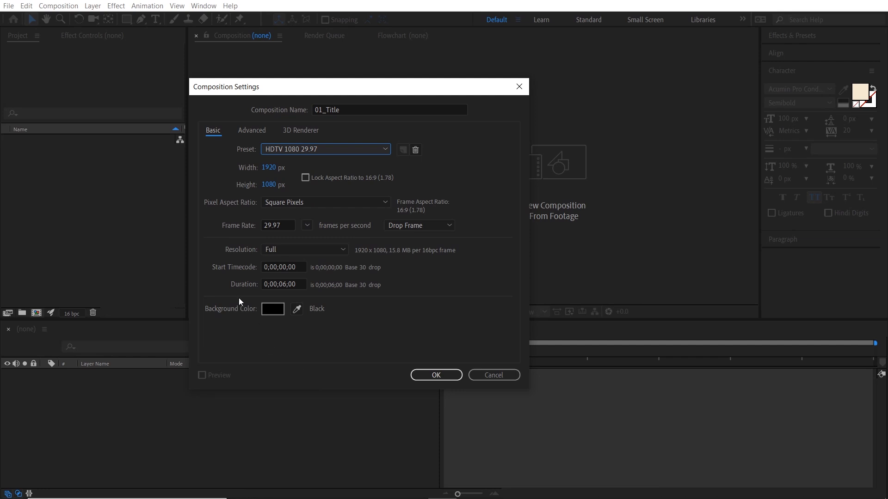
Create the 6-second HDTV 1080 29.97 composition 01_Title and place it in a new project folder named 01_COMPS.
left_click(436, 375)
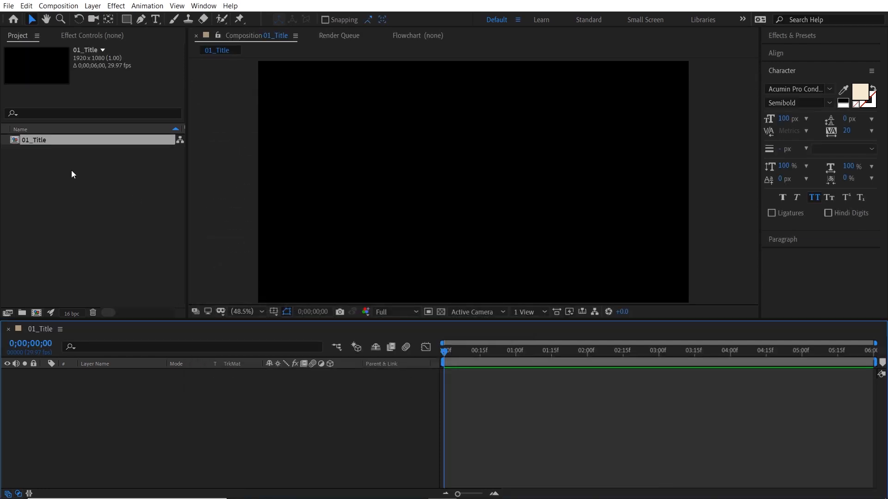
left_click(22, 313)
type("01")
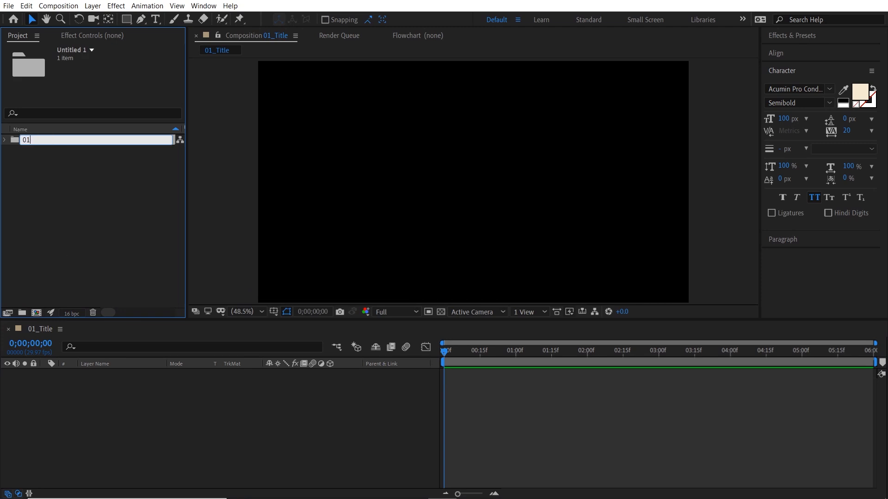
type("_COMPS")
left_click(65, 226)
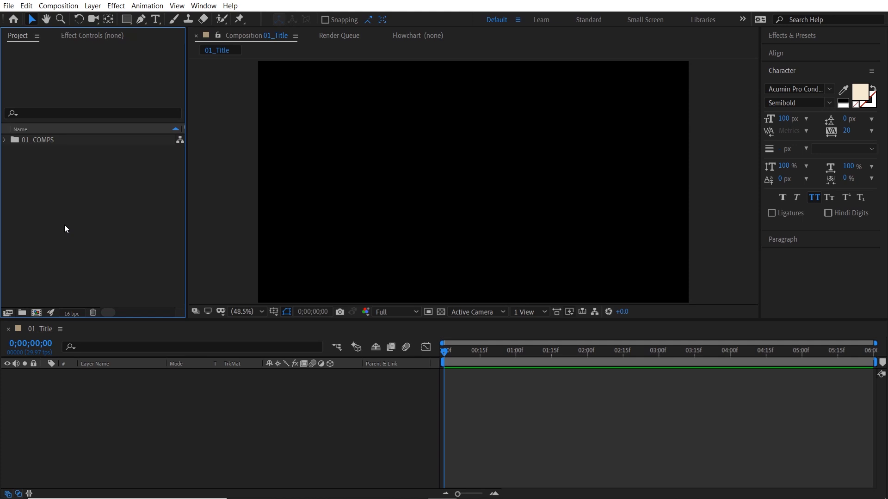
Import the images AdobeStock_145208931.jpeg and AdobeStock_164991966.jpeg from the Rasters folder as footage.
double_click(54, 206)
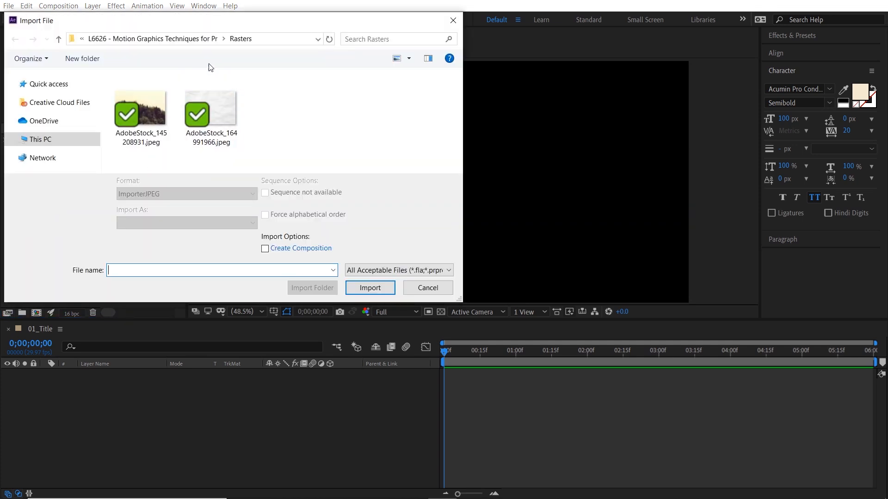
left_click(203, 40)
double_click(145, 131)
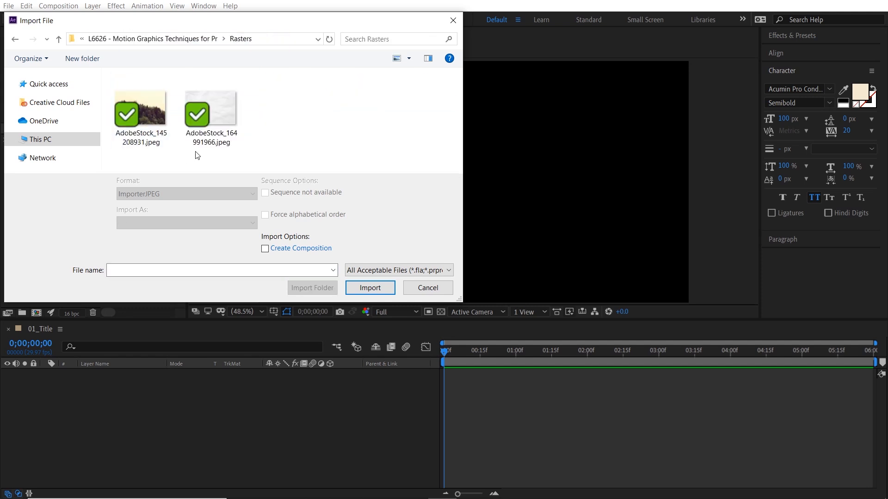
left_click_drag(261, 90, 144, 155)
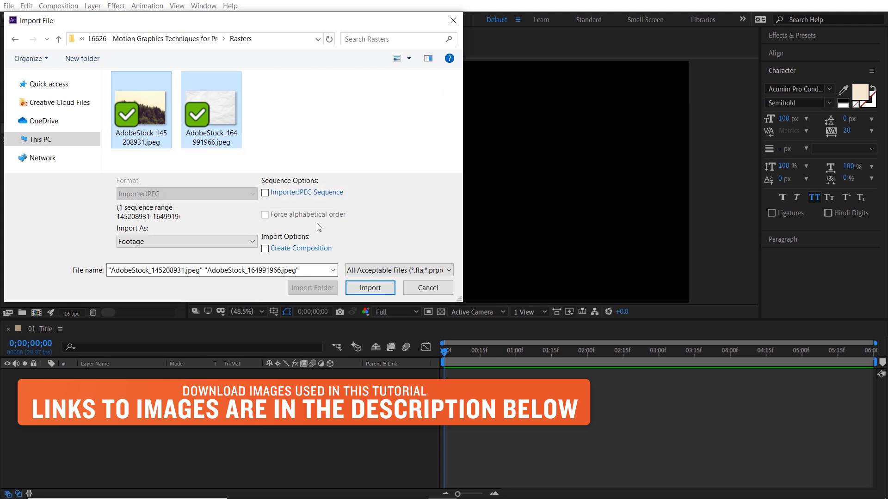
left_click(370, 286)
Put the two imported images in a new folder named 02_ASSETS, expand both project folders and open 01_Title.
left_click_drag(87, 150, 22, 312)
type("02_ASSETS")
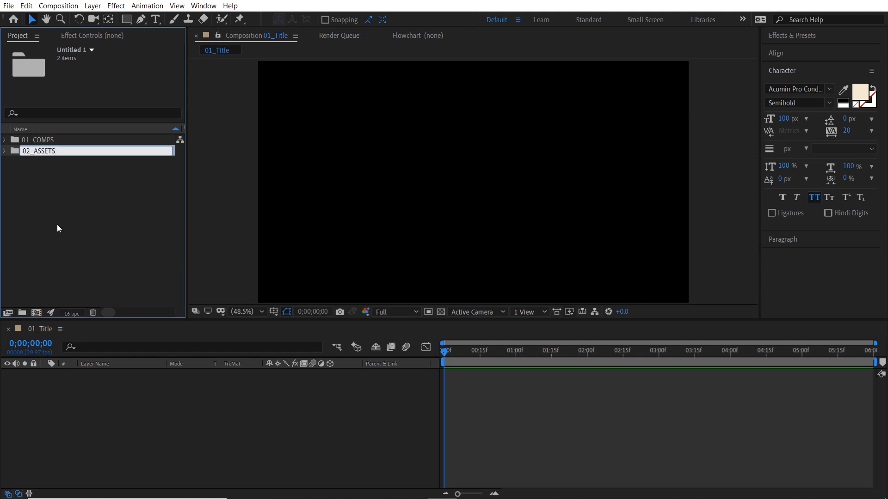
left_click(57, 223)
left_click(5, 151)
left_click(5, 139)
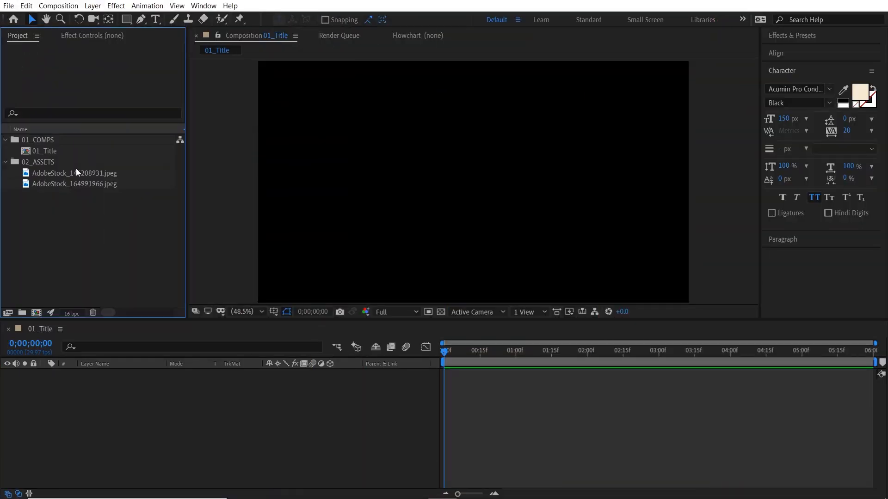
double_click(60, 151)
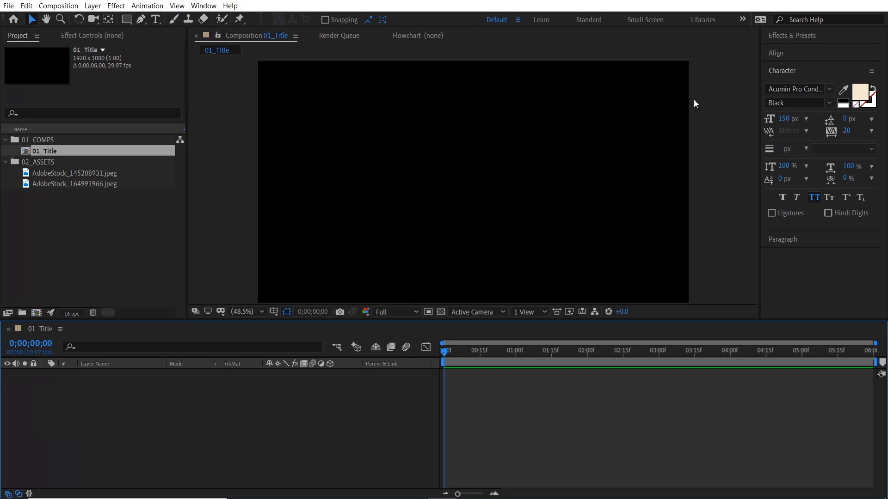
Set the text font to Acumin Pro Condensed Black and check the text fill color and paragraph alignment.
left_click(829, 89)
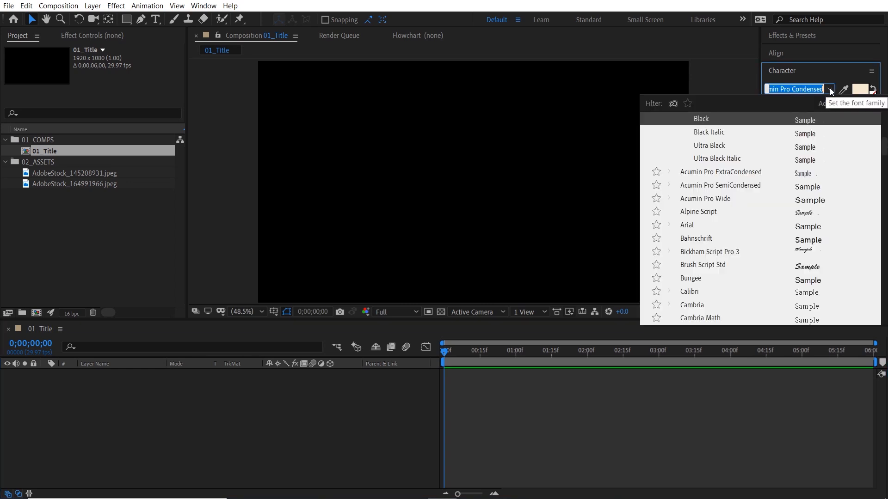
scroll(755, 188, "up", 5)
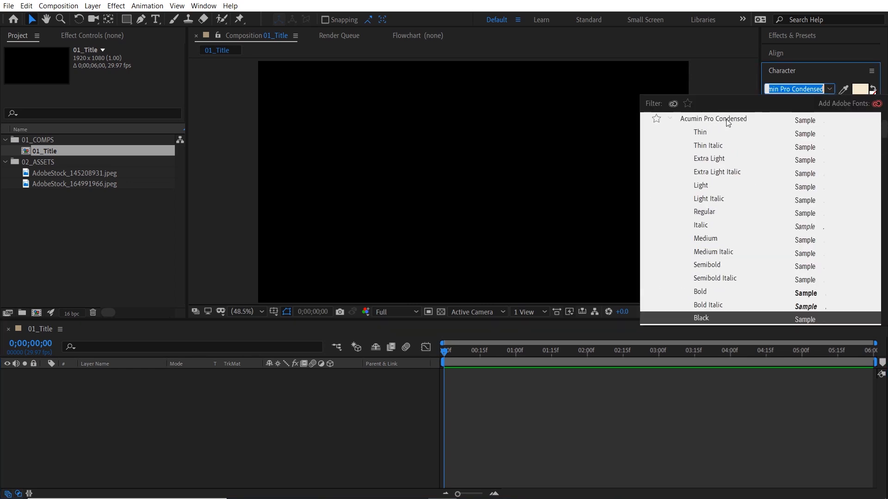
scroll(745, 142, "down", 1)
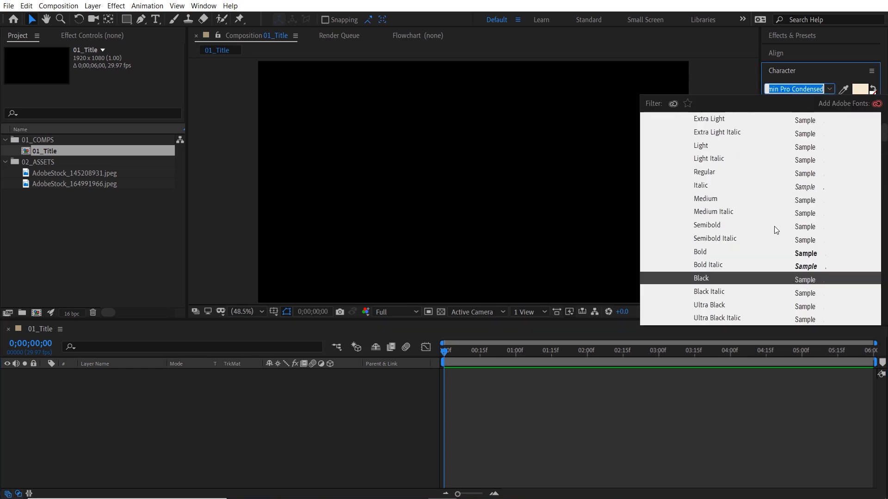
left_click(710, 280)
left_click(858, 97)
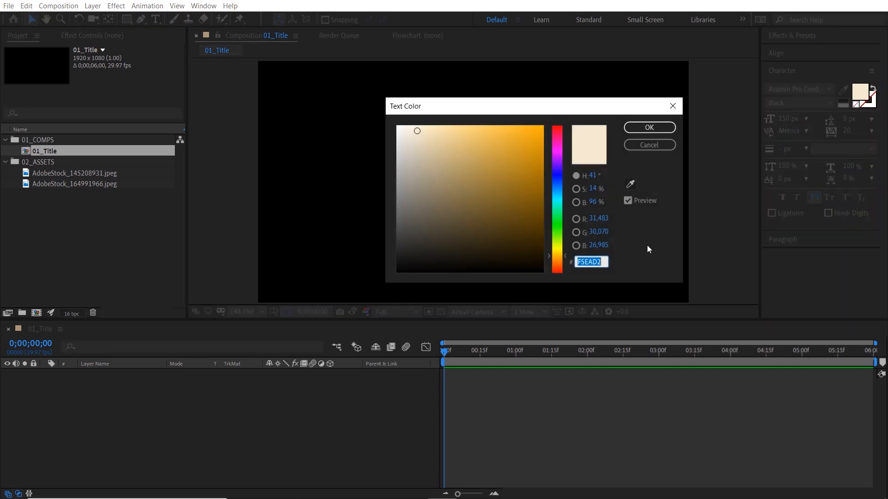
left_click(657, 147)
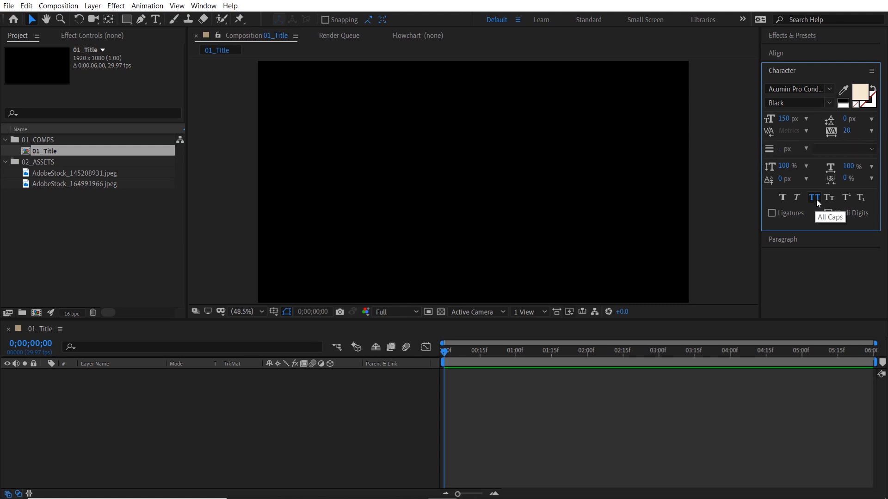
left_click(805, 238)
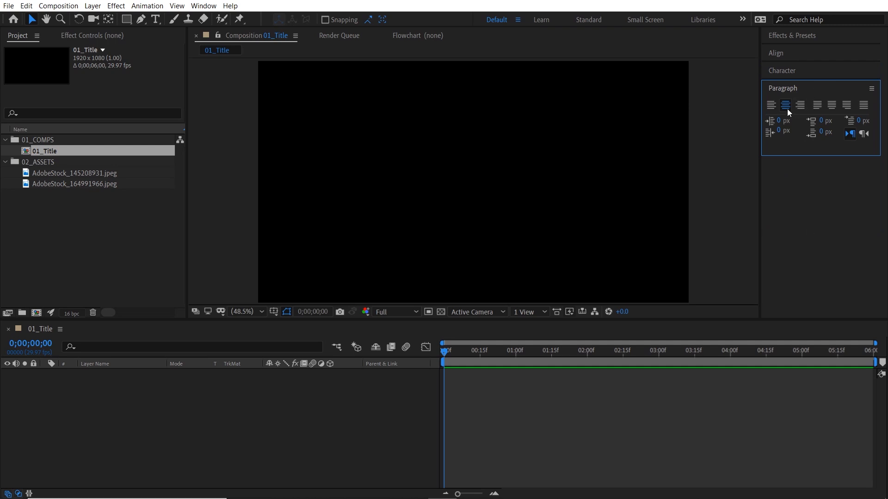
left_click(797, 70)
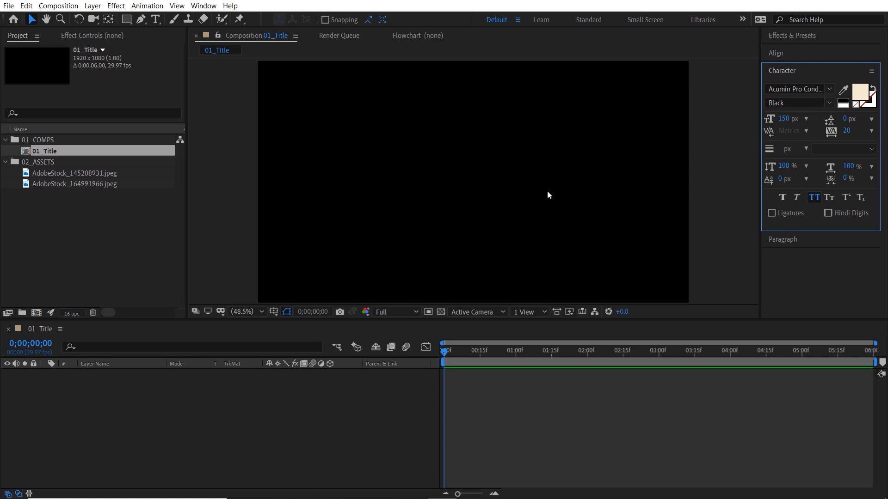
Add a text layer reading "MAIN TITLE GOES HERE" at the middle of the composition and return to the Selection tool.
double_click(156, 19)
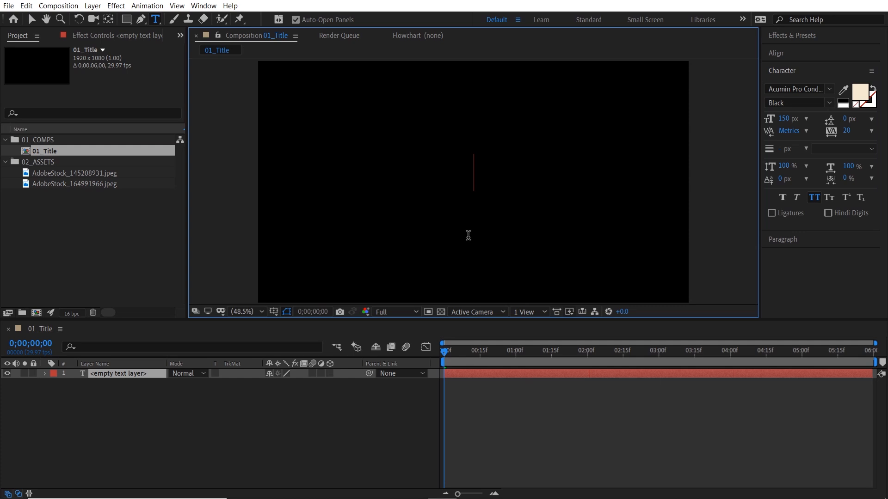
type("MAIN ")
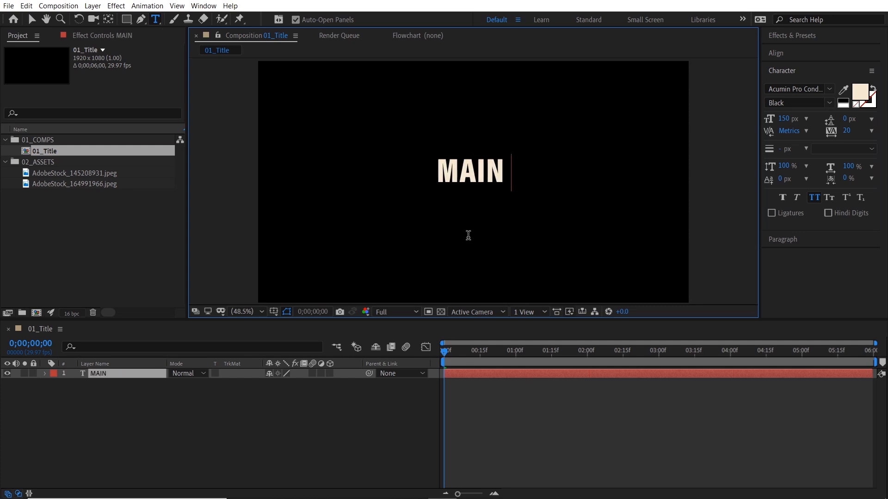
type("TITLE GOES HERE")
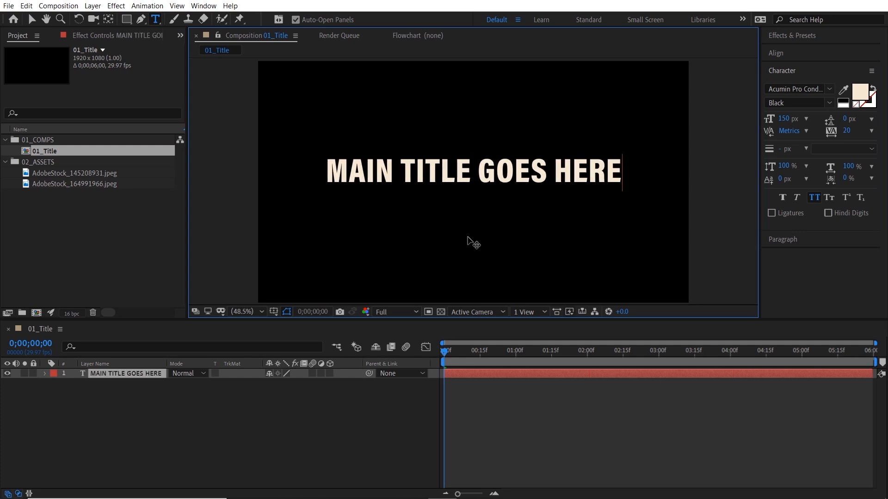
key("Escape")
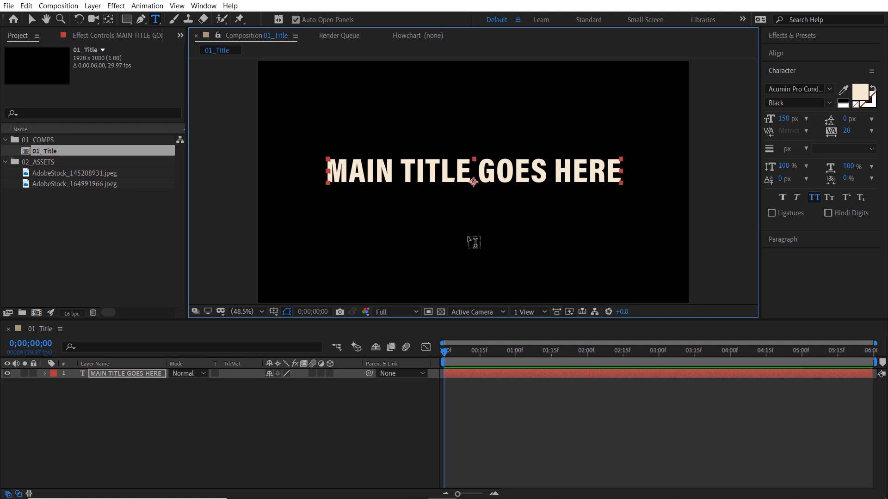
key("v")
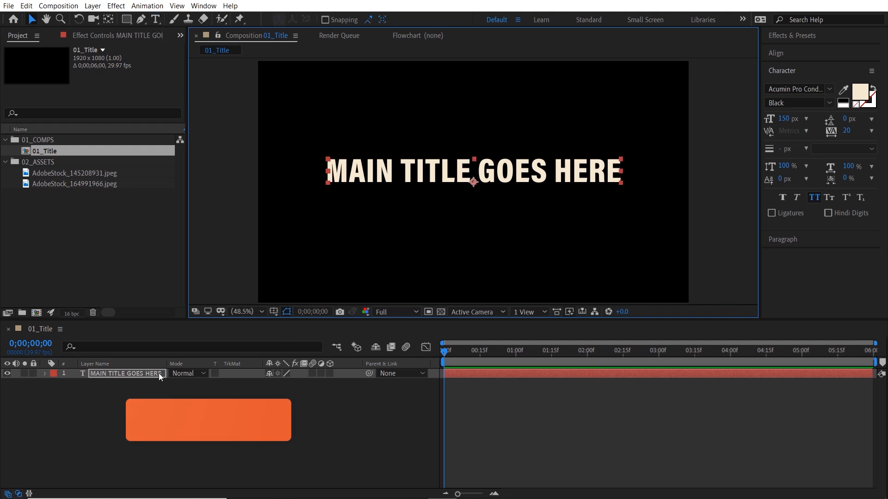
Rename the text layer as Title 1.
key("Return")
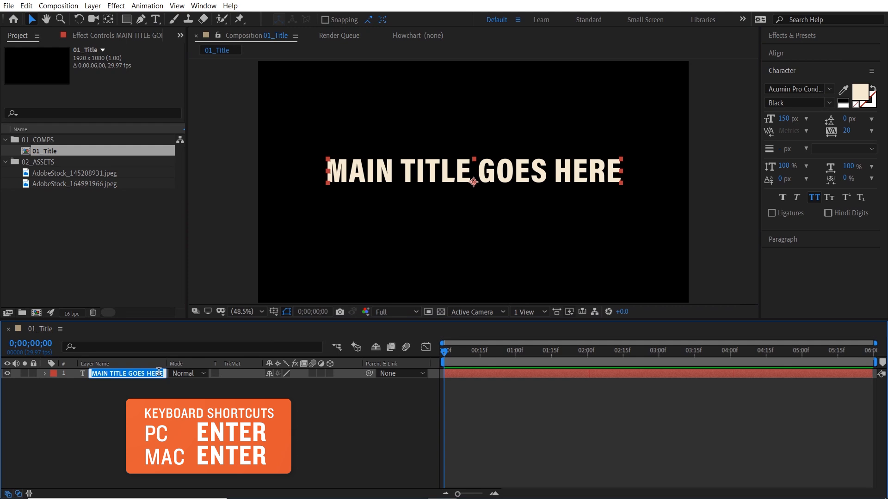
type("Title 1")
key("Return")
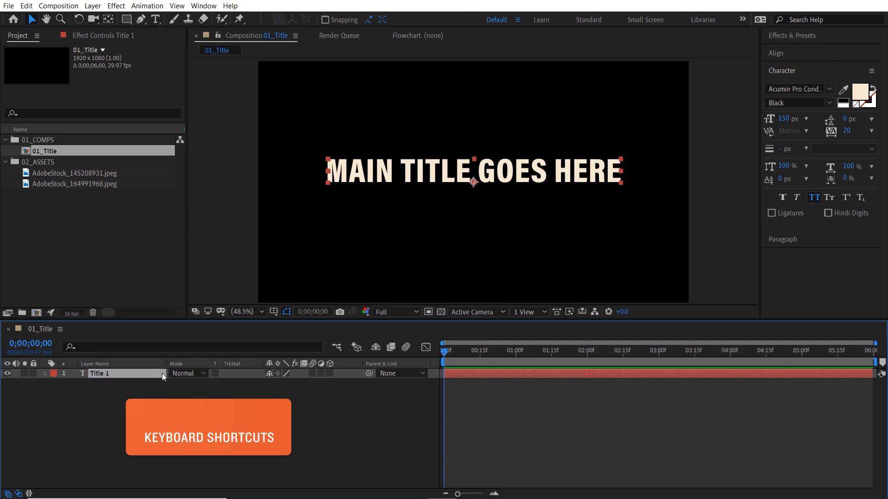
Center the Title 1 layer's anchor point in its text, center the layer in the composition and deselect it.
left_click(506, 173)
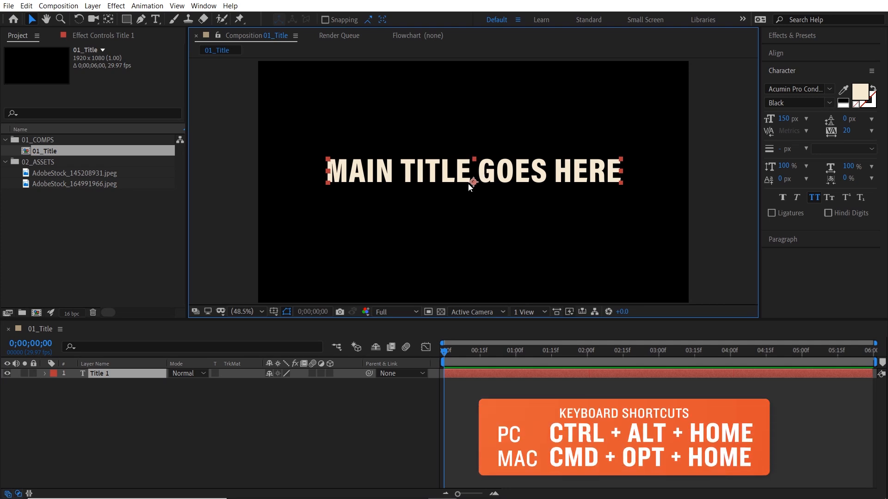
key("ctrl+alt+Home")
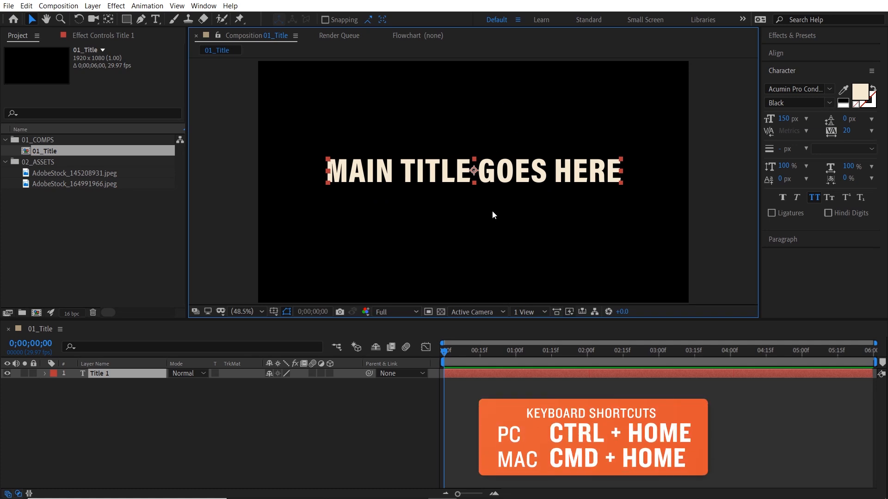
key("ctrl+Home")
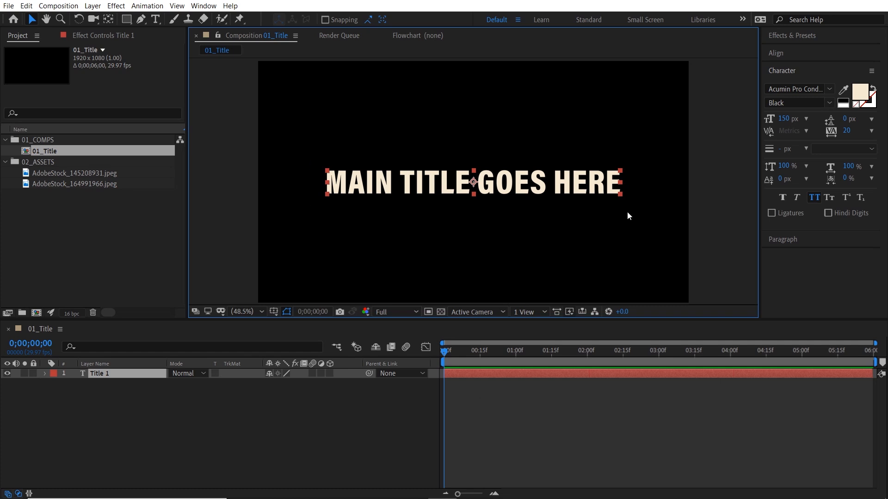
left_click(467, 224)
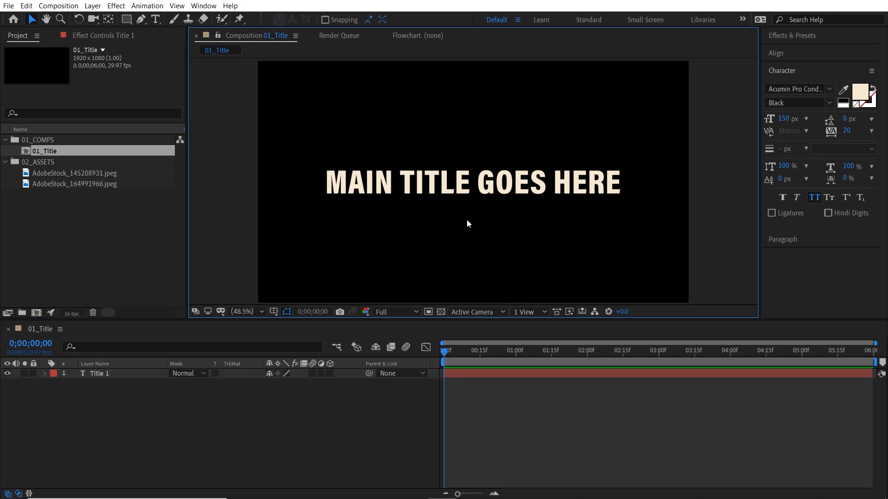
Set up the Rectangle tool with a solid fill of color EA4936 and no stroke.
left_click(127, 21)
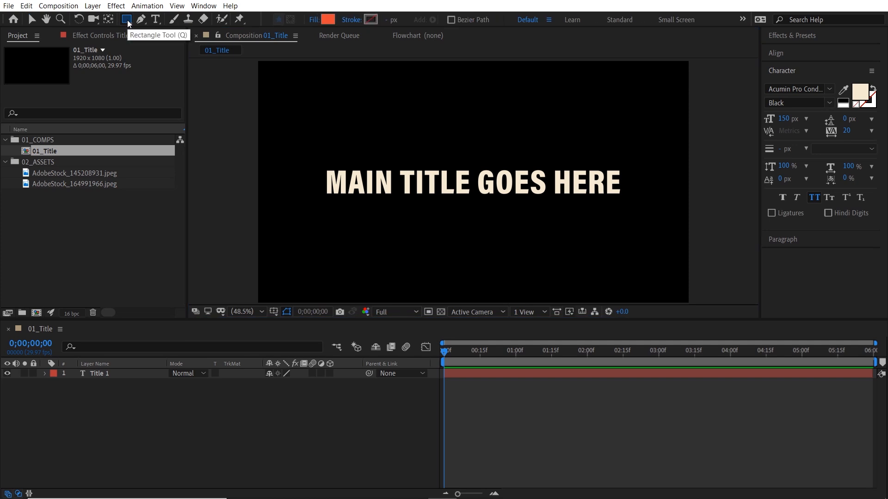
left_click(314, 19)
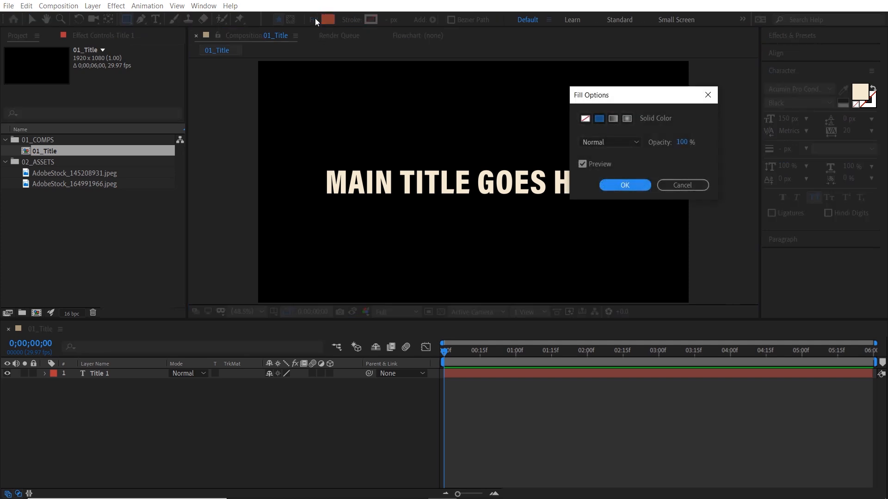
left_click(625, 185)
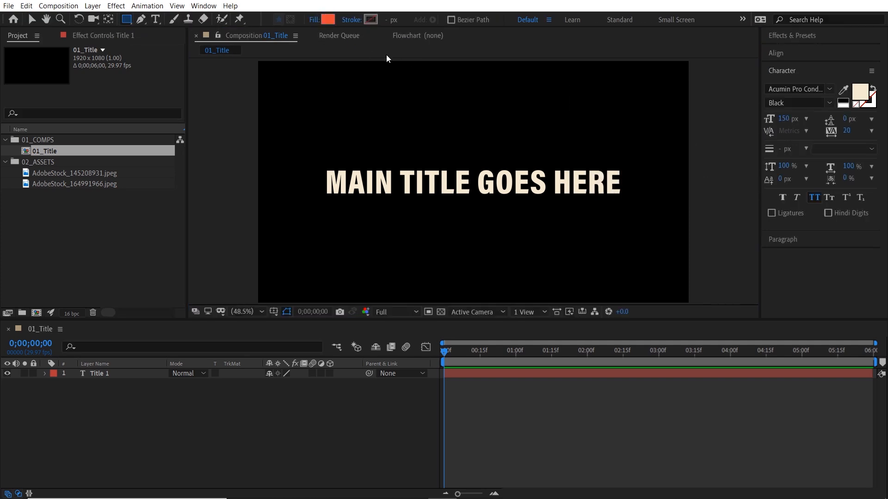
left_click(351, 20)
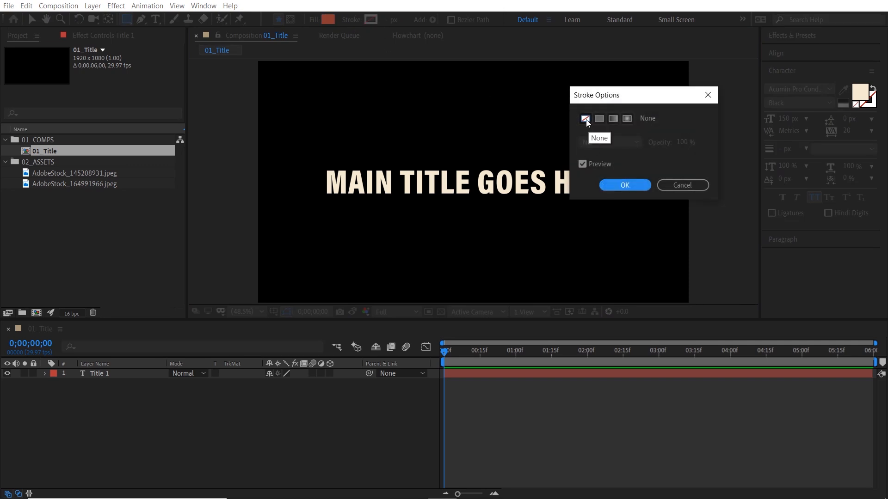
left_click(624, 183)
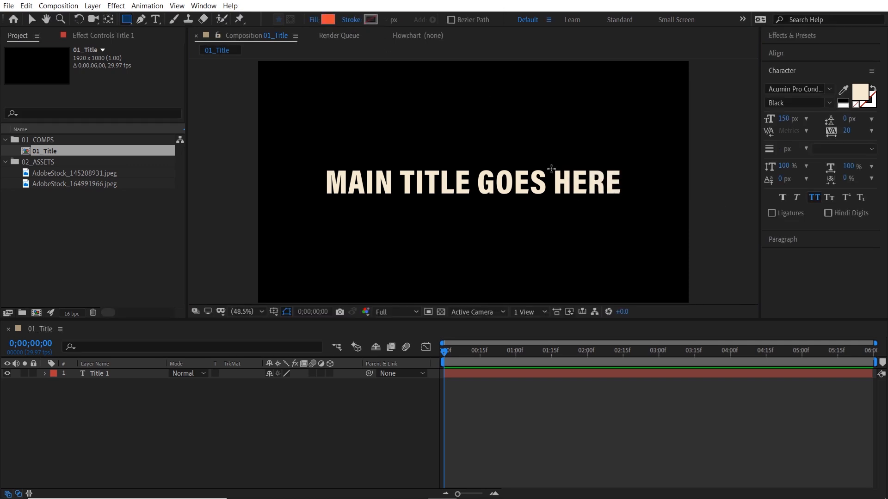
left_click(329, 21)
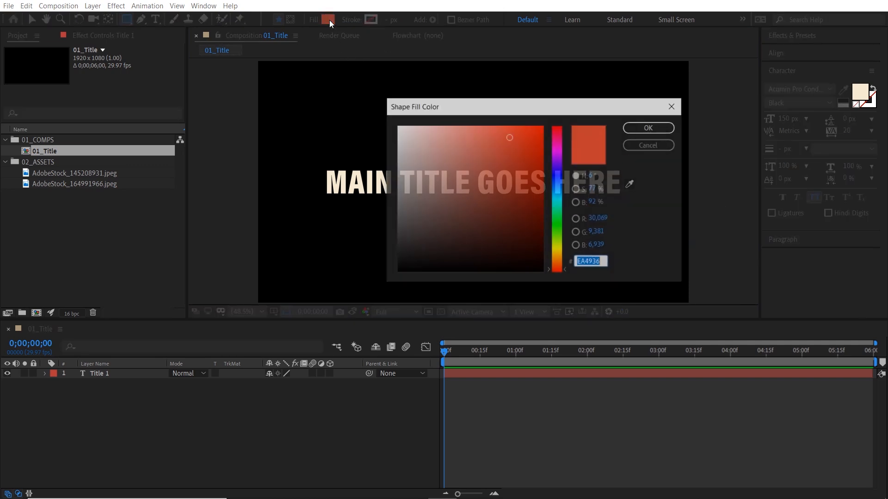
left_click(595, 264)
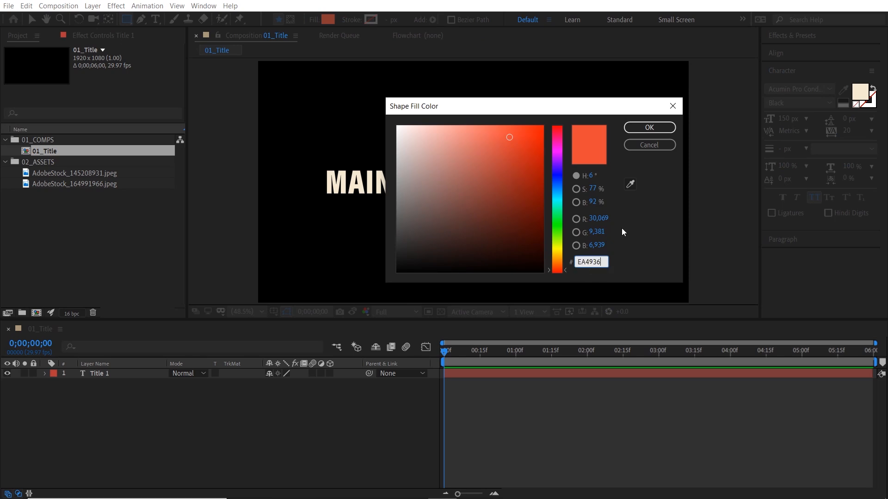
left_click(650, 129)
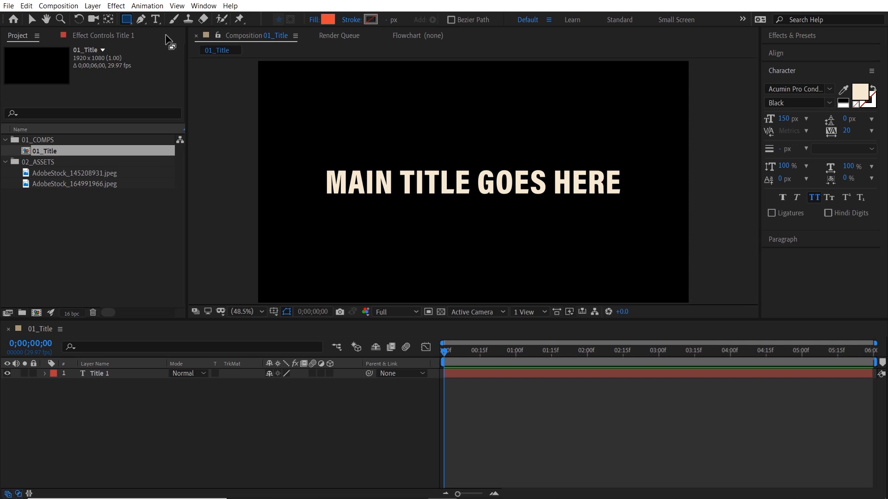
Create a rectangle shape layer filling the whole composition and place it beneath the Title 1 layer.
double_click(126, 19)
key("v")
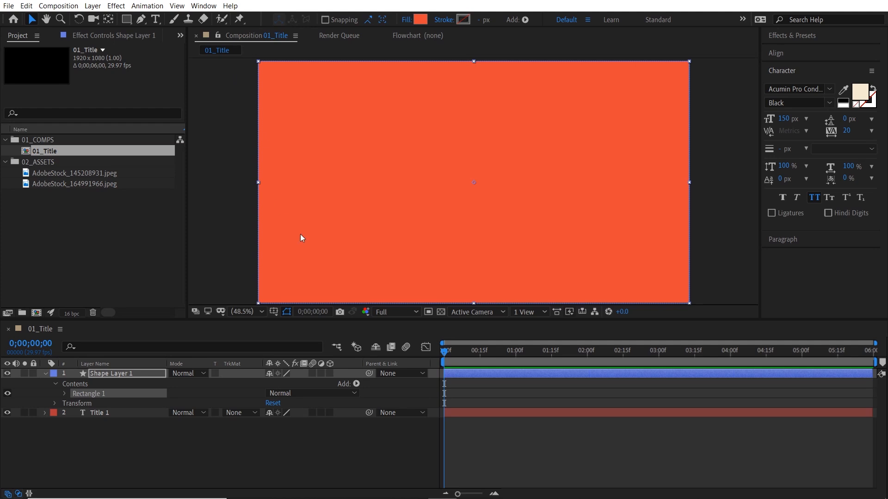
left_click(143, 373)
key("ctrl+bracketleft")
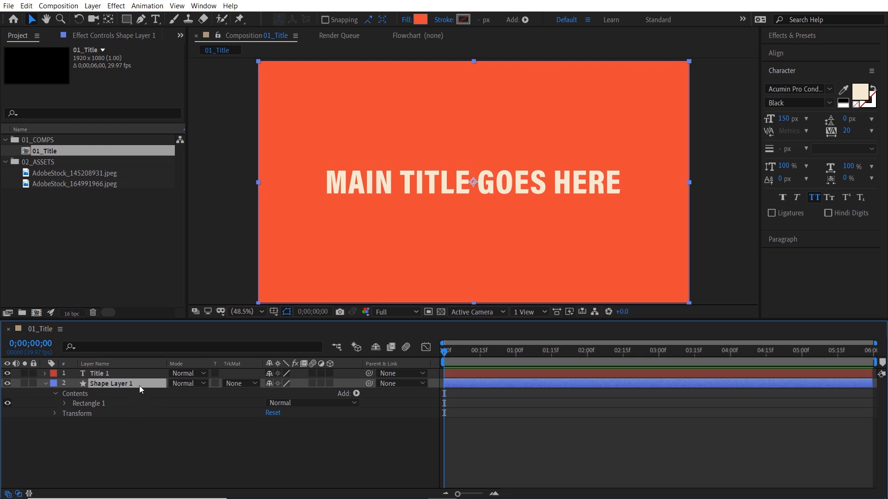
Rename the rectangle's shape layer as Text Shape.
key("Return")
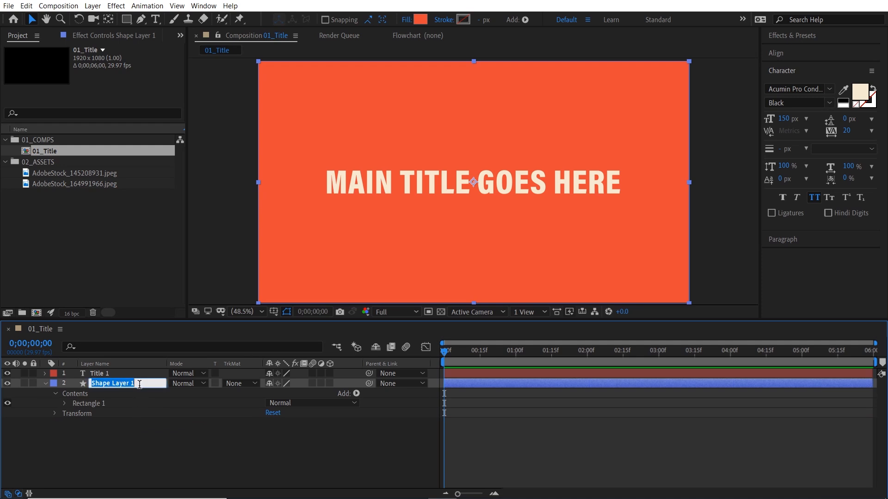
type("Text Shape")
key("Return")
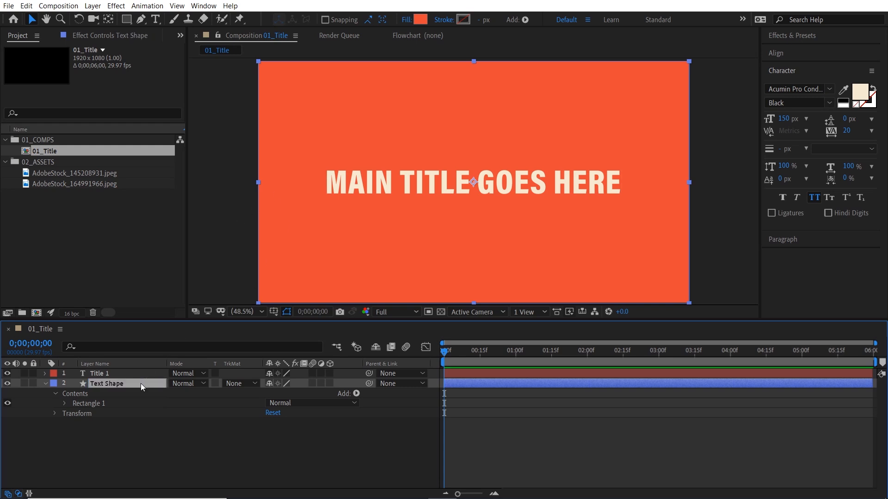
Find the Text Shape rectangle's Size property, unlink its proportions and set the size to 1500 by 200.
left_click(65, 404)
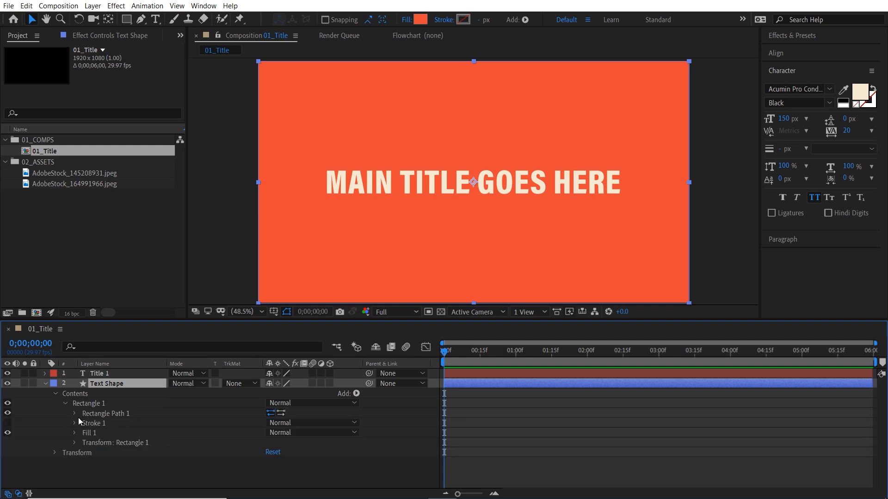
left_click(76, 413)
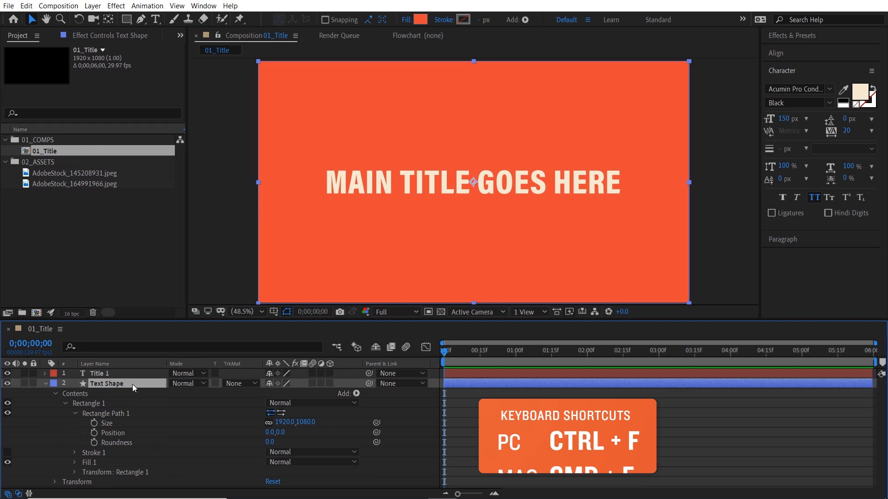
key("ctrl+f")
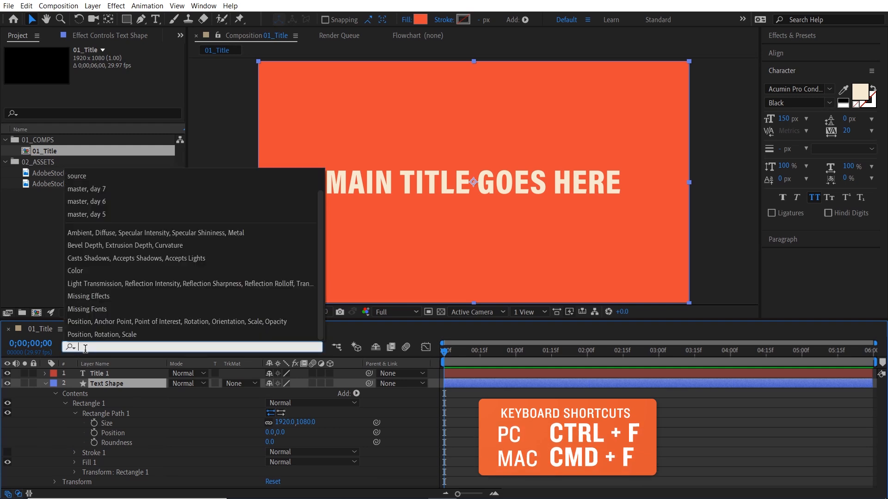
type("size")
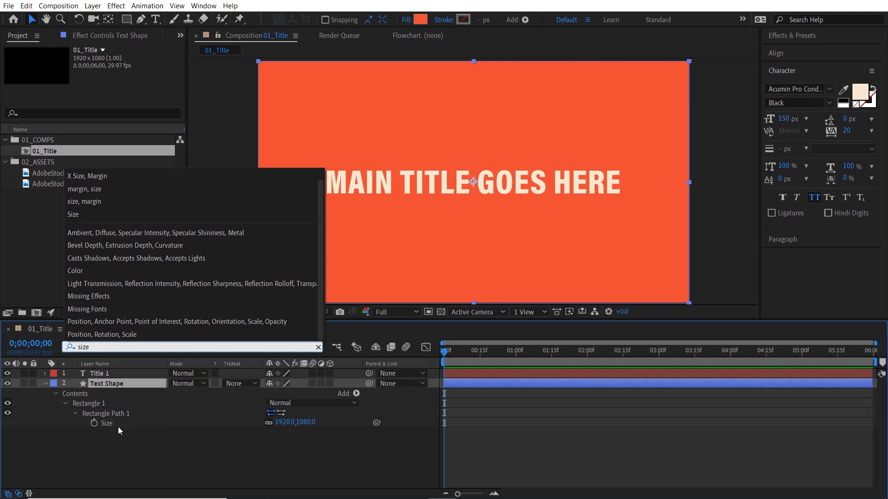
left_click(267, 423)
left_click_drag(285, 423, 281, 423)
left_click(281, 423)
type("1500")
left_click(310, 429)
left_click_drag(310, 429, 305, 425)
left_click(306, 422)
type("200")
left_click(324, 436)
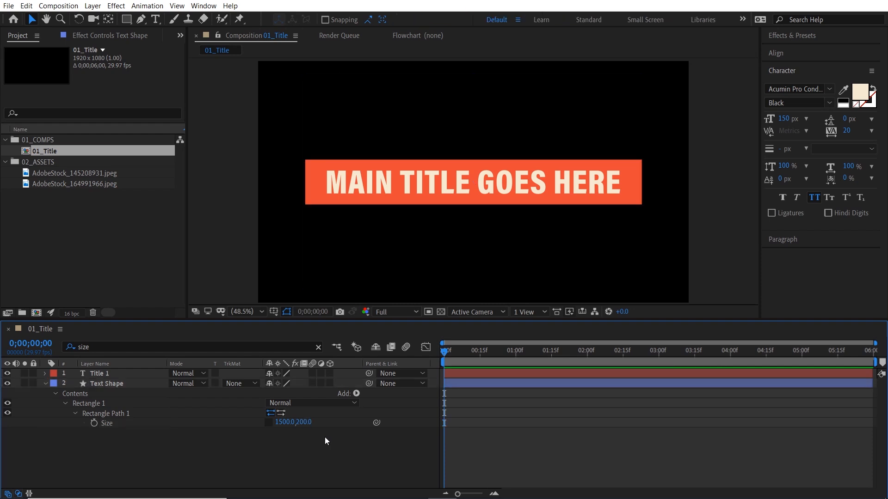
Set the opacity of the Text Shape layer to 75%.
left_click(135, 383)
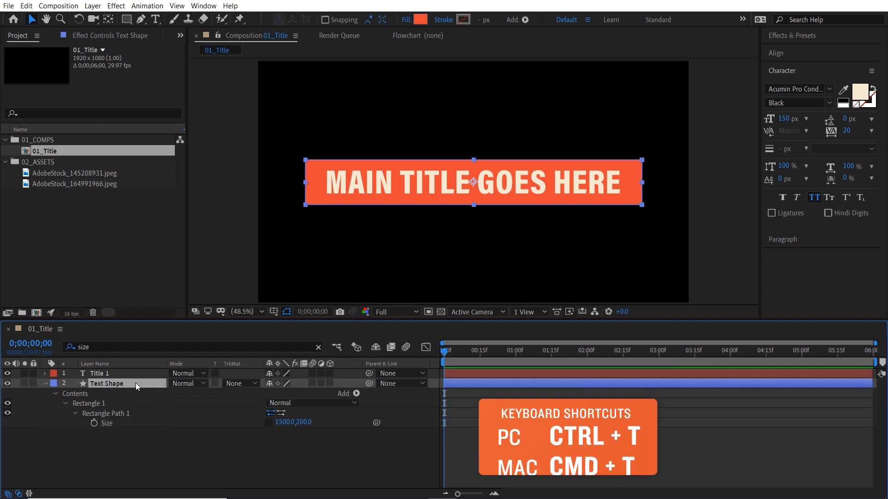
key("t")
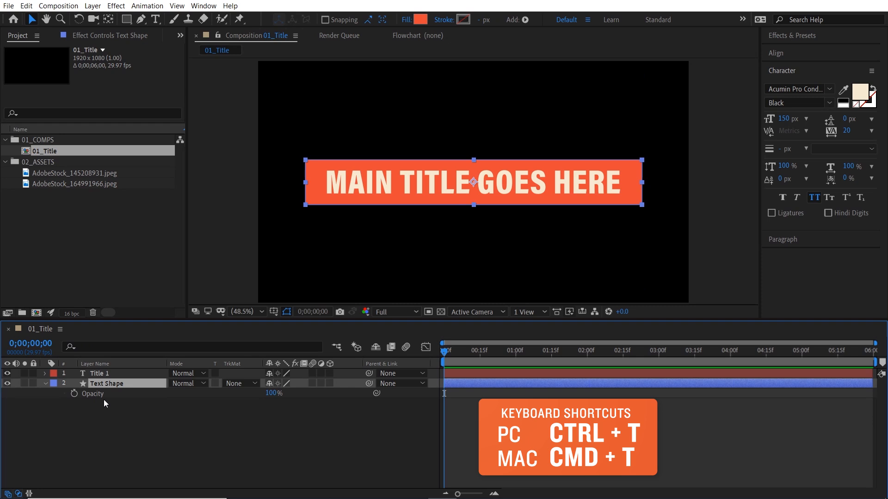
left_click(279, 393)
type("7")
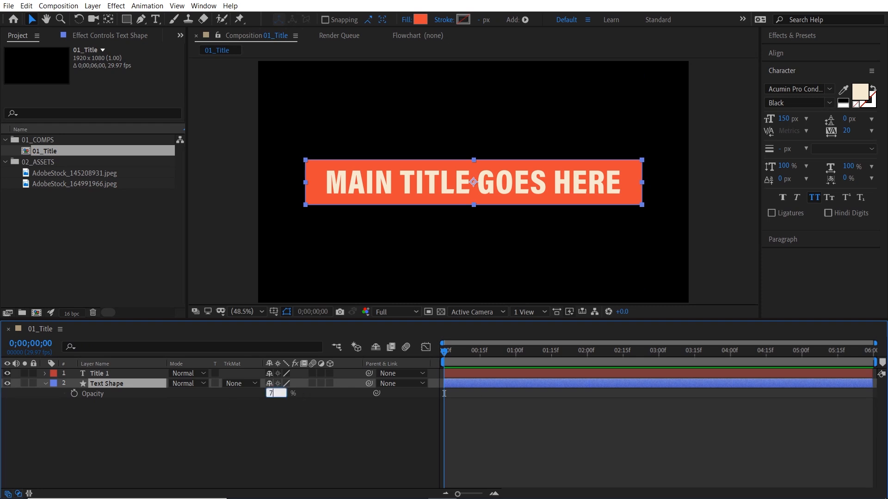
type("5")
left_click(296, 406)
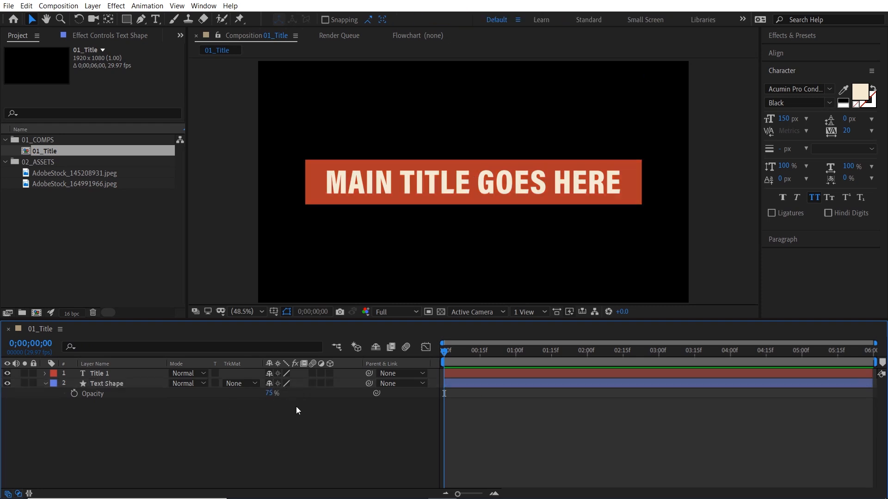
left_click(124, 374)
left_click(137, 383)
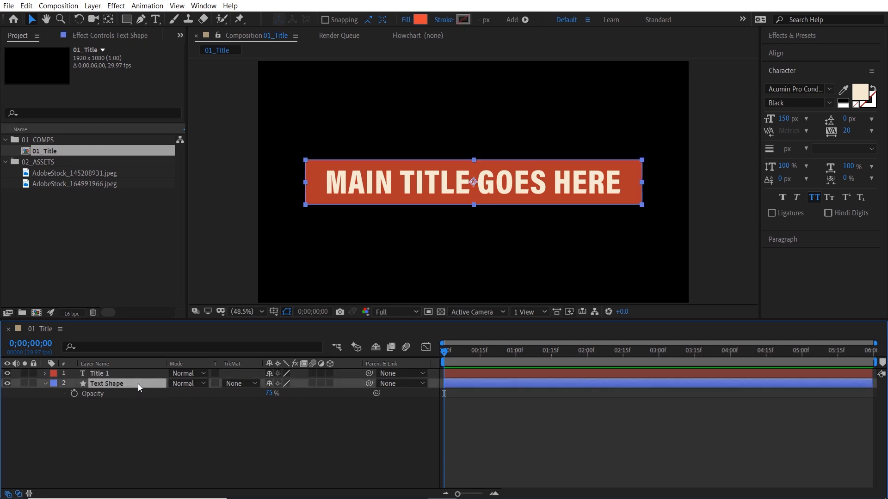
left_click(165, 410)
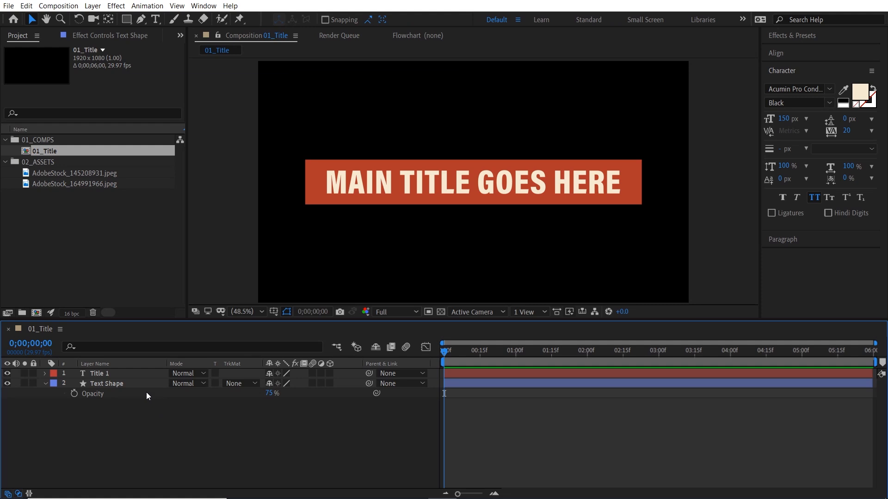
Duplicate the Title 1 layer, place the copy beneath it in the layer stack and move the copied text just below the rectangle.
left_click(118, 374)
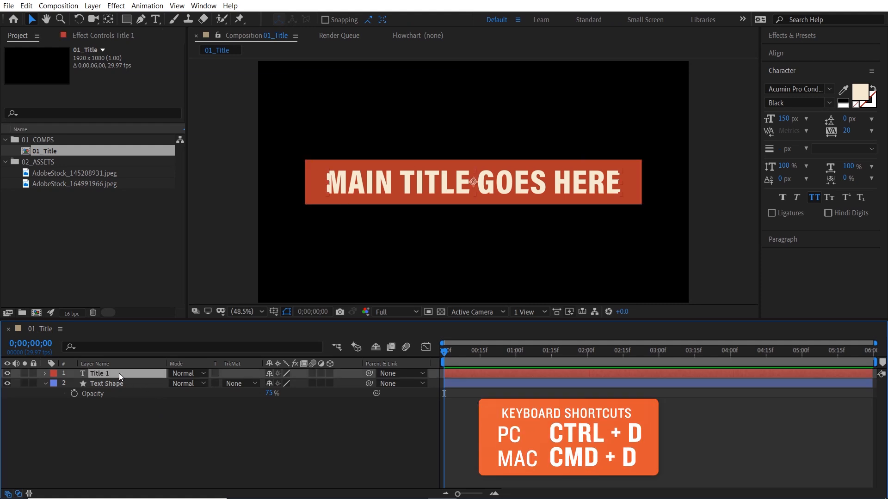
key("ctrl+d")
left_click_drag(118, 373, 121, 386)
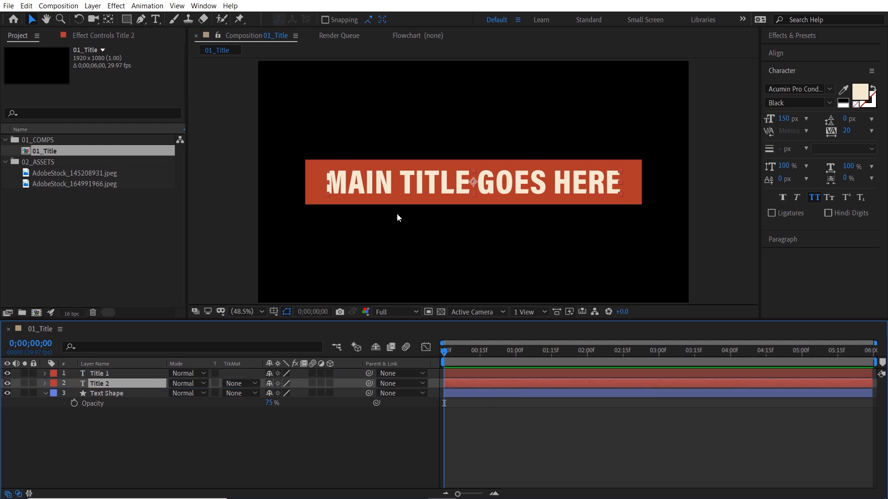
left_click_drag(459, 193, 457, 232)
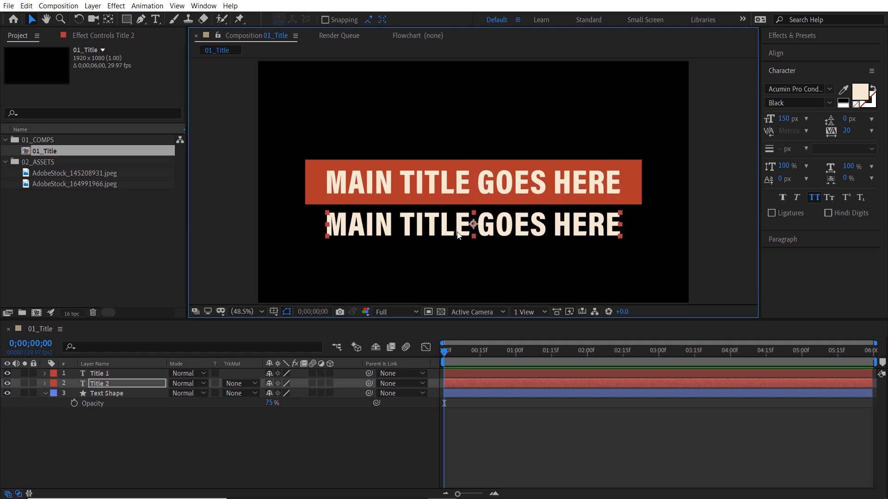
Change the text of the Title 2 layer to "SUBTITLE GOES HERE" and return to the Selection tool.
double_click(511, 226)
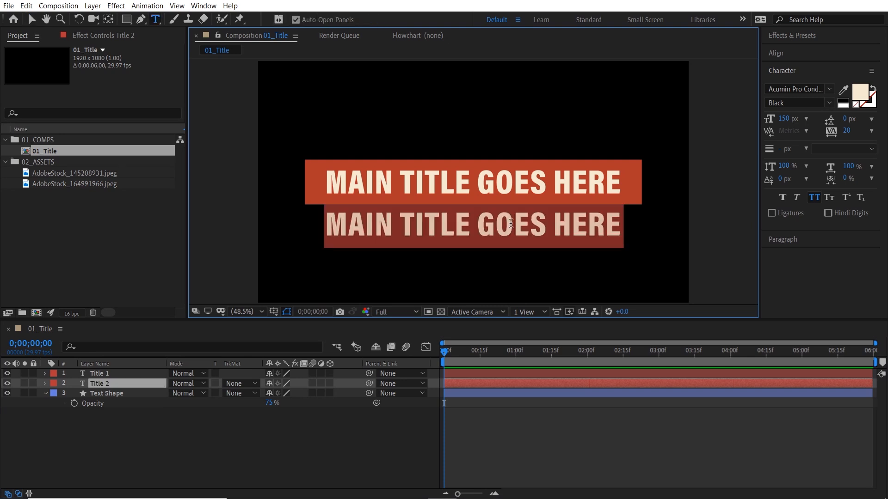
type("SUBTITLE GOES")
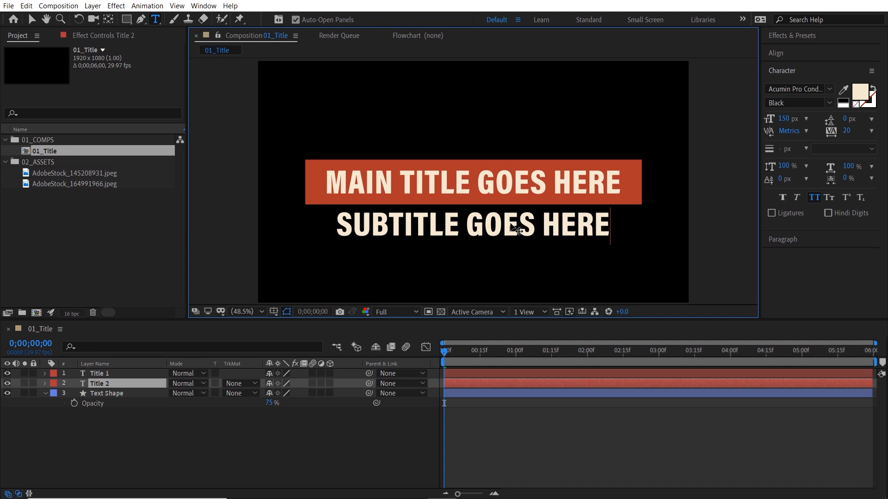
key("Escape")
key("v")
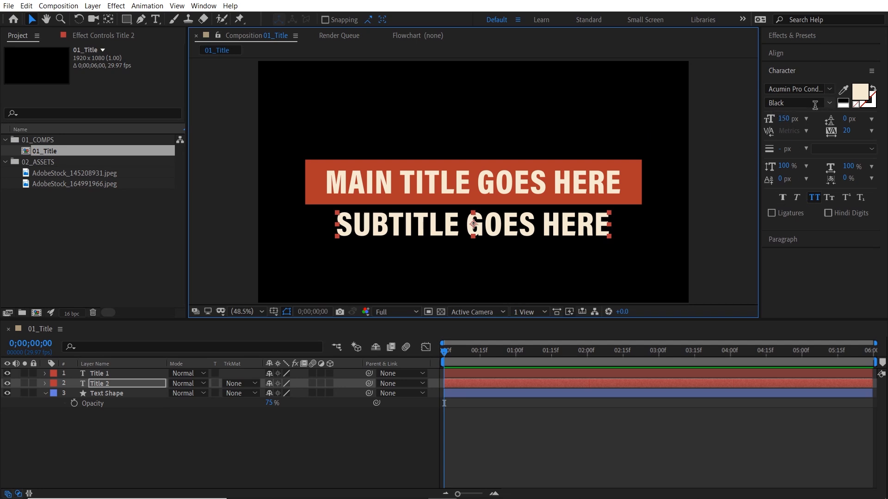
Set the subtitle text to the Semibold font style at a size of 100 px.
left_click(829, 103)
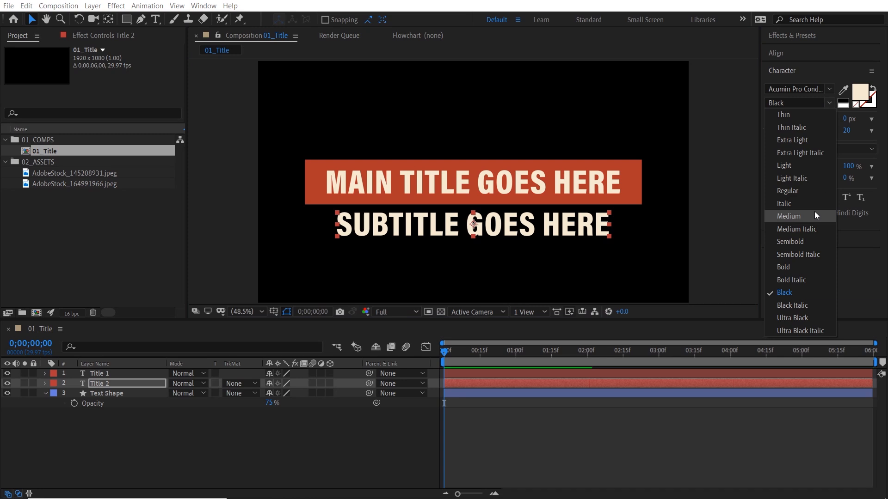
left_click(799, 238)
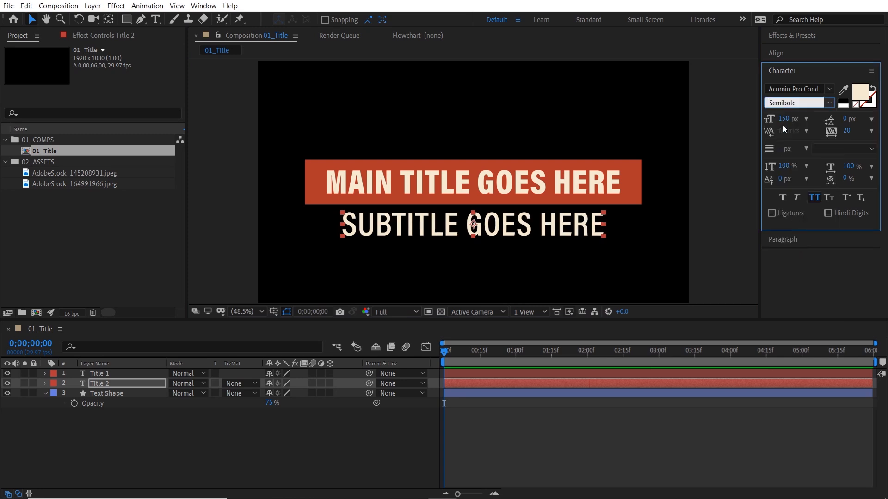
left_click(783, 119)
type("100")
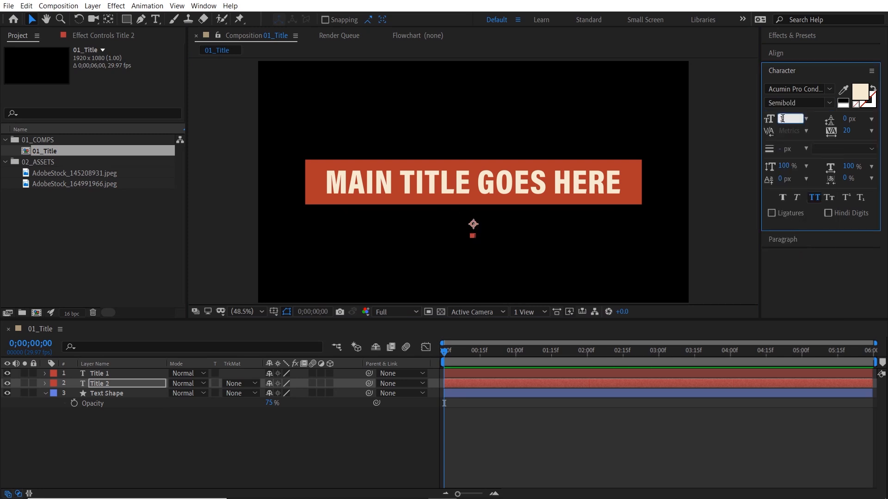
key("Return")
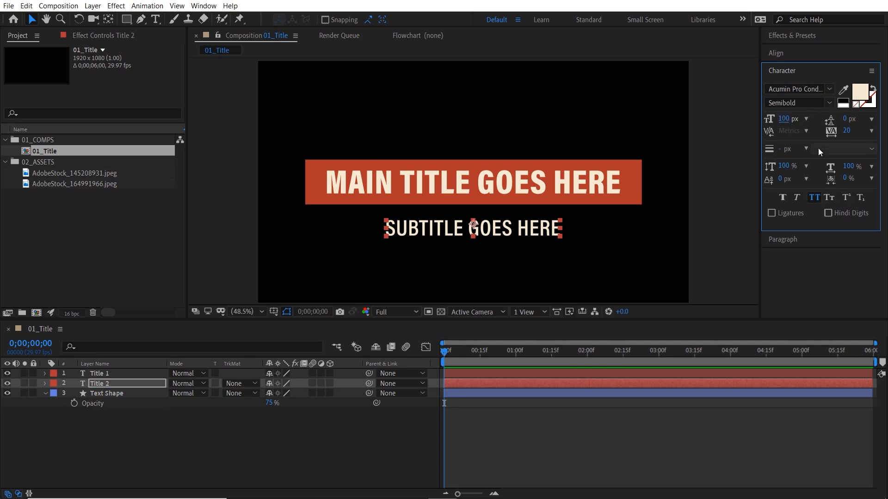
Center the Title 2 layer's anchor point in its text and set its vertical position to 720.
left_click(530, 234)
key("ctrl+alt+Home")
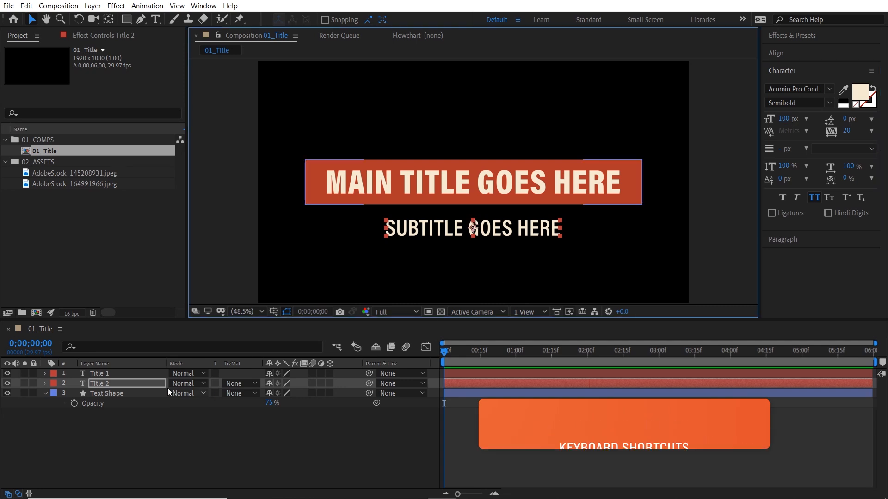
left_click(148, 384)
key("p")
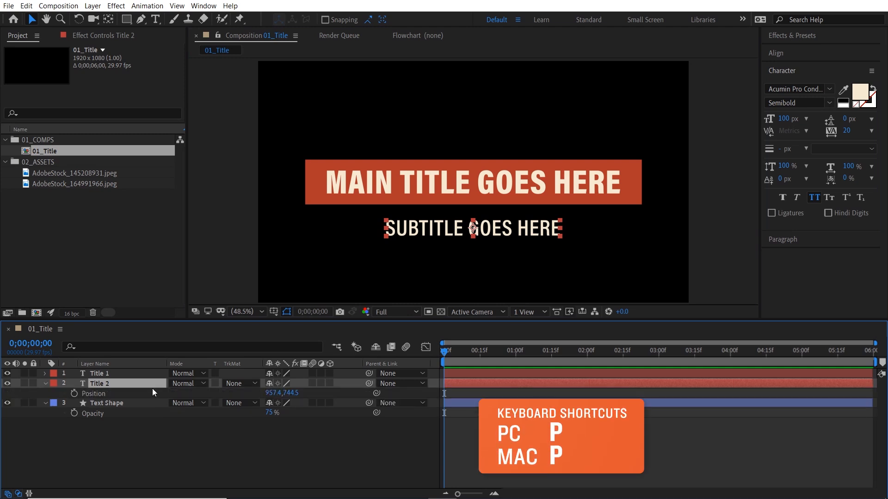
left_click_drag(291, 393, 294, 392)
left_click(294, 392)
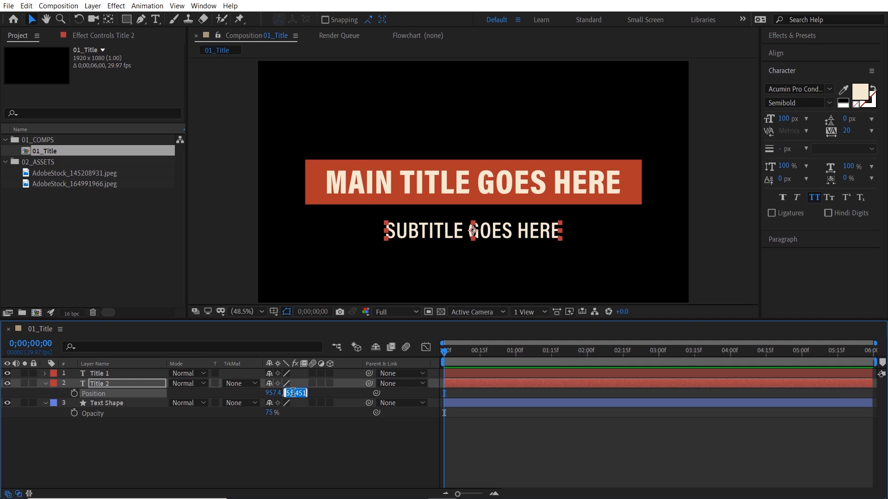
type("720")
left_click(340, 445)
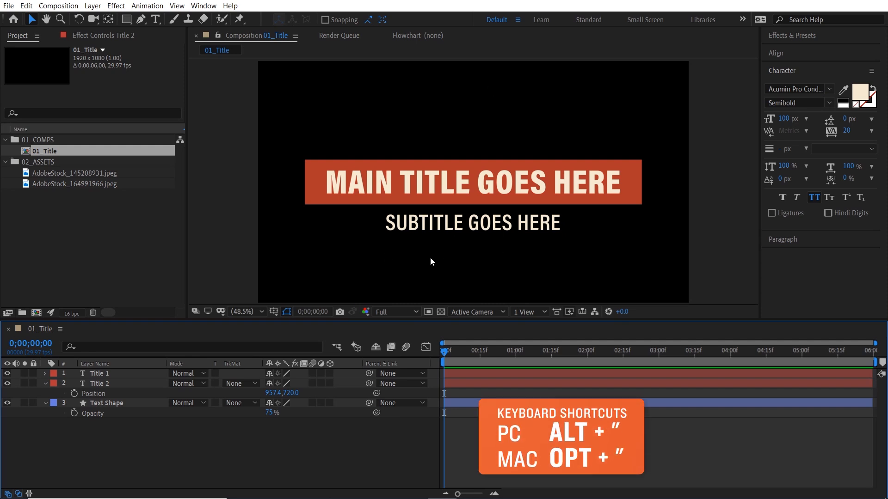
Using the proportional grid as a temporary guide, move both titles and the rectangle up together until Title 2's vertical position is 662.
key("alt+apostrophe")
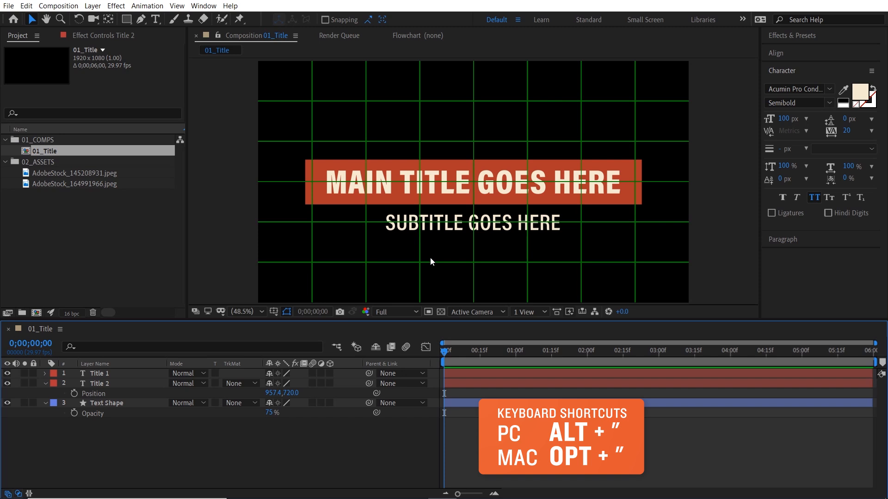
left_click_drag(290, 136, 658, 271)
key("shift+Up")
key("shift+Up")
key("shift+Up")
key("shift+Up")
key("shift+Up")
key("shift+Up")
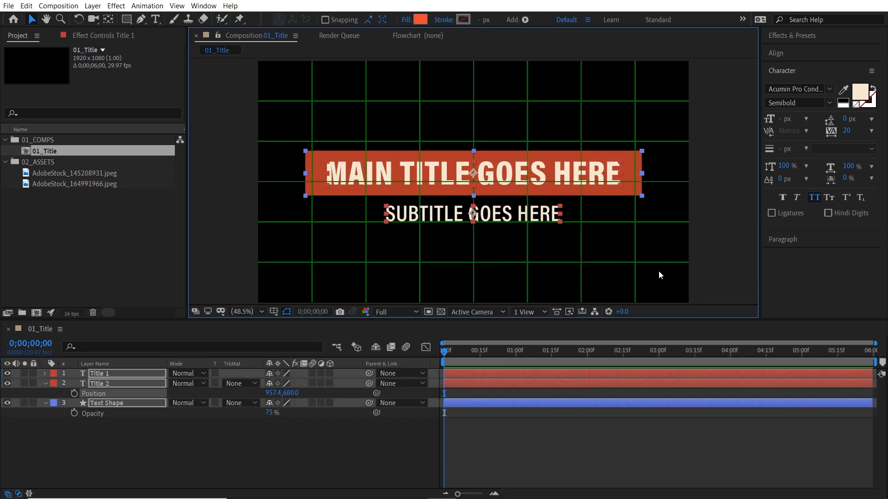
key("Down")
key("Down")
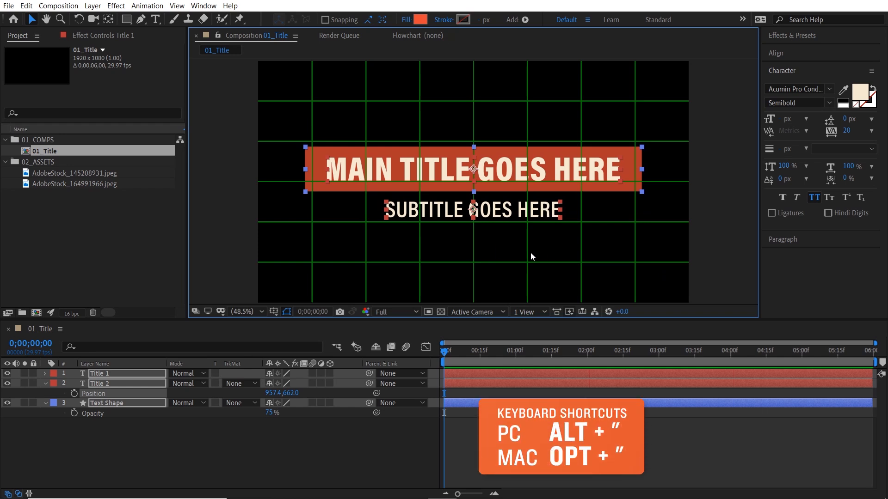
key("alt+apostrophe")
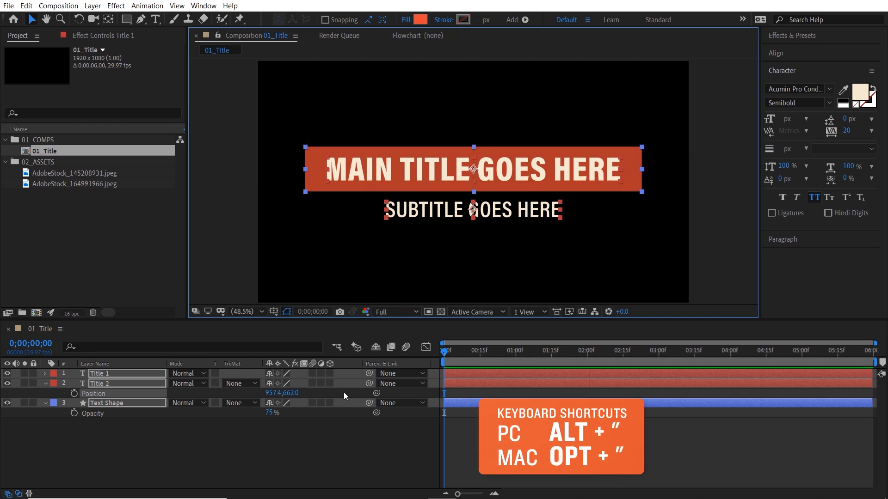
left_click(312, 439)
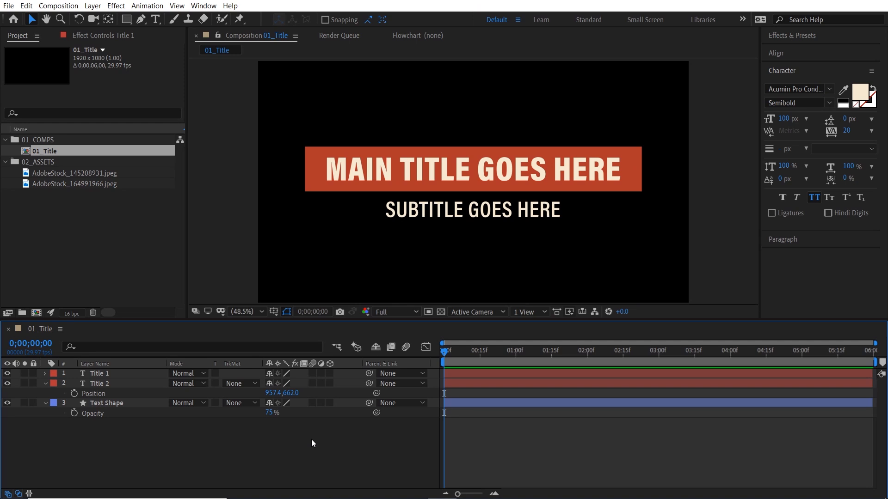
Add an empty shape layer above the title layers in 01_Title and rename it "Control".
right_click(169, 429)
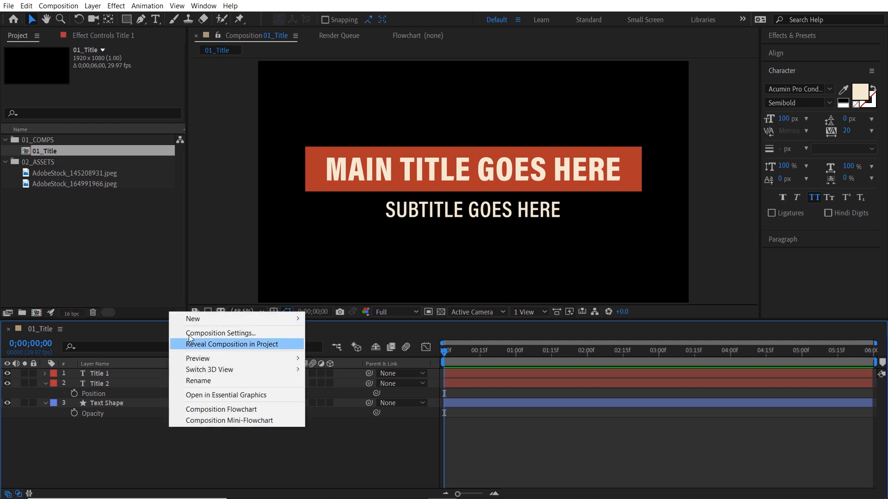
mouse_move(299, 320)
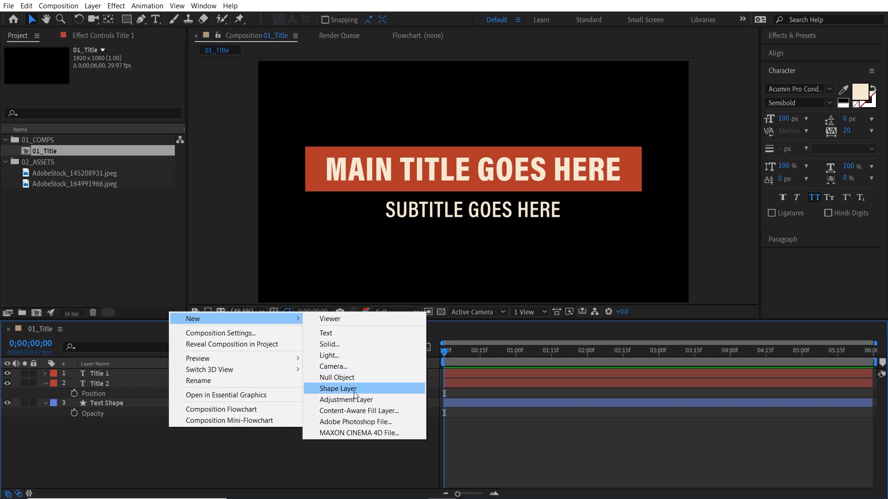
left_click(338, 389)
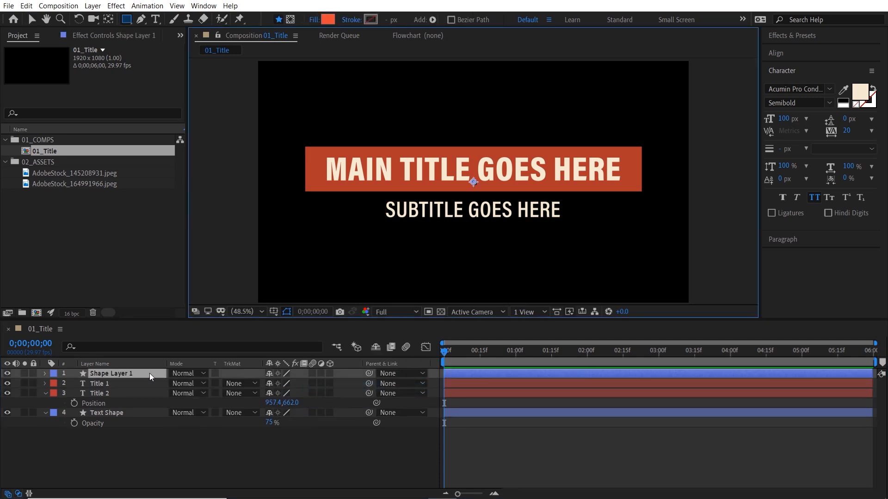
left_click(45, 374)
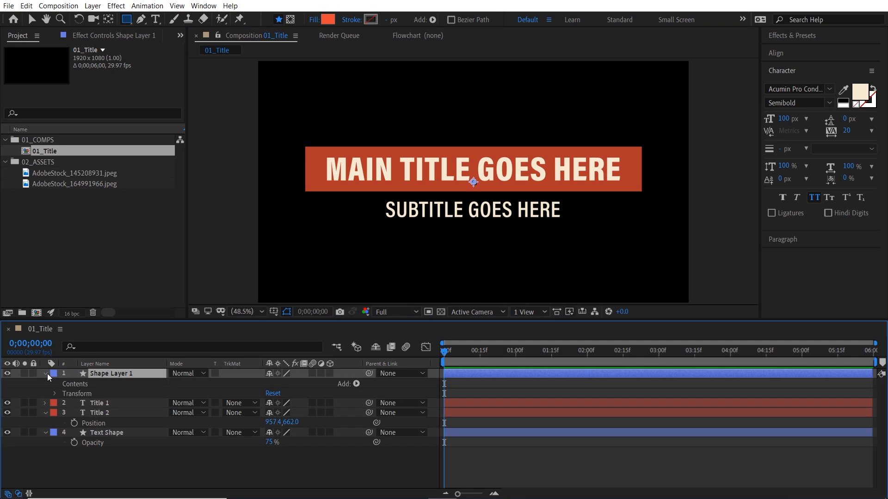
left_click(92, 385)
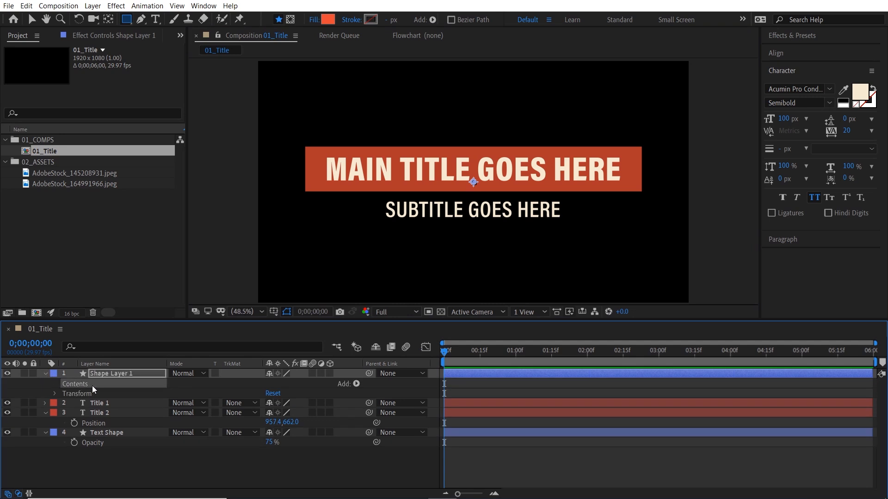
left_click(129, 375)
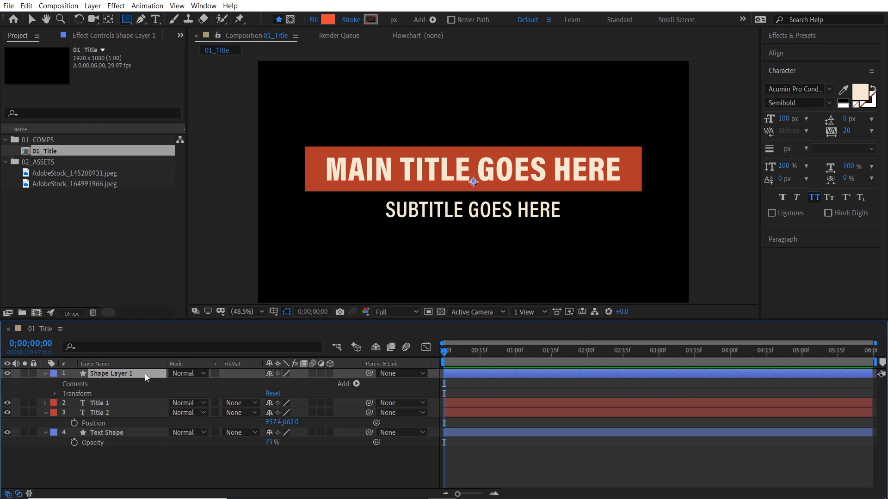
key("Return")
type("Control")
key("Return")
Parent the Title 1, Title 2 and Text Shape layers to the Control layer.
left_click(141, 446)
left_click_drag(140, 447, 109, 406)
left_click_drag(369, 403, 128, 372)
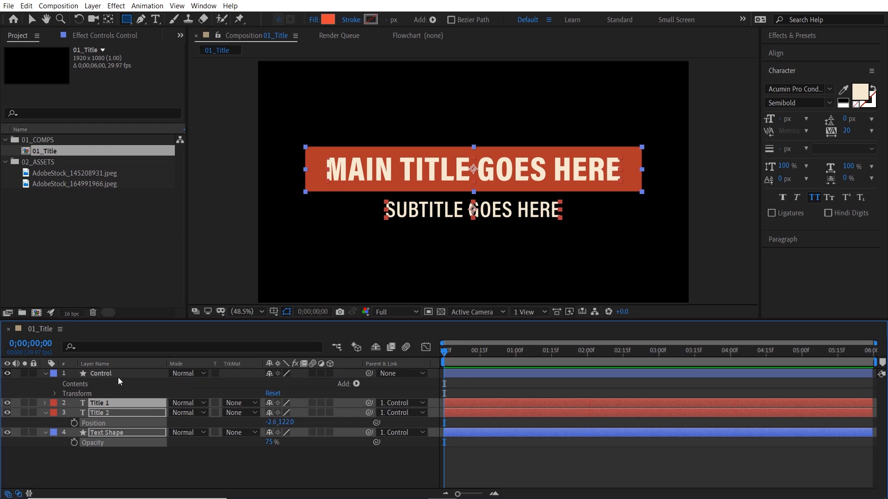
Try moving the Control layer with the Selection tool to test that the titles and rectangle follow it.
left_click(115, 373)
key("v")
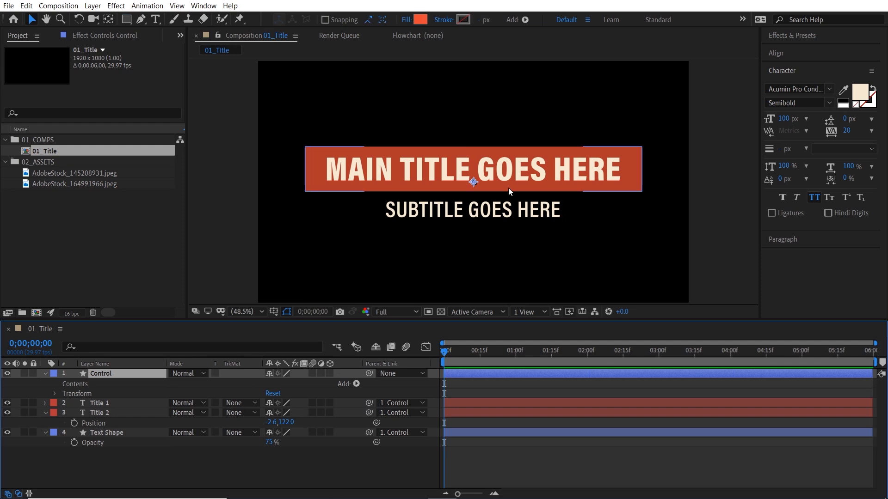
left_click_drag(433, 154, 492, 172)
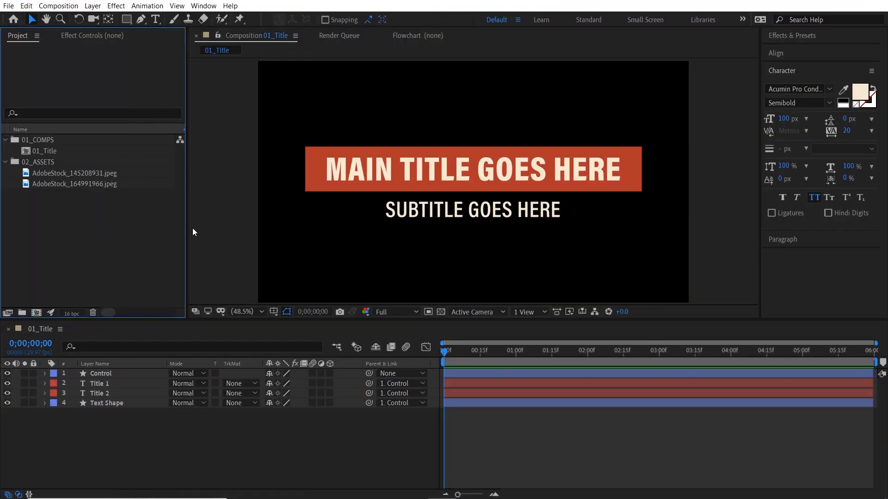
Create a folder named "preComps" inside the 01_COMPS folder.
left_click(54, 140)
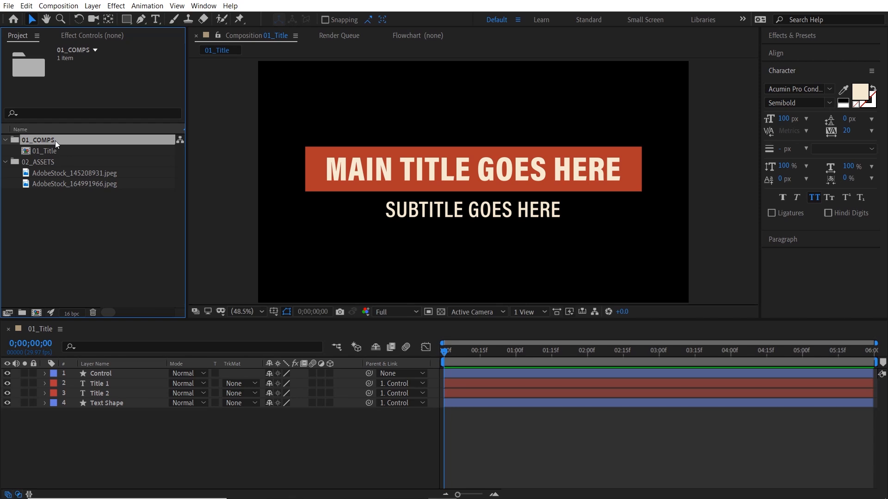
left_click(22, 312)
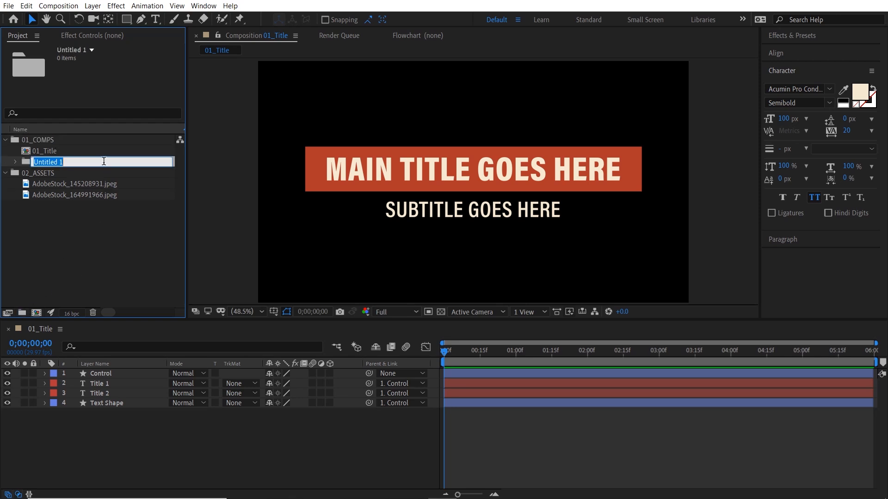
type("preComps")
key("Return")
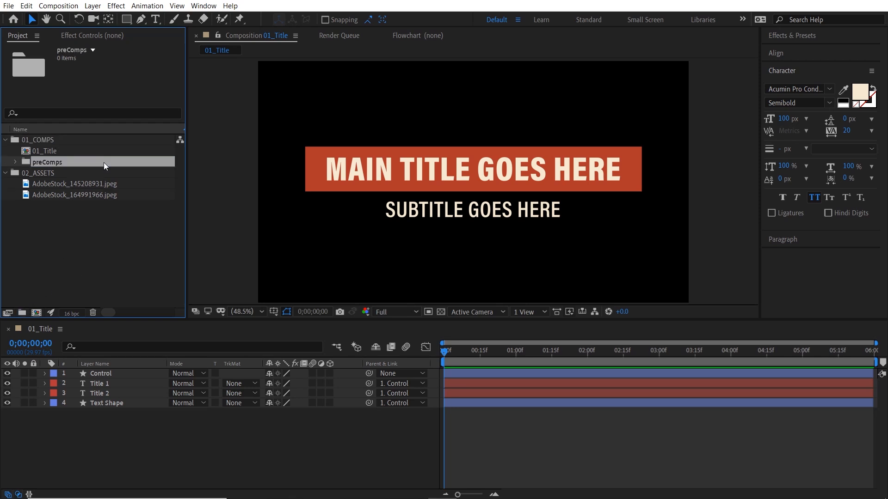
Create a 1920 x 1080, 29.97 fps, six-second composition named "Background Image" in the preComps folder.
left_click(37, 312)
type("Background Image")
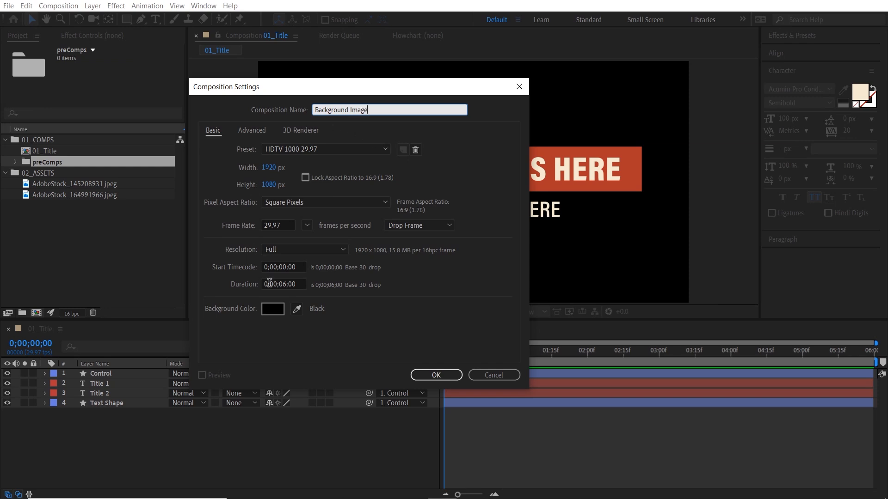
left_click(436, 375)
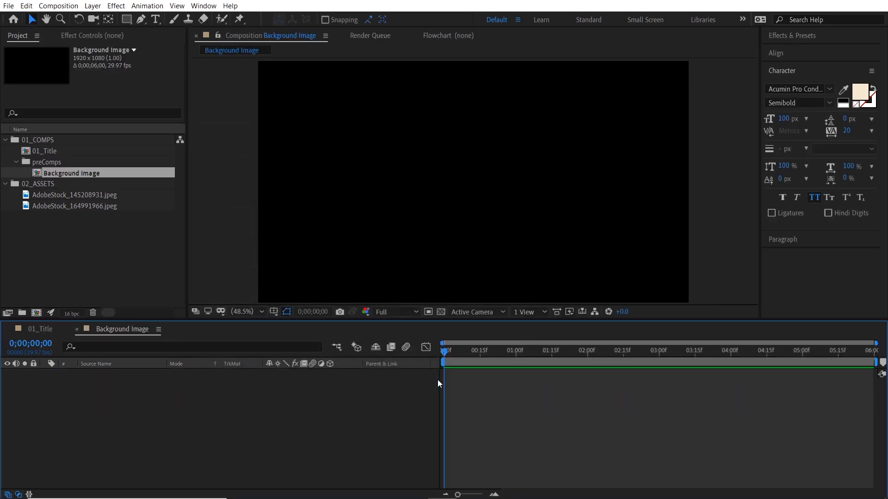
Add AdobeStock_145208931.jpeg to the Background Image composition and apply the Lumetri Color effect to it.
left_click(64, 196)
left_click_drag(66, 192, 243, 406)
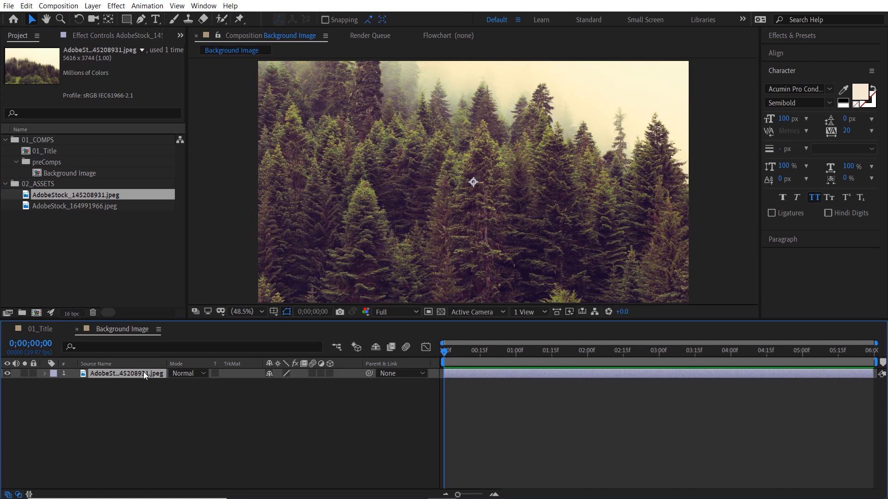
left_click(98, 35)
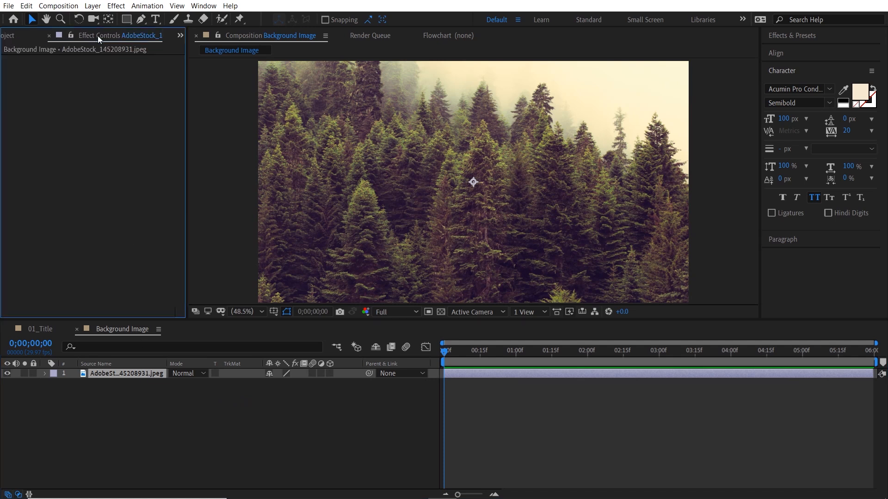
right_click(52, 98)
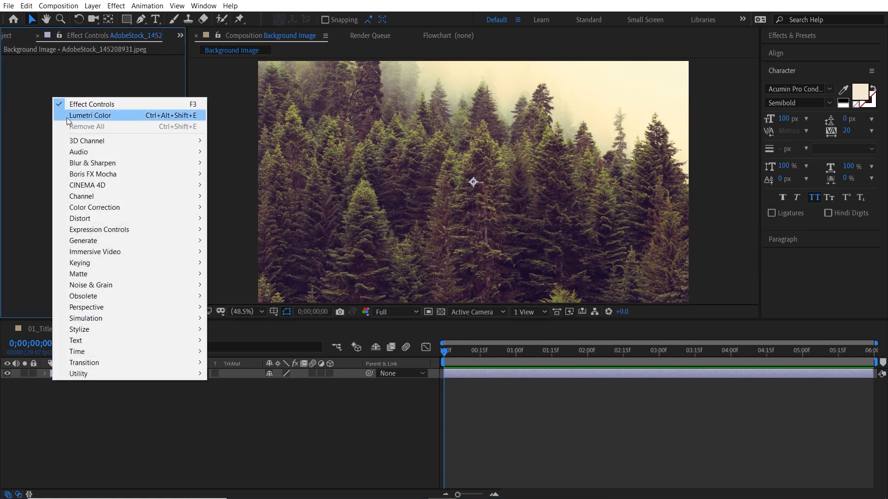
mouse_move(109, 209)
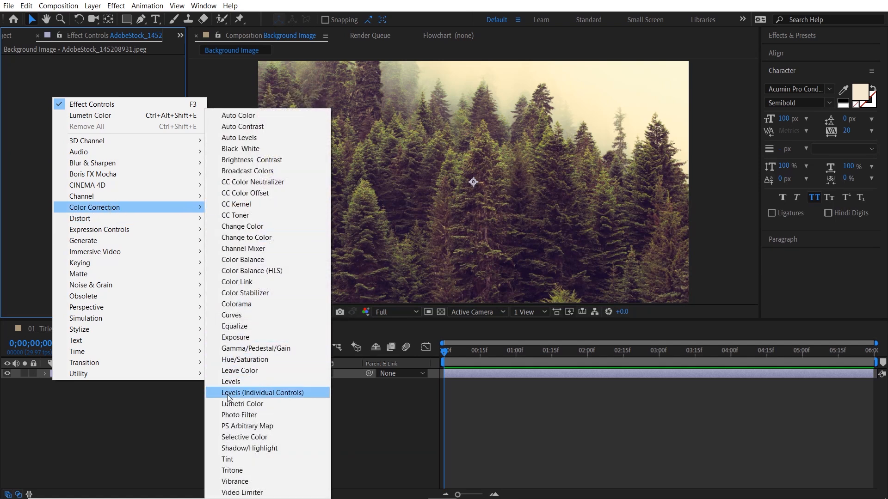
left_click(271, 404)
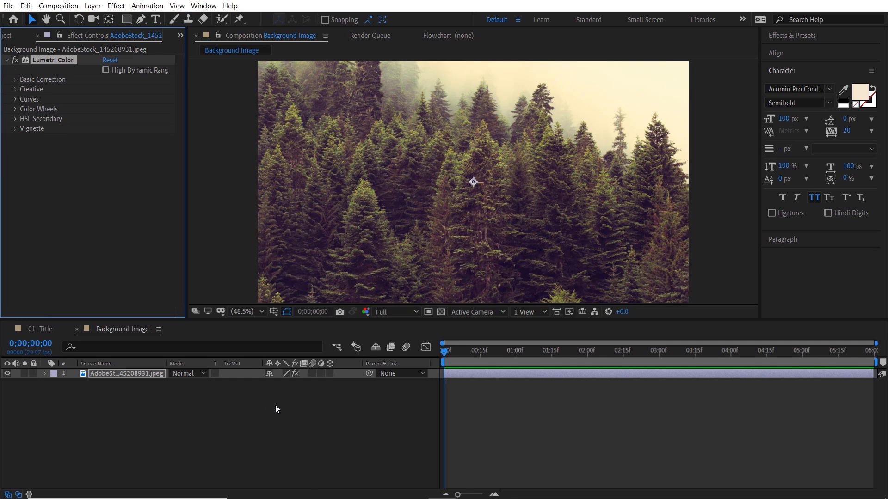
Set the Faded Film amount in Lumetri Color's Creative adjustments to 65 for the forest image.
left_click(15, 90)
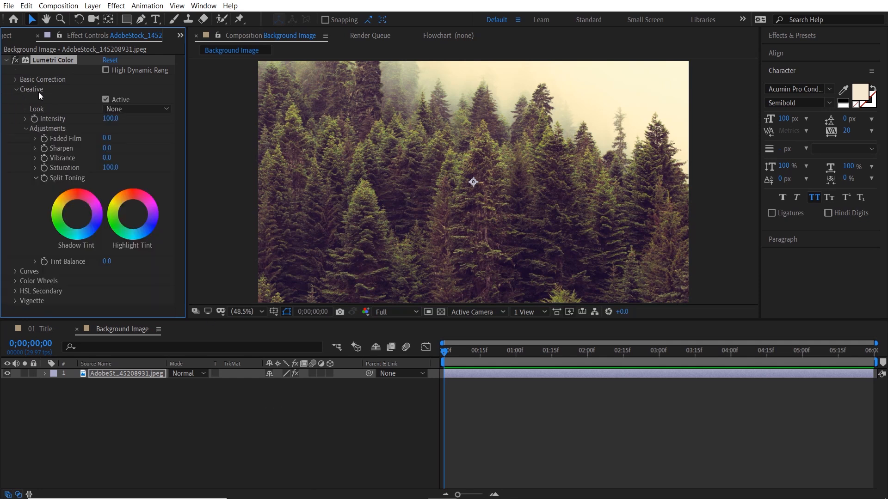
left_click(107, 138)
type("50")
key("Return")
left_click(111, 138)
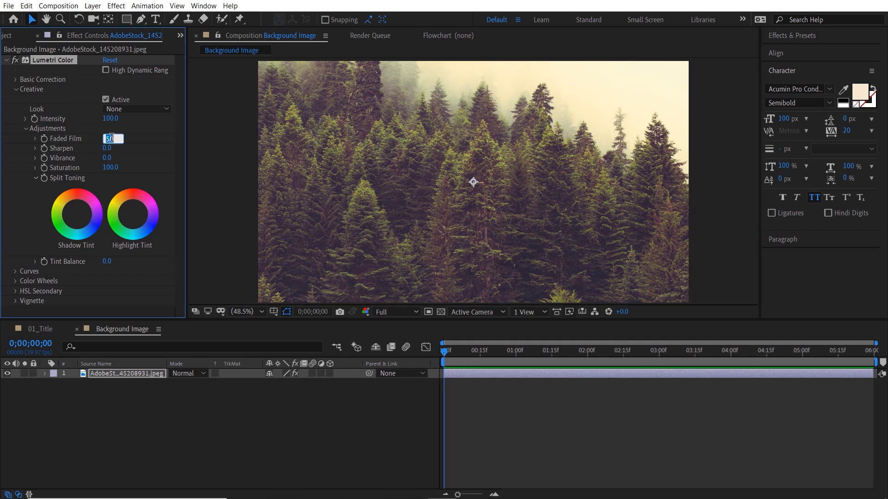
type("65")
key("Return")
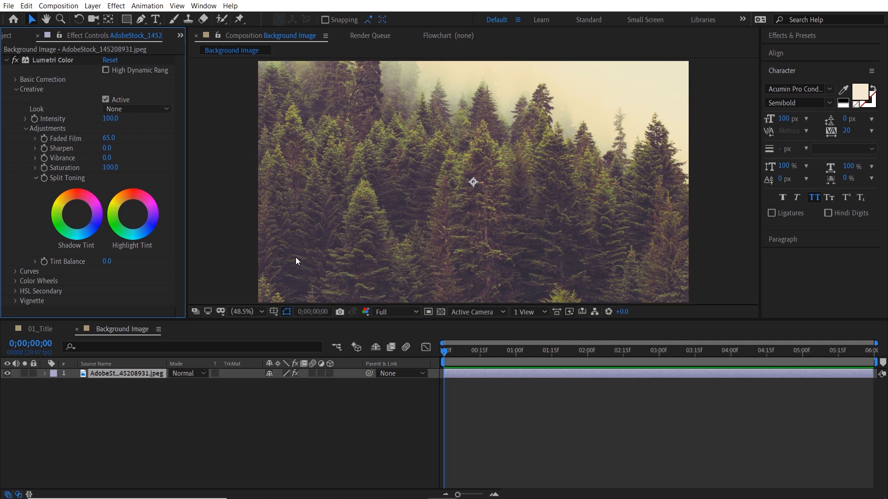
Shift the forest image's Lumetri shadow tint slightly toward blue and compare the image with the effect off and on.
left_click(43, 331)
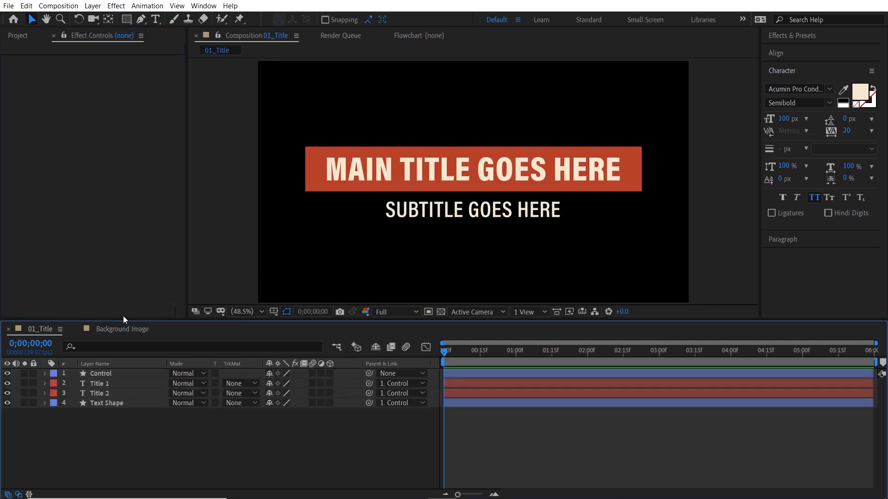
left_click(122, 329)
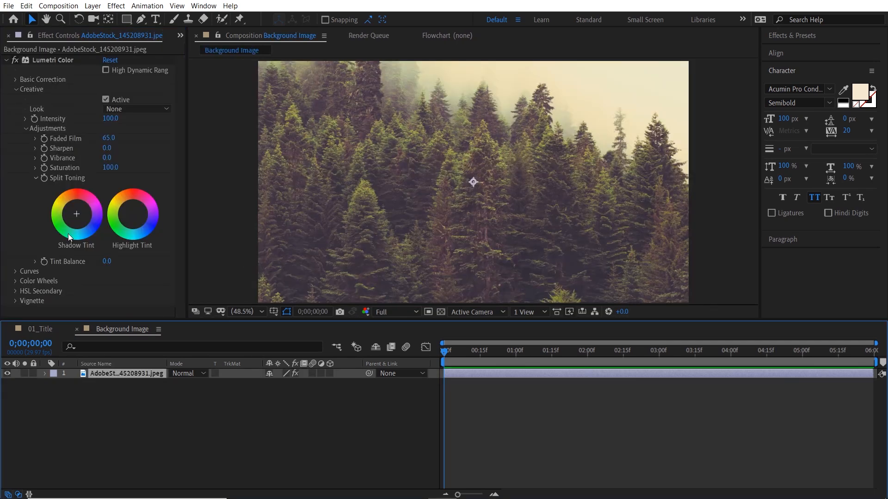
left_click(76, 214)
left_click_drag(77, 214, 81, 228)
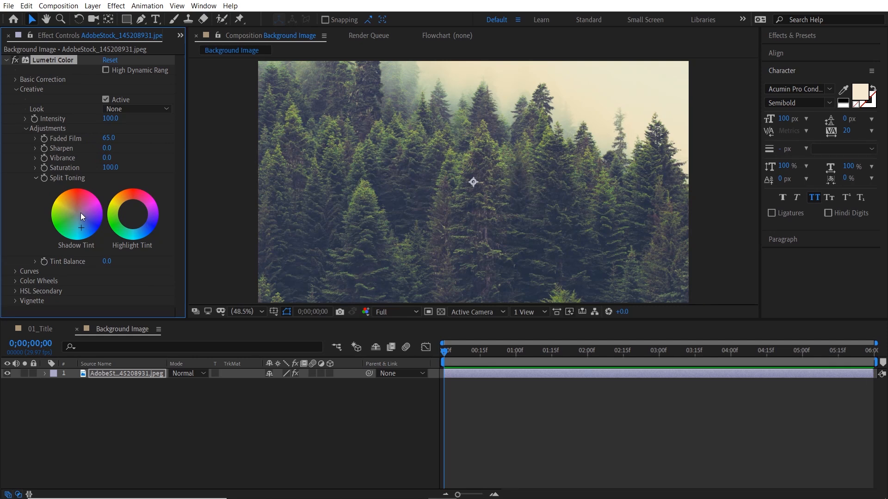
left_click(15, 60)
left_click(15, 60)
scroll(57, 36, "up", 1)
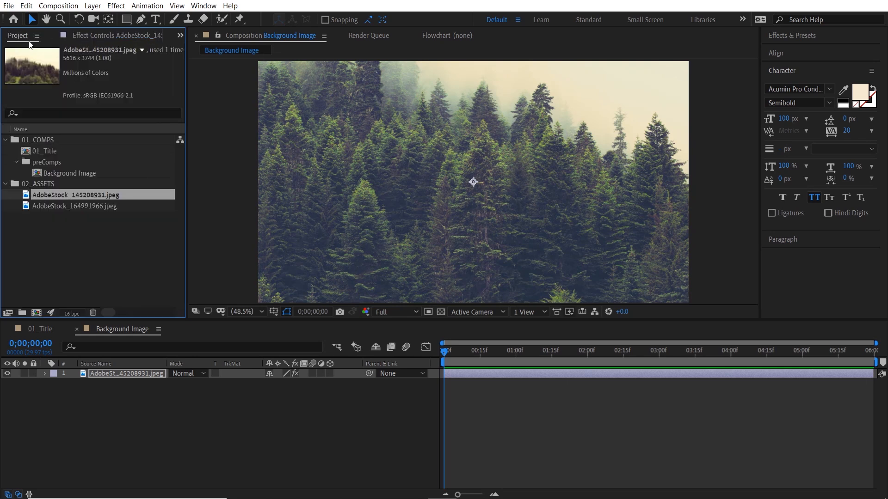
Place AdobeStock_164991966.jpeg above the forest image in Background Image and fit it to the composition's width.
left_click(81, 207)
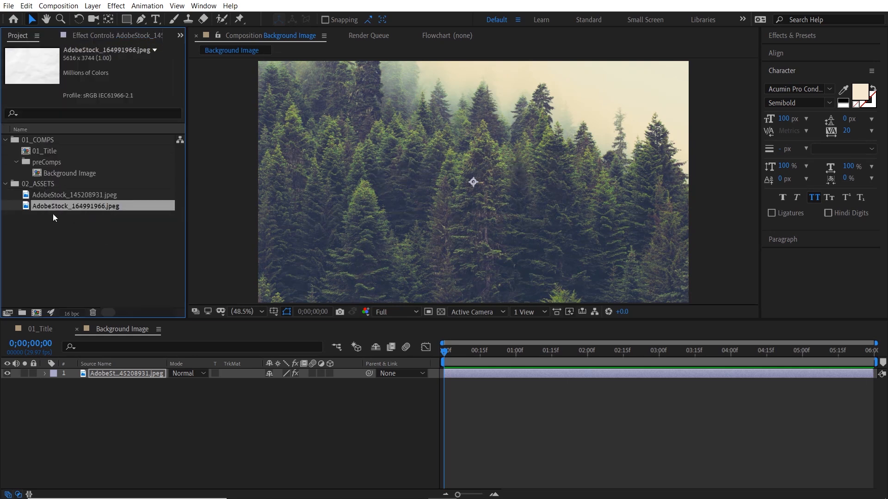
left_click_drag(165, 366, 157, 373)
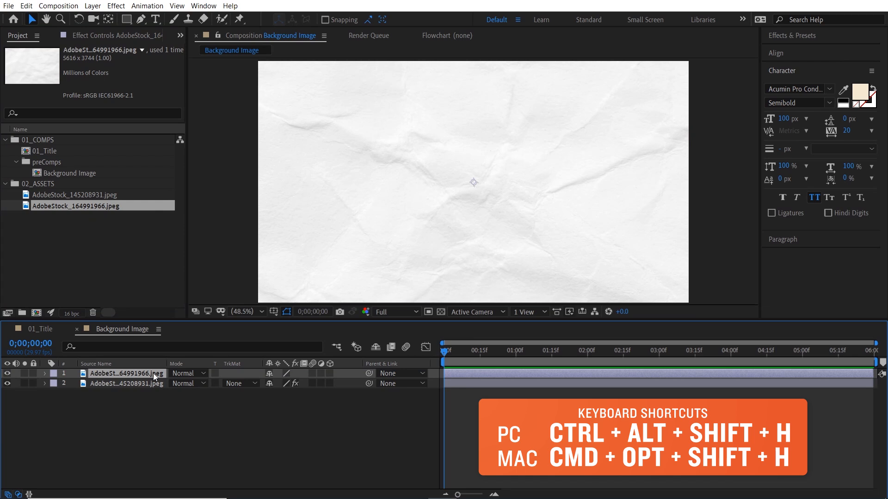
key("ctrl+alt+shift+h")
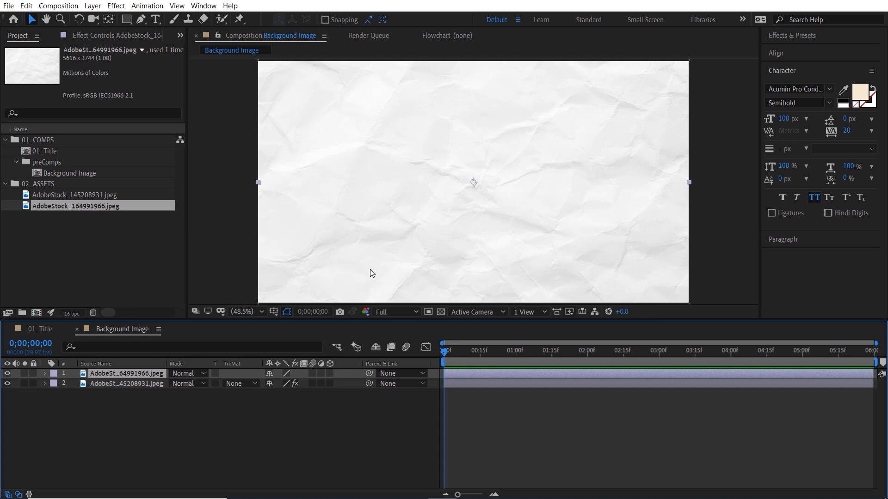
Set the paper texture layer's blending mode to Multiply and compare the image with and without the texture.
left_click(182, 373)
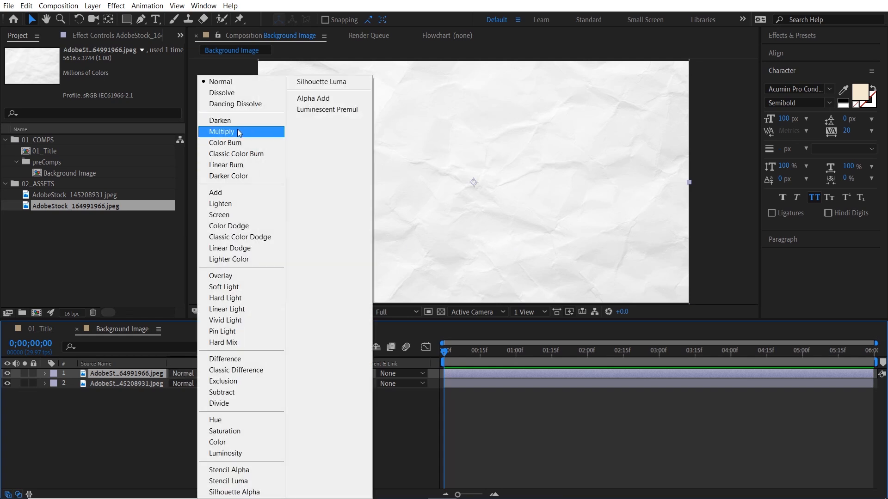
left_click(238, 132)
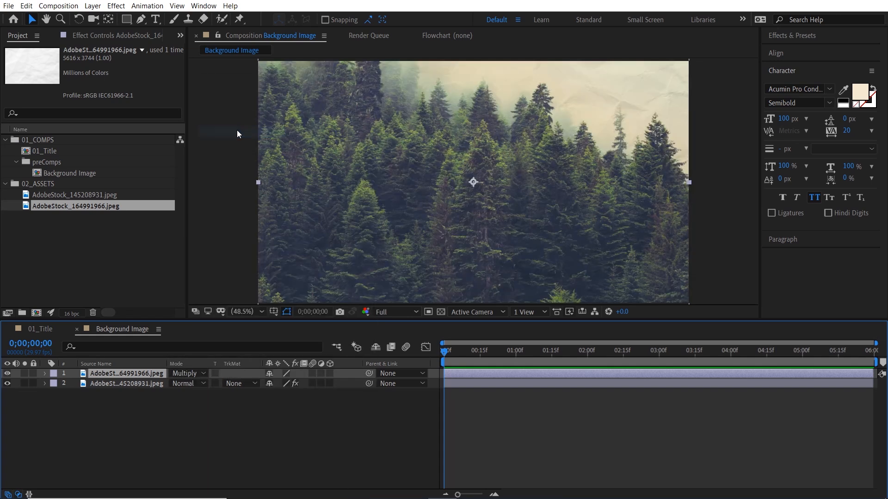
left_click(8, 374)
left_click(267, 417)
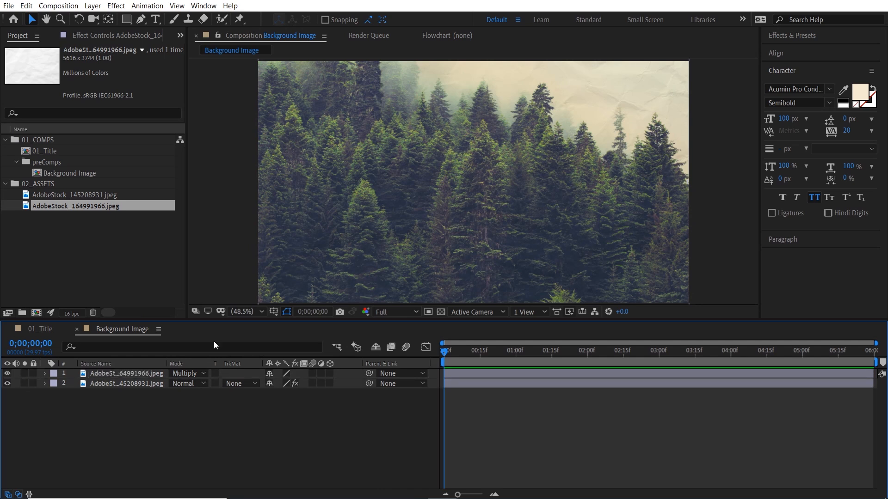
Add a composition-sized rectangle shape layer above the paper texture, name it Vignette, and make it an adjustment layer.
double_click(127, 19)
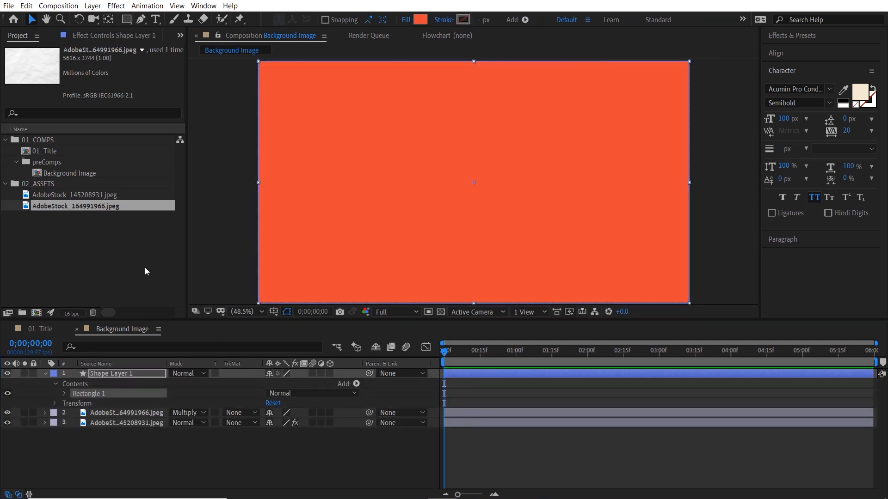
left_click(139, 374)
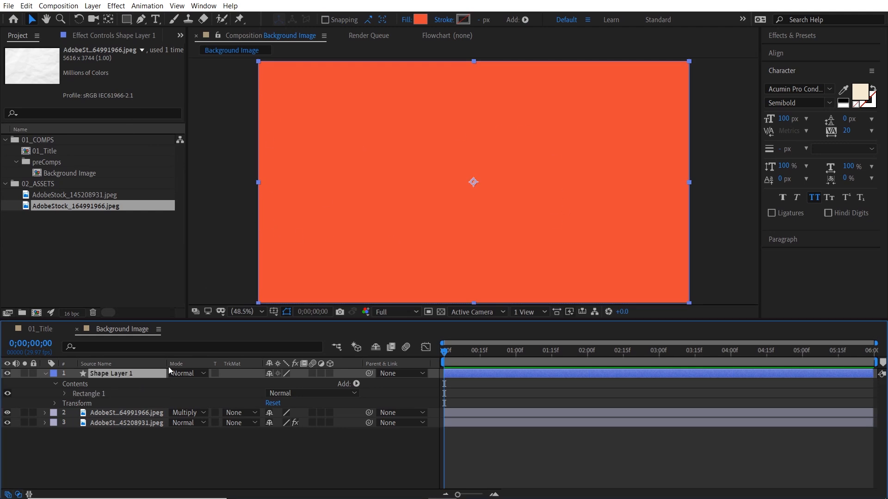
key("Return")
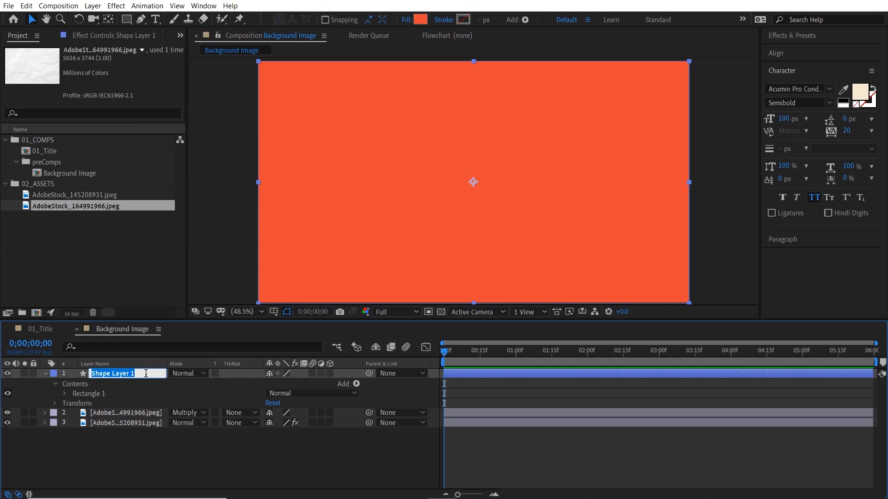
type("Vignette")
key("Return")
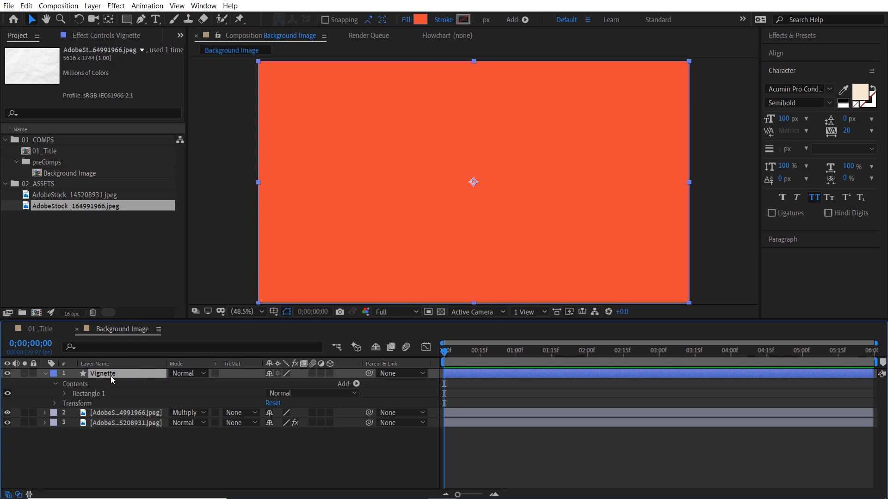
left_click(322, 373)
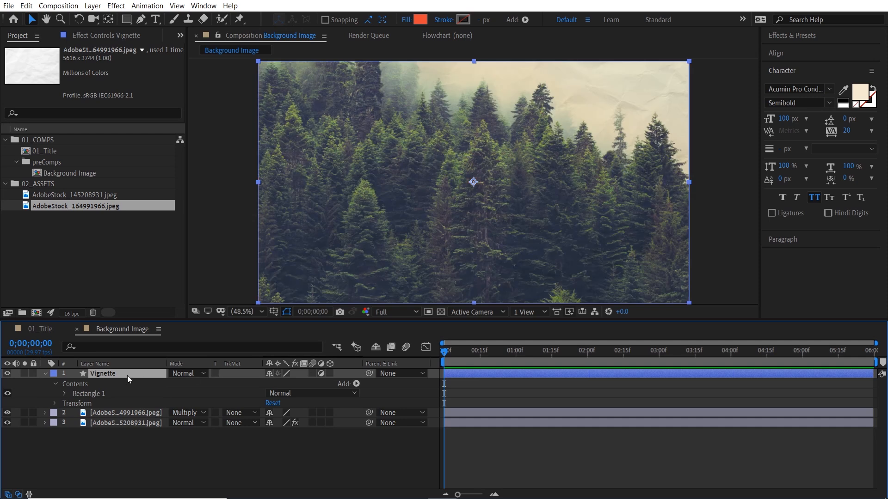
left_click(45, 373)
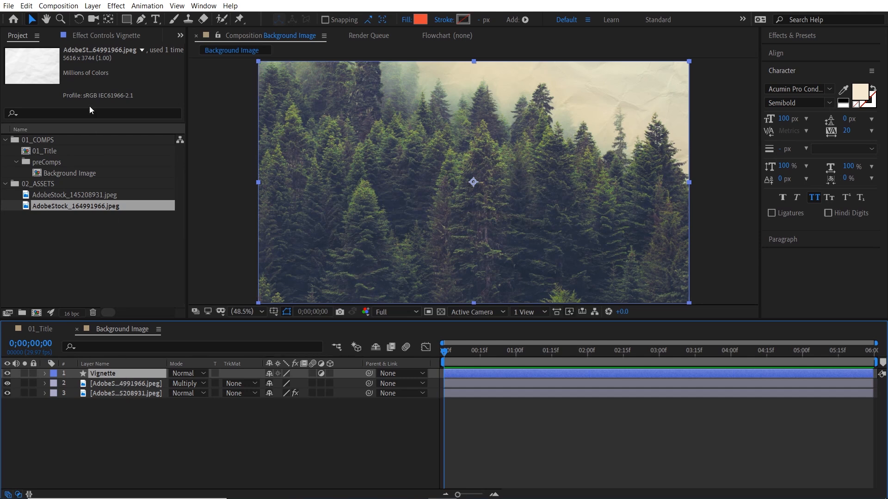
Apply the CC Vignette effect to the Vignette layer and compare the image with the layer hidden and shown.
left_click(95, 38)
right_click(29, 95)
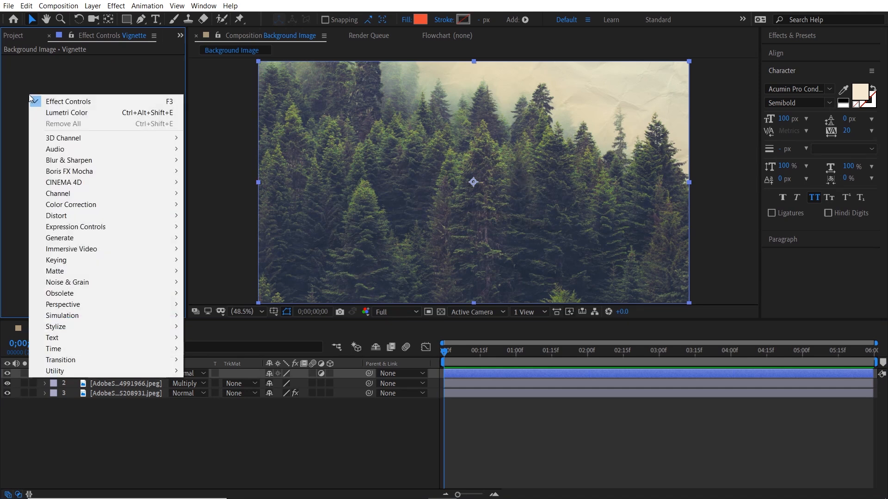
mouse_move(171, 327)
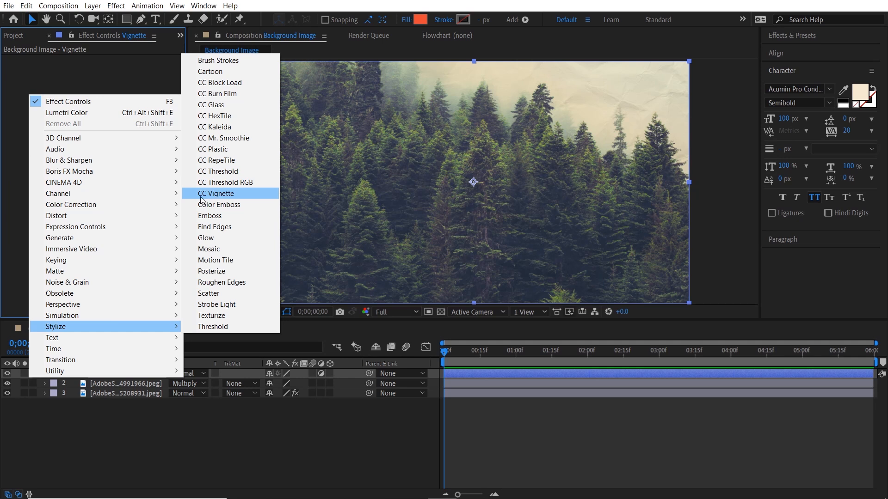
left_click(226, 196)
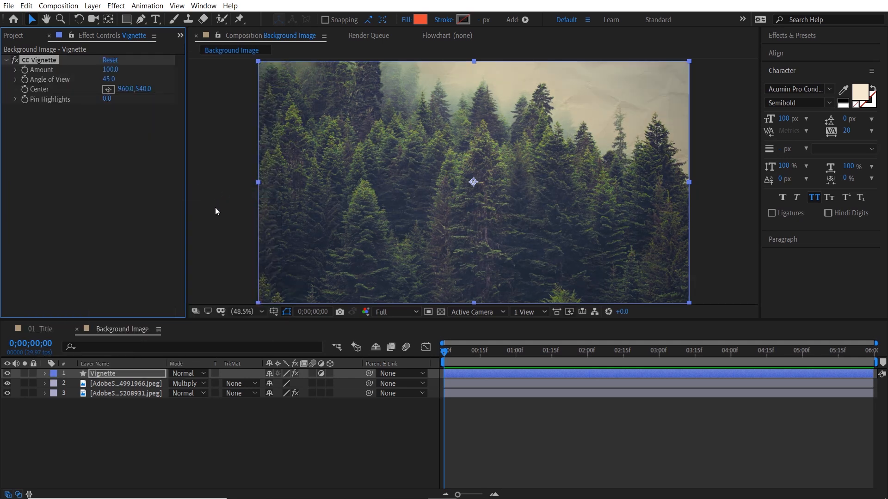
left_click(7, 373)
left_click(8, 373)
left_click(206, 440)
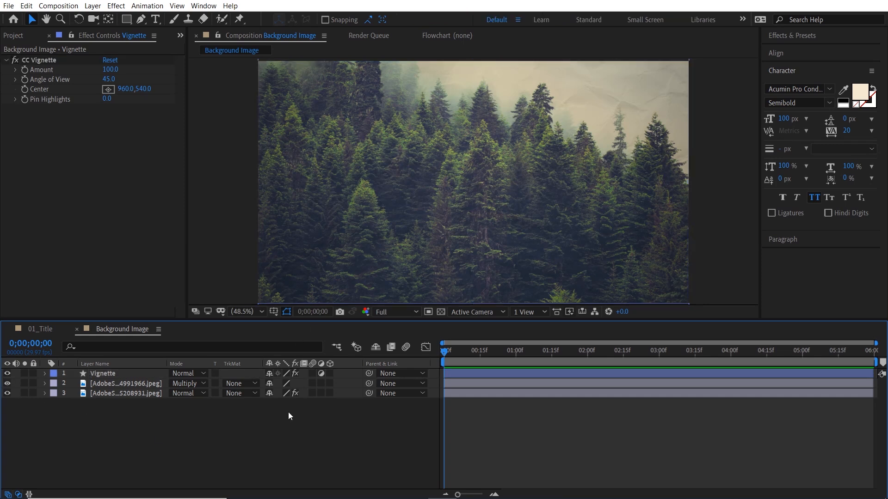
Reveal both the Position and Scale properties of the forest image layer.
left_click(137, 395)
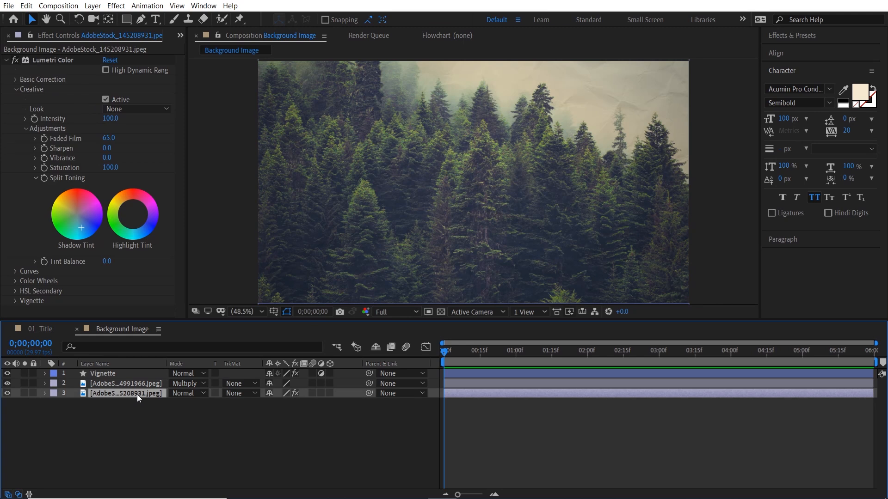
key("p")
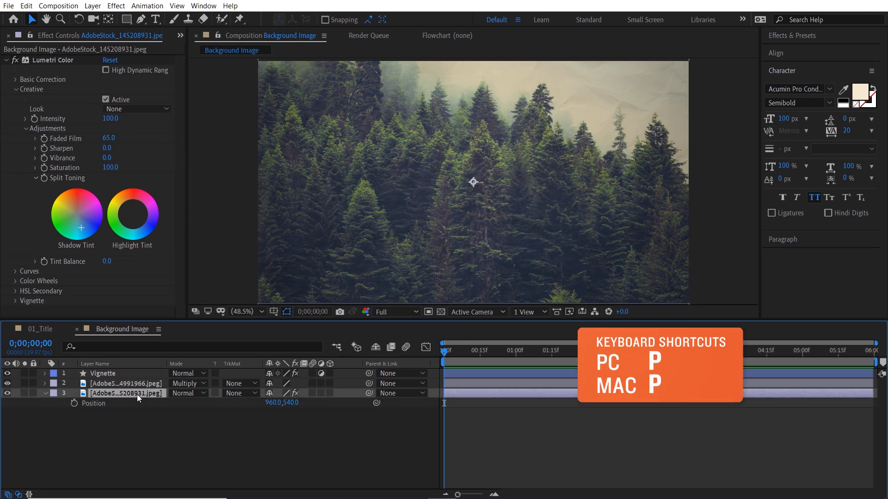
key("shift+s")
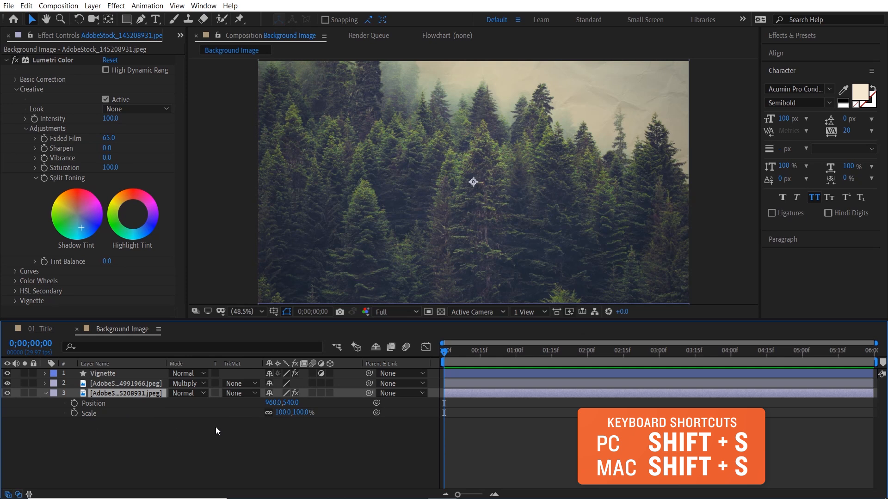
Try changing the forest image's scale and undo the change.
left_click_drag(281, 413, 306, 402)
key("ctrl+z")
key("ctrl+z")
Add Position and Scale keyframes to the forest image at the start of the composition.
left_click_drag(475, 351, 428, 361)
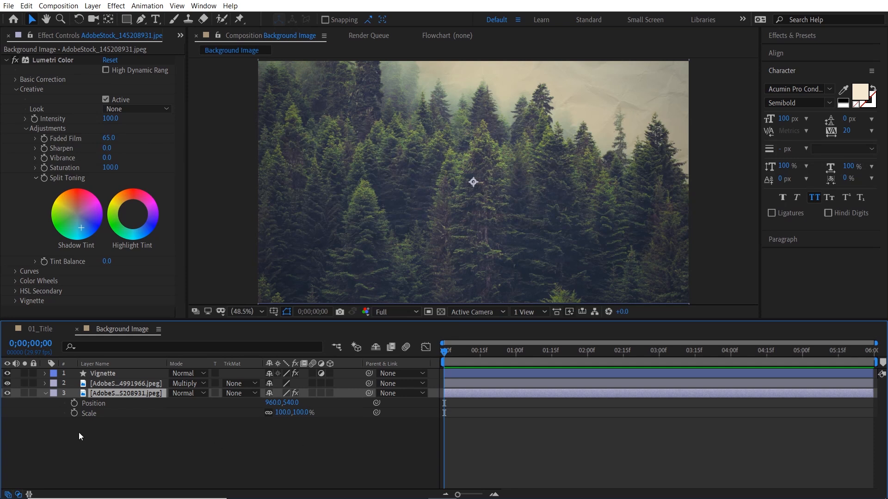
left_click(74, 403)
left_click(74, 412)
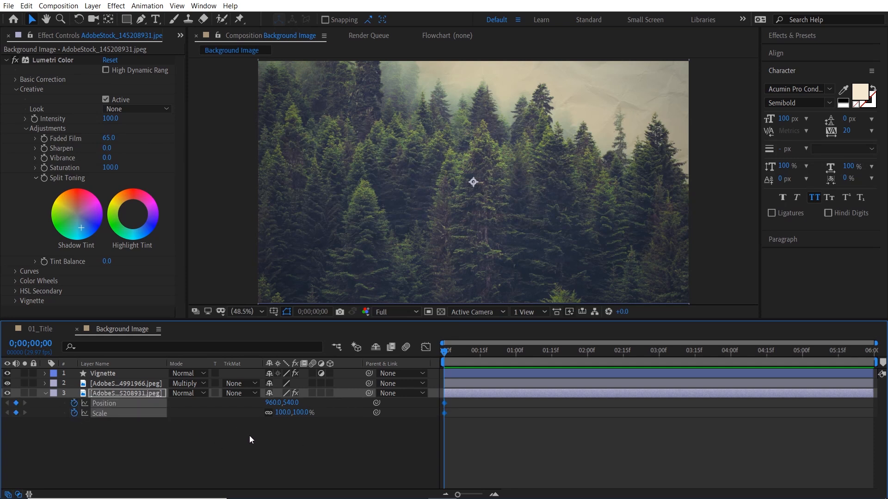
Set the forest image's starting keyframes to 60% scale and a vertical position of 320.
left_click(270, 419)
left_click(282, 413)
type("60")
key("Return")
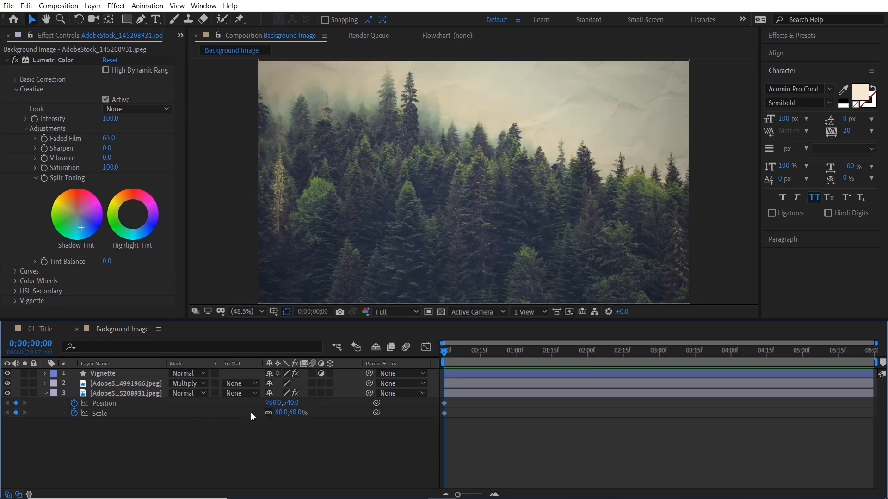
left_click(289, 402)
type("320")
key("Return")
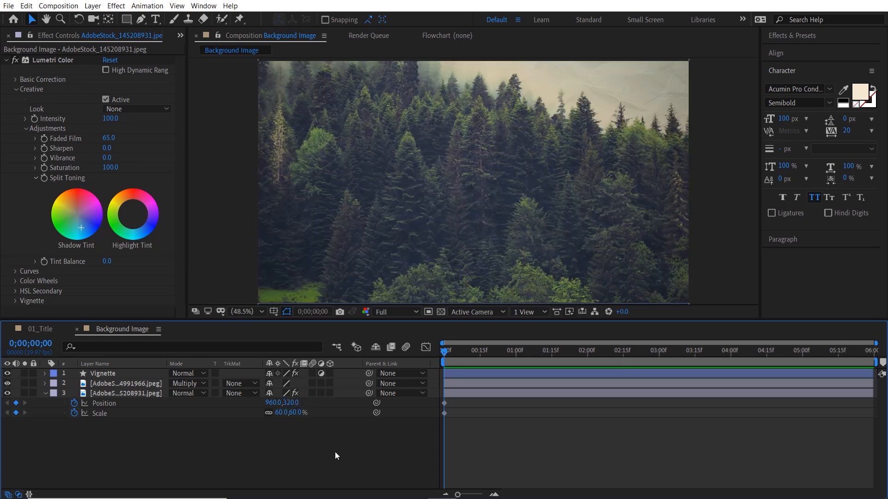
Set the forest image's scale to 70% at the last frame, 0;00;05;29, and scrub through the zoom.
left_click_drag(444, 352, 877, 357)
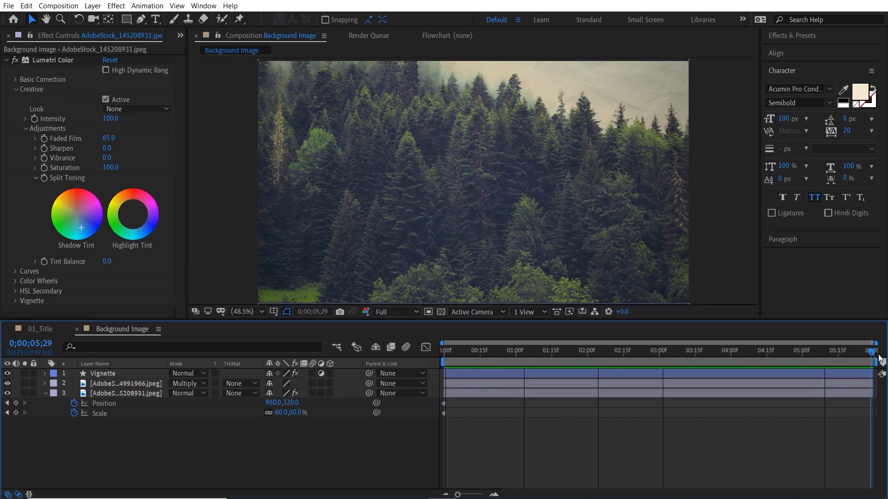
left_click(281, 414)
type("70")
key("Return")
left_click_drag(451, 360, 874, 355)
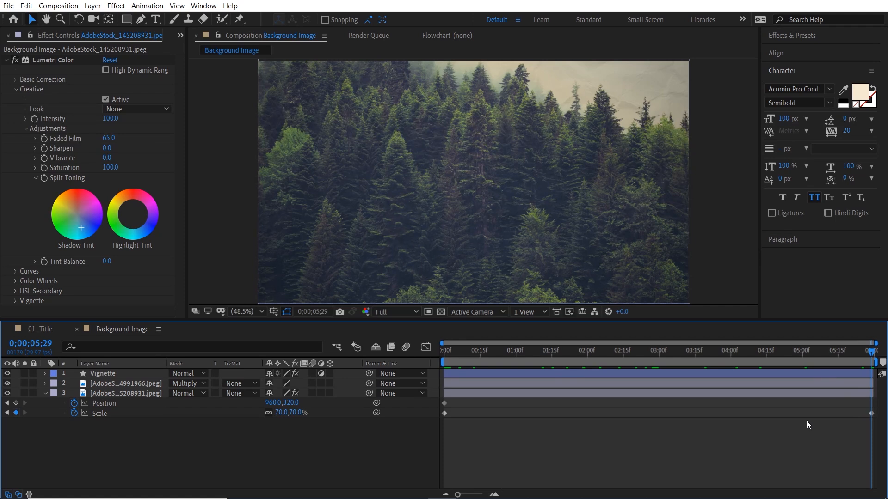
Set the forest image's vertical position to 420 at the last frame and preview the motion from the beginning.
left_click(292, 402)
type("420")
left_click(395, 448)
left_click_drag(466, 354, 445, 371)
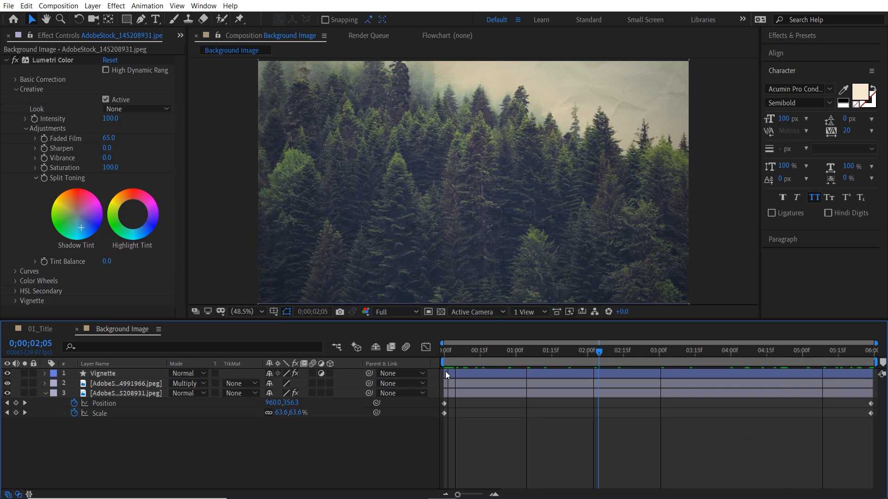
key("space")
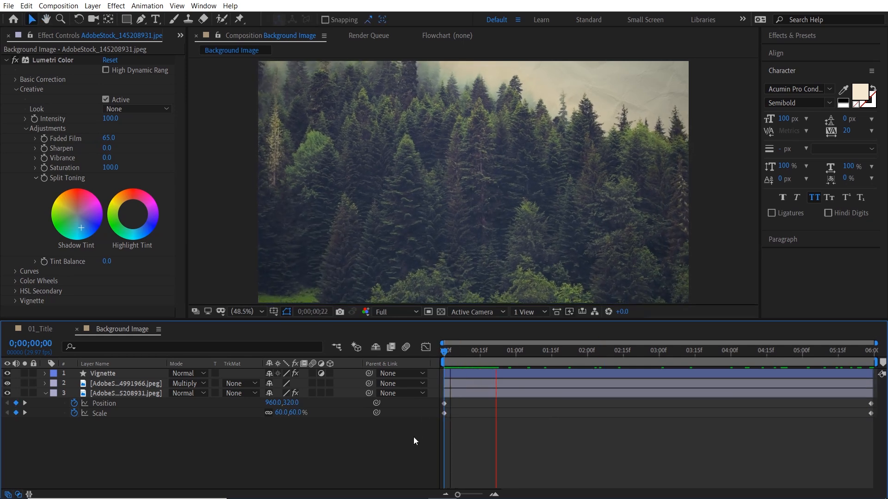
key("space")
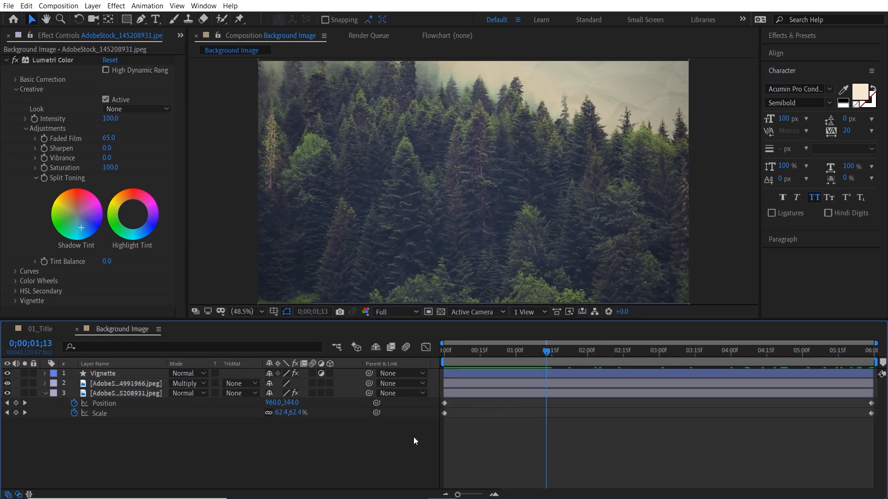
Place the Background Image composition beneath all layers in 01_Title and review it behind the titles.
left_click(41, 329)
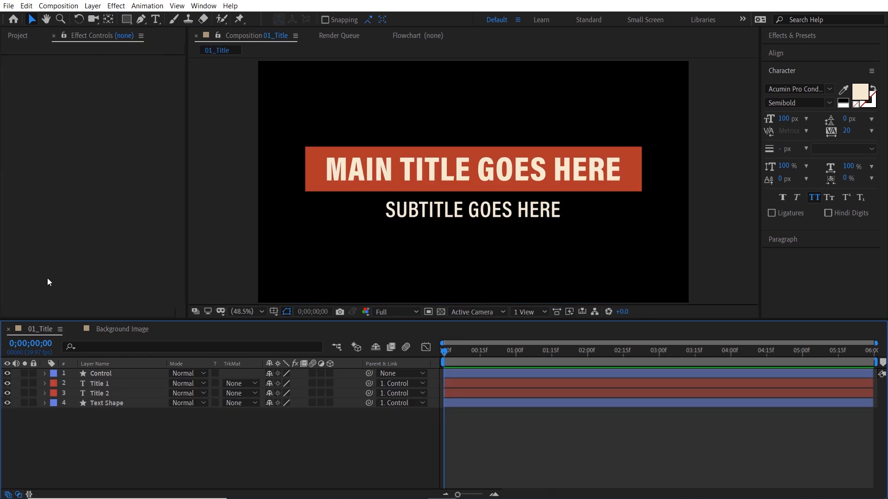
left_click(20, 36)
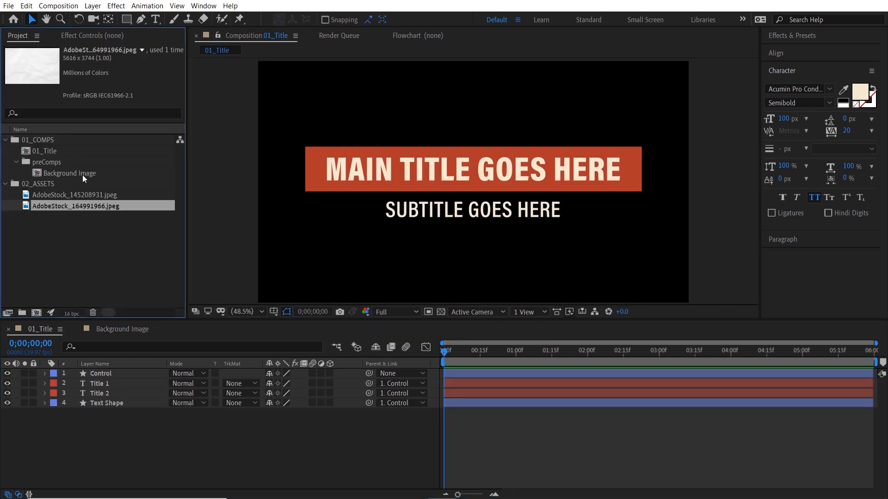
left_click(84, 174)
left_click_drag(82, 174, 112, 411)
left_click(458, 352)
left_click_drag(458, 354, 451, 354)
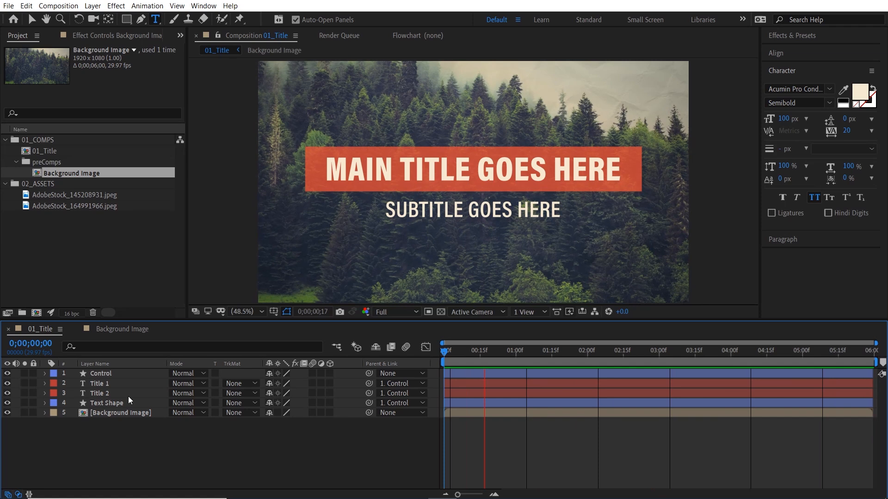
Try replacing the Title 1 text with ONE TWO THREE to check the rectangle's fit, and undo the text change.
left_click(129, 383)
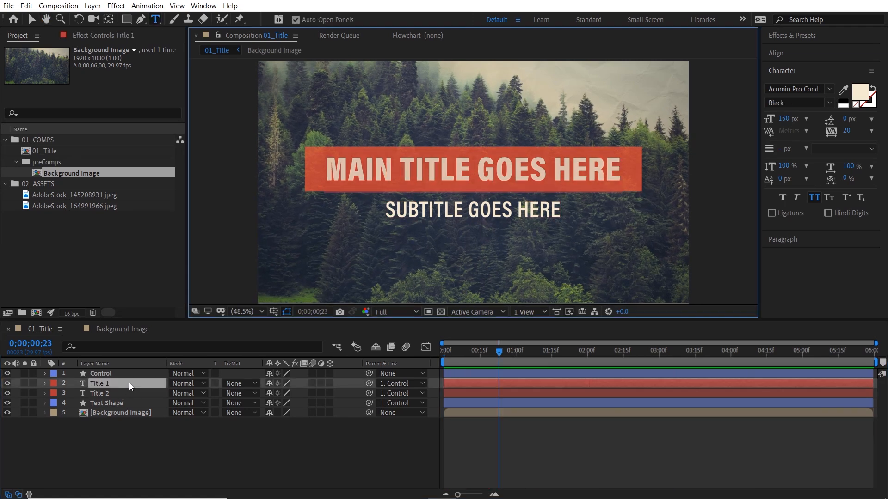
type("ONE TWO THREE")
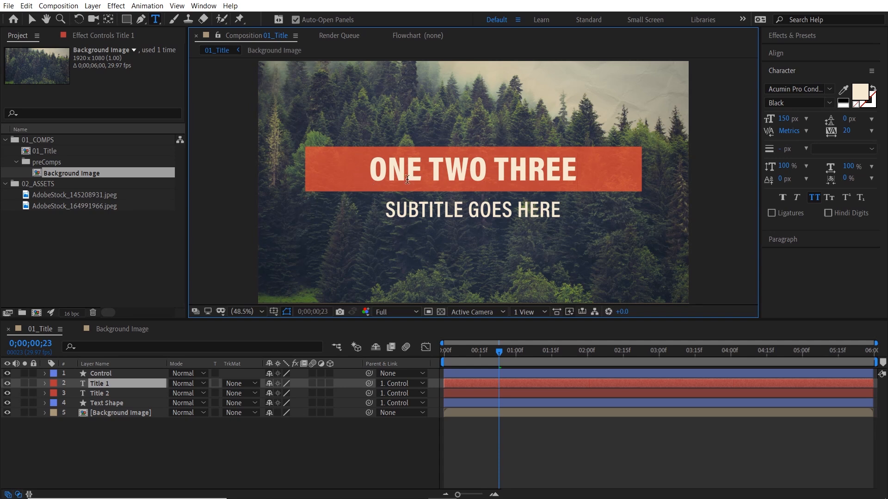
left_click(354, 181)
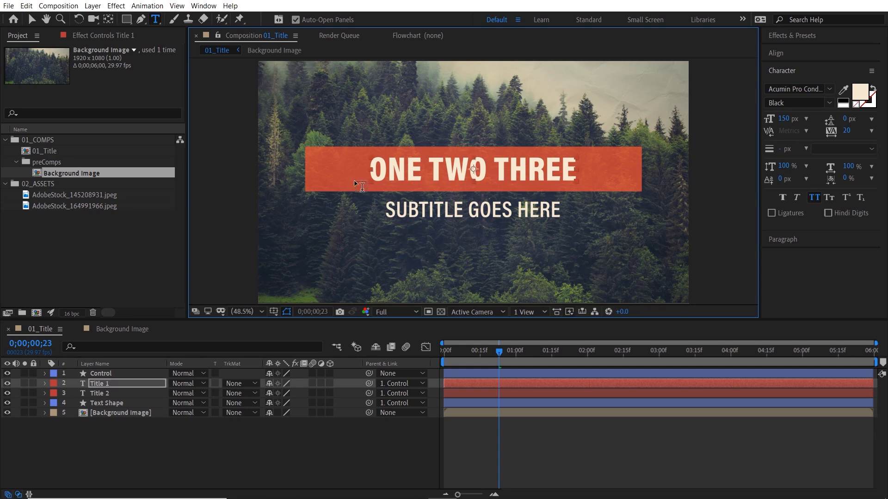
key("v")
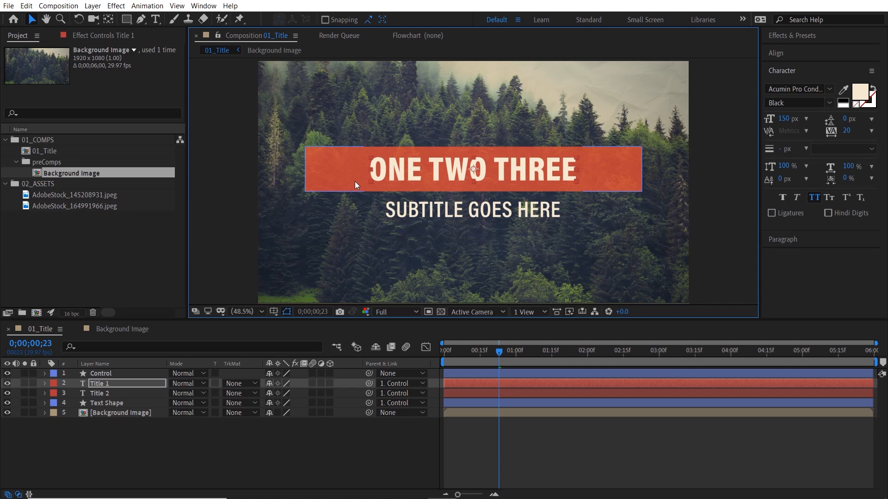
key("ctrl+z")
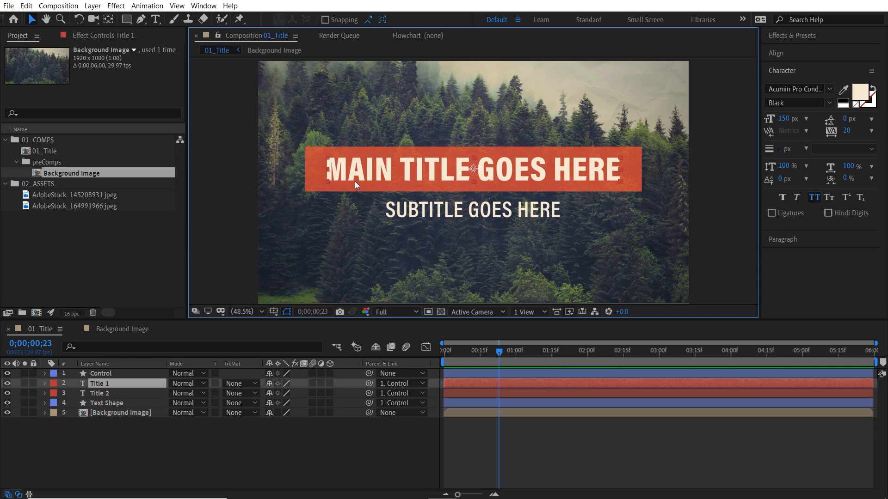
Filter the Text Shape layer's properties by "size" and select the Size property of Rectangle Path 1.
left_click(137, 402)
key("ctrl+f")
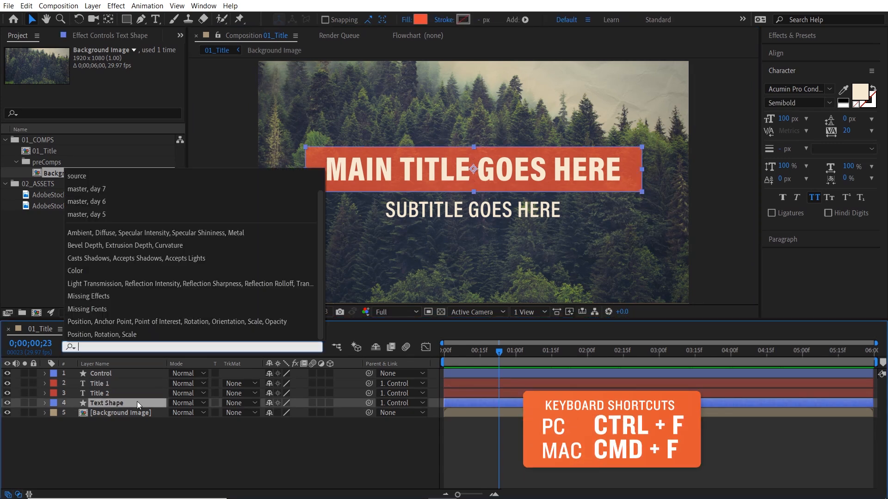
type("size")
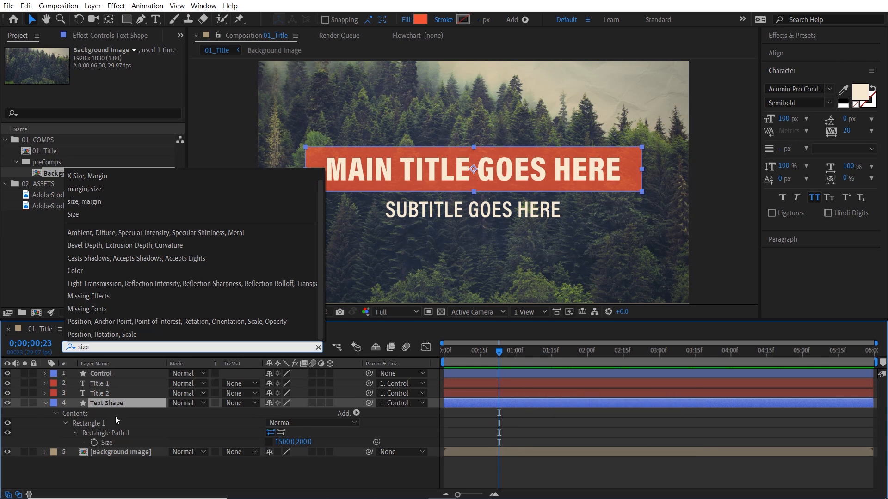
left_click(121, 442)
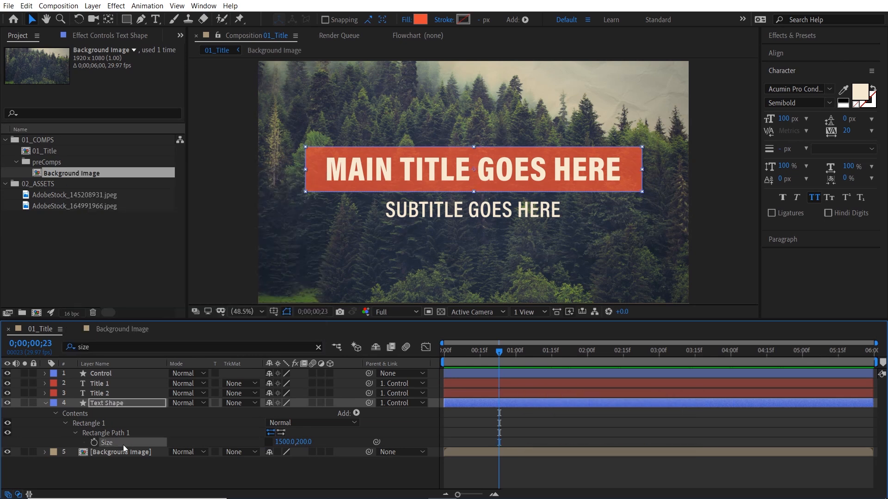
Try different Size values on the Text Shape rectangle path, undoing each change.
left_click_drag(280, 442, 295, 445)
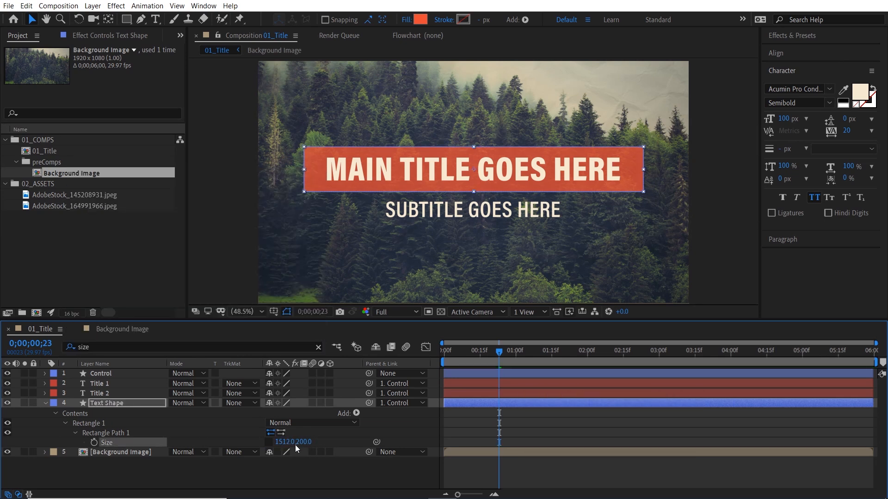
key("ctrl+z")
left_click_drag(285, 443, 327, 441)
key("ctrl+z")
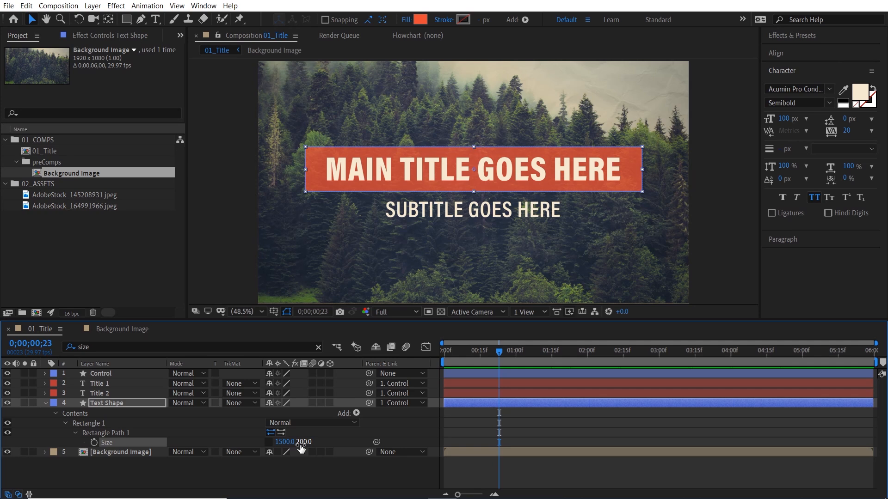
Add a Slider Control expression effect to the Text Shape layer.
left_click(133, 403)
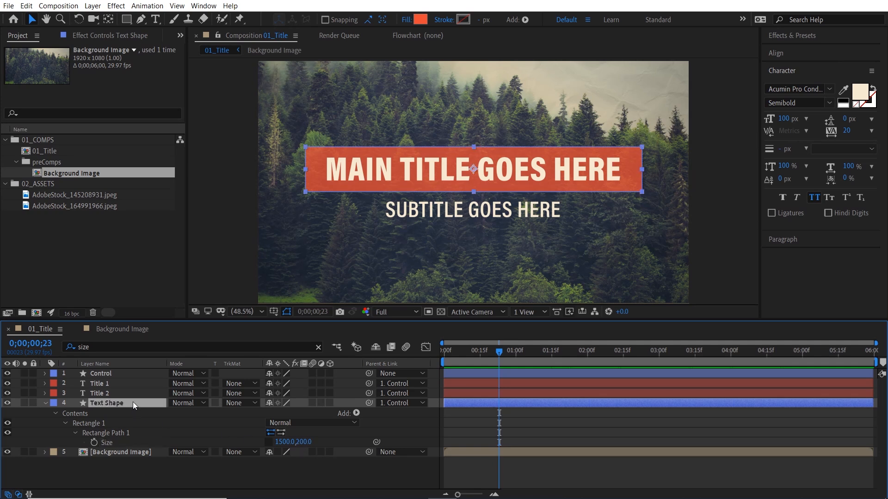
left_click(125, 36)
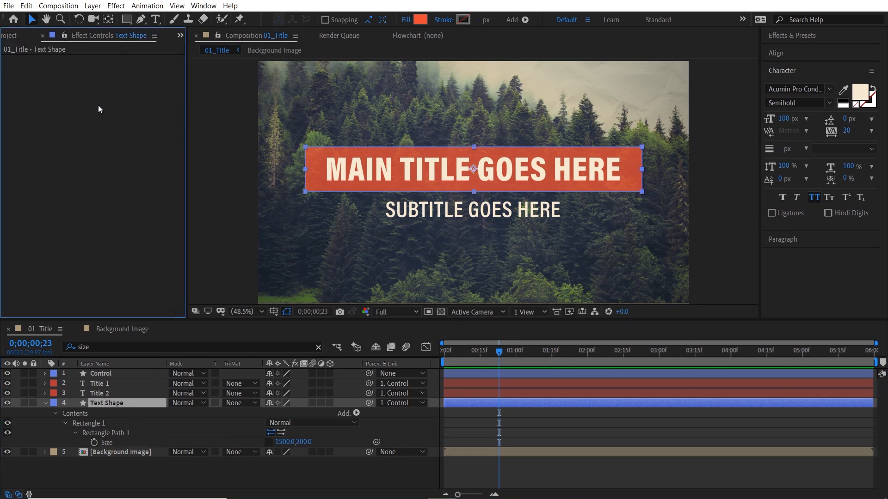
right_click(26, 87)
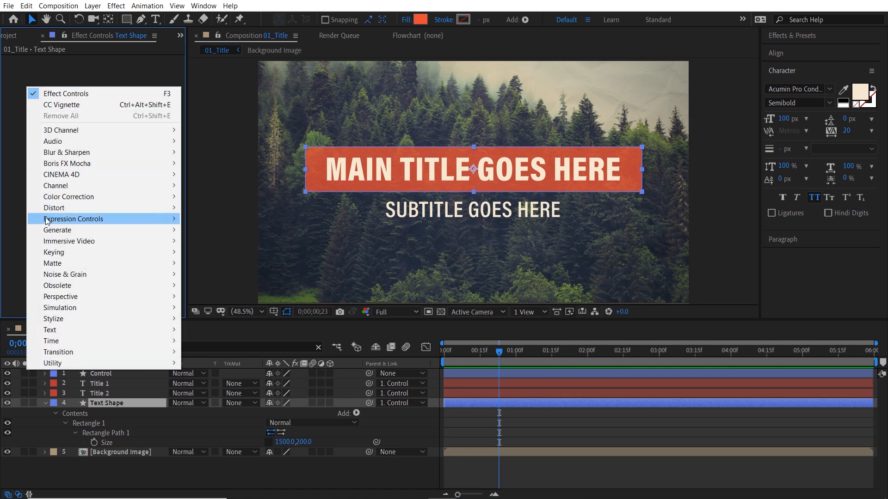
mouse_move(117, 220)
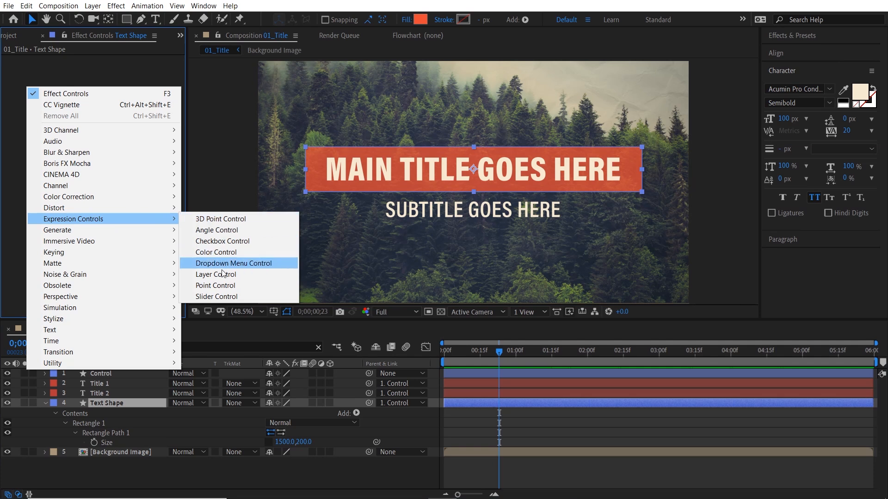
left_click(239, 297)
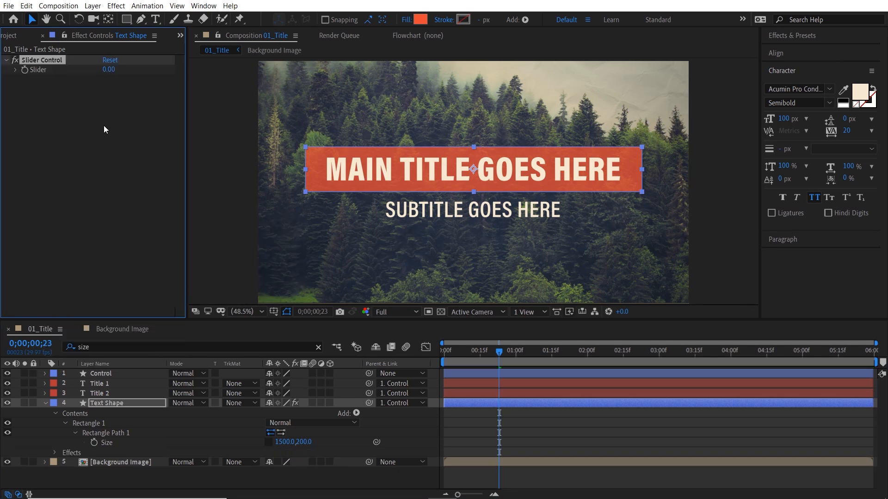
Try different values on the new Slider Control of the Text Shape layer and undo the change.
left_click_drag(109, 69, 132, 76)
left_click_drag(108, 69, 121, 82)
key("ctrl+z")
Set the Slider Control's value to 1500 and rename the effect X Size.
left_click(109, 69)
type("1500")
key("Return")
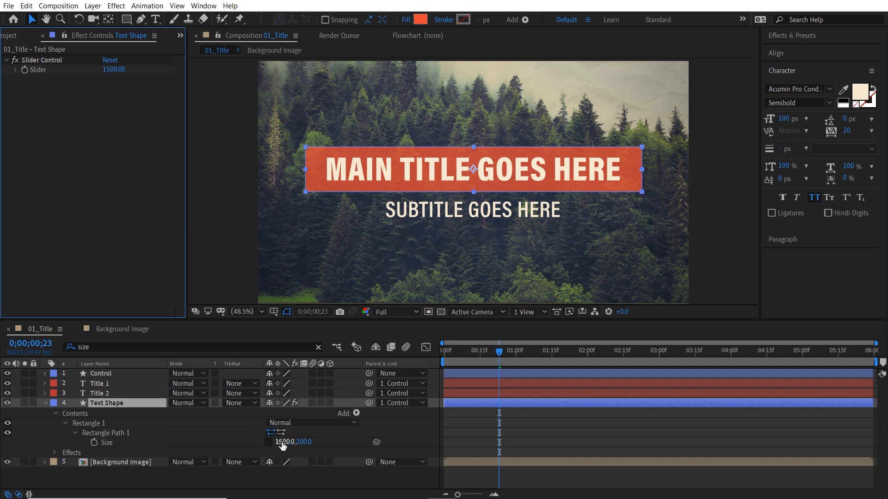
left_click(52, 63)
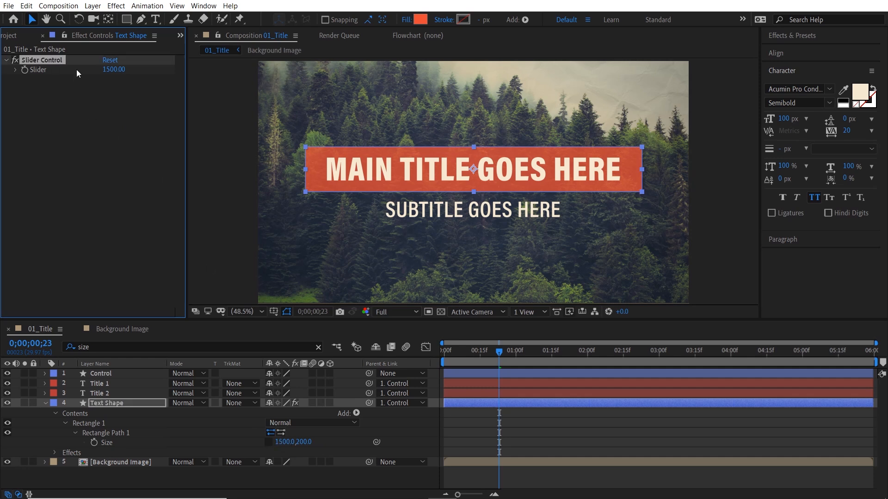
key("Return")
type("Size")
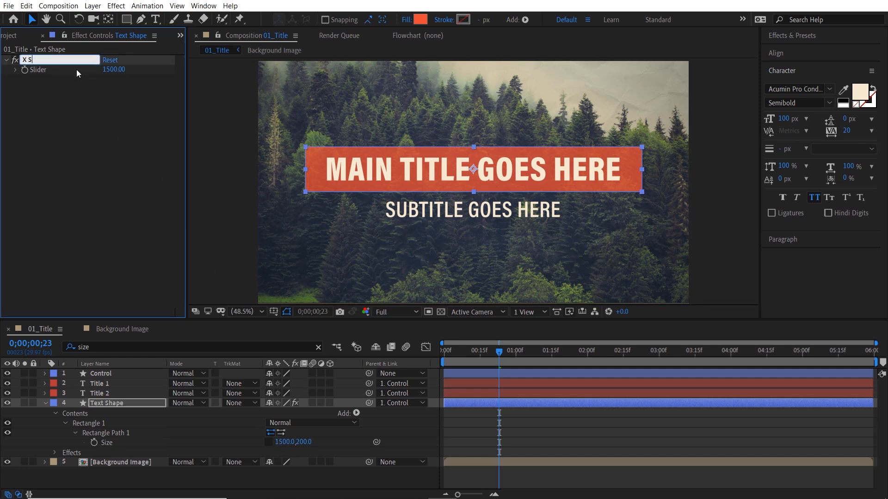
key("Return")
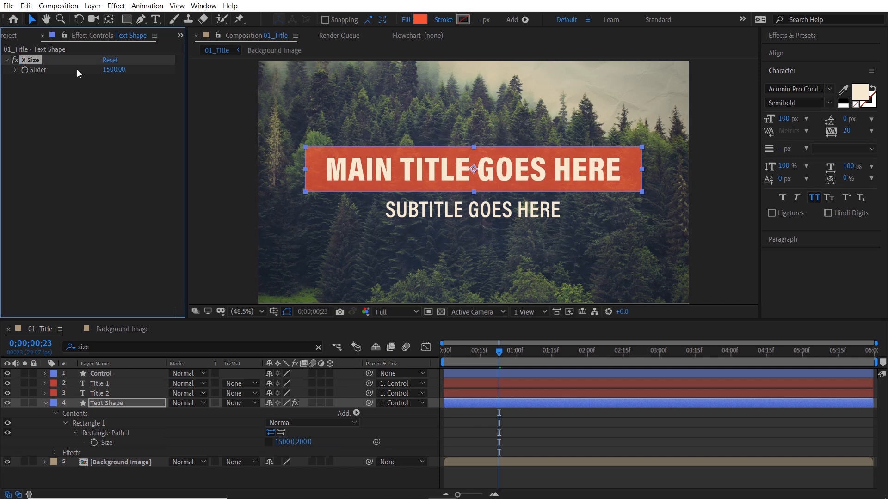
Duplicate the X Size slider effect on the Text Shape layer and rename the copy Y Size.
left_click_drag(114, 69, 155, 74)
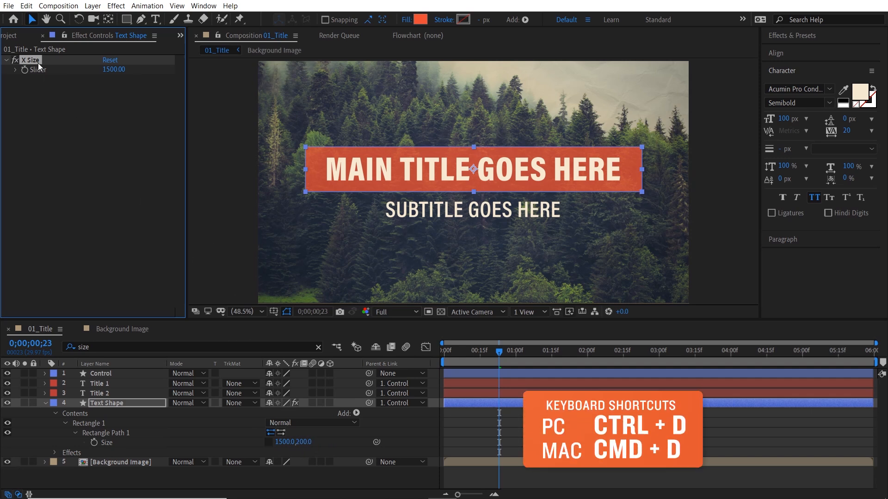
key("ctrl+d")
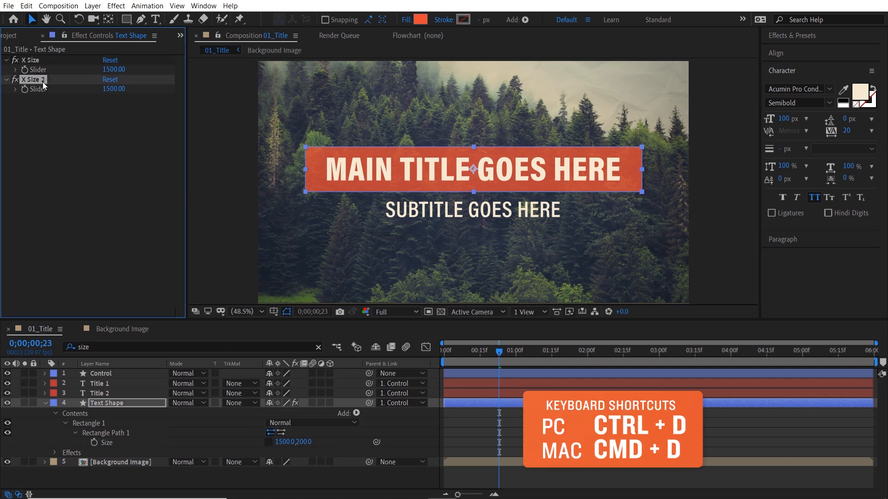
key("Return")
type("Y Size")
key("Return")
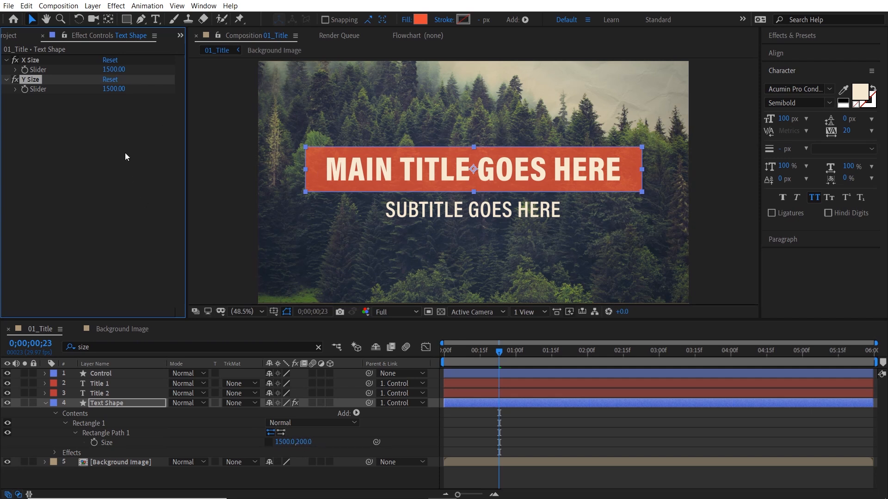
Set the Y Size slider to 200.
left_click(115, 90)
type("200")
left_click(124, 134)
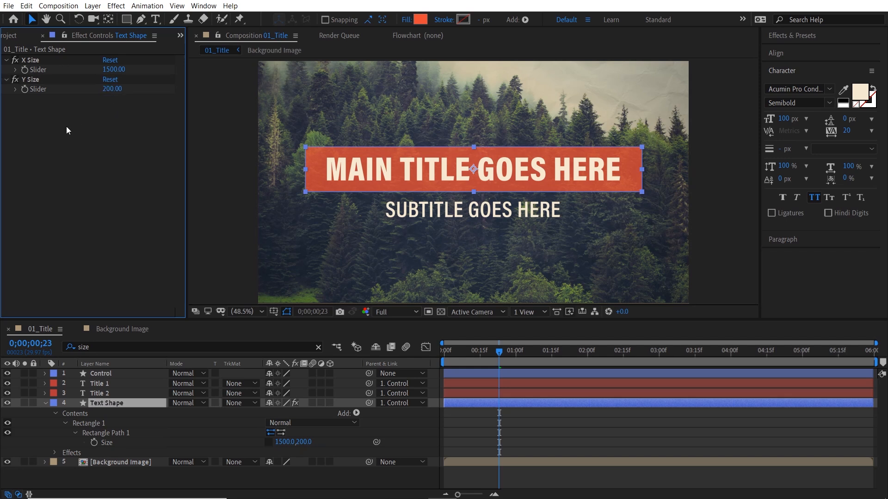
Try changing the rectangle path's Size width and the X Size slider, undoing each change.
left_click_drag(281, 443, 294, 445)
key("ctrl+z")
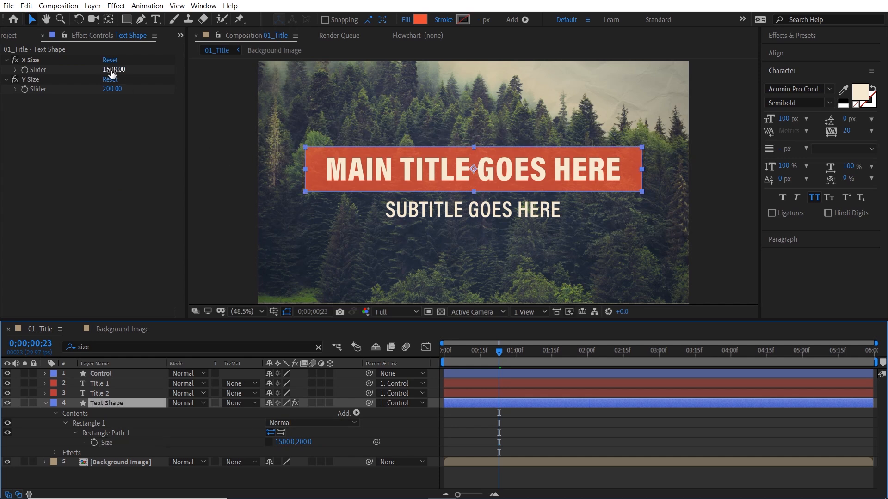
left_click_drag(113, 74, 157, 72)
key("ctrl+z")
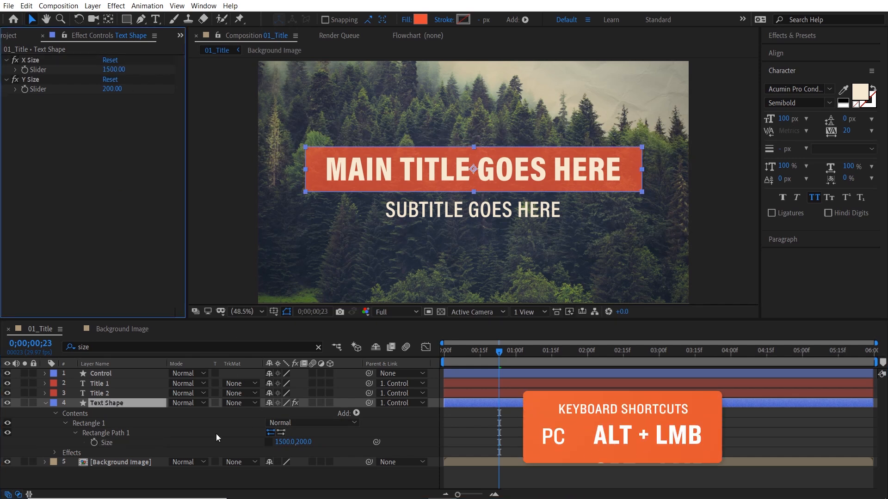
Add an expression to the Size property of Rectangle Path 1 containing the placeholder array [33, 44].
left_click(95, 443, "alt")
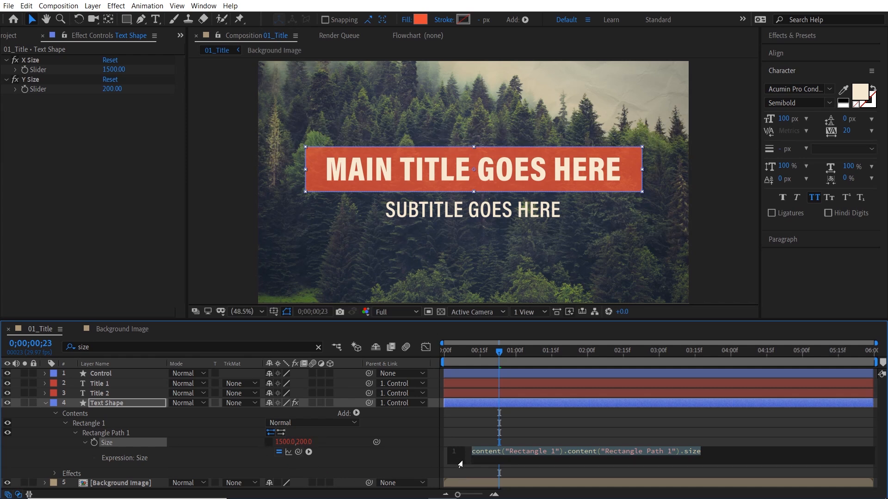
key("BackSpace")
type("[]")
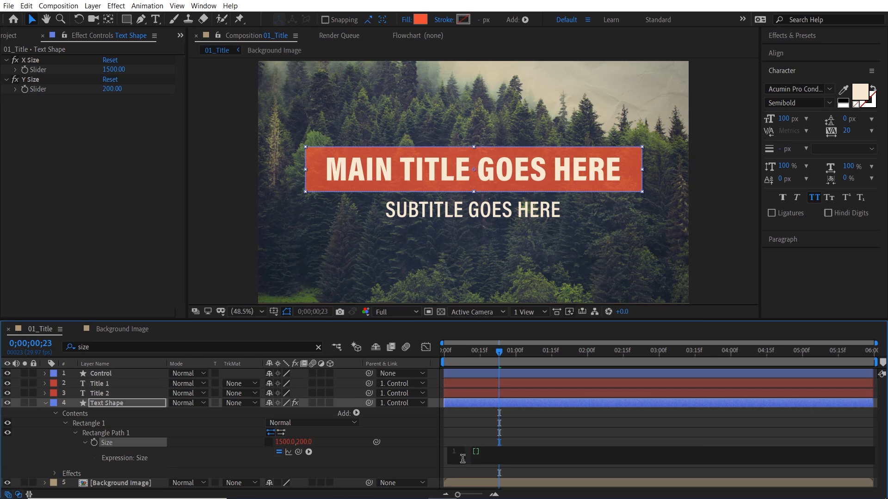
type("33, 44")
left_click_drag(472, 451, 509, 451)
left_click_drag(484, 451, 475, 452)
double_click(496, 451)
left_click(417, 457)
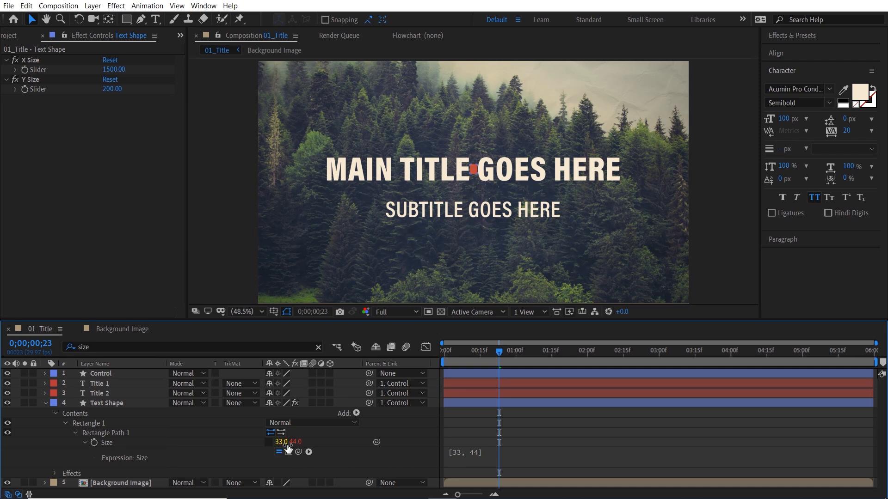
Replace the 33 in the Size expression with a pick-whipped reference to the X Size slider.
left_click(474, 458)
left_click(482, 456)
left_click_drag(476, 456, 482, 456)
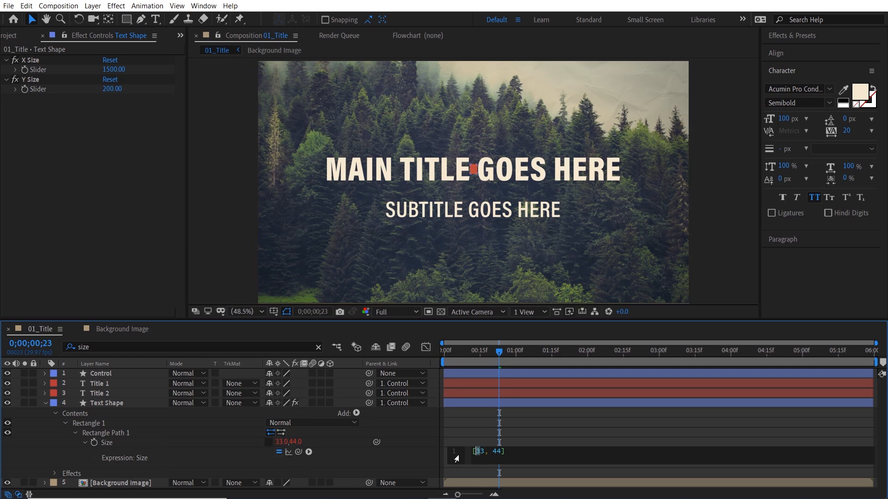
left_click(489, 453)
double_click(479, 451)
left_click_drag(298, 452, 51, 72)
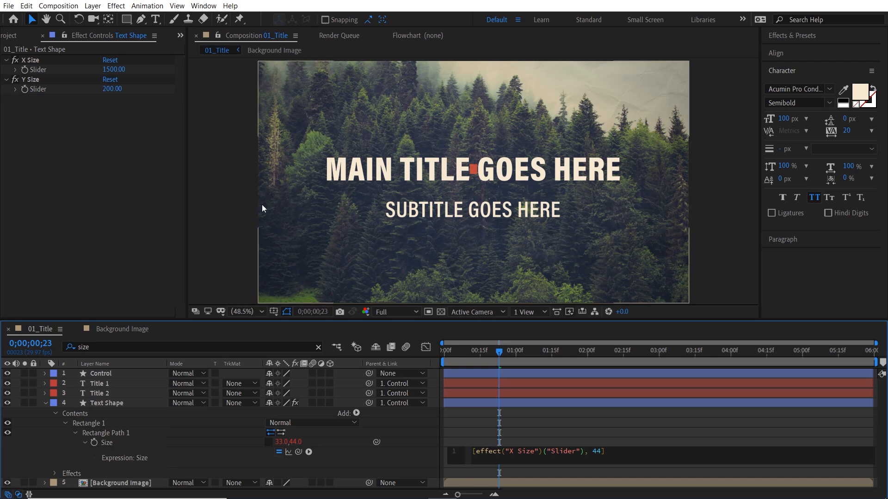
left_click(410, 442)
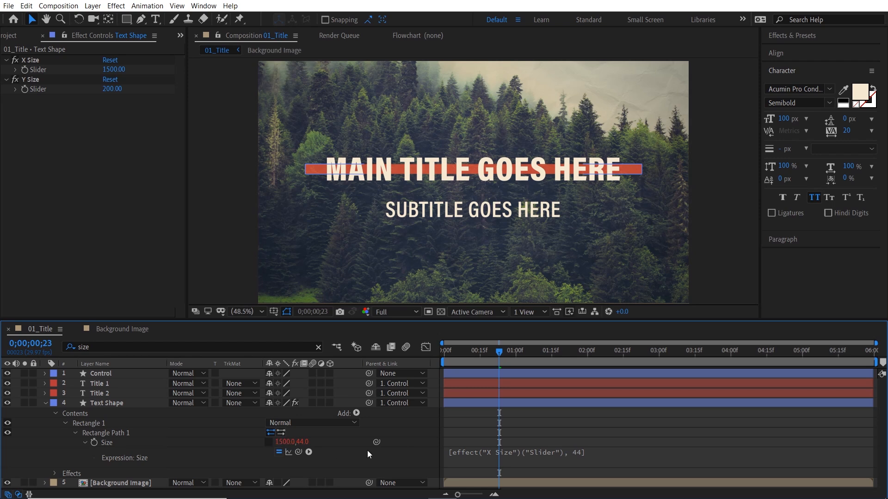
Replace the 44 in the Size expression with a pick-whipped reference to the Y Size slider.
left_click(595, 458)
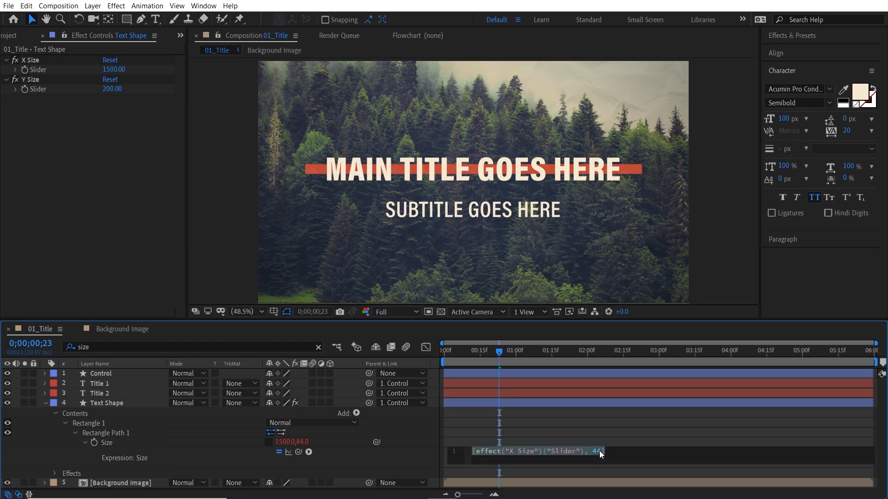
left_click(599, 451)
double_click(597, 450)
left_click_drag(304, 453, 85, 89)
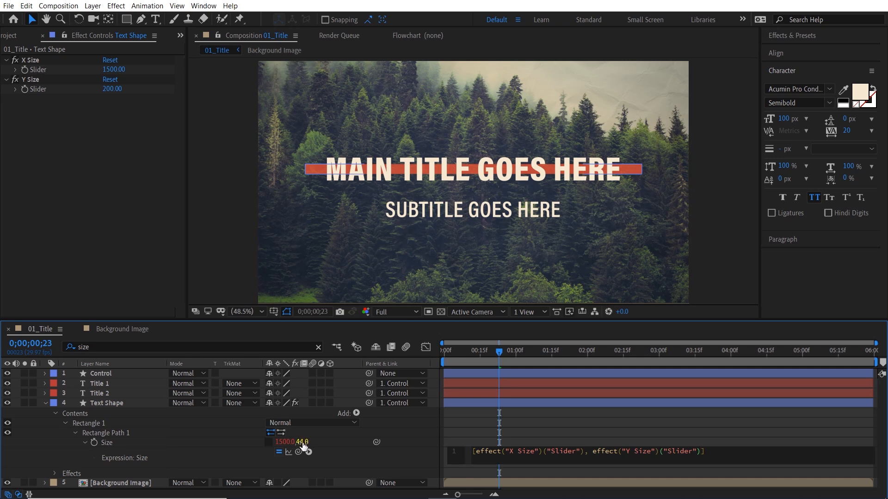
left_click(378, 464)
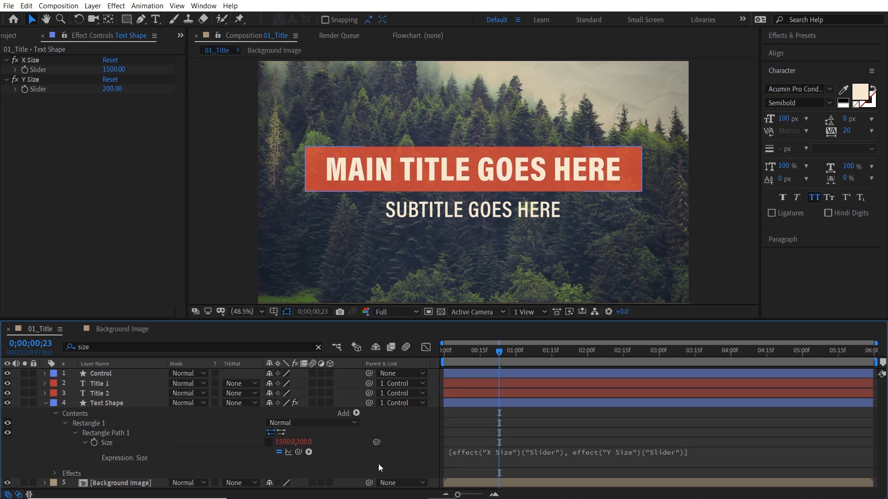
Try different X Size and Y Size slider values to test the rectangle's linked size, undoing each change.
left_click_drag(114, 69, 172, 104)
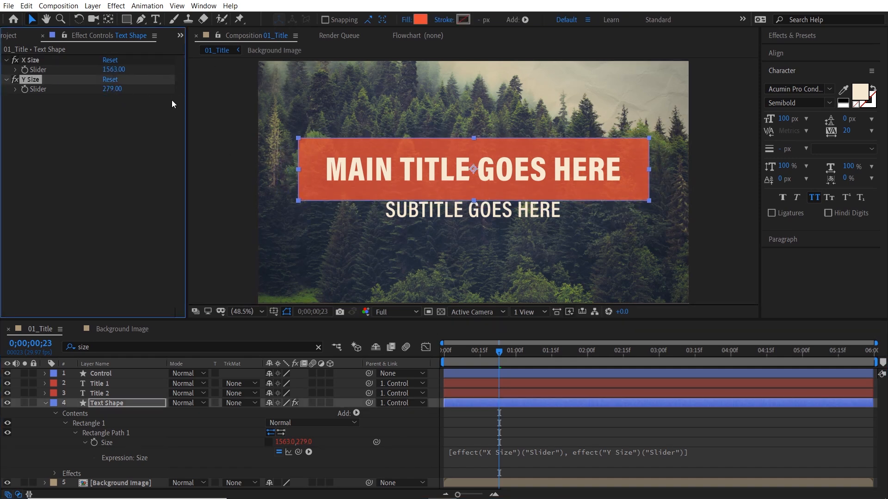
key("ctrl+z")
key("ctrl+z")
key("ctrl+z")
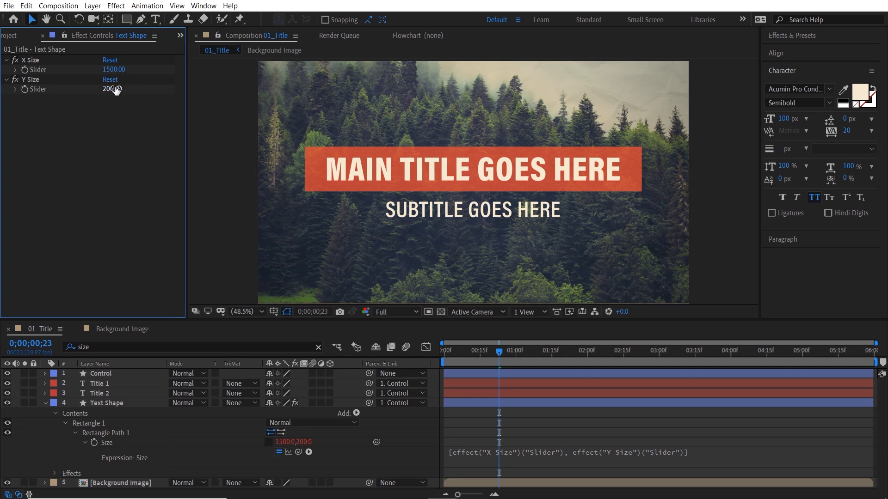
left_click_drag(114, 70, 173, 77)
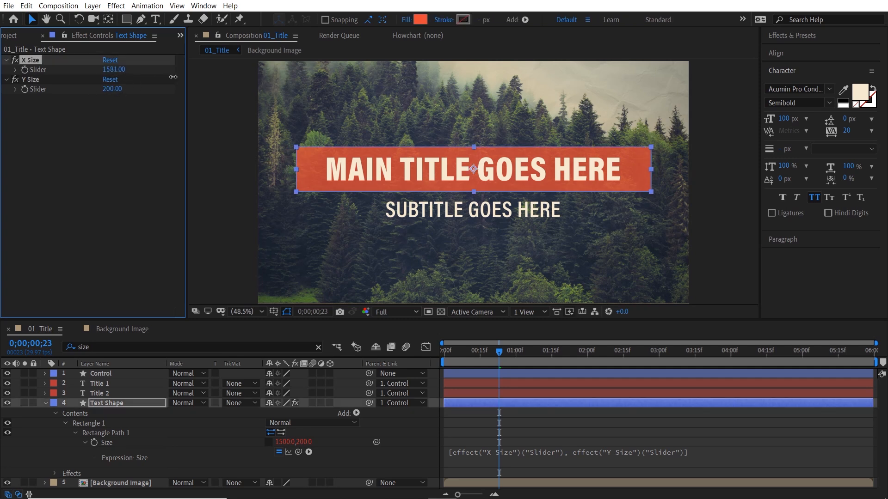
left_click_drag(113, 89, 142, 91)
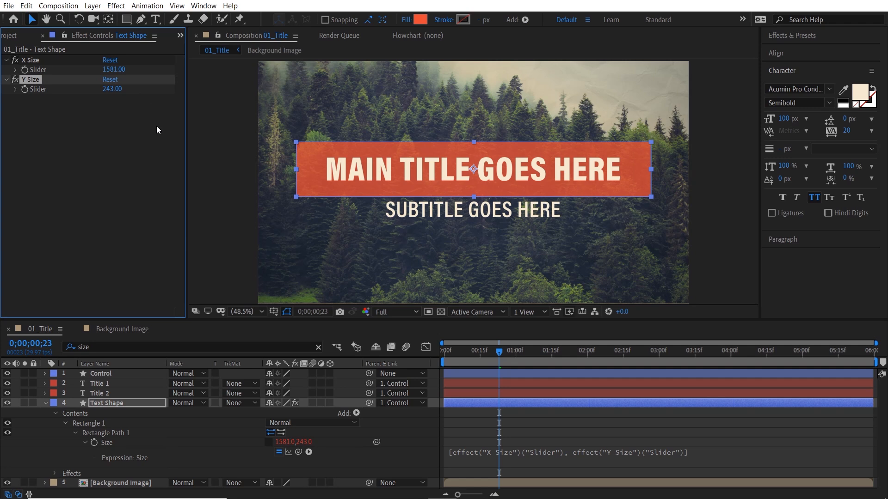
key("ctrl+z")
key("ctrl+z")
Reveal the Text Shape layer's effects in the timeline, hide Y Size there and expand X Size to show its Slider property.
left_click(137, 401)
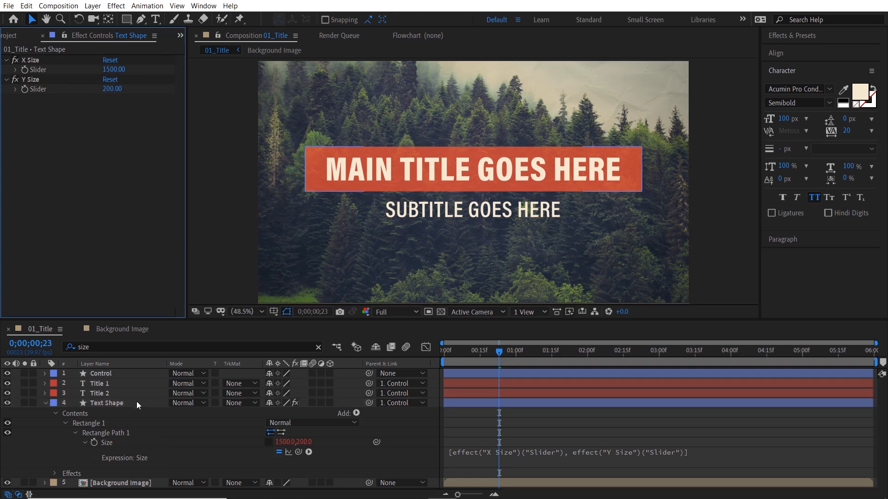
key("e")
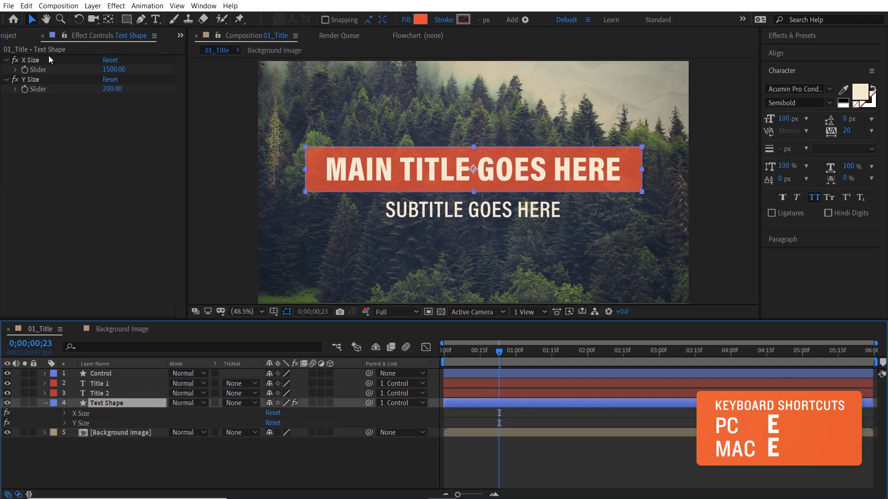
left_click(90, 422, "ctrl+alt+shift")
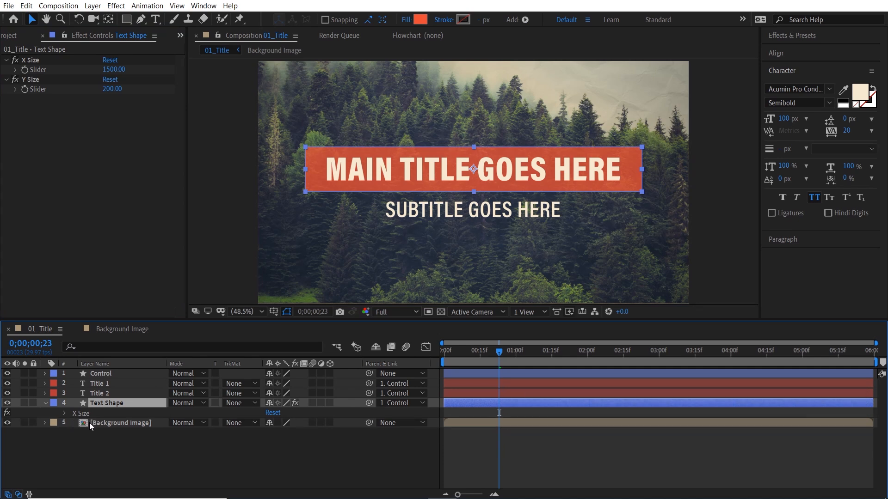
left_click(65, 413)
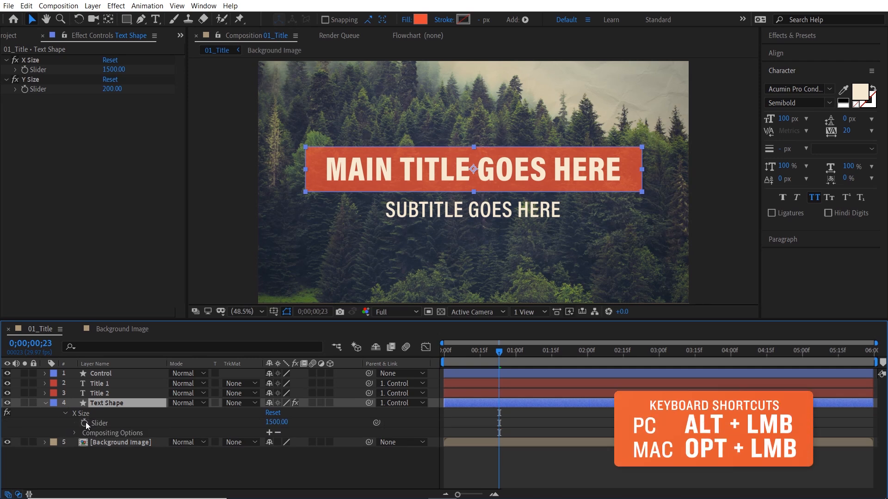
Add the expression thisComp.layer("Title 1").sourceRectAtTime().width to the Text Shape layer's X Size slider, pick-whipping the Title 1 layer reference.
left_click(85, 424, "alt")
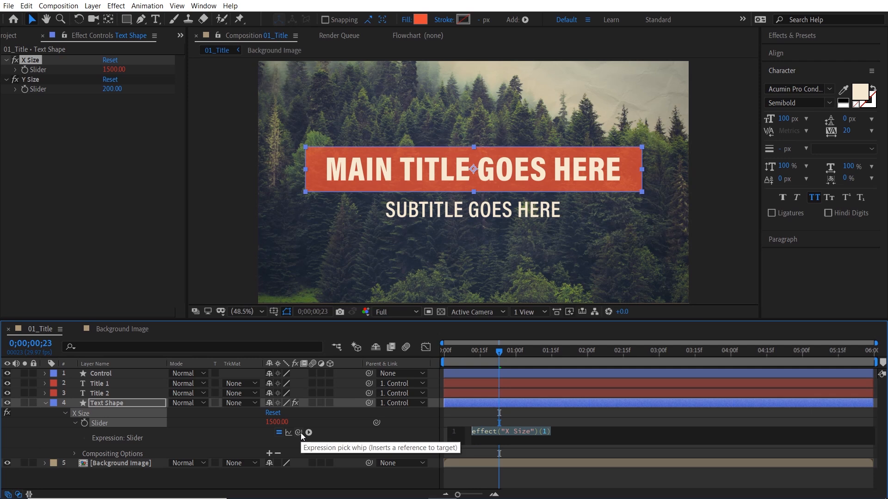
left_click_drag(300, 432, 114, 384)
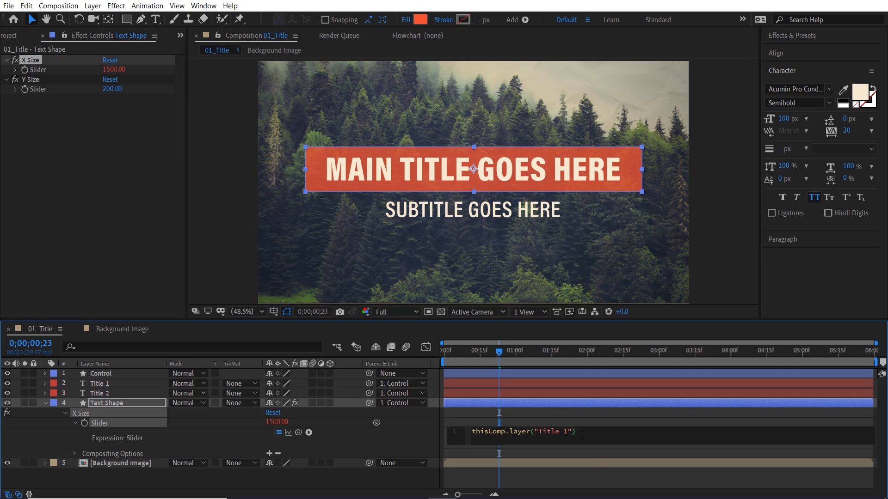
type(".sourceR")
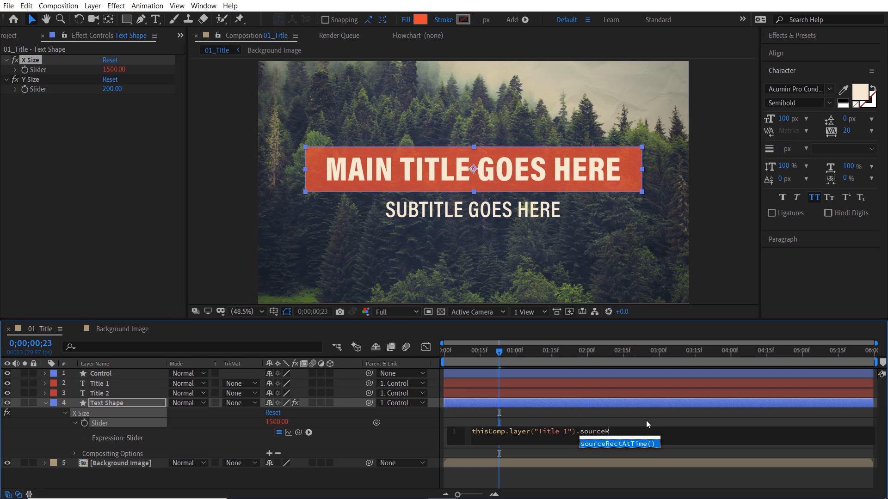
key("Return")
left_click_drag(580, 432, 655, 431)
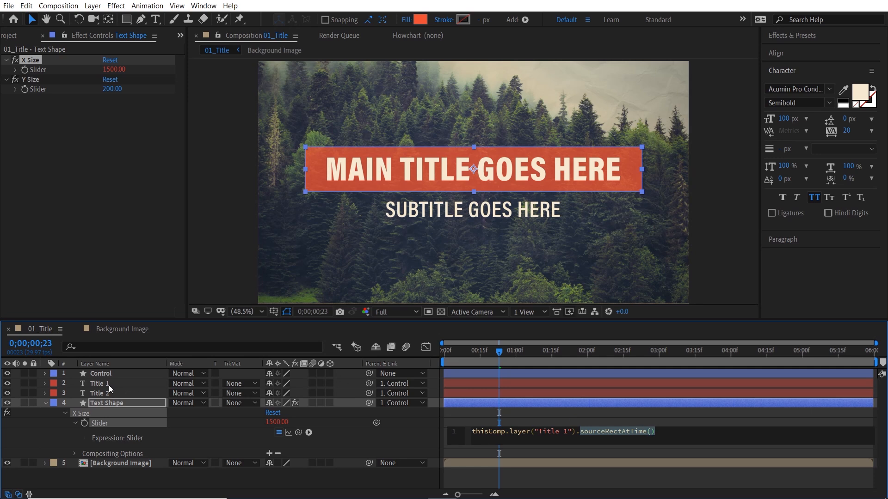
left_click(664, 433)
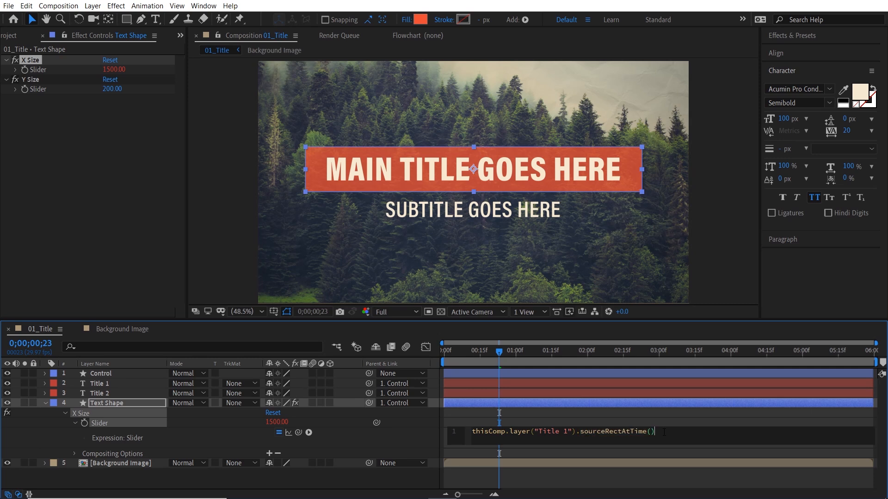
type(".width")
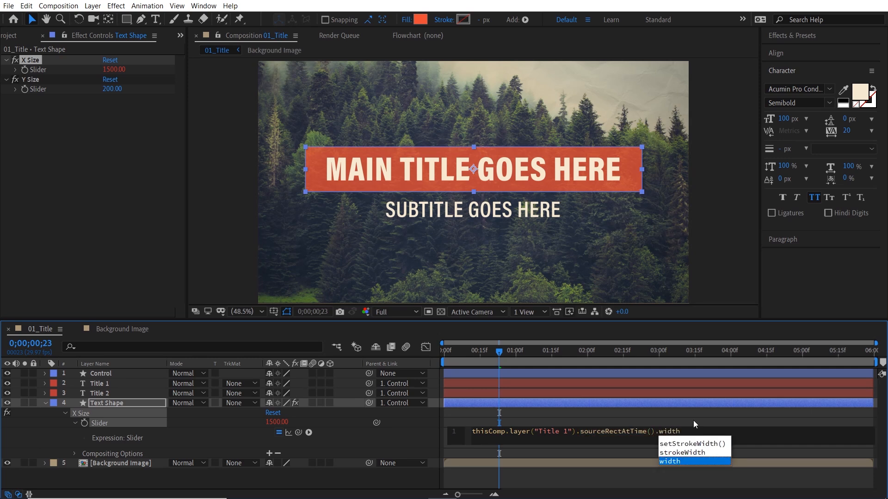
left_click(418, 432)
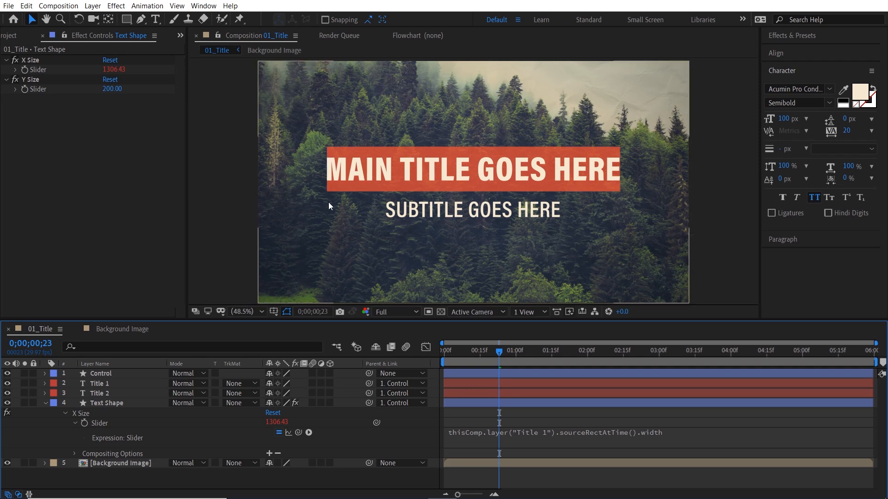
Append + 100 to the X Size slider's width expression to pad the rectangle around the title.
left_click(684, 436)
left_click(701, 432)
type("+")
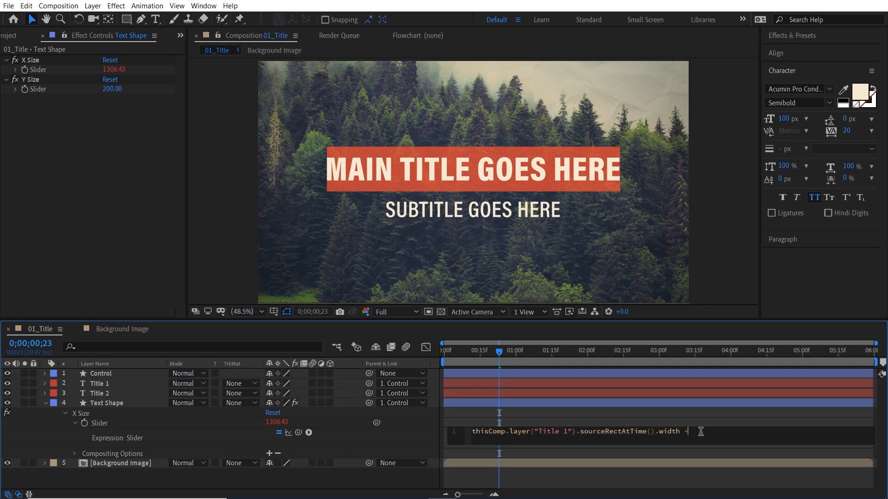
type(" 100")
left_click(711, 418)
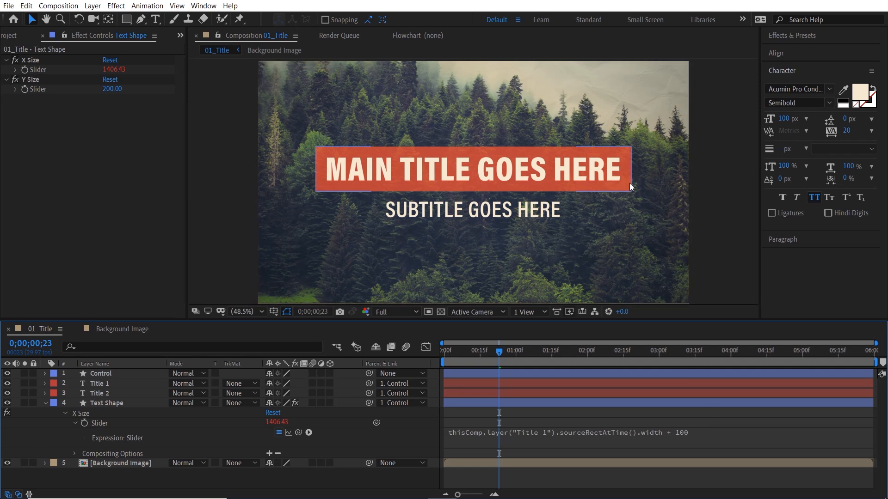
Try replacing the Title 1 text with "asdfasdfasdfasdf asdf as" to test the rectangle's automatic width, and undo the text change.
double_click(125, 385)
type("asdfasdfasdfasdf")
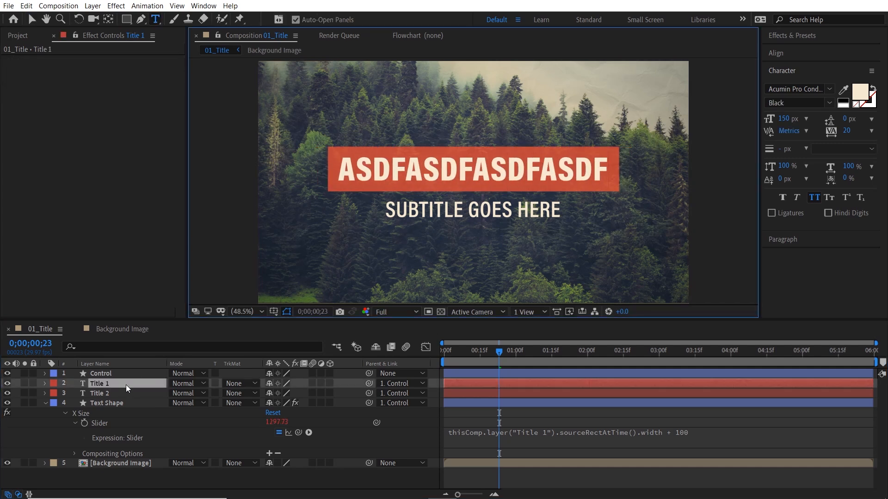
type(" asdf as")
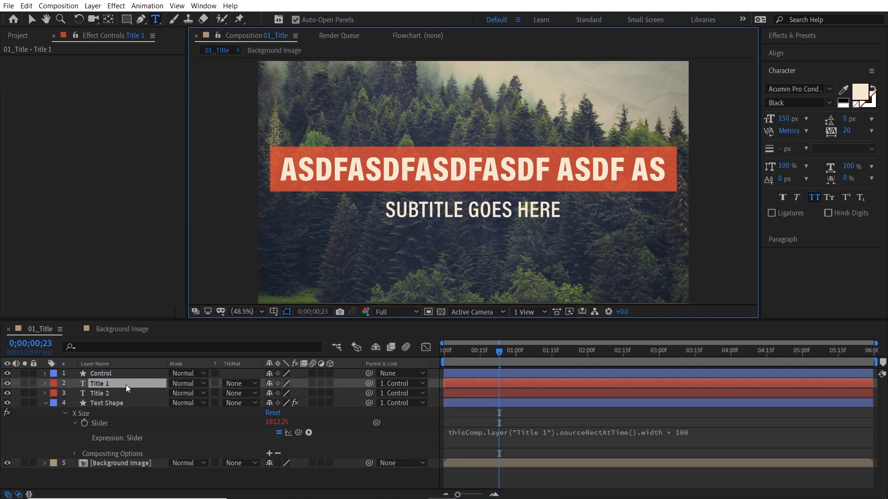
left_click(339, 431)
key("ctrl+z")
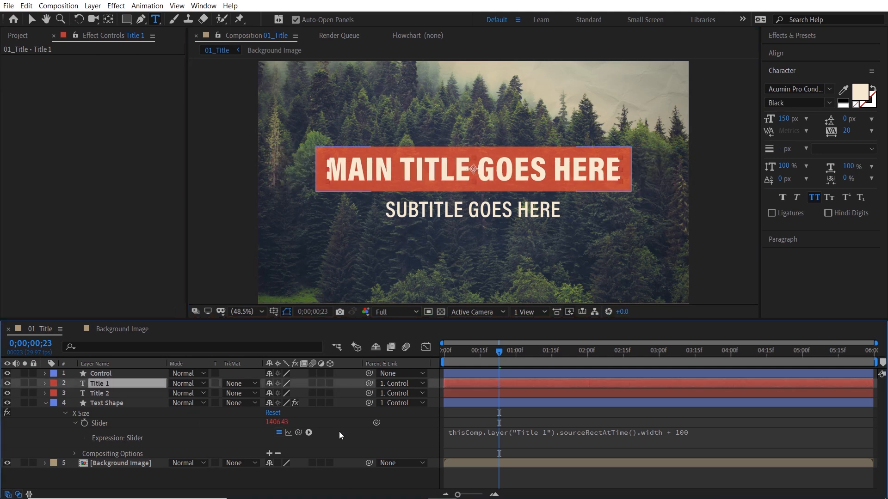
left_click(658, 442)
left_click(707, 436)
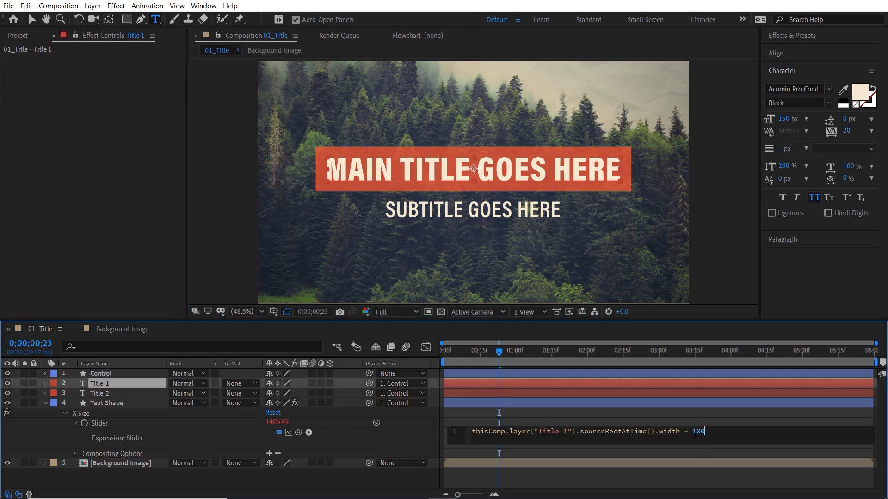
double_click(701, 434)
Duplicate the Text Shape layer's Y Size slider effect and rename the copy Margin.
left_click(130, 403)
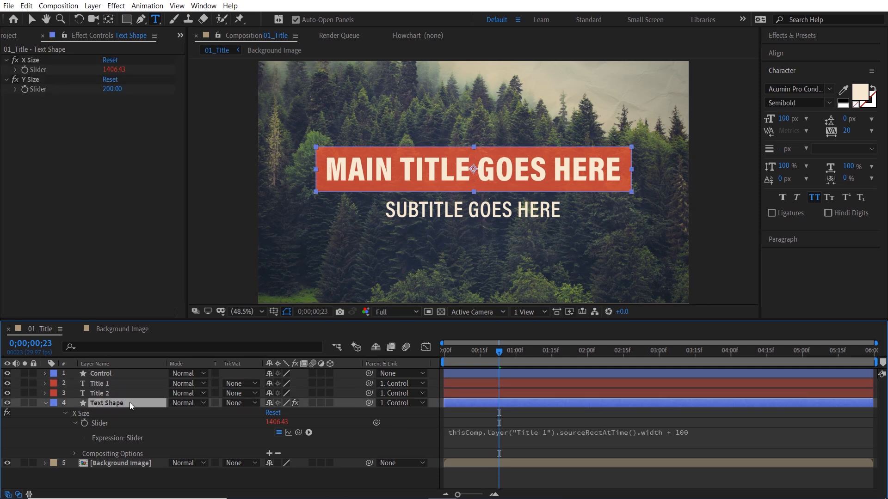
left_click(37, 82)
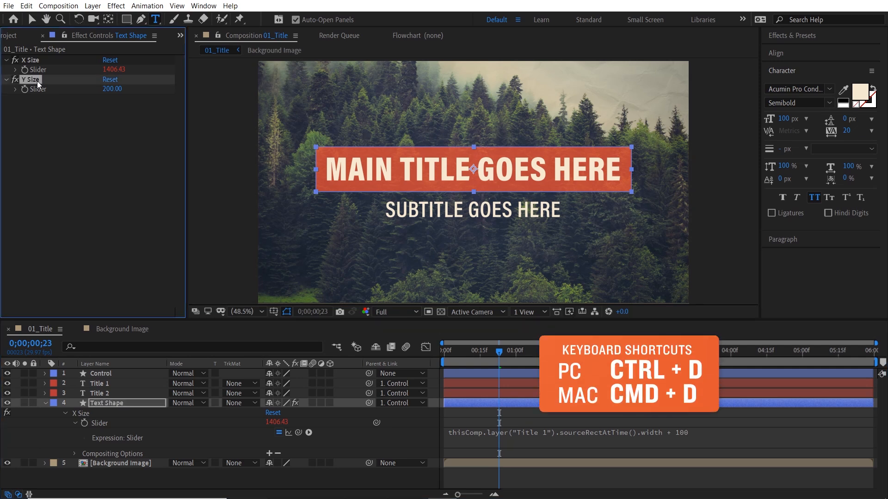
key("ctrl+d")
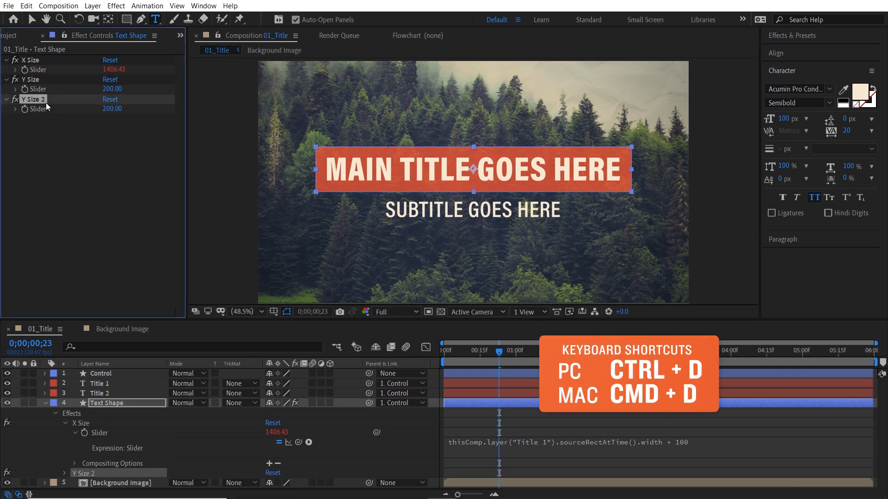
key("Return")
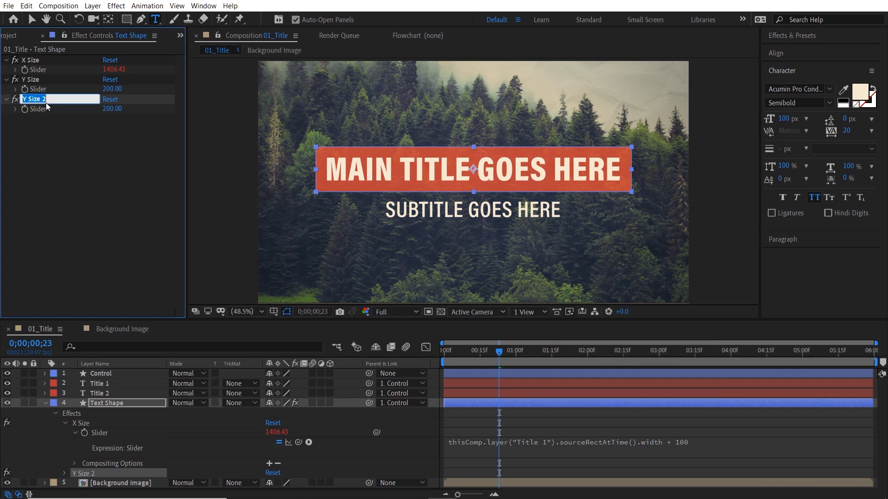
type("Margin")
key("Return")
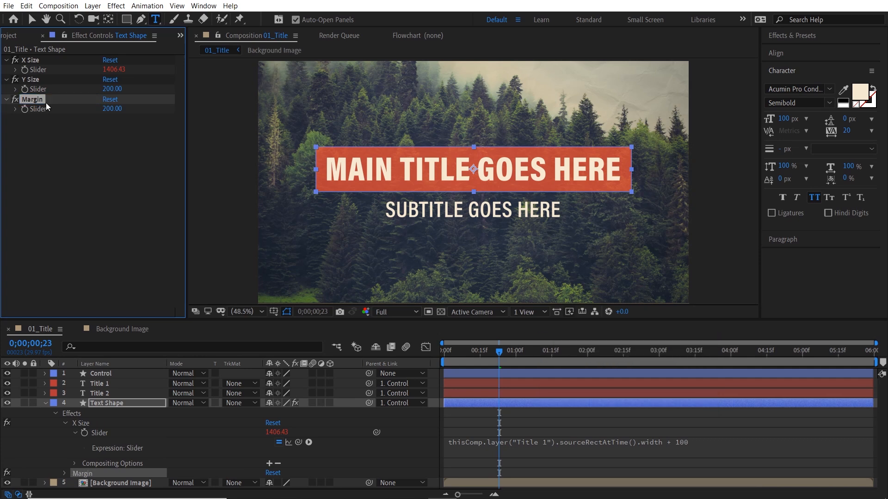
Set the Margin slider to 150.
left_click(112, 109)
type("150")
key("Return")
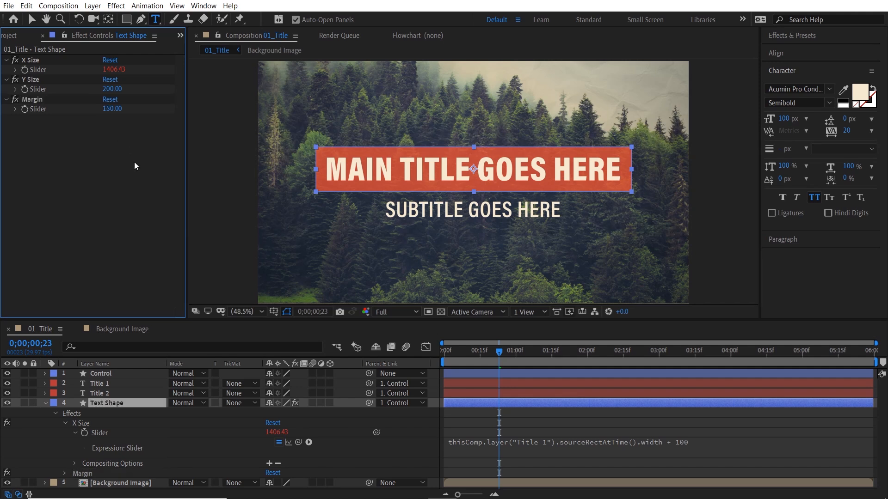
Replace the 100 in the X Size expression with a pick-whipped reference to the Margin slider.
left_click(695, 449)
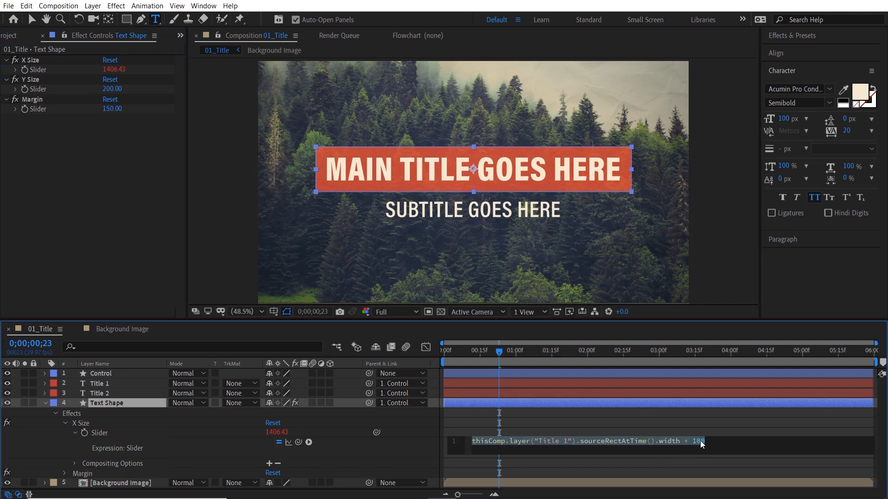
double_click(699, 442)
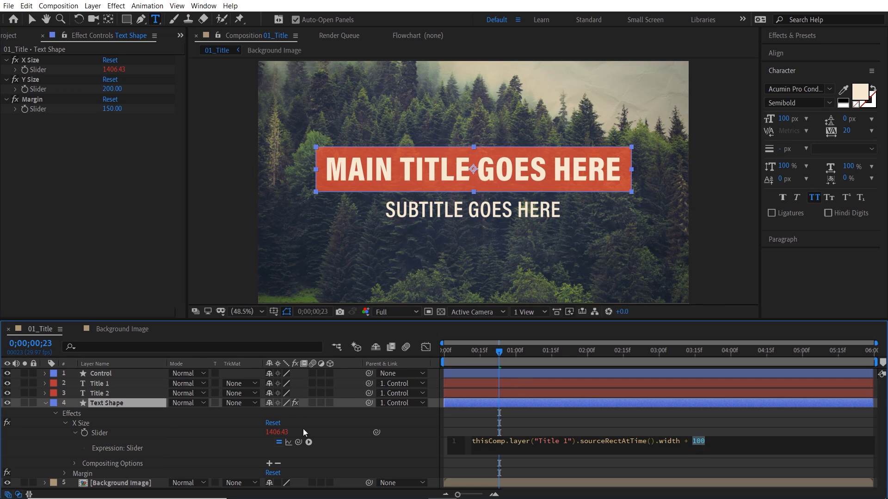
left_click_drag(298, 442, 63, 110)
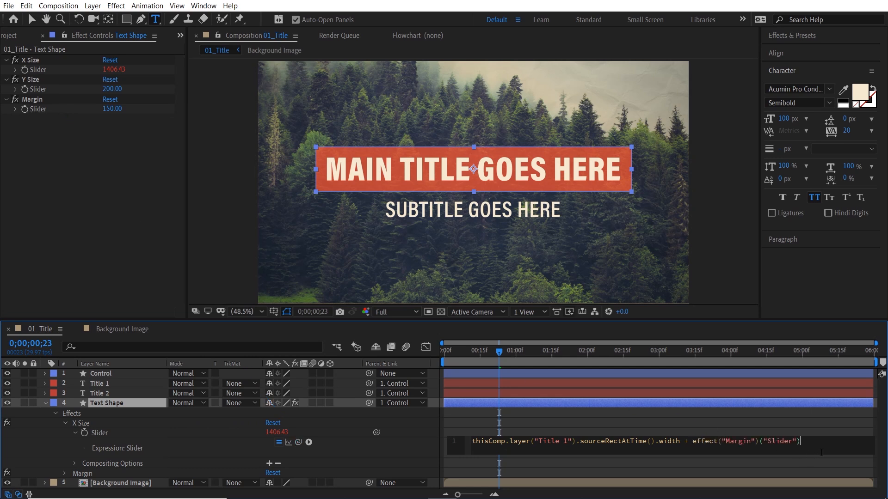
type("value")
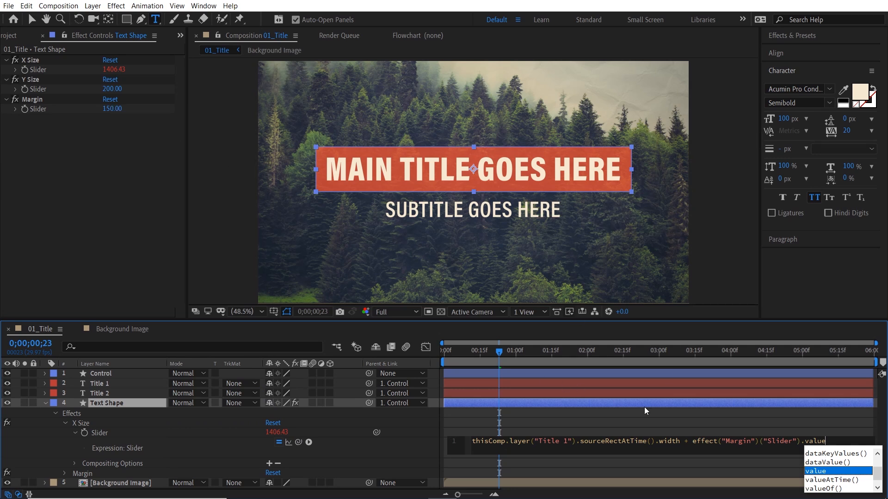
key("BackSpace")
key("BackSpace")
key("BackSpace")
key("BackSpace")
key("BackSpace")
key("BackSpace")
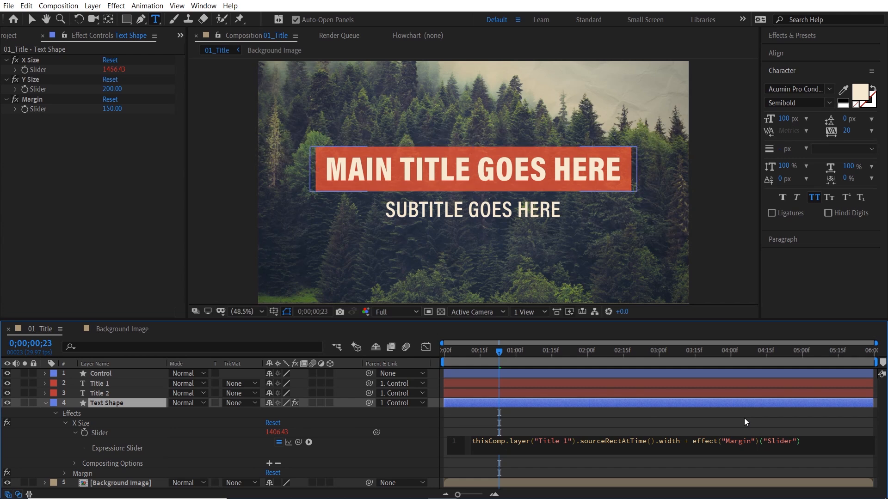
left_click(744, 418)
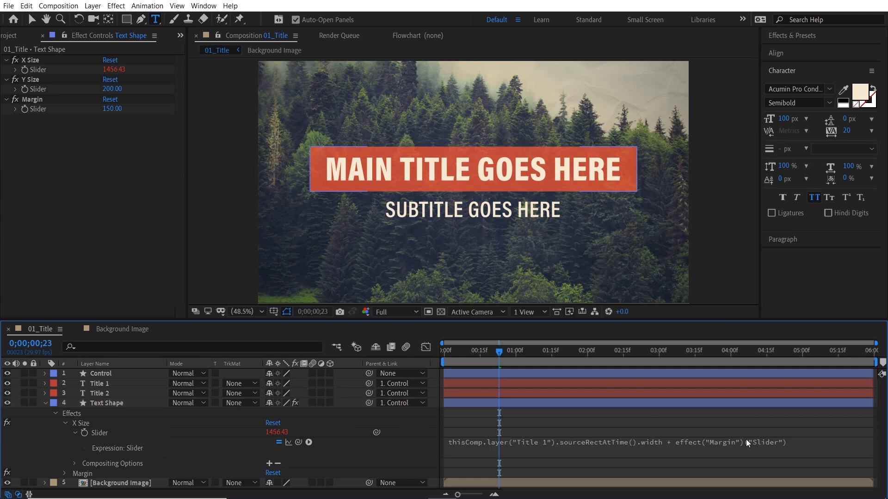
Try different Margin slider values, including 0, to test the rectangle's padding, and return the slider to 150.
left_click_drag(112, 109, 144, 116)
left_click(112, 108)
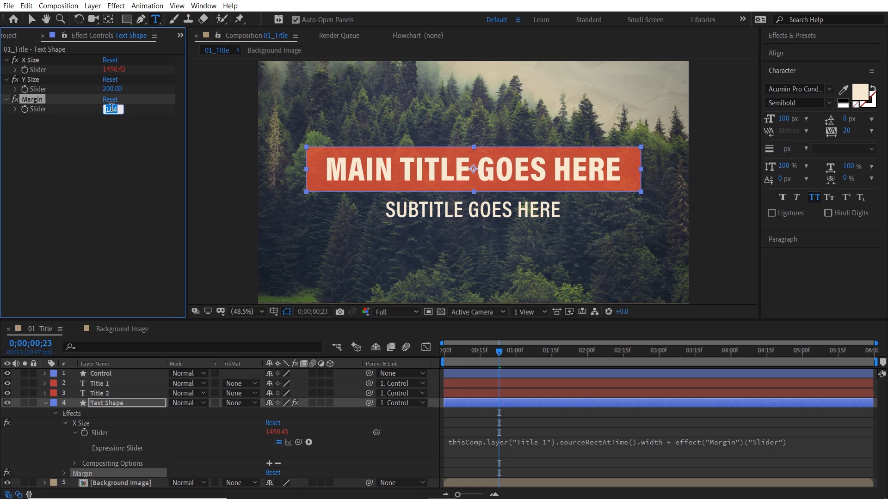
type("0")
key("Return")
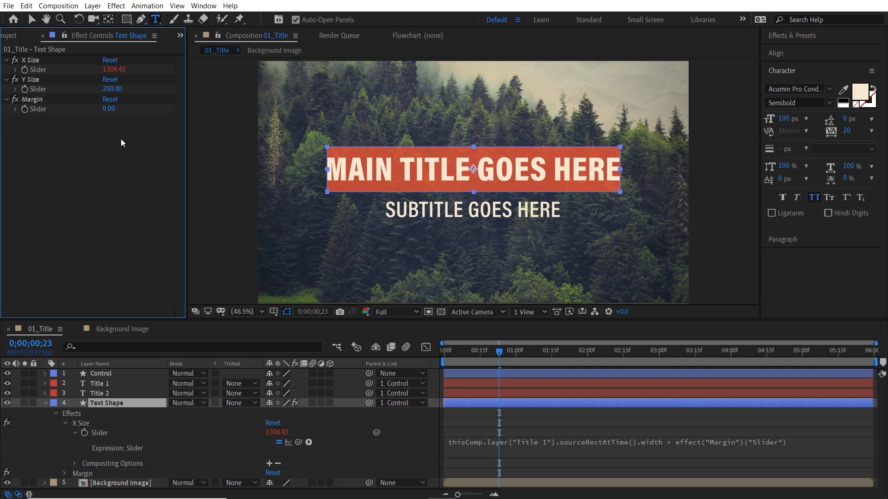
mouse_move(109, 109)
left_mouse_down()
mouse_move(154, 111)
mouse_move(119, 114)
left_mouse_up()
left_click(120, 114)
type("150")
left_click(131, 171)
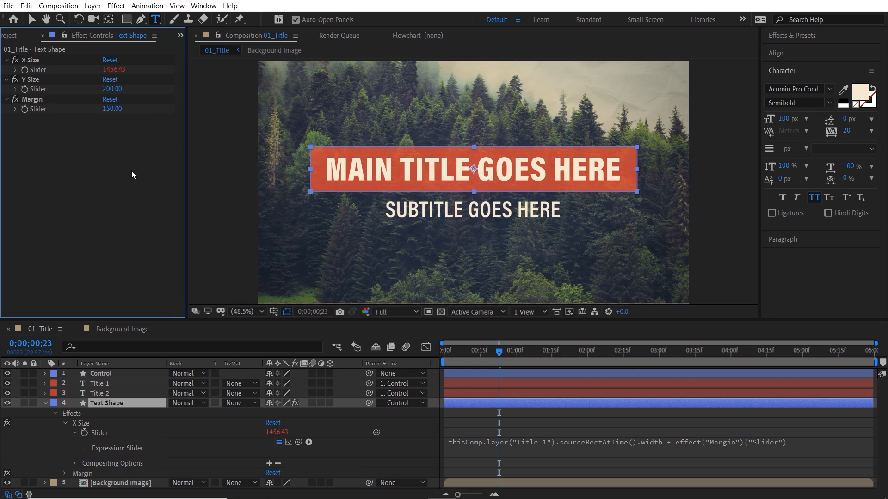
Collapse the Text Shape layer's properties in the timeline and switch to the Selection tool.
left_click(415, 426)
key("u")
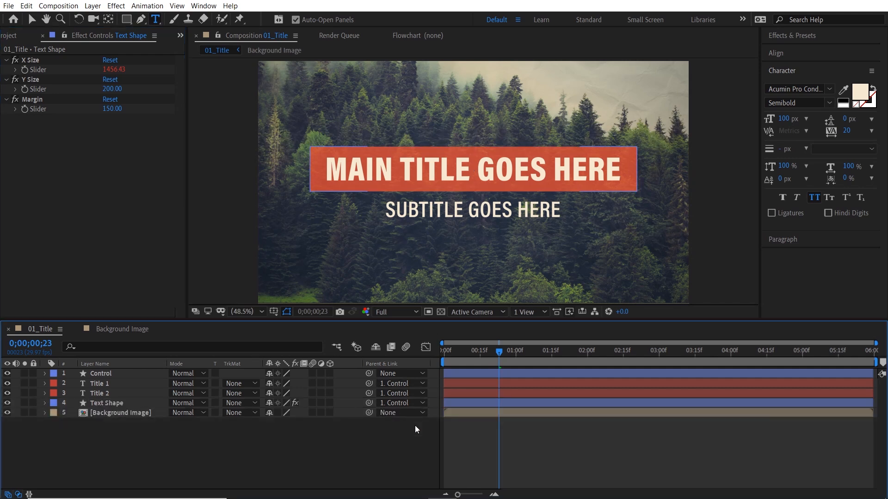
key("v")
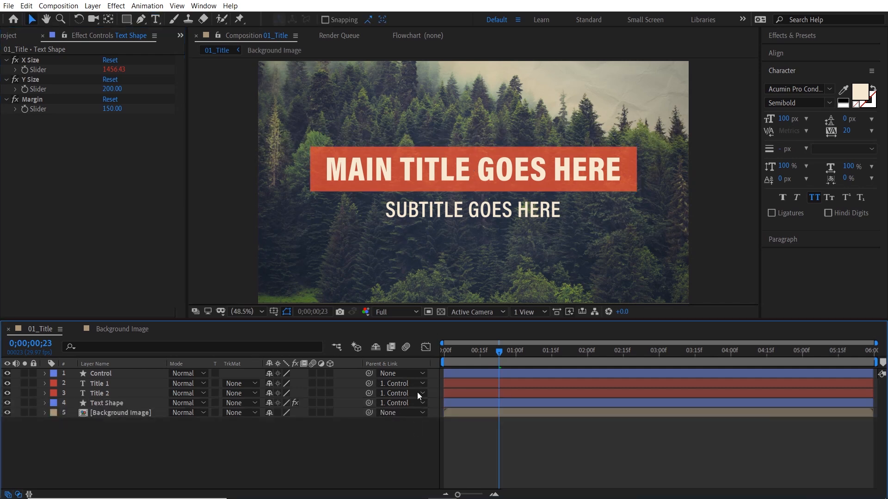
Try the placeholder text "asdfasdf asdf sad" in the Title 1 layer to test the rectangle's fit.
double_click(131, 385)
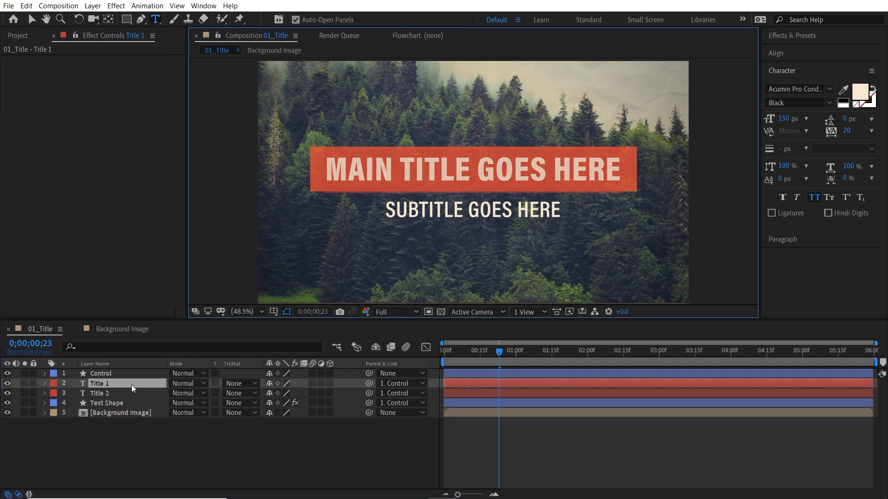
type("asdfasdf asdf sad")
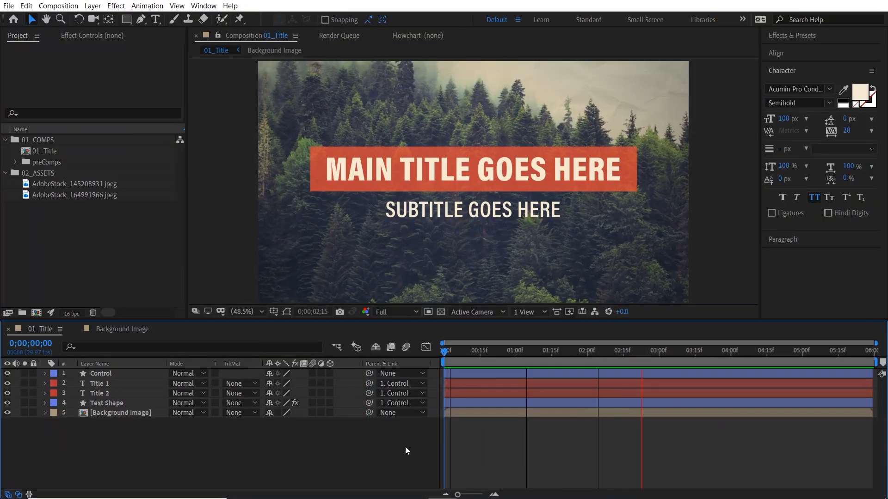
Add a Position text animator to the Title 1 layer.
left_click(113, 384)
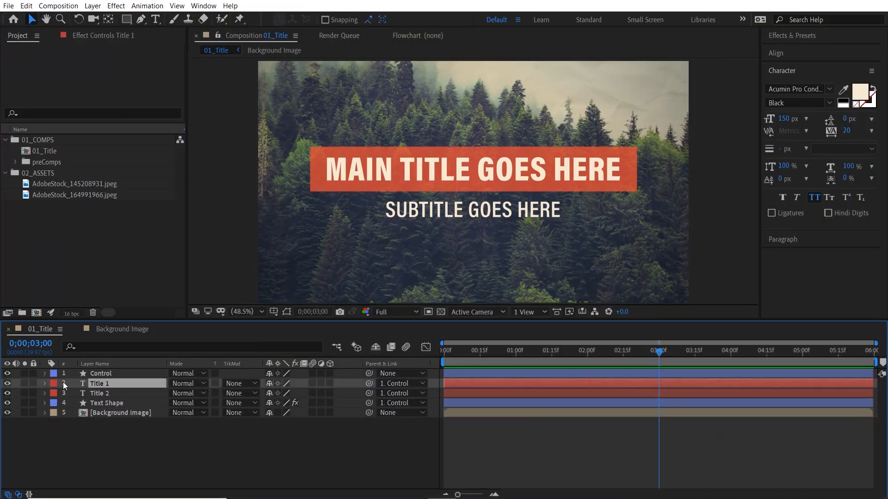
left_click(45, 383)
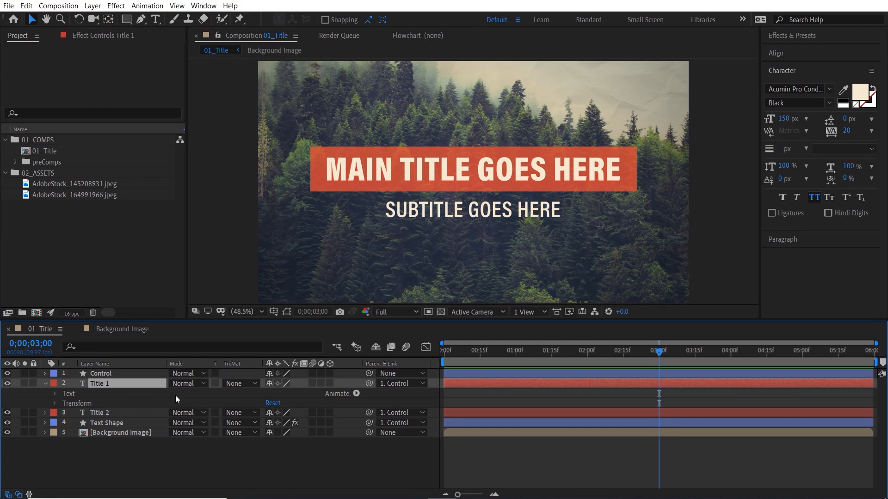
left_click(356, 394)
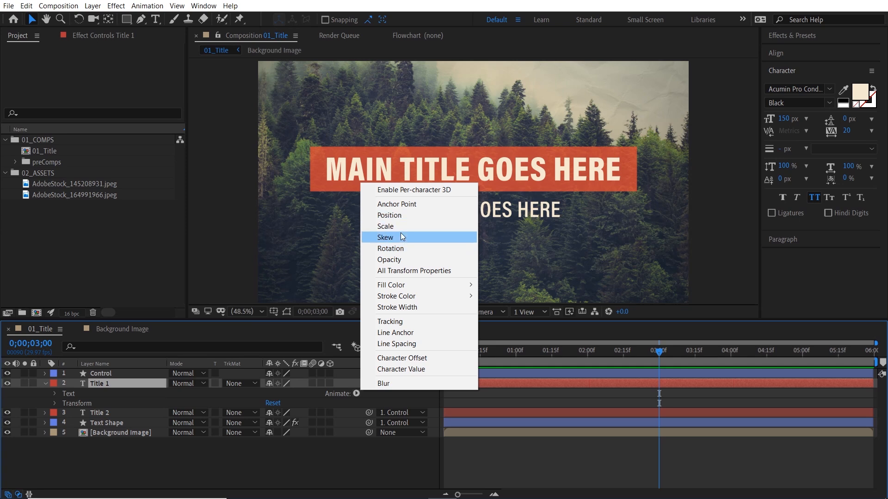
left_click(54, 403)
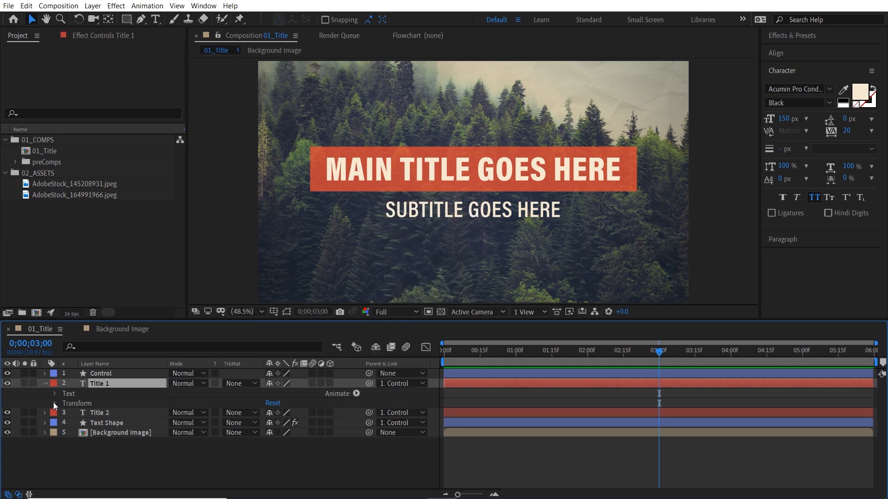
left_click(54, 403)
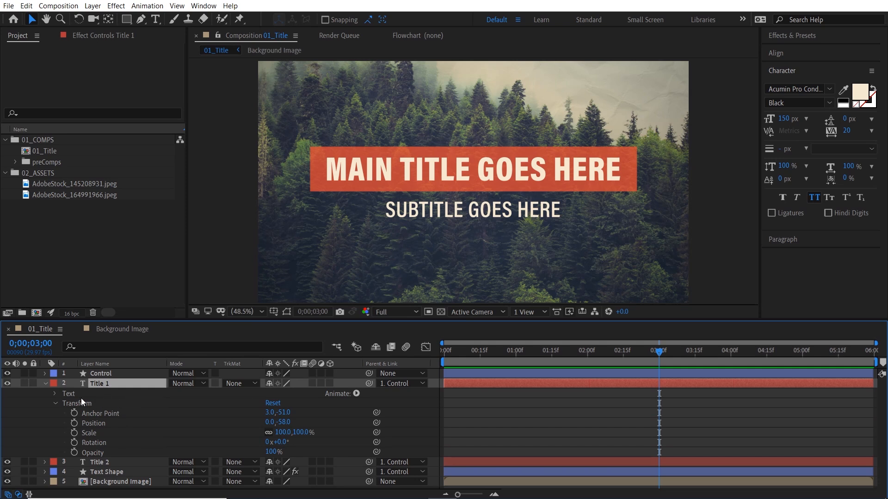
left_click(56, 403)
left_click(356, 394)
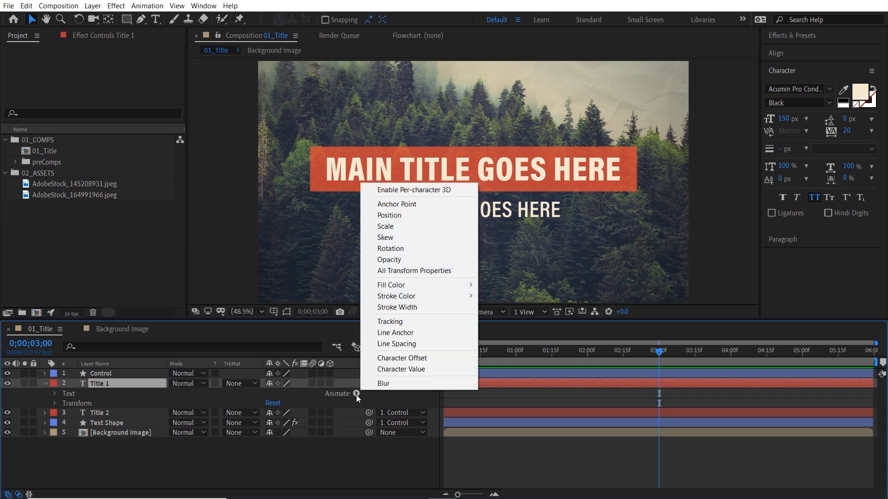
left_click(405, 215)
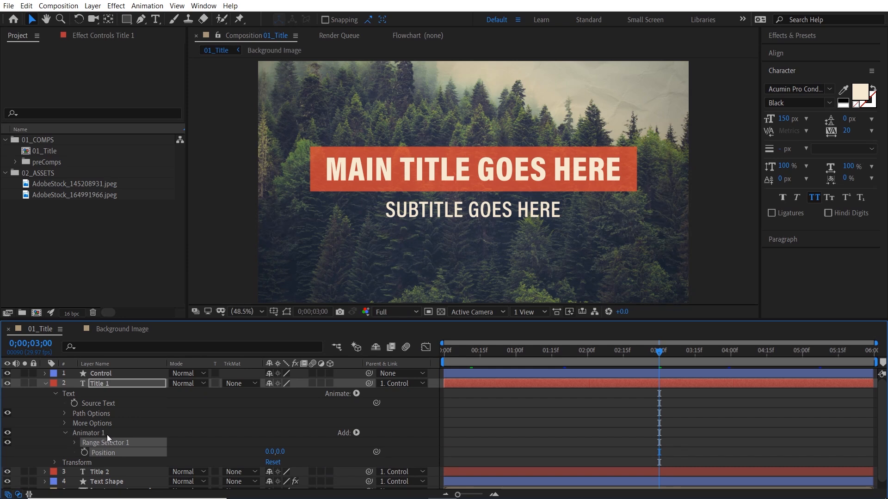
Set the Position of Title 1's Animator 1 to 0.0, 150.0.
left_click(151, 456)
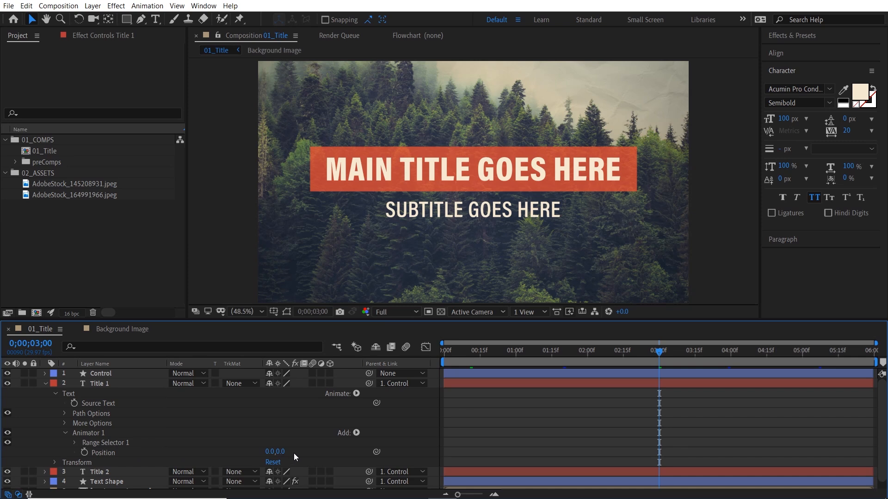
left_click_drag(283, 452, 319, 453)
left_click(277, 451)
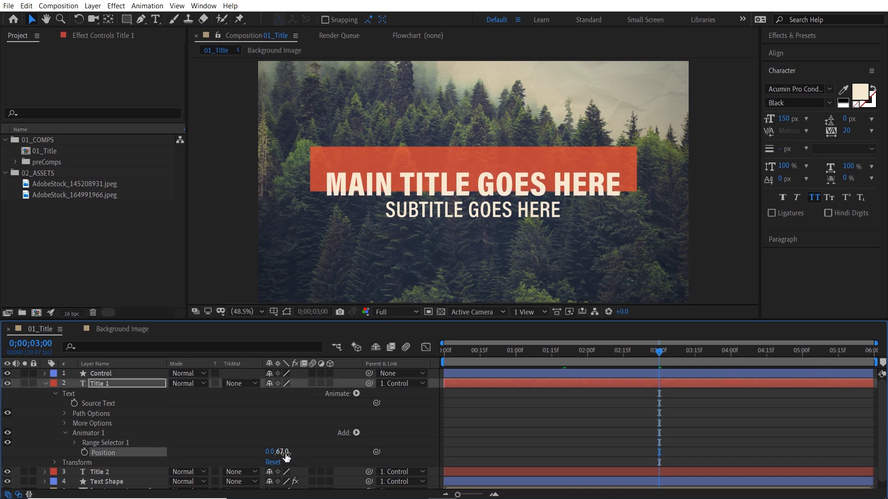
type("150")
key("Return")
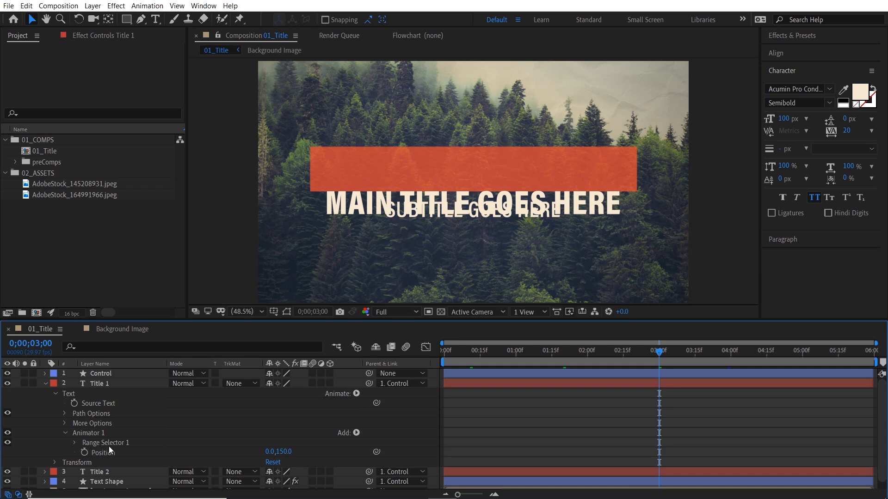
Try raising the Start of Range Selector 1 to 100% to test the text movement, and undo the change.
left_click(75, 442)
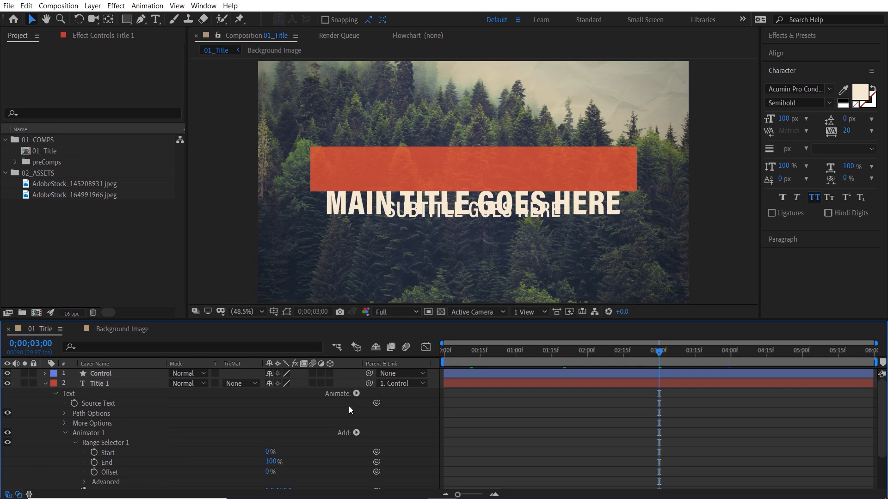
left_click_drag(275, 452, 395, 449)
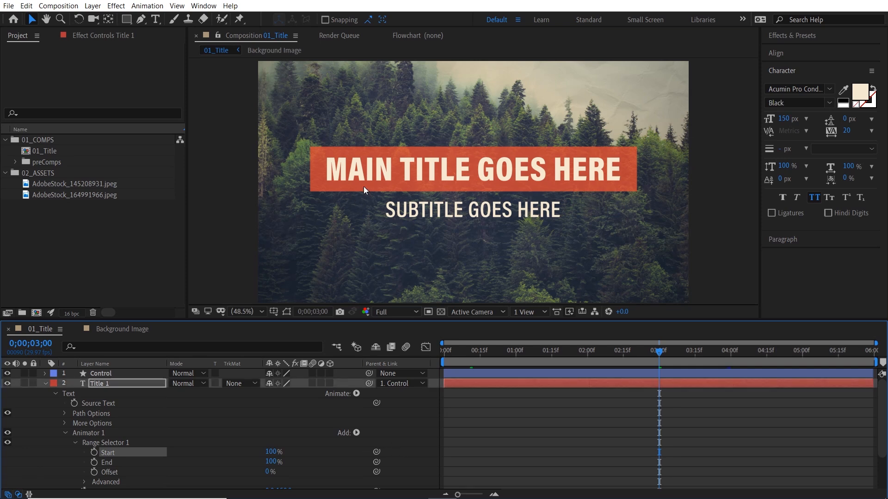
left_click_drag(275, 453, 272, 452)
key("ctrl+z")
key("ctrl+z")
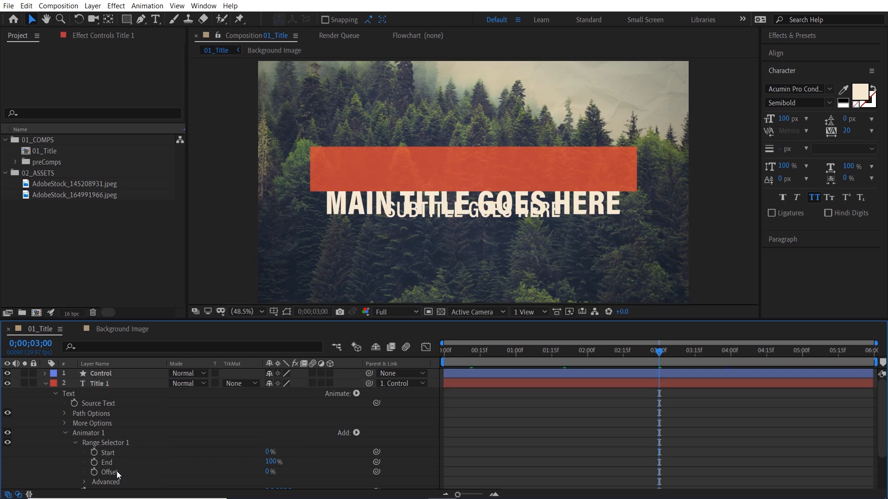
Set Range Selector 1's Based On option to Words and test the word-by-word movement with an Offset of 18%.
scroll(167, 447, "down", 3)
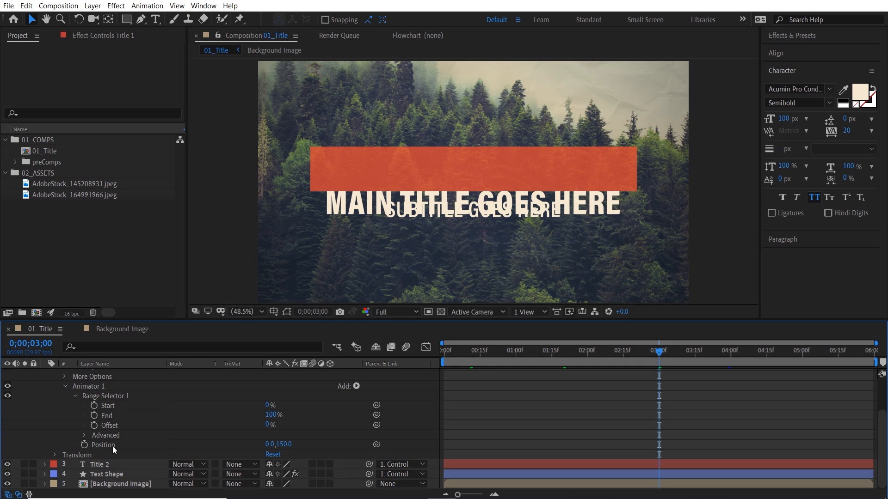
left_click(85, 435)
scroll(187, 424, "down", 3)
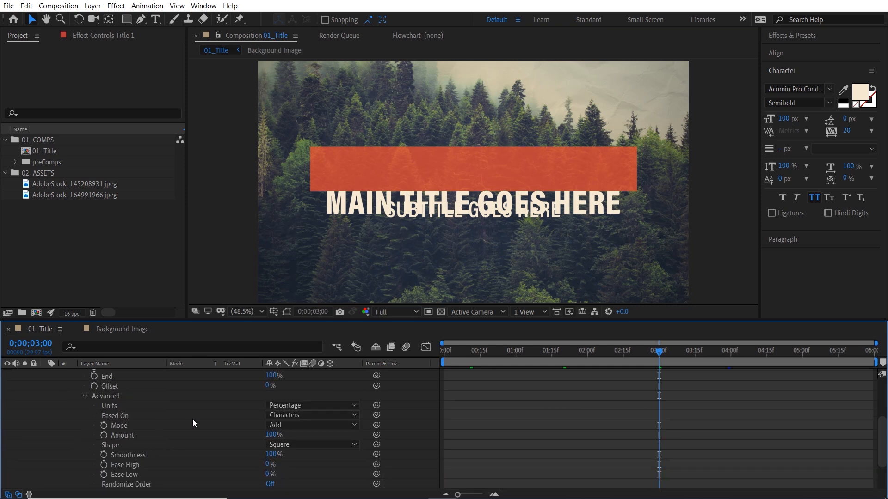
scroll(196, 419, "up", 2)
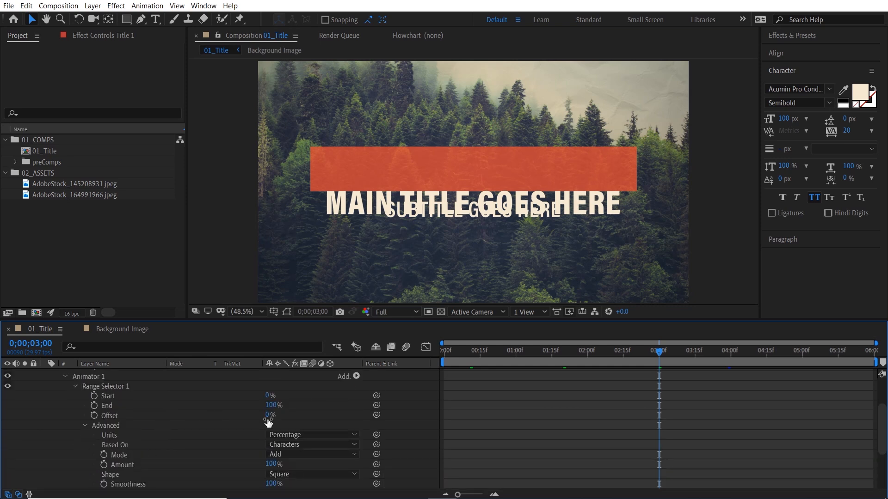
mouse_move(269, 416)
left_mouse_down()
mouse_move(300, 417)
mouse_move(273, 419)
left_mouse_up()
left_click(308, 445)
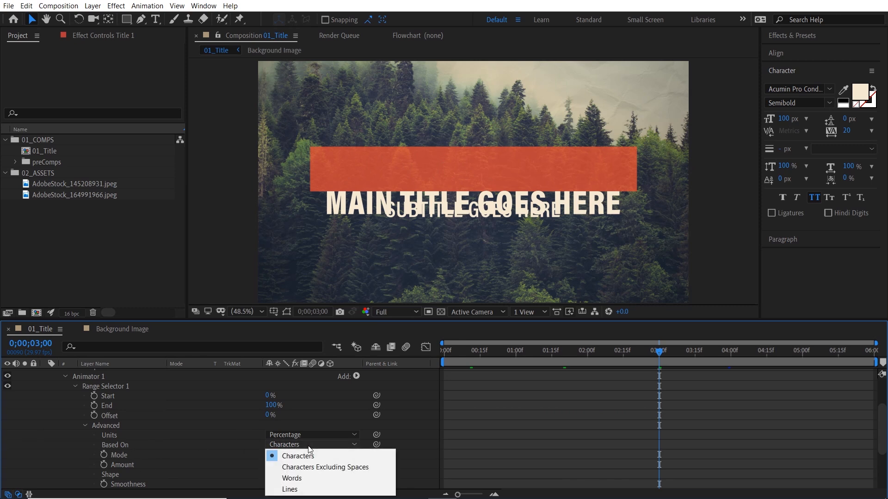
left_click(306, 479)
left_click_drag(272, 415, 279, 433)
left_click_drag(276, 434, 274, 434)
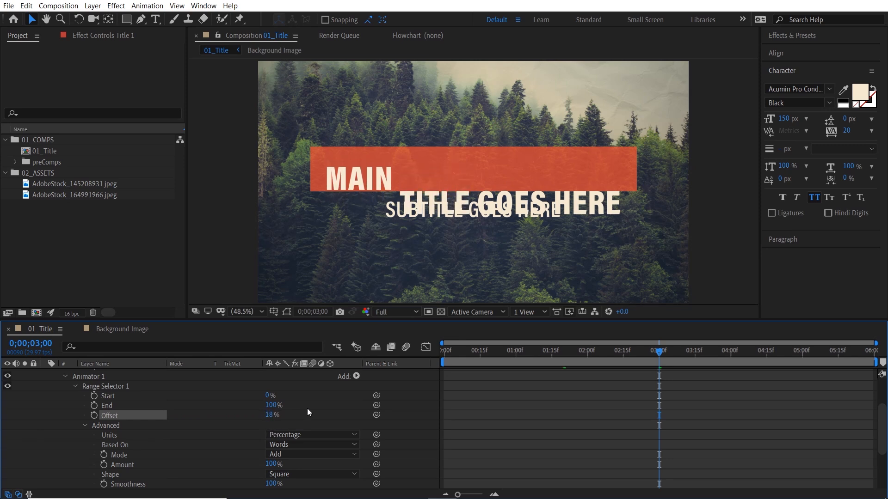
Set Range Selector 1's Shape to Ramp Up and test the movement with an Offset of -11%.
scroll(243, 415, "down", 3)
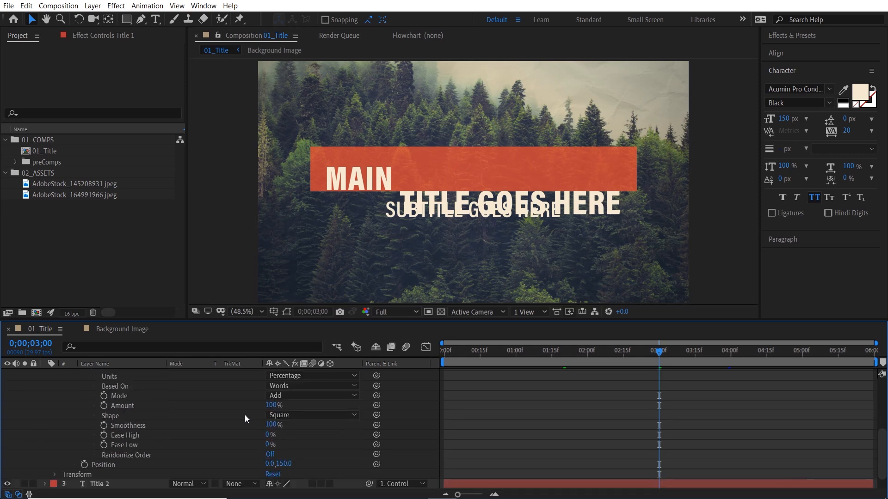
left_click(307, 415)
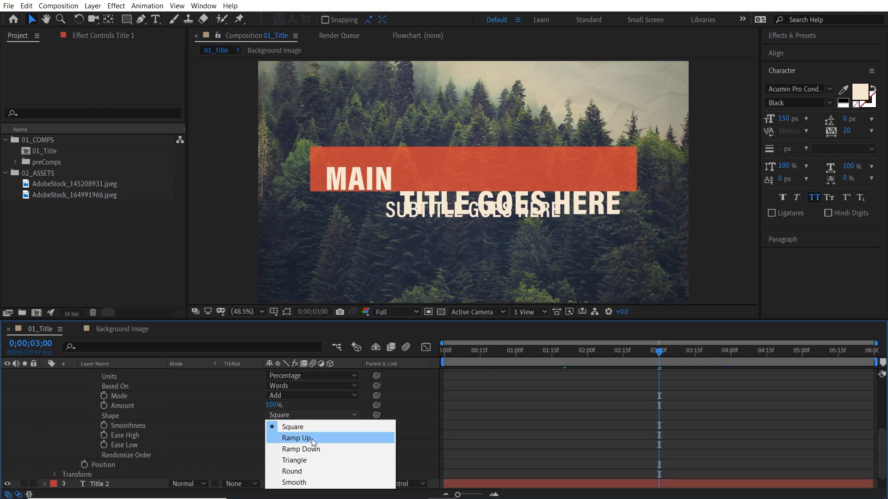
left_click(314, 439)
scroll(245, 427, "up", 3)
left_click_drag(270, 415, 230, 456)
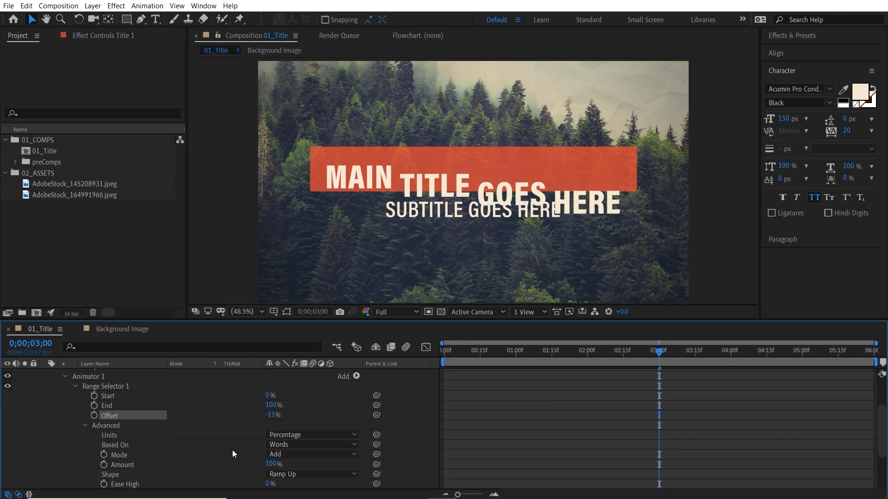
Set Ease High to 50% and Ease Low to 80% in the range selector, and test the easing with the Offset.
scroll(207, 428, "down", 2)
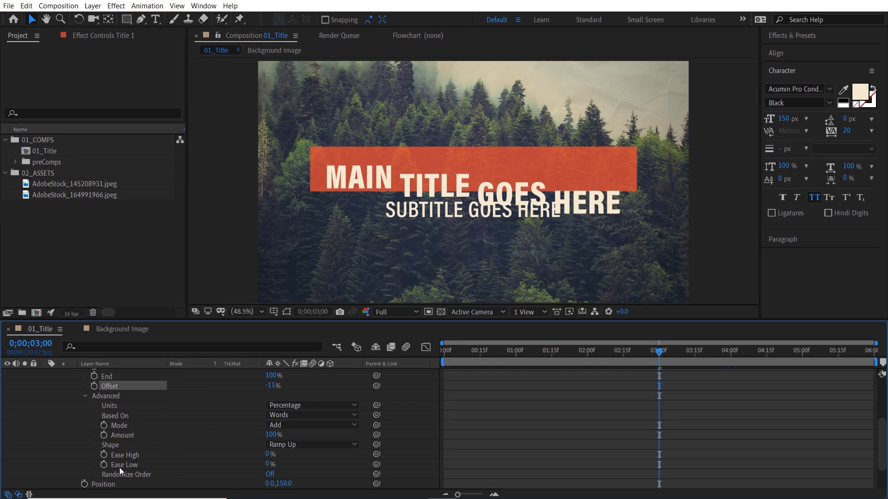
left_click(267, 455)
type("50")
left_click(307, 460)
left_click(268, 465)
type("50")
left_click(324, 467)
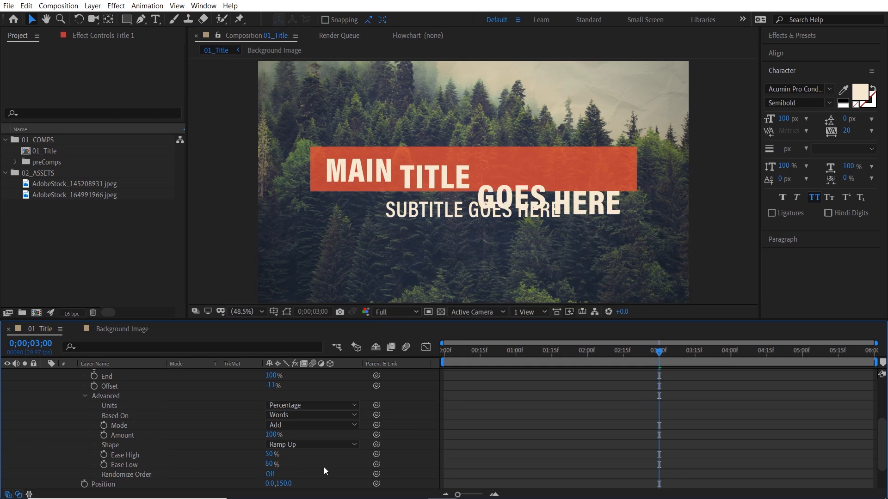
scroll(253, 403, "up", 1)
mouse_move(269, 416)
left_mouse_down()
mouse_move(288, 417)
mouse_move(250, 419)
mouse_move(272, 421)
left_mouse_up()
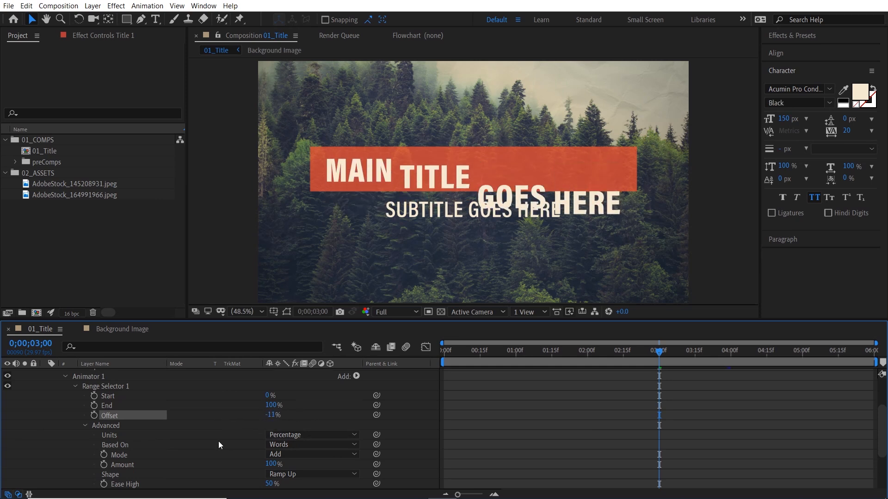
Isolate the Range Selector 1 Offset property of Title 1 in the timeline.
scroll(113, 432, "down", 3)
scroll(132, 423, "up", 3)
key("s")
key("s")
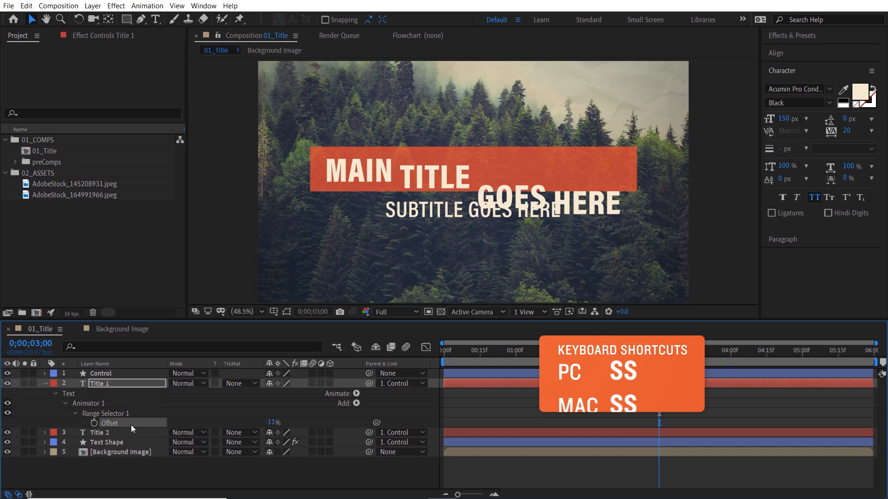
Add an Offset keyframe of -100% at 0;00;00;10.
left_click_drag(662, 352, 421, 421)
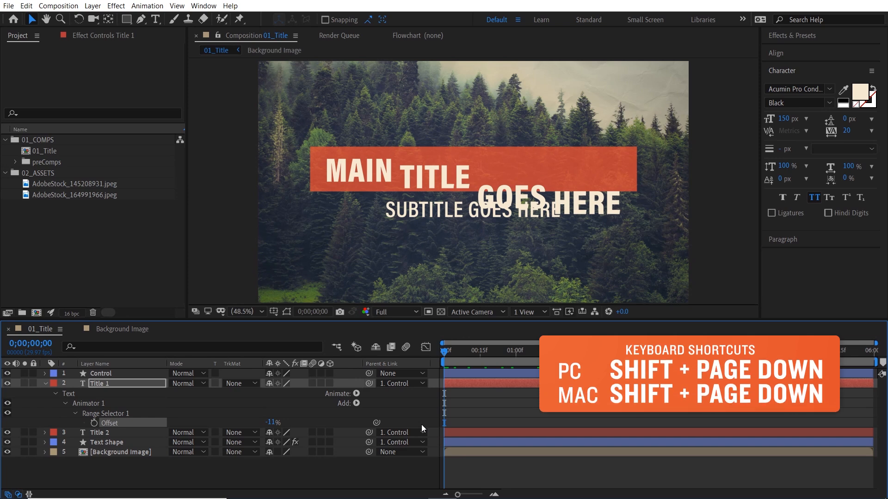
key("shift+Page_Down")
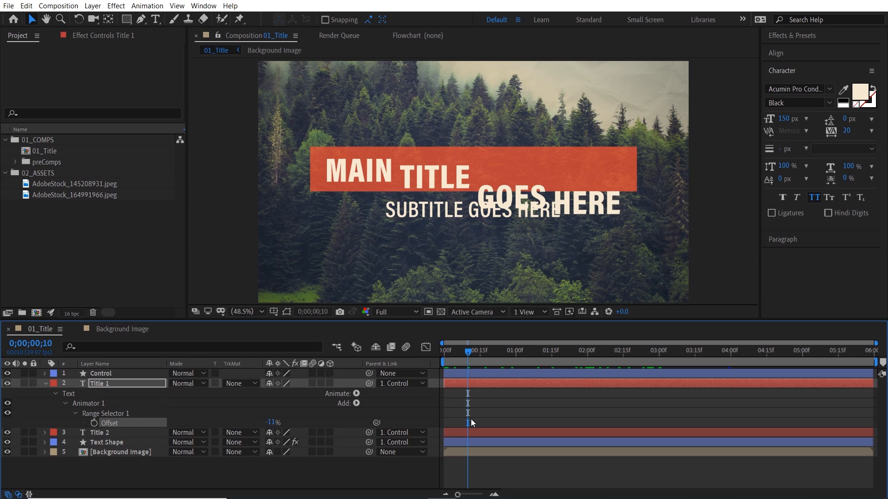
left_click(94, 423)
left_click_drag(270, 425, 231, 426)
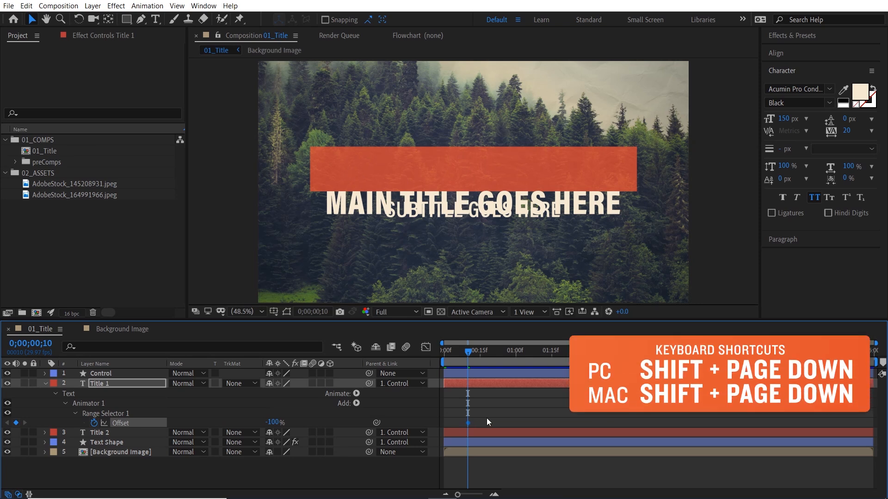
Add an Offset keyframe of 100% at 0;00;01;10 and preview the title animation.
key("shift+Page_Down")
key("shift+Page_Down")
key("shift+Page_Down")
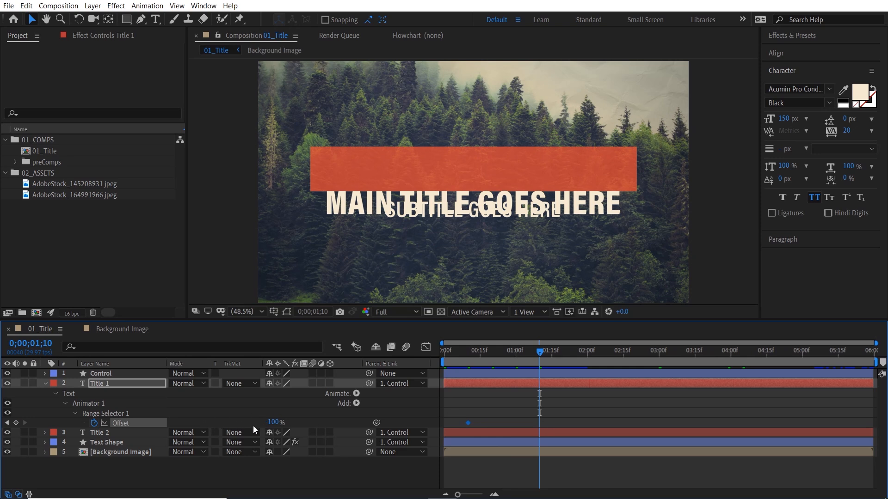
left_click(274, 423)
type("100")
left_click(326, 421)
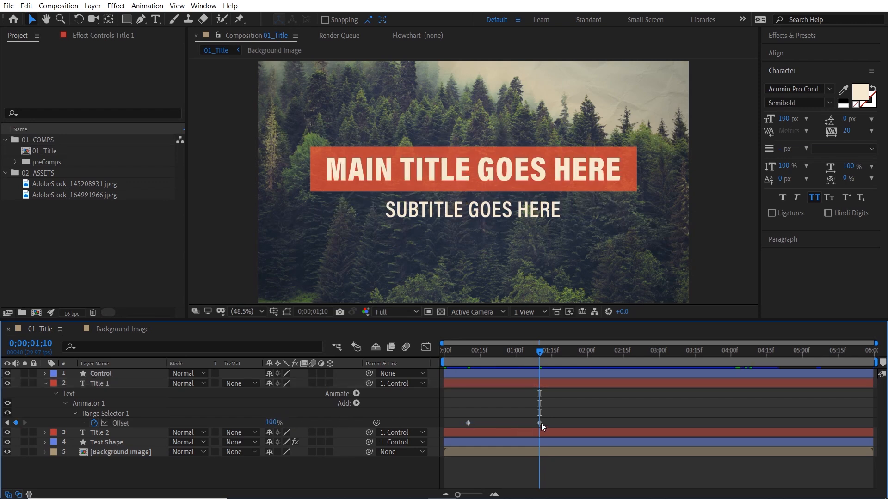
left_click_drag(520, 357, 461, 356)
key("space")
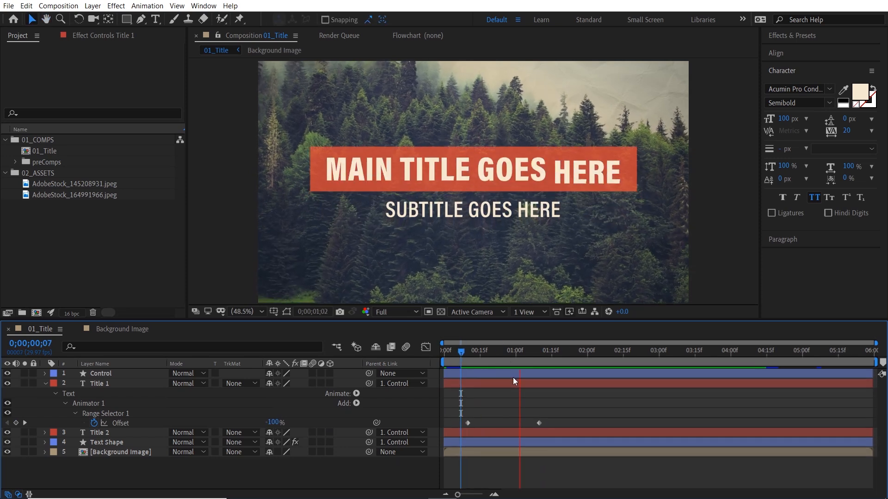
Copy both Offset keyframes and paste them at 0;00;04;00.
left_click_drag(548, 408, 465, 433)
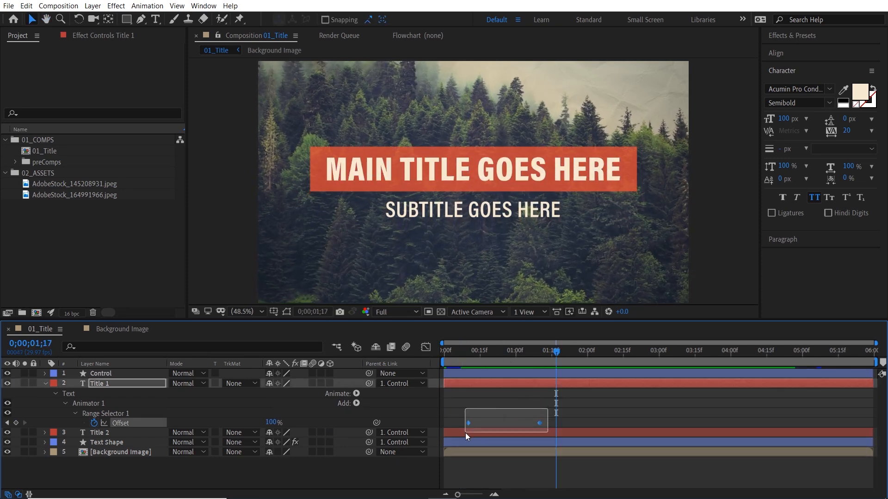
key("ctrl+c")
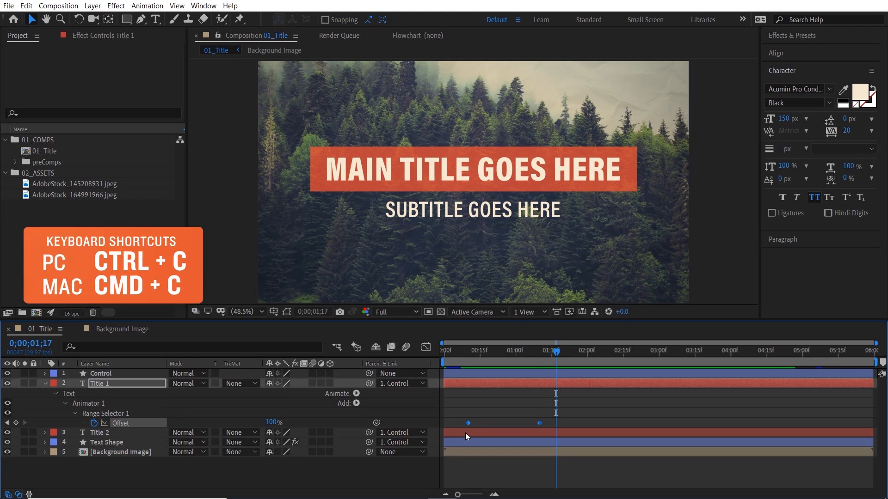
left_click_drag(609, 362, 730, 363)
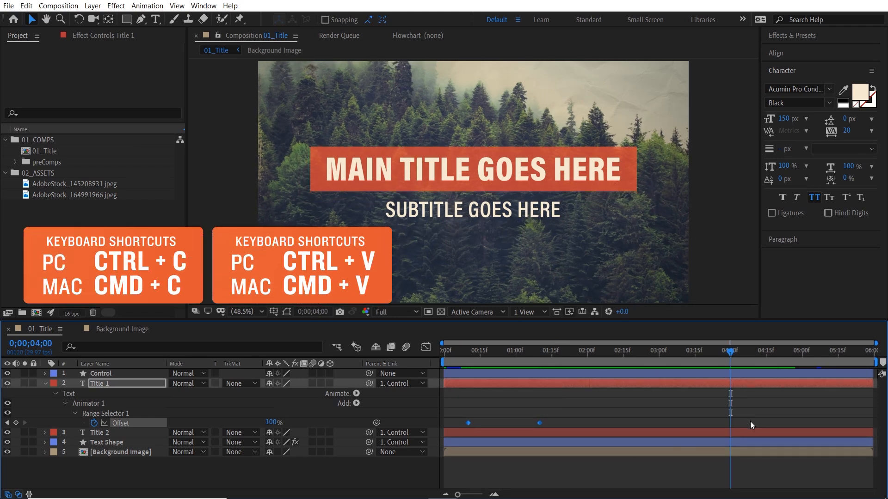
key("ctrl+v")
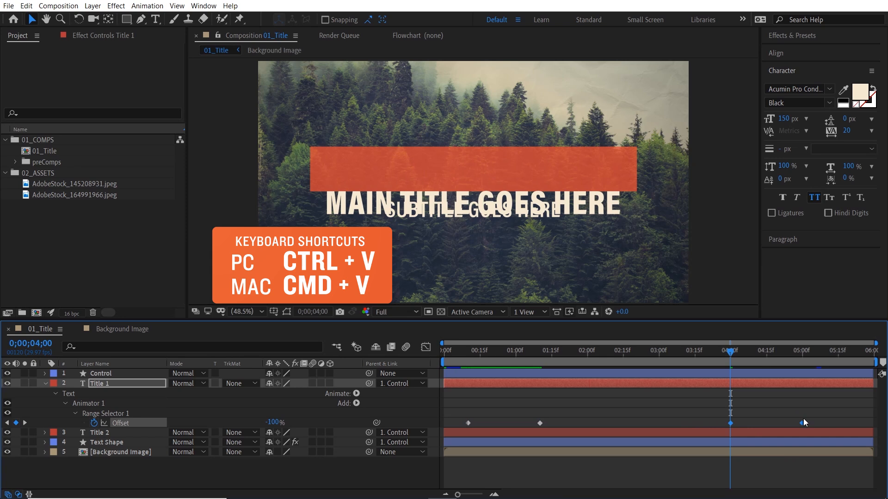
Time-reverse the two pasted Offset keyframes of Title 1 and scrub through the title's exit animation.
left_click_drag(649, 362, 725, 385)
right_click(731, 423)
mouse_move(786, 415)
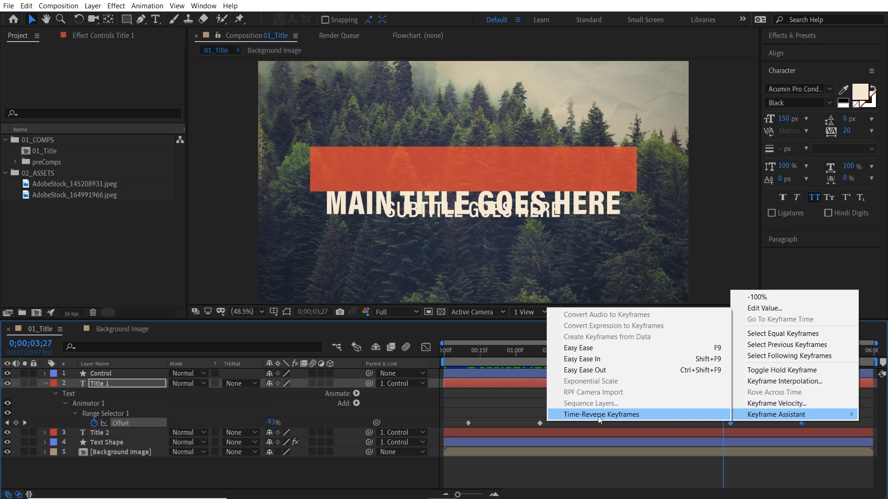
left_click(612, 415)
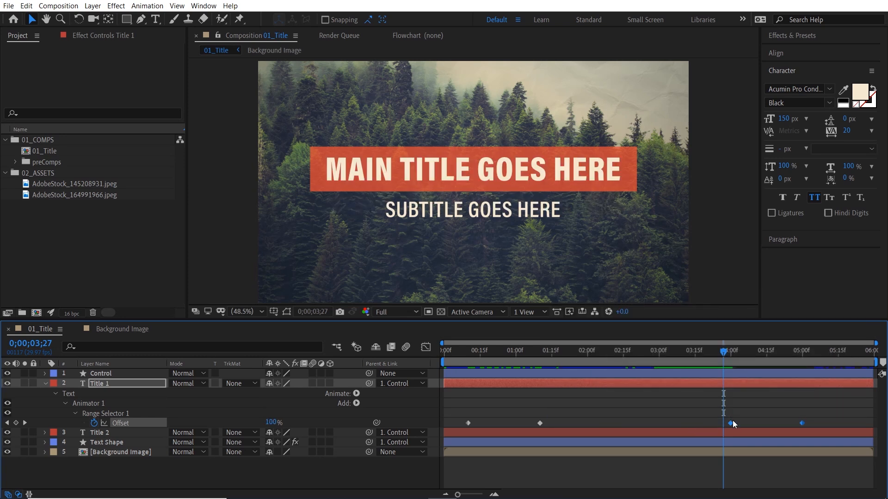
left_click_drag(722, 355, 731, 420)
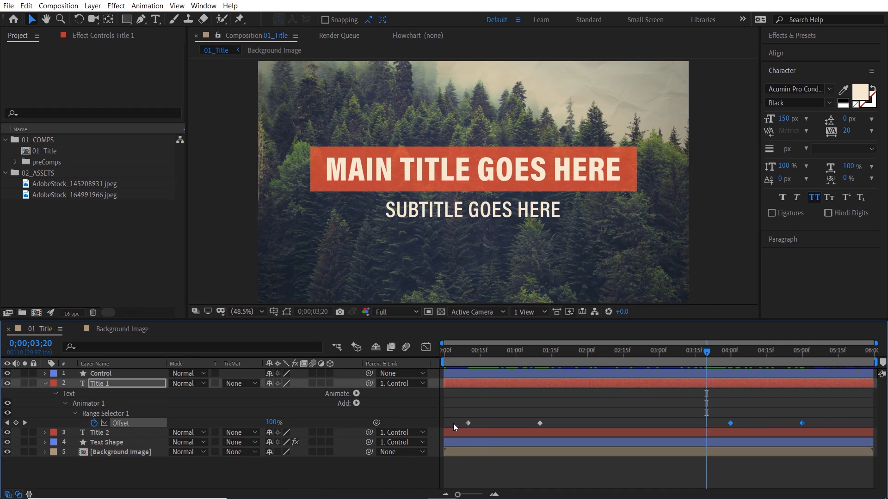
Move the two reversed Offset keyframes so the last one sits at 0;00;05;19, and preview the whole title animation.
left_click_drag(783, 354, 876, 361)
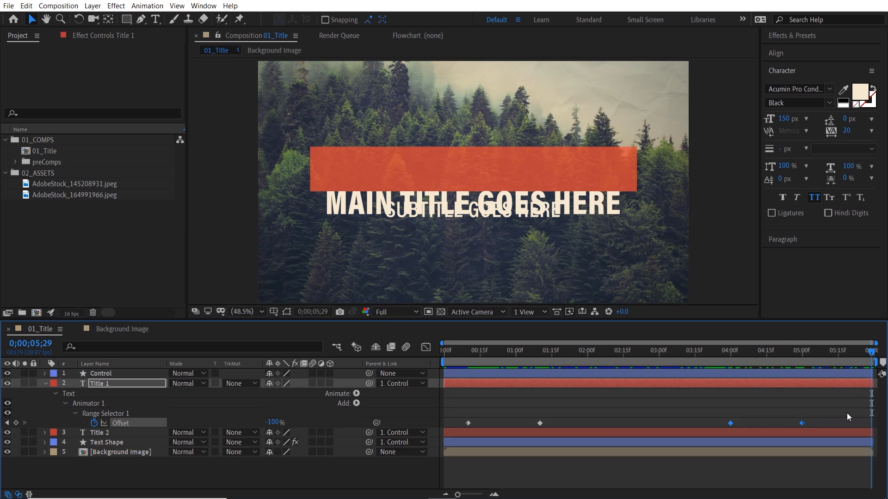
key("shift+Page_Up")
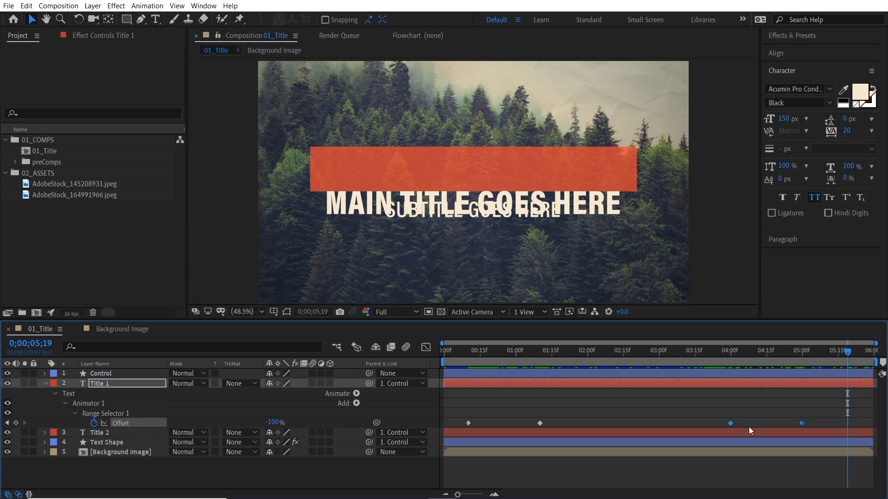
left_click_drag(802, 423, 845, 431)
key("Home")
key("space")
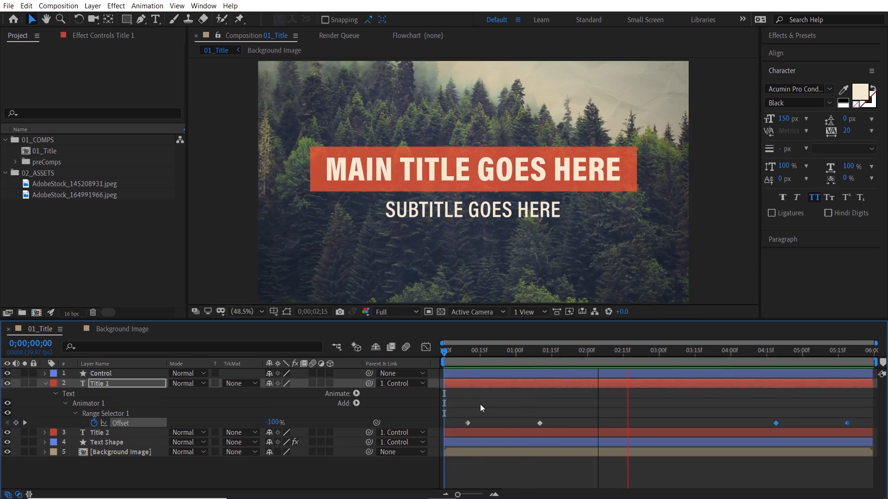
left_click_drag(776, 354, 455, 374)
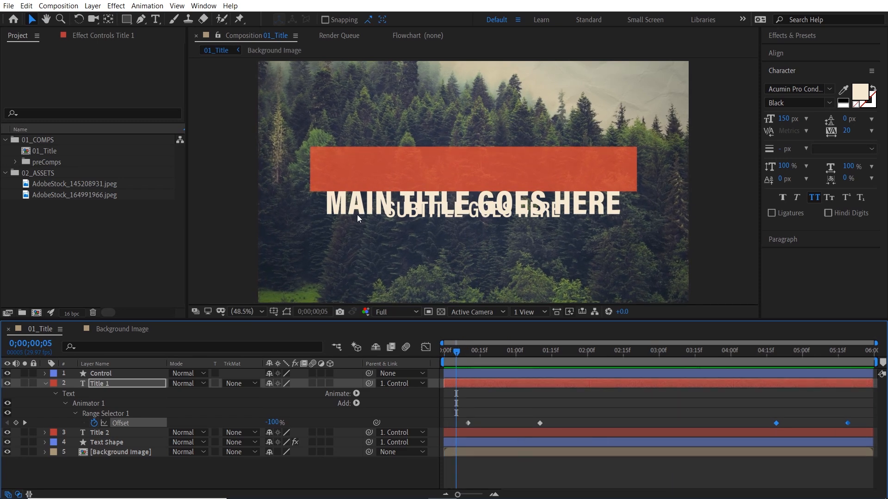
left_click_drag(481, 357, 612, 371)
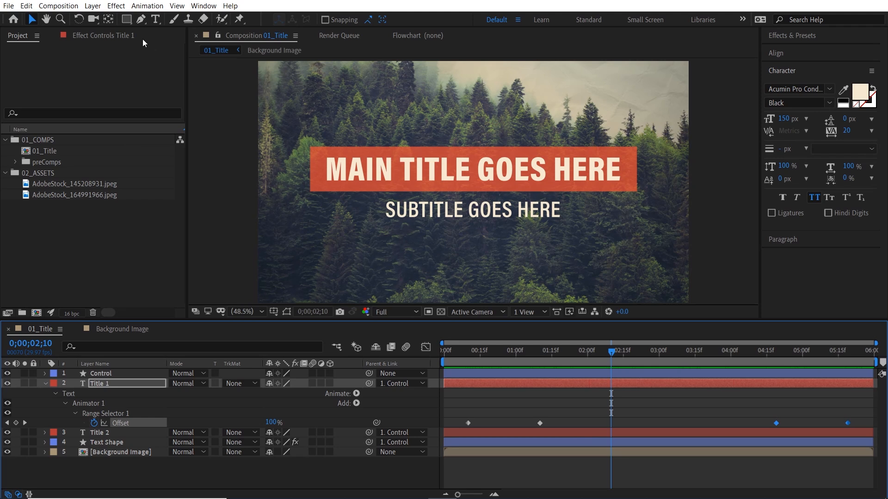
Draw a rectangular mask on Title 1 around the main title, with its lower edge just inside the orange bar's bottom, and check the animation.
left_click(131, 20)
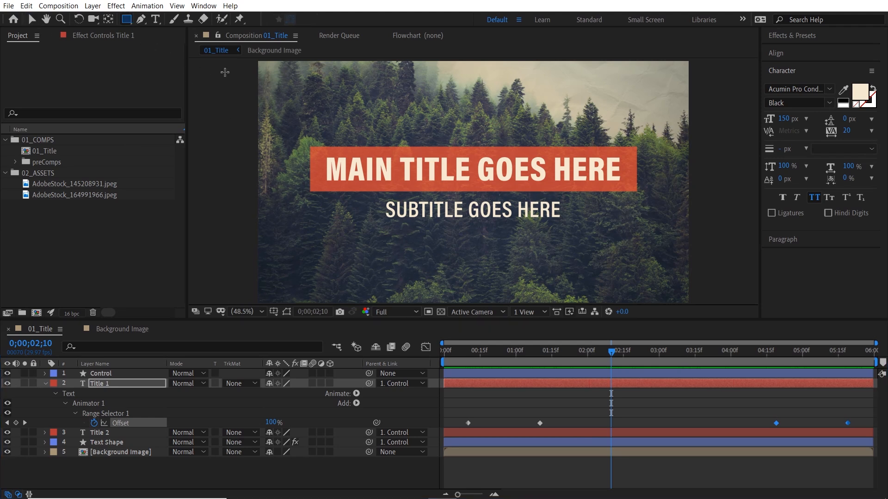
left_click(115, 385)
left_click_drag(226, 68, 719, 184)
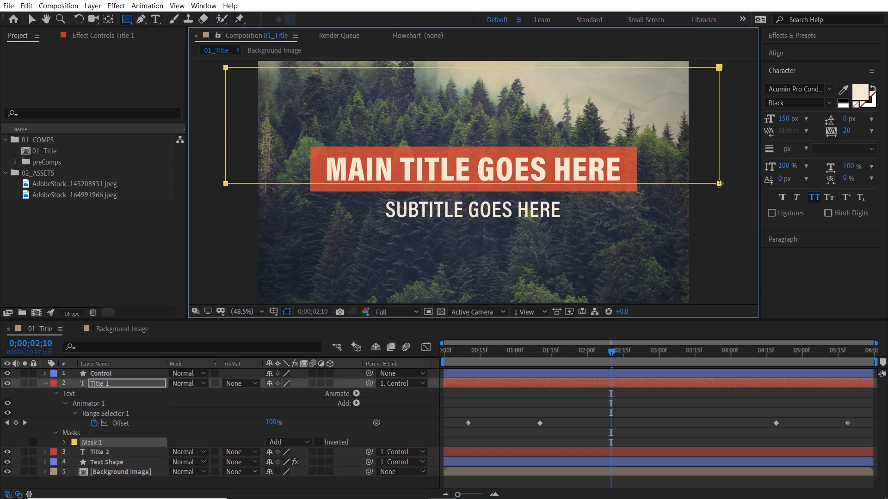
left_click_drag(719, 184, 716, 184)
left_click_drag(545, 352, 858, 368)
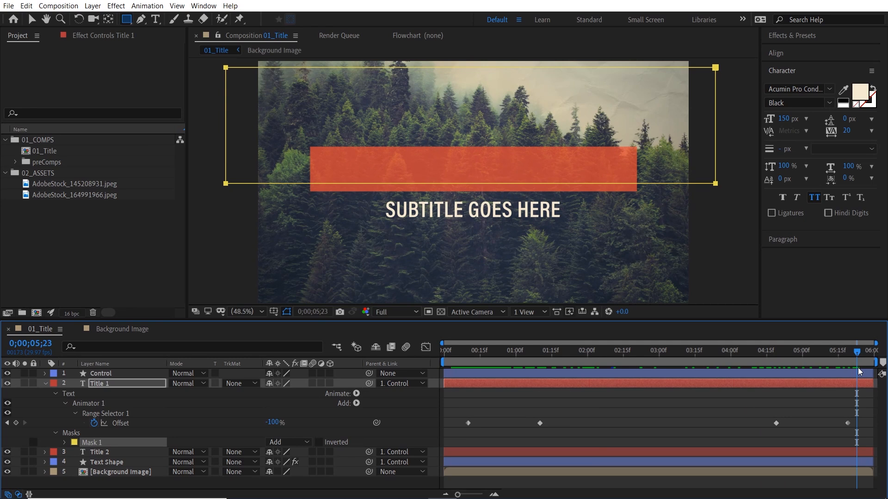
left_click_drag(592, 356, 637, 360)
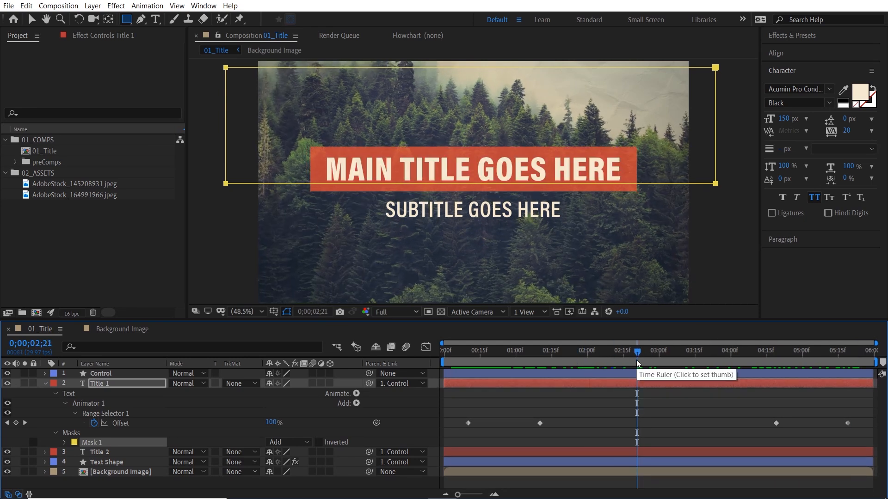
Copy Animator 1 from Title 1, paste it onto Title 2 at 0;00;00;10, and scrub through the result.
left_click(116, 404)
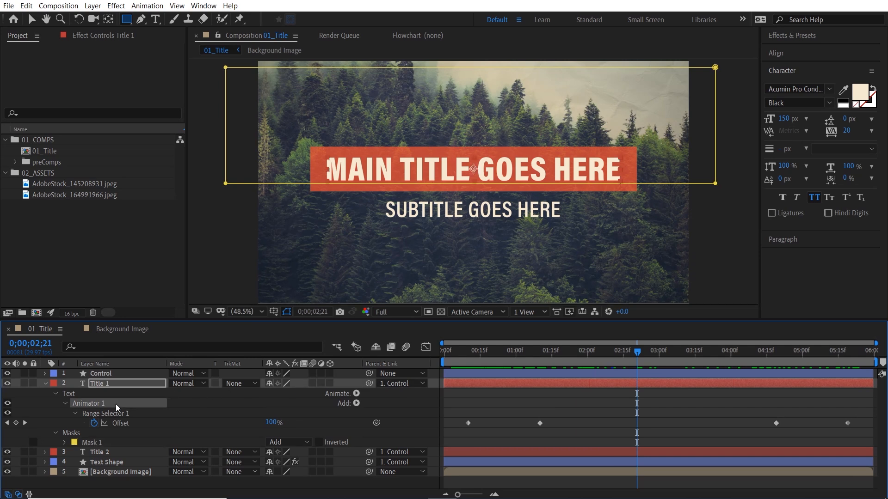
key("ctrl+c")
left_click_drag(511, 351, 467, 362)
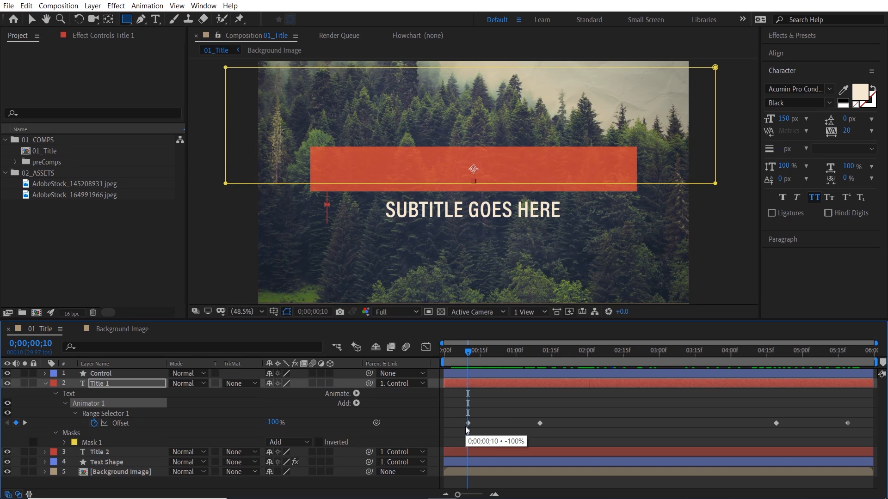
left_click(108, 454)
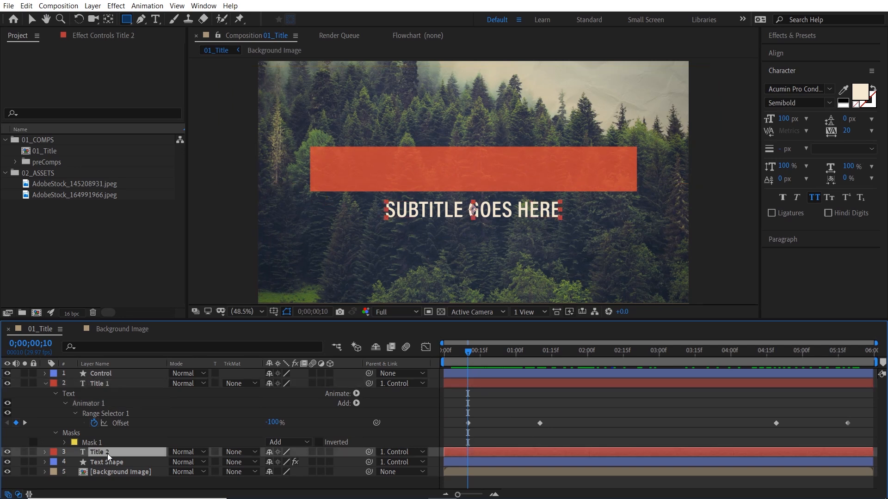
key("ctrl+v")
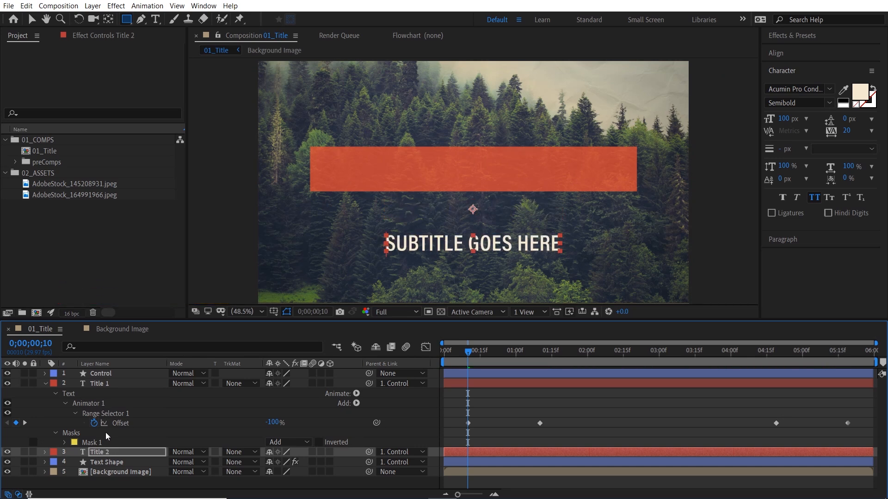
left_click_drag(466, 356, 526, 360)
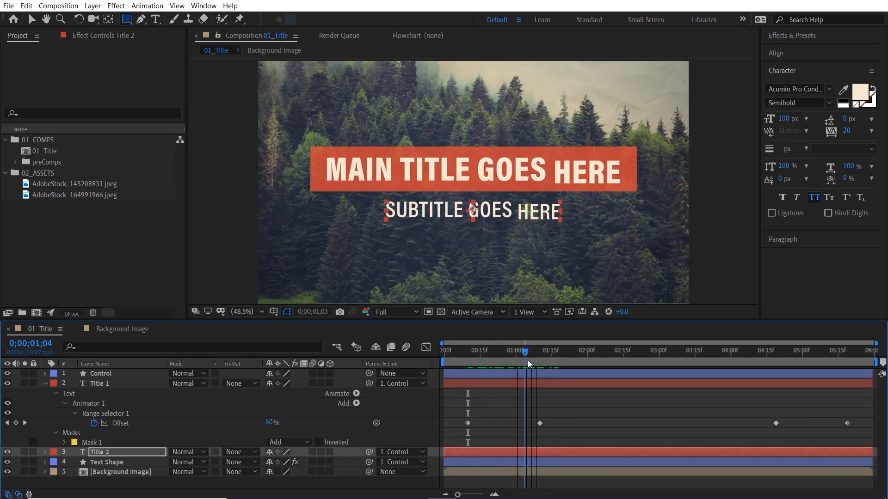
Show only the keyframed properties of the Title 1 and Title 2 layers in the timeline.
left_click(114, 384)
key("u")
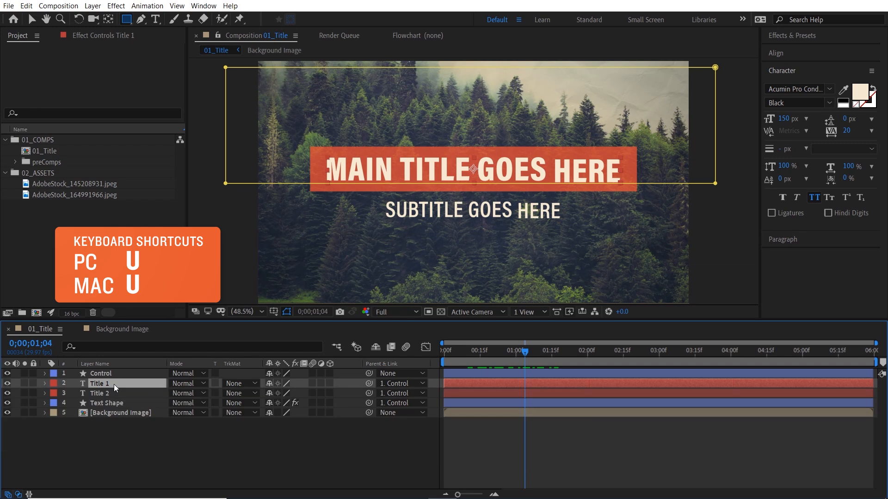
key("u")
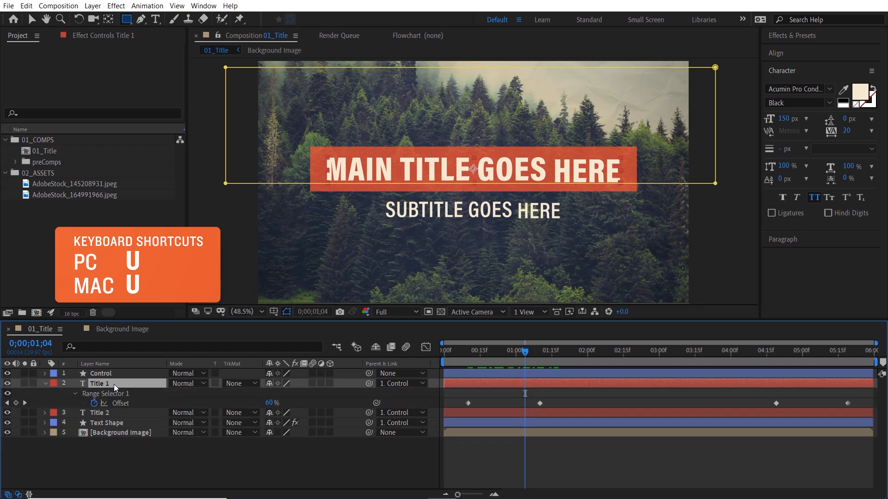
left_click(115, 414)
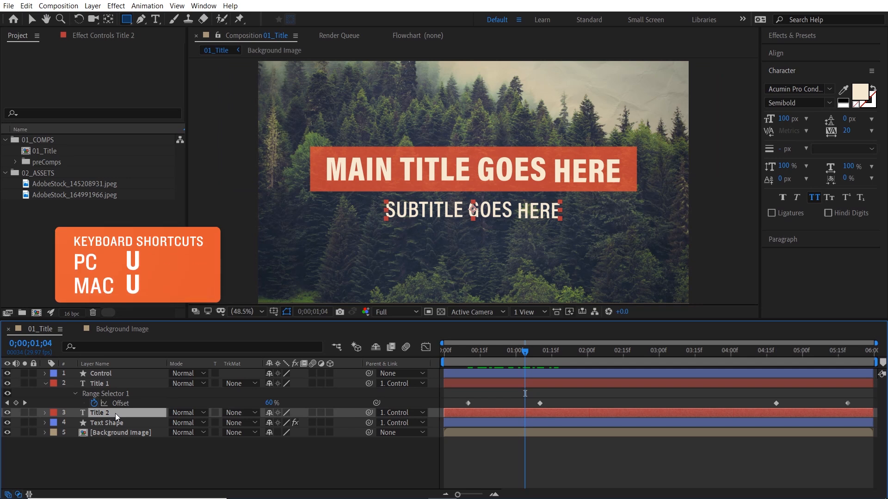
key("u")
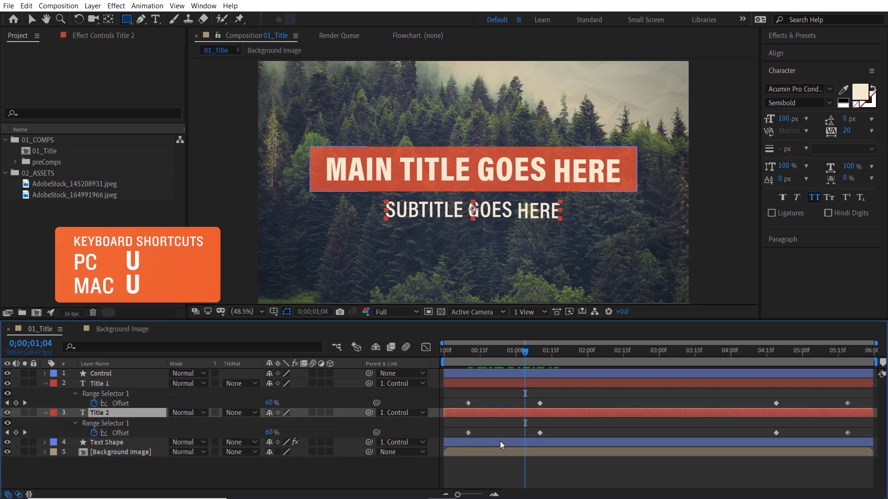
Shift Title 2's first two Offset keyframes ten frames later so they start at 0;00;00;20, and check the timing.
left_click_drag(523, 353, 470, 363)
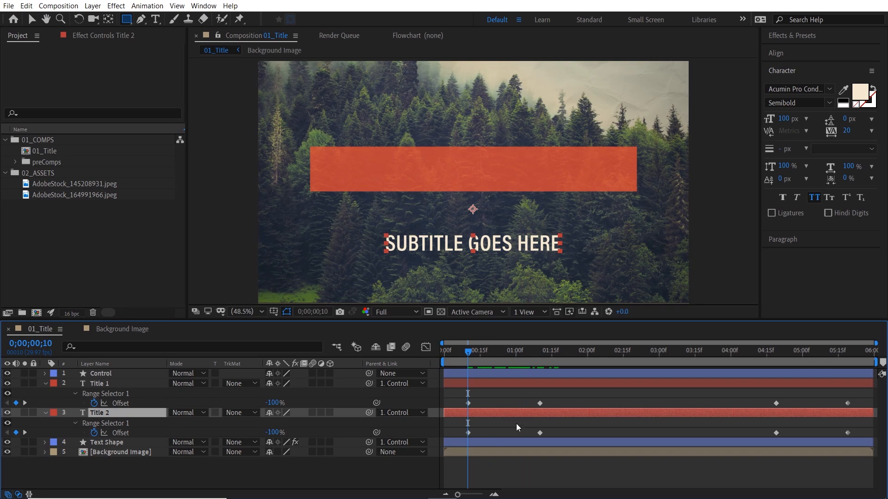
left_click_drag(551, 423, 460, 442)
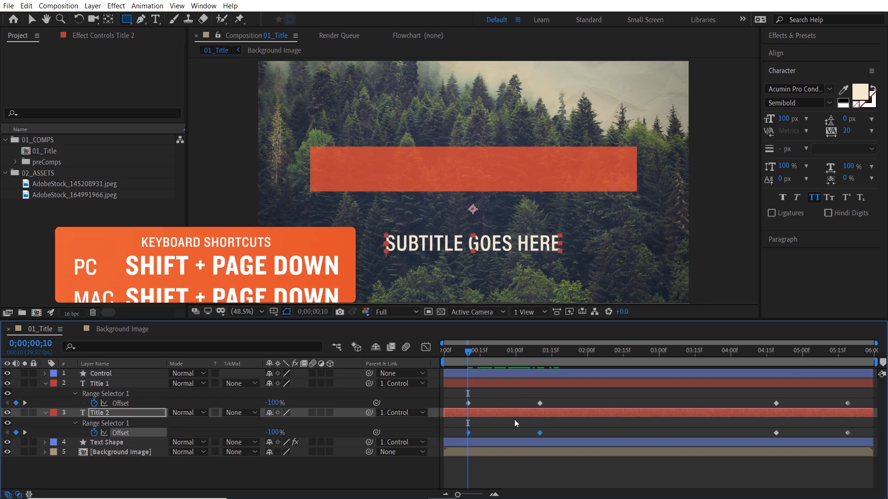
key("shift+Page_Down")
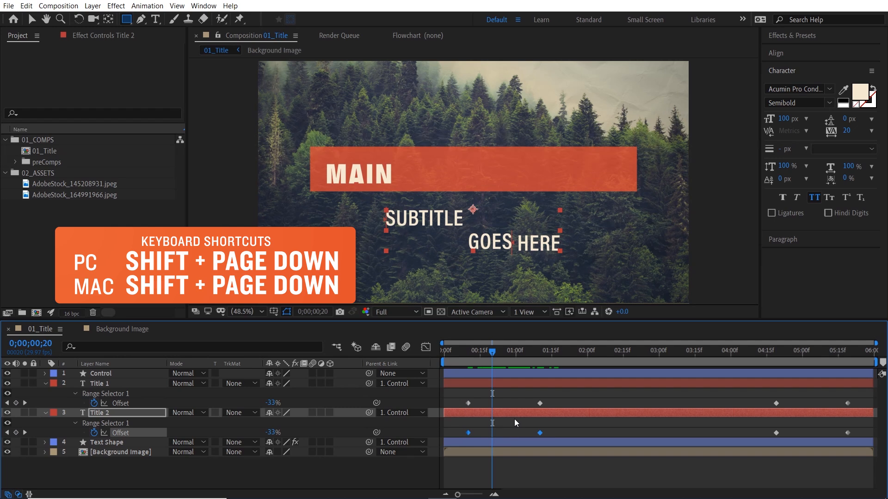
left_click_drag(469, 432, 491, 433)
left_click_drag(465, 356, 557, 361)
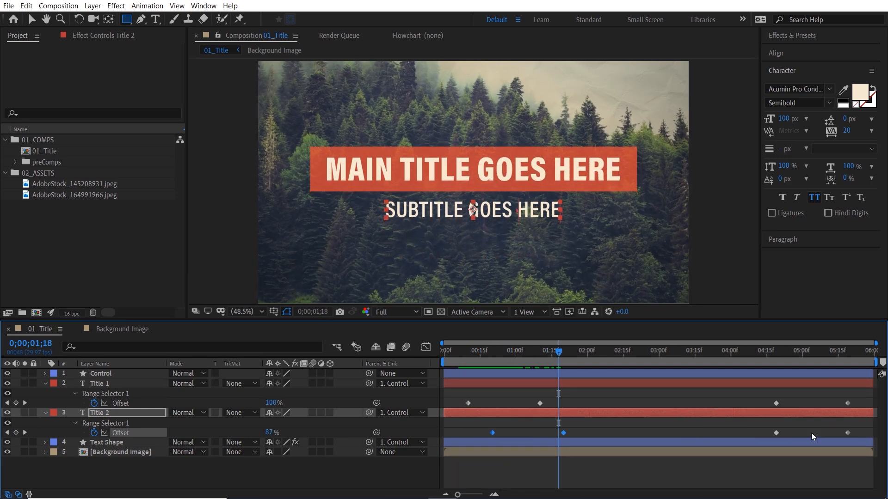
Shift Title 2's last two Offset keyframes ten frames earlier so they start at 0;00;04;09, and preview the animation.
left_click_drag(794, 352, 781, 352)
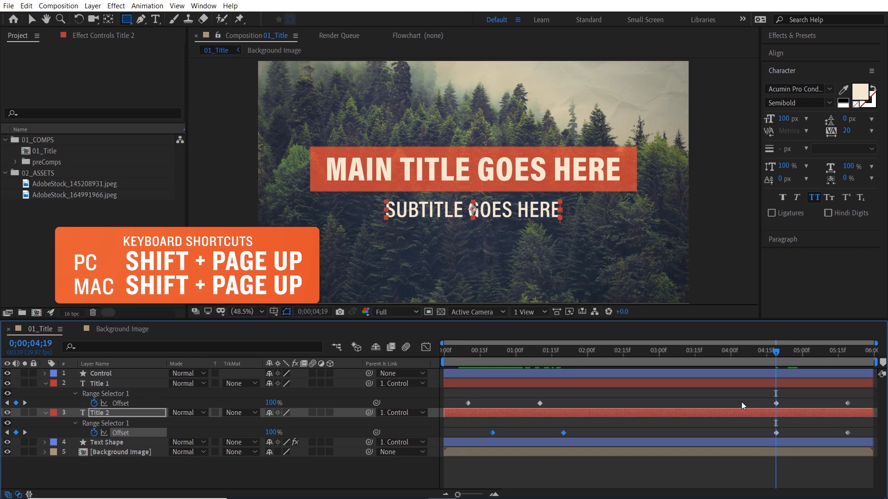
key("shift+Page_Up")
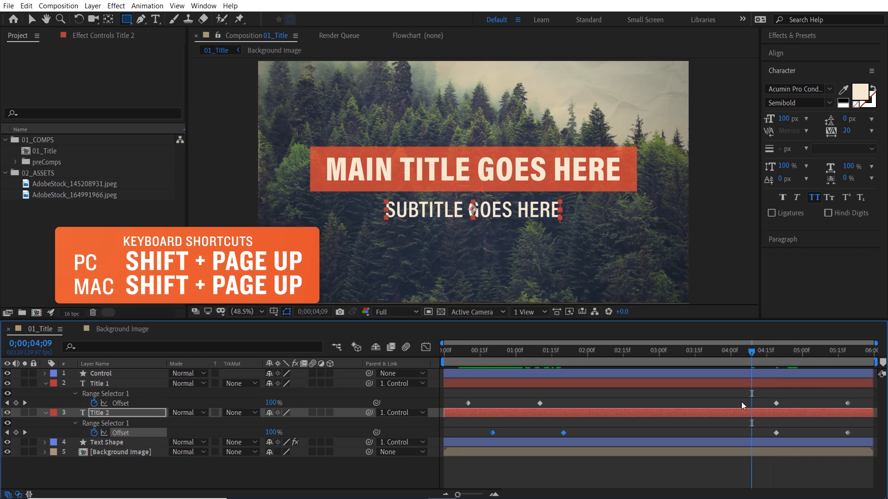
left_click_drag(770, 425, 859, 445)
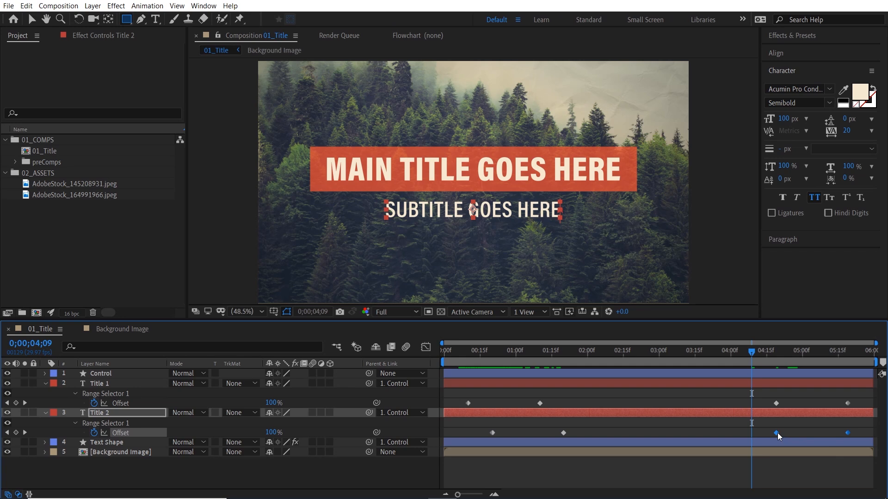
left_click_drag(777, 432, 753, 434)
left_click(546, 355)
left_click_drag(492, 359, 667, 384)
key("v")
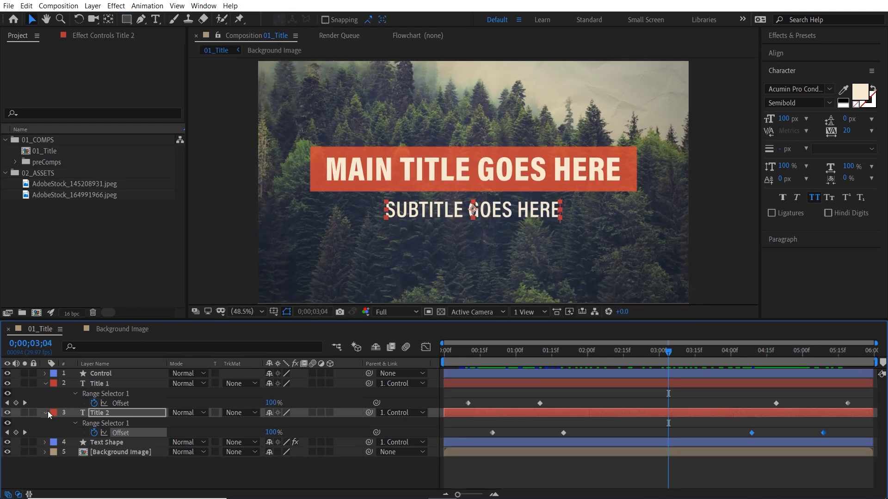
Set the Animator 1 Position of Title 2 to 150.0, 0.0 so the subtitle words move horizontally.
left_click(47, 412)
left_click(46, 412)
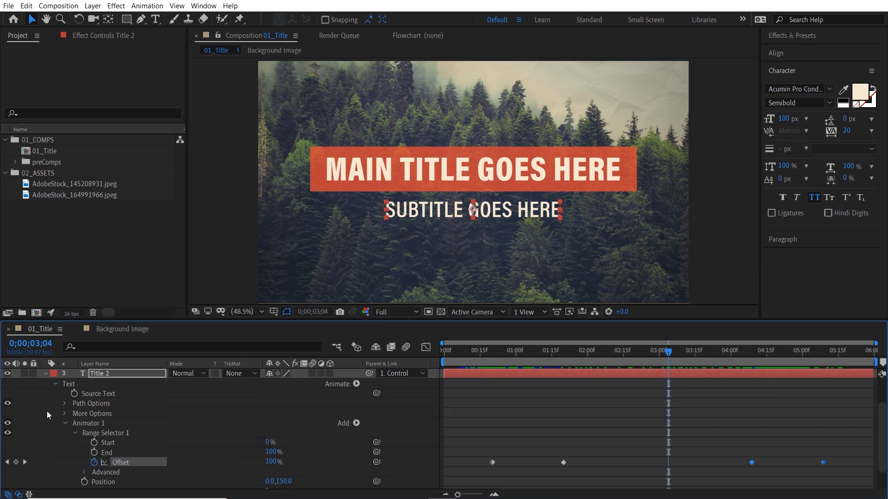
scroll(162, 423, "down", 1)
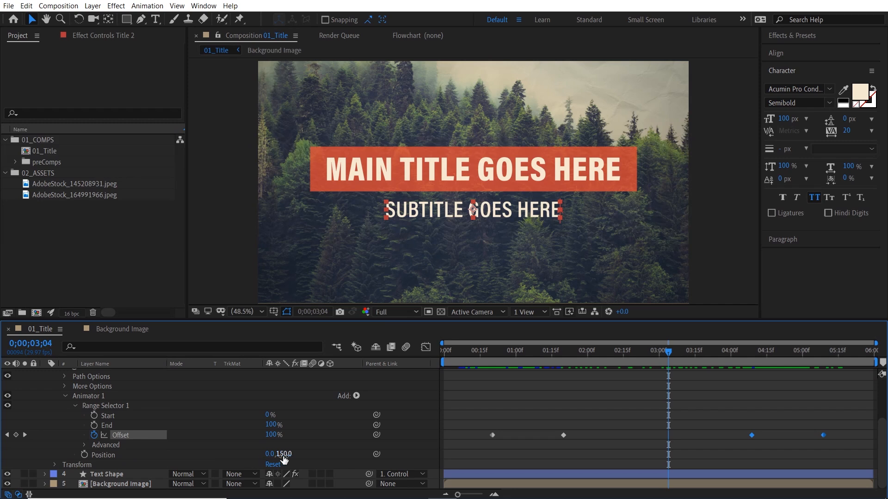
left_click(572, 355)
mouse_move(556, 356)
left_mouse_down()
mouse_move(502, 360)
mouse_move(545, 356)
left_mouse_up()
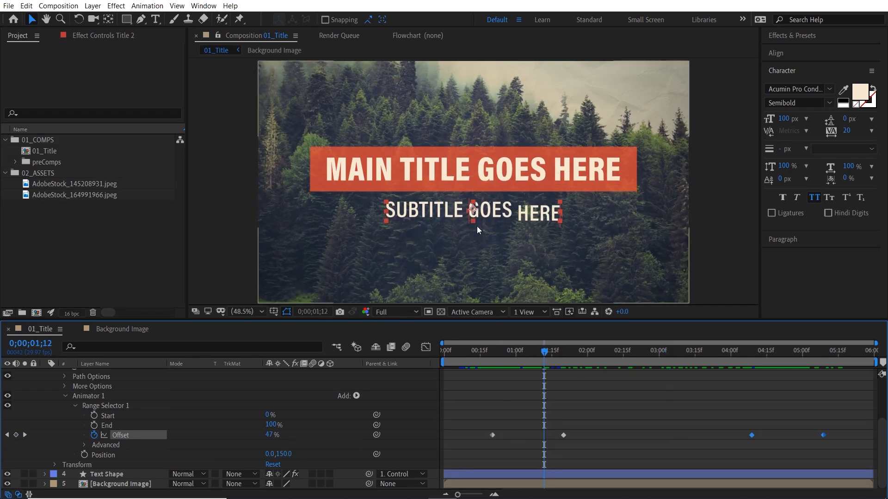
left_click(285, 454)
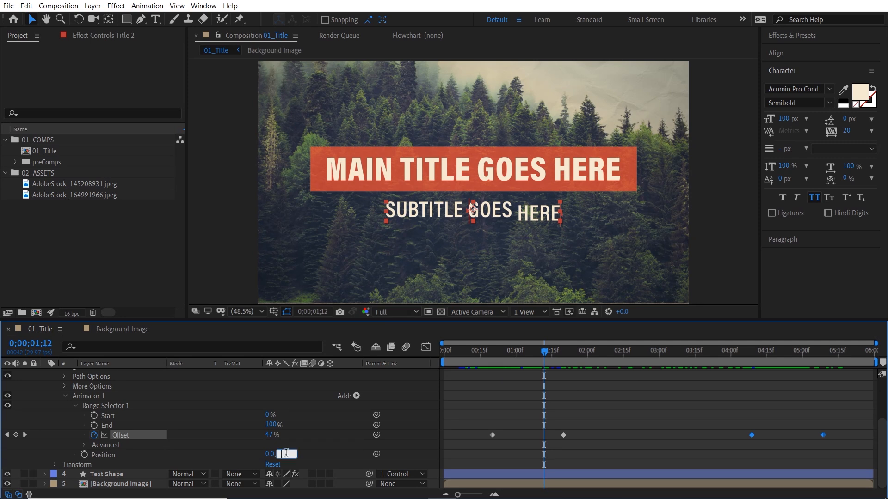
type("0")
left_click(311, 449)
left_click_drag(273, 455, 317, 455)
left_click(277, 455)
type("150")
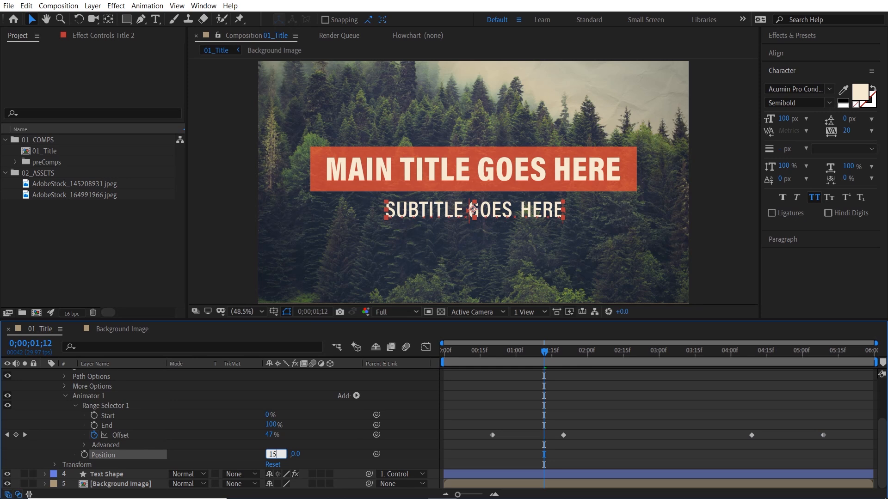
left_click(362, 444)
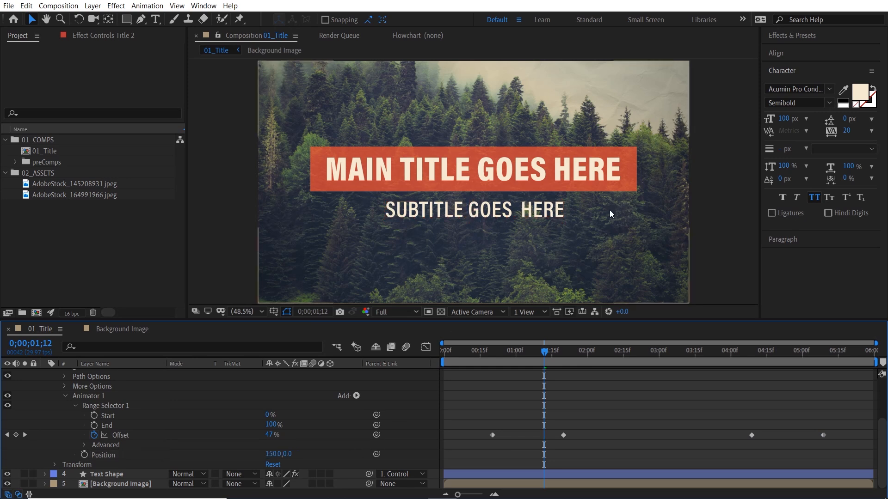
Add an Opacity property to Title 2's Animator 1 and set it to 0% so the subtitle words fade.
left_click(472, 352)
mouse_move(473, 354)
left_mouse_down()
mouse_move(559, 350)
mouse_move(476, 361)
left_mouse_up()
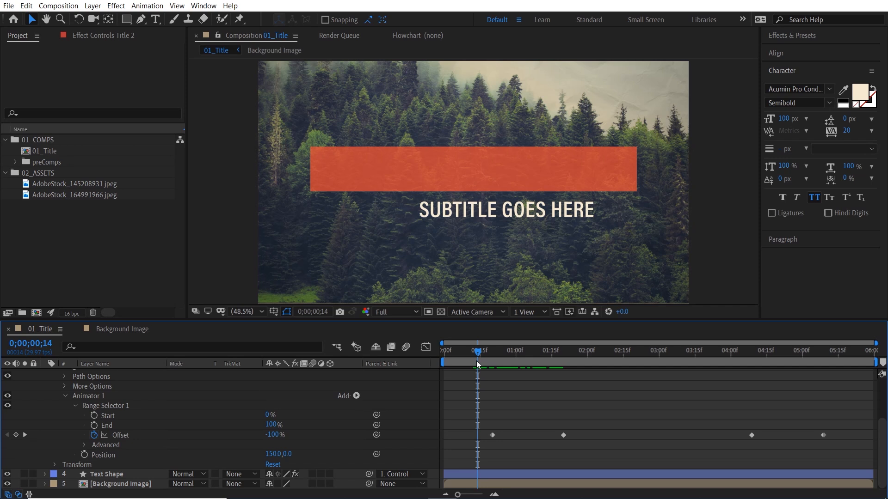
left_click(90, 397)
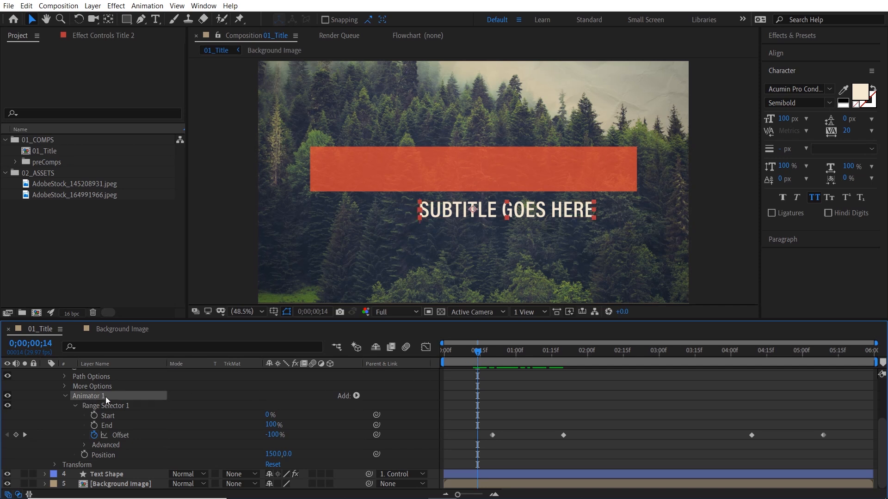
scroll(95, 377, "up", 2)
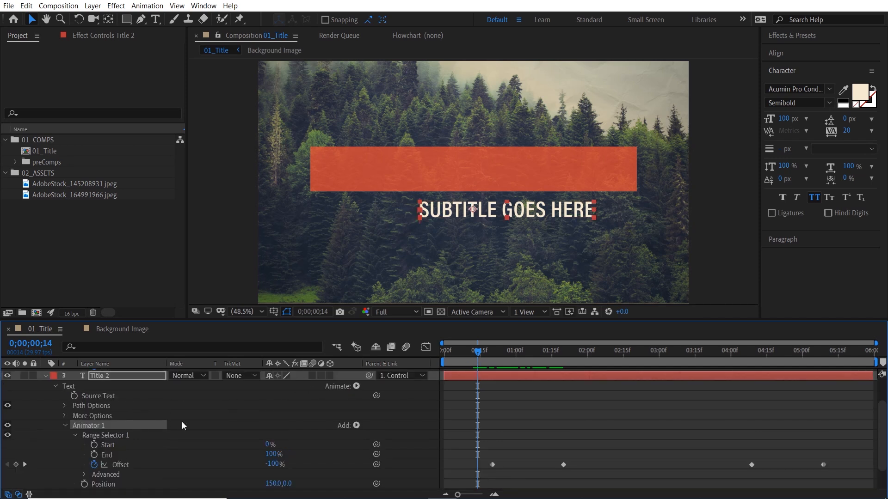
scroll(182, 426, "down", 2)
left_click(356, 396)
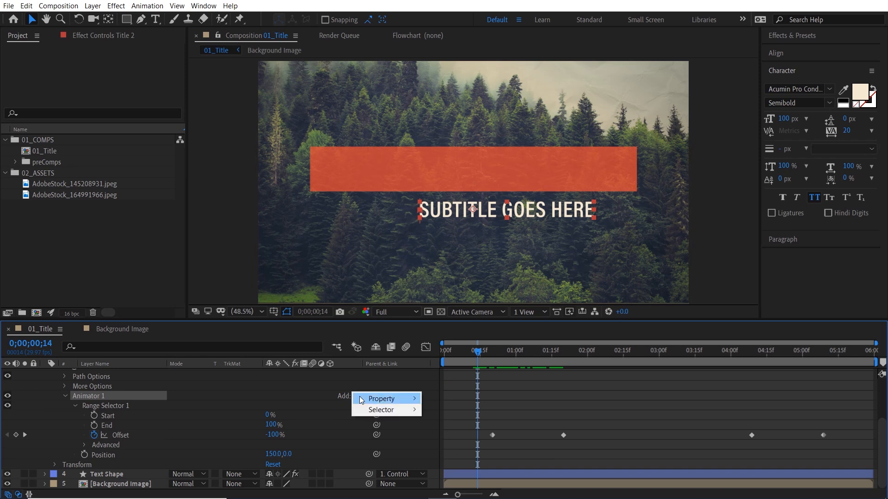
mouse_move(388, 400)
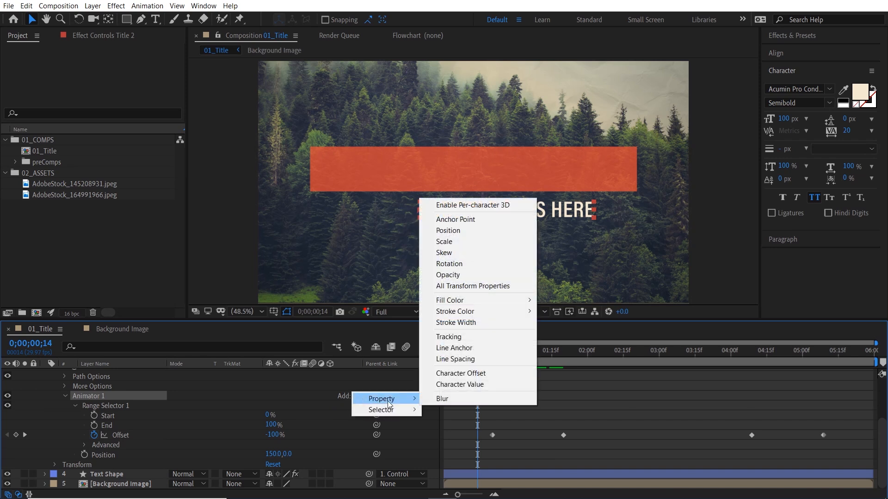
left_click(450, 277)
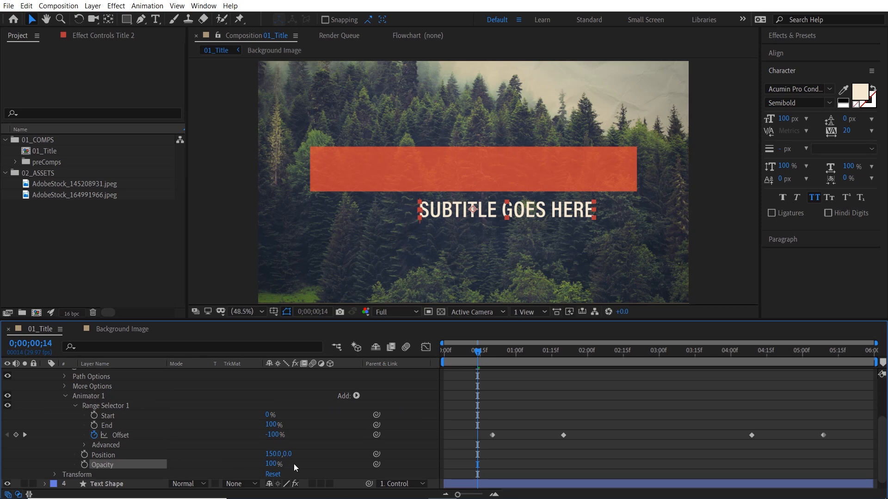
left_click_drag(277, 463, 202, 467)
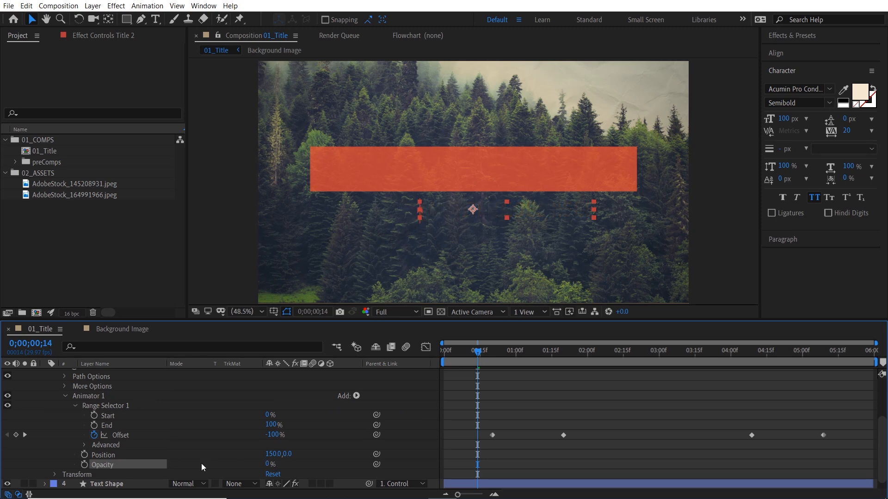
Preview the subtitle's fade and slide, then replay the whole title animation from the first frame.
mouse_move(481, 356)
left_mouse_down()
mouse_move(560, 359)
mouse_move(484, 363)
left_mouse_up()
key("space")
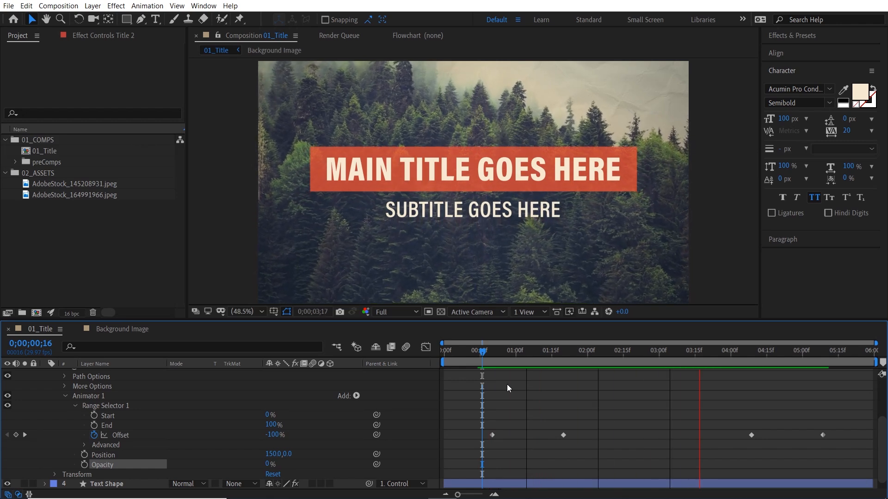
key("space")
left_click_drag(553, 352, 433, 367)
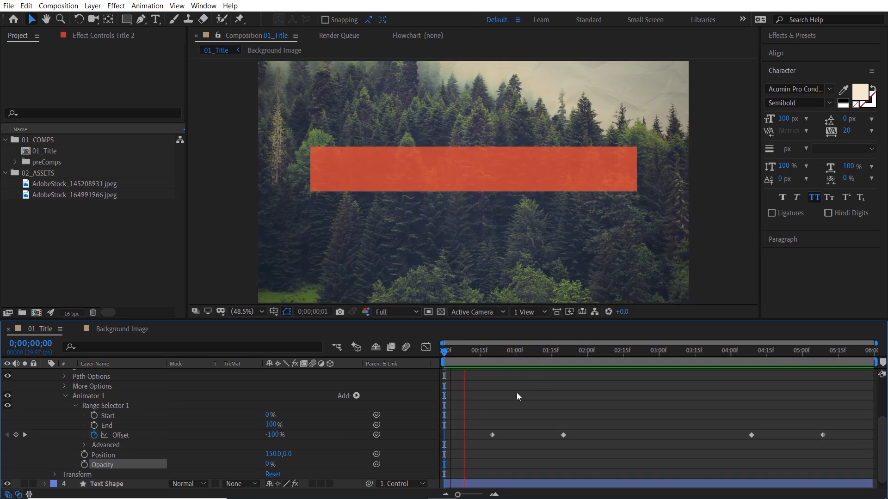
key("space")
key("space")
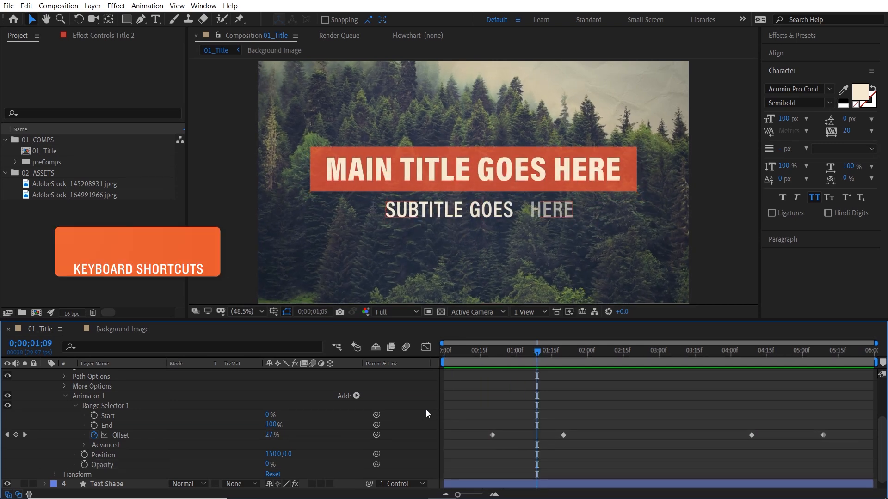
Check the keyframed Offset properties of both titles, collapse all layers, and preview the title animation.
key("u")
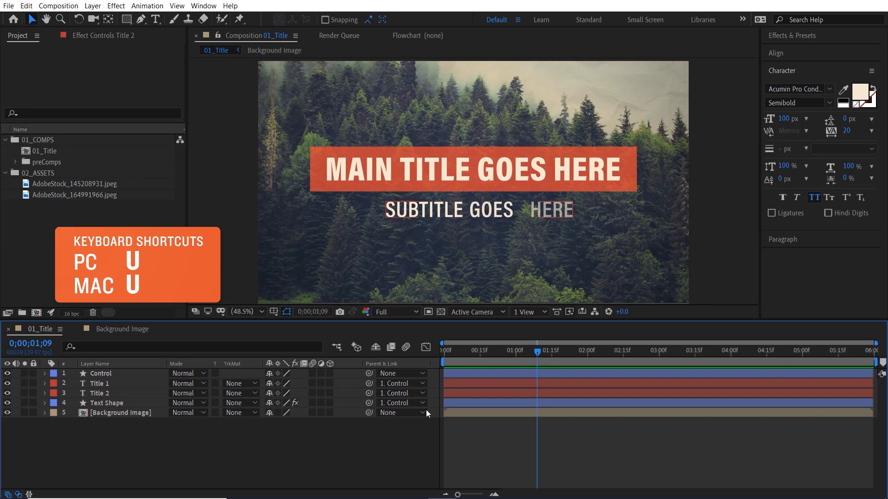
key("u")
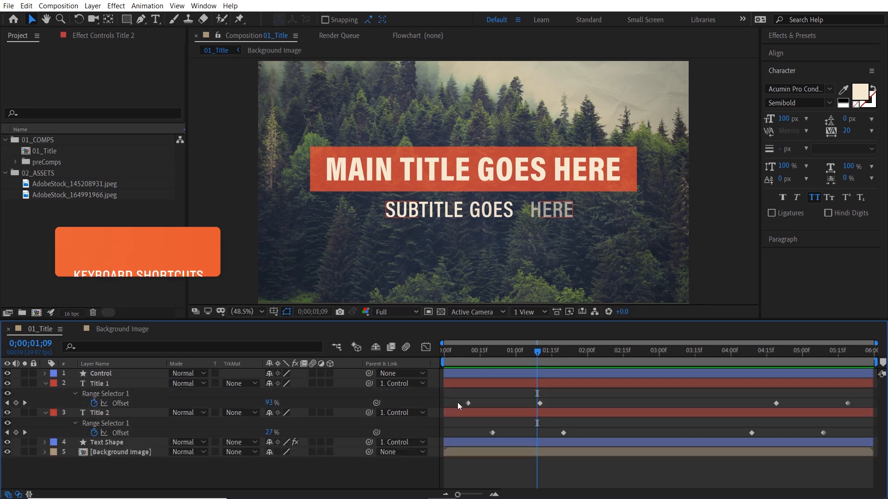
key("space")
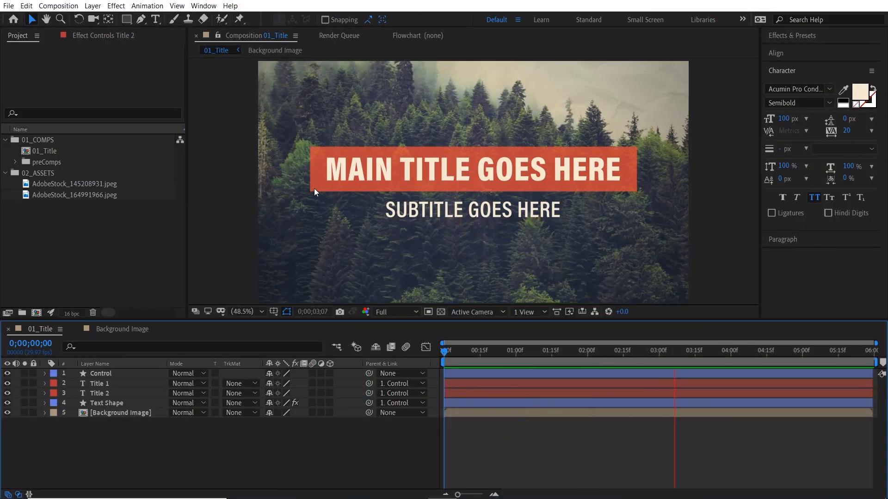
left_click(491, 354)
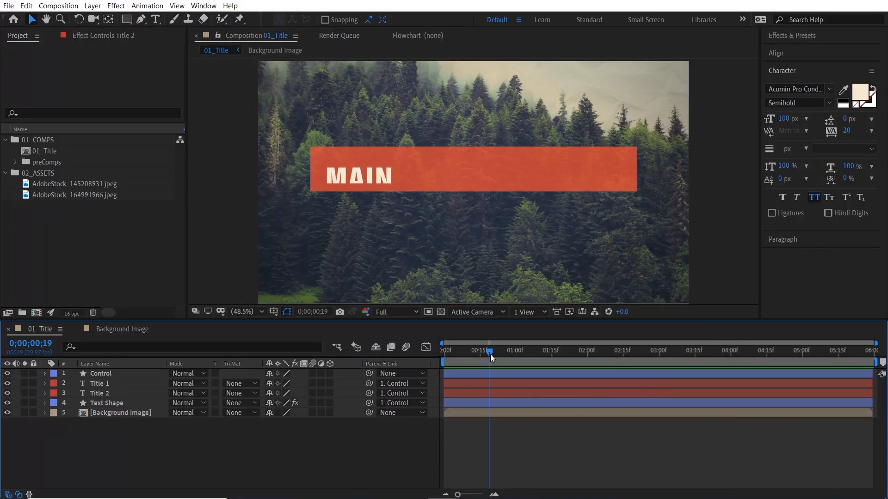
Reveal the Text Shape layer's Scale property, unlink its proportions and reduce the horizontal scale to 50%.
left_click(142, 402)
key("s")
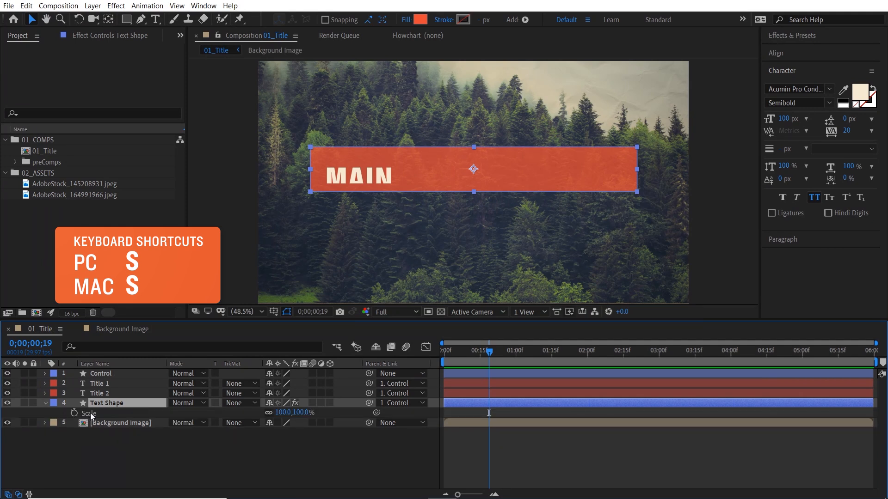
left_click_drag(494, 362, 527, 354)
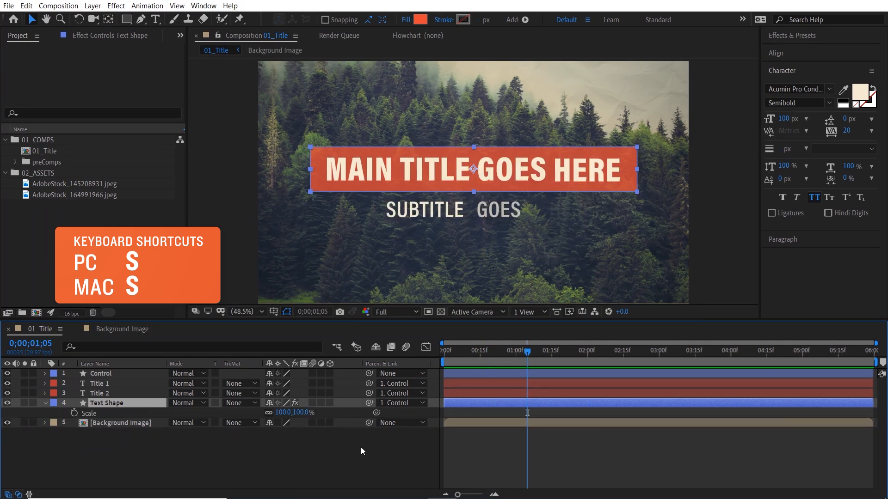
left_click(269, 412)
left_click_drag(281, 412, 251, 414)
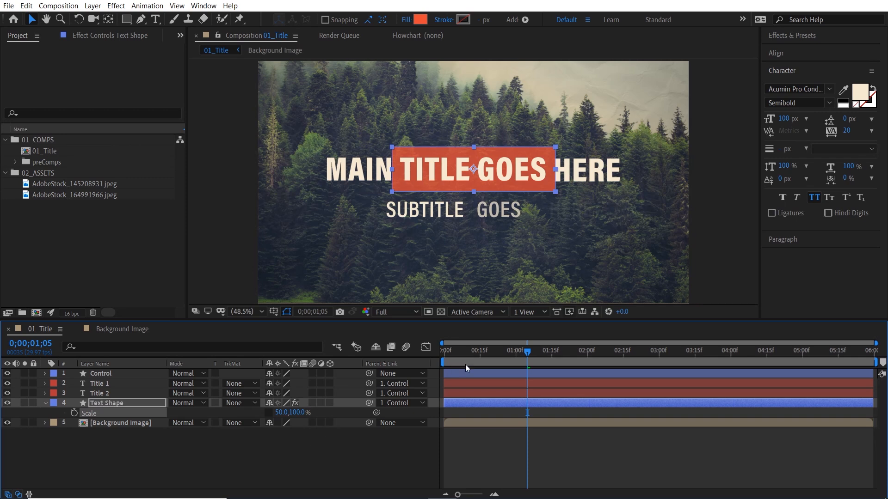
Add a Scale keyframe to the Text Shape layer at 0;00;00;05 with the horizontal scale set to 0%.
left_click_drag(519, 354, 445, 359)
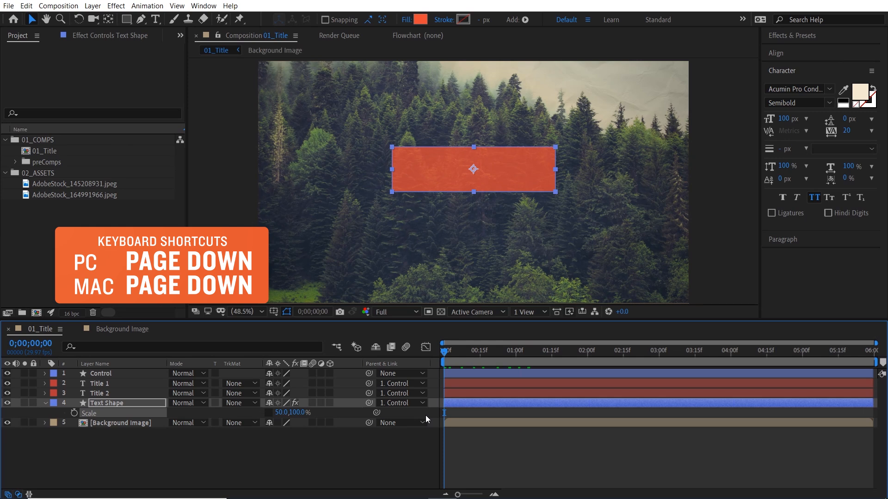
key("Page_Down")
key("Page_Down")
key("Page_Down")
key("Page_Down")
key("Page_Down")
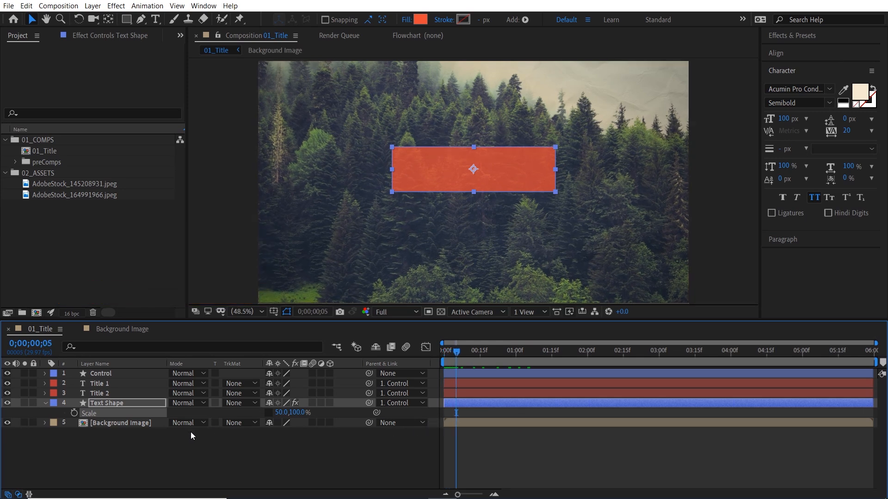
left_click(74, 413)
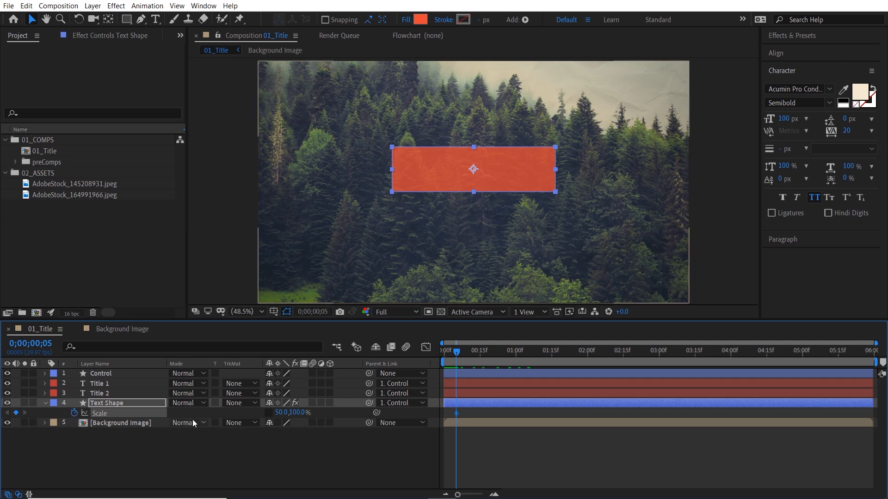
left_click(280, 412)
type("0")
left_click(316, 440)
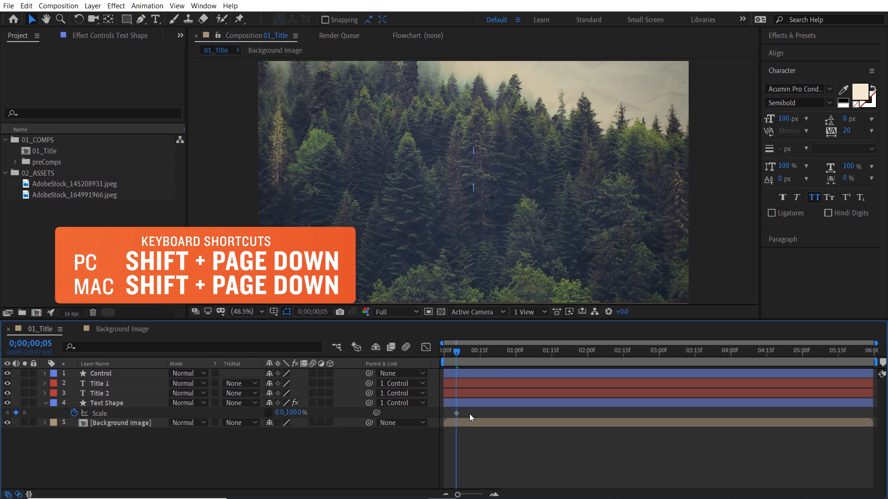
Add a second Scale keyframe at 0;00;01;05 with the horizontal scale set to 100%.
key("shift+Page_Down")
key("shift+Page_Down")
key("shift+Page_Down")
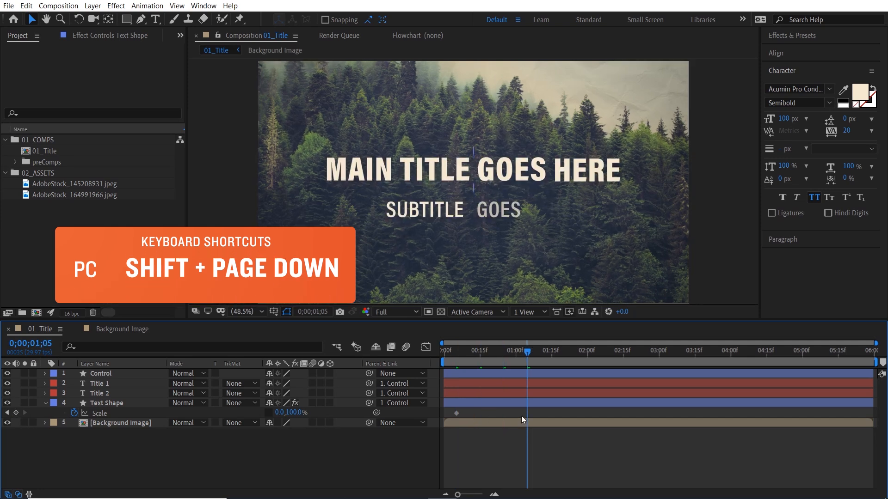
left_click(279, 413)
type("100")
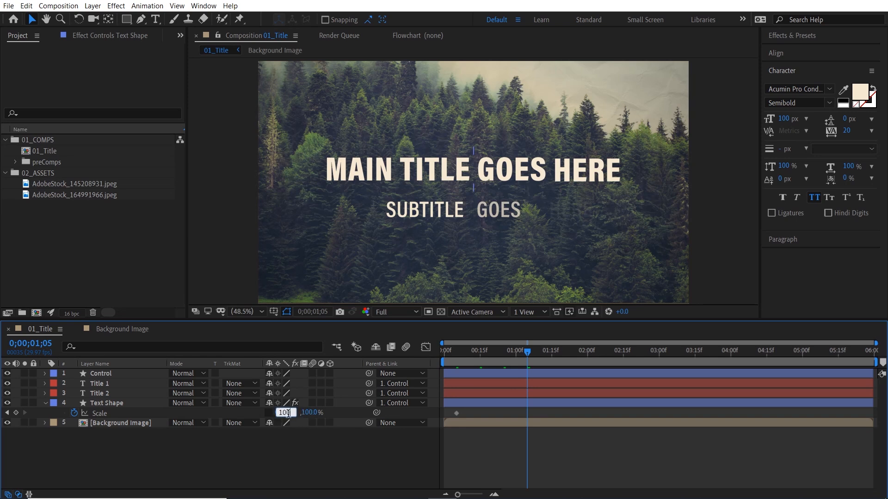
key("Return")
Play back the opening of the composition to check how the bar grows behind the title.
left_click(456, 357)
key("space")
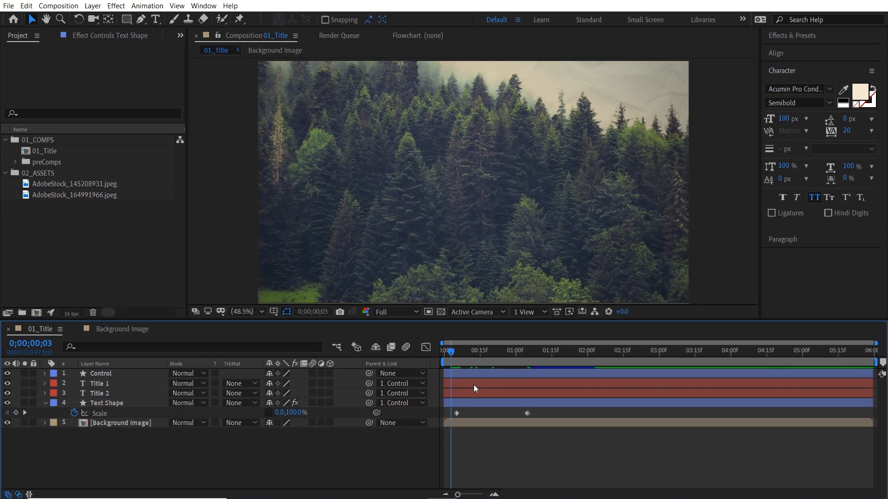
key("space")
left_click_drag(488, 354, 454, 356)
key("space")
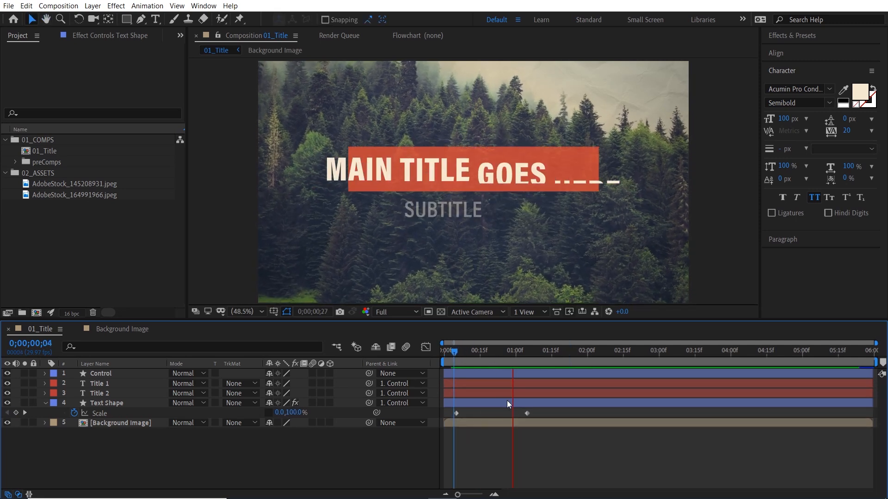
key("space")
left_click_drag(472, 354, 456, 354)
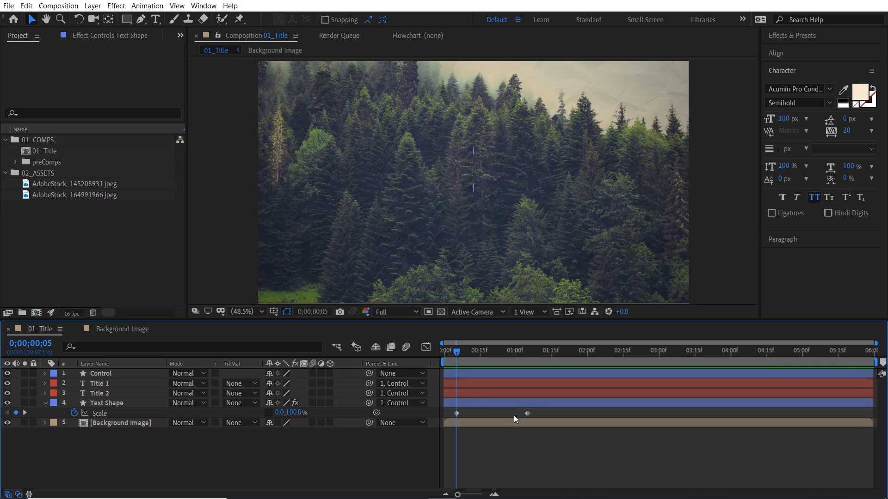
Set the first Scale keyframe's outgoing X velocity to 0 percent/sec with 50% influence and preview the motion.
left_click(457, 413)
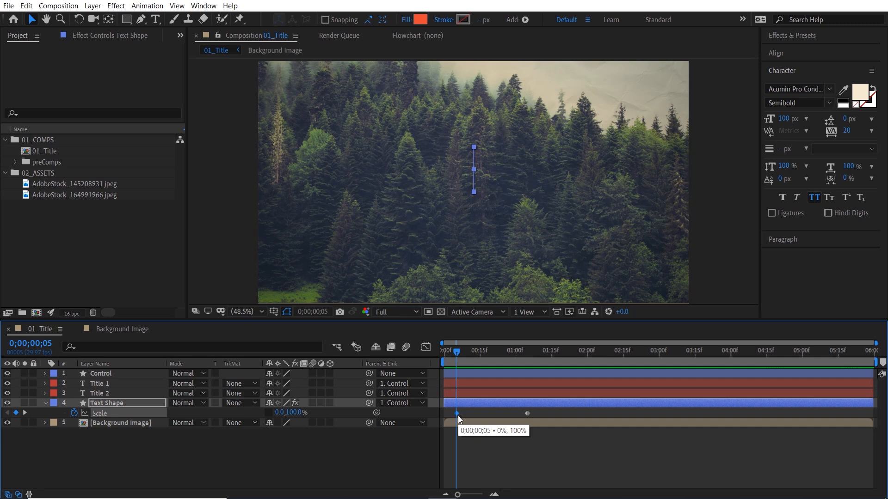
right_click(457, 414)
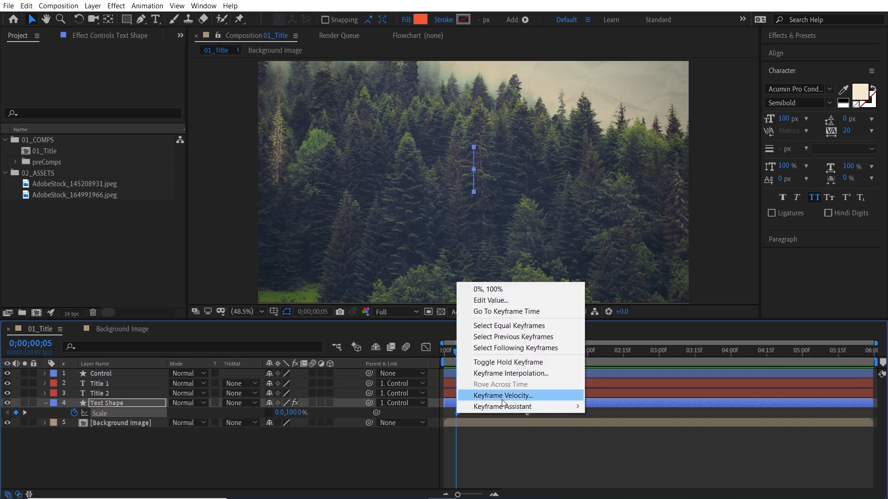
left_click(473, 427)
left_click(455, 416)
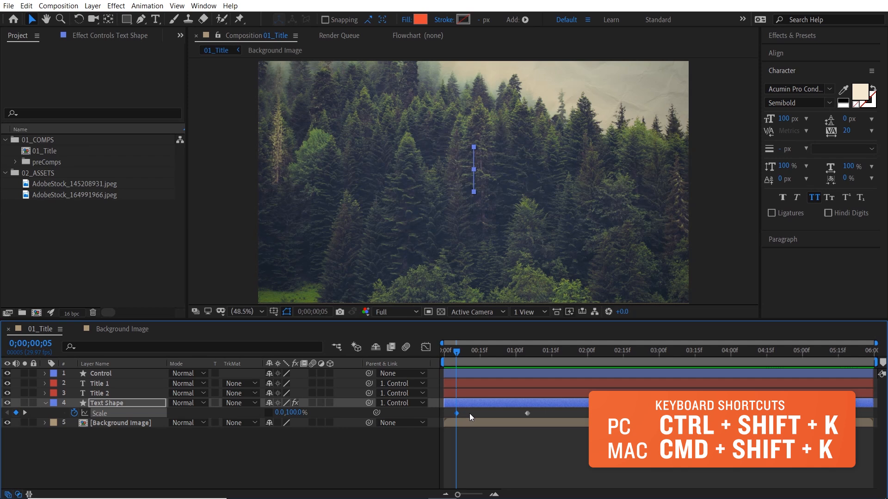
key("ctrl+shift+k")
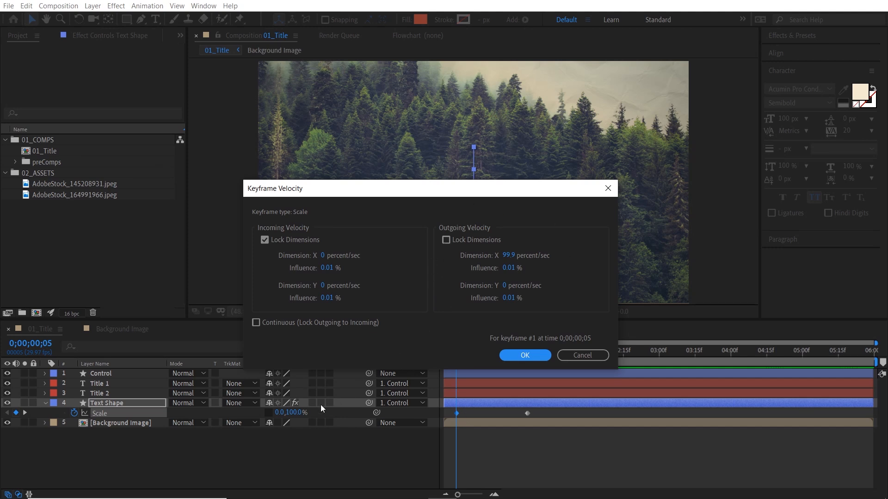
left_click(509, 255)
type("0")
left_click(556, 273)
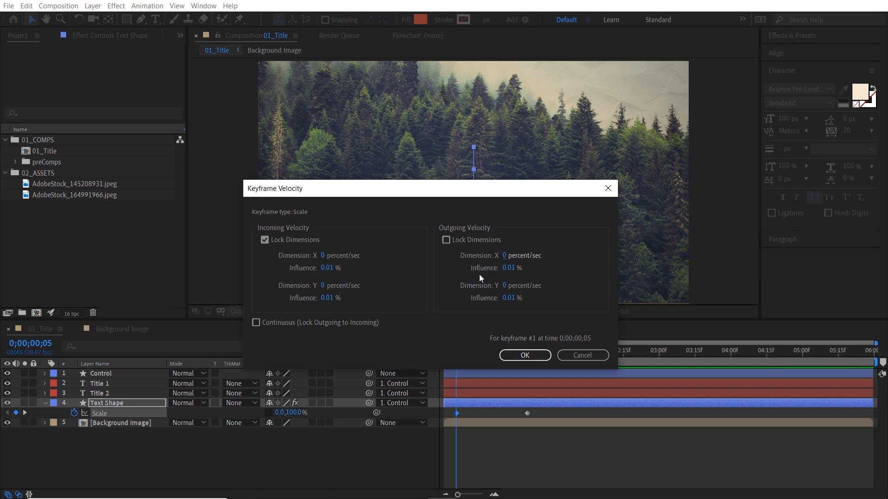
left_click(508, 270)
type("5")
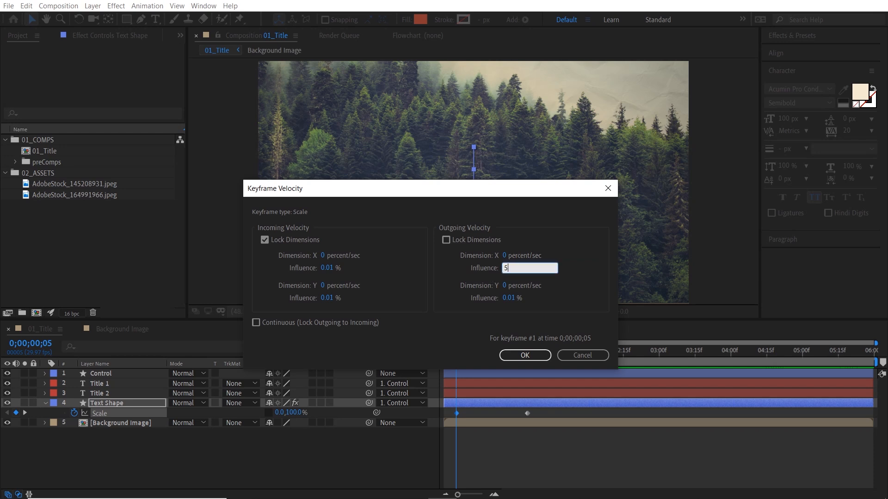
left_click(561, 296)
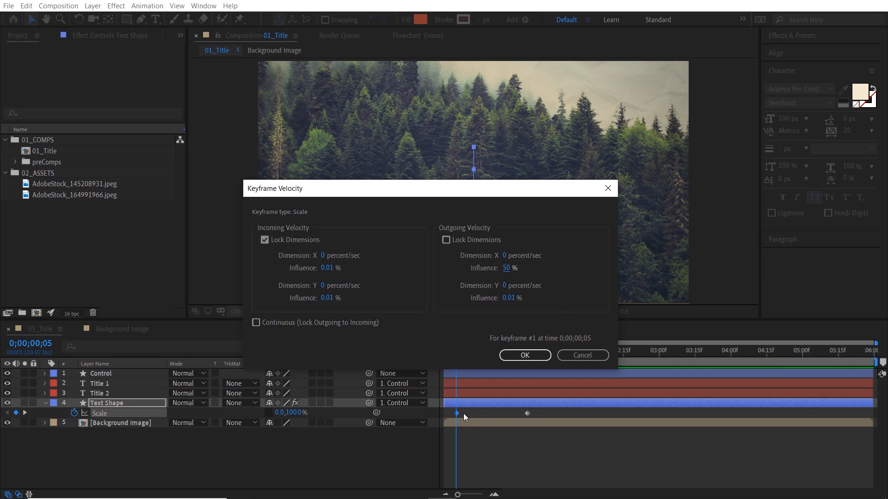
left_click(525, 355)
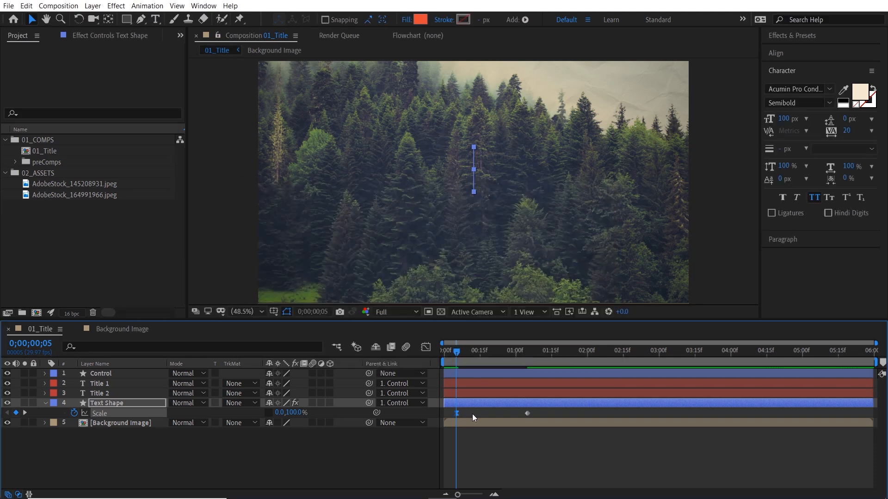
key("space")
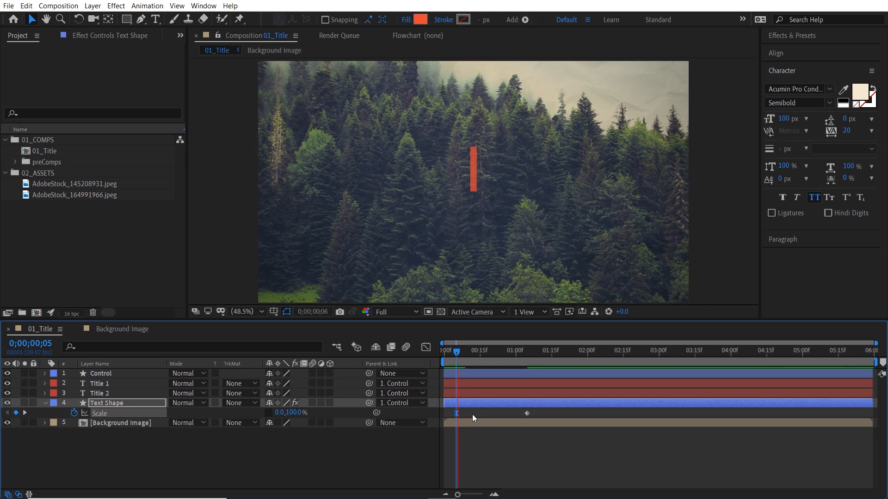
left_click_drag(468, 352, 497, 350)
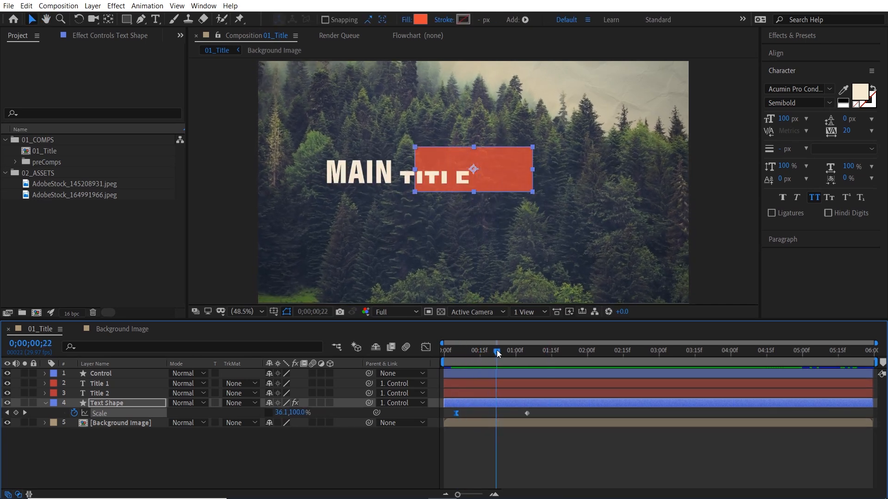
Set the second Scale keyframe's incoming X velocity to 0 percent/sec with 80% influence.
right_click(528, 414)
left_click(534, 415)
left_click_drag(534, 410, 519, 418)
key("ctrl+shift+k")
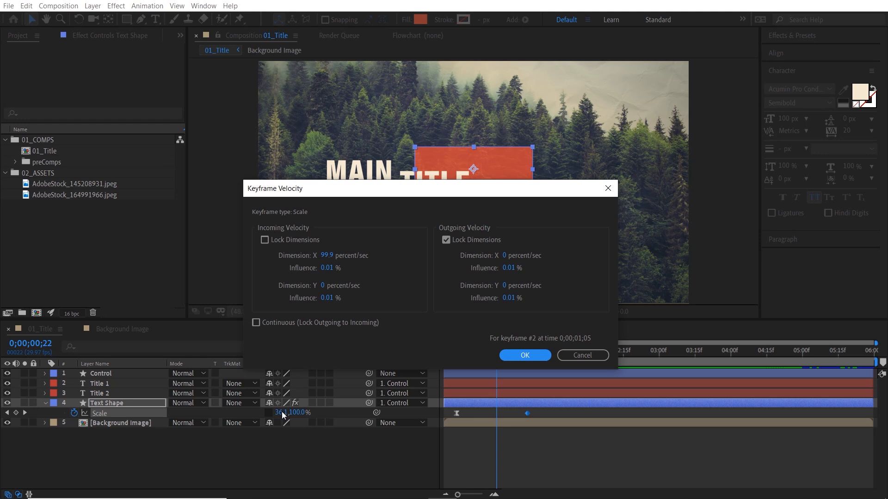
left_click(325, 255)
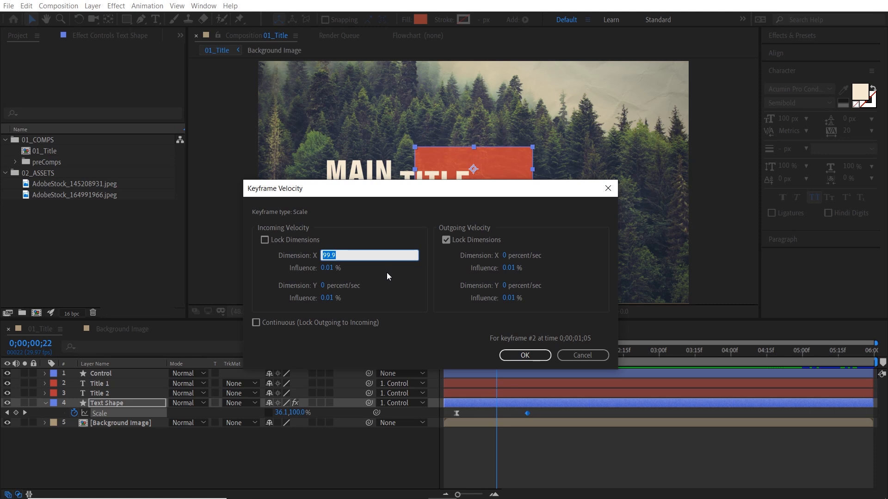
type("0")
key("Tab")
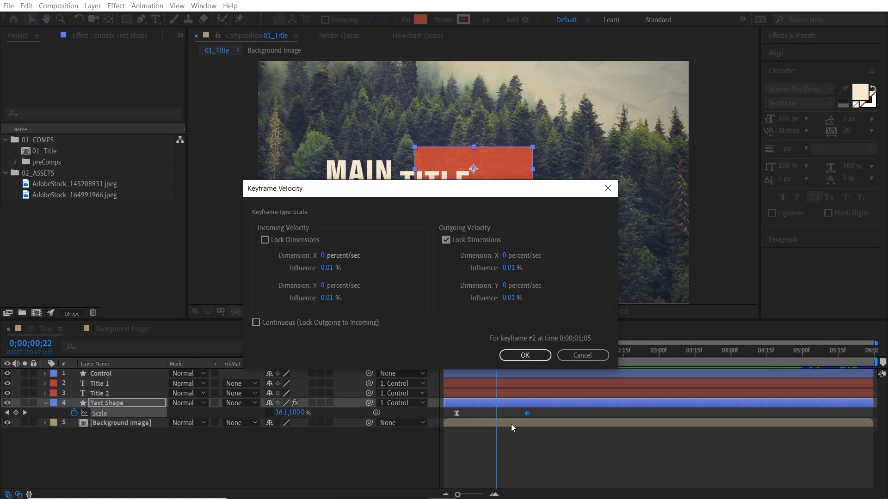
left_click(328, 272)
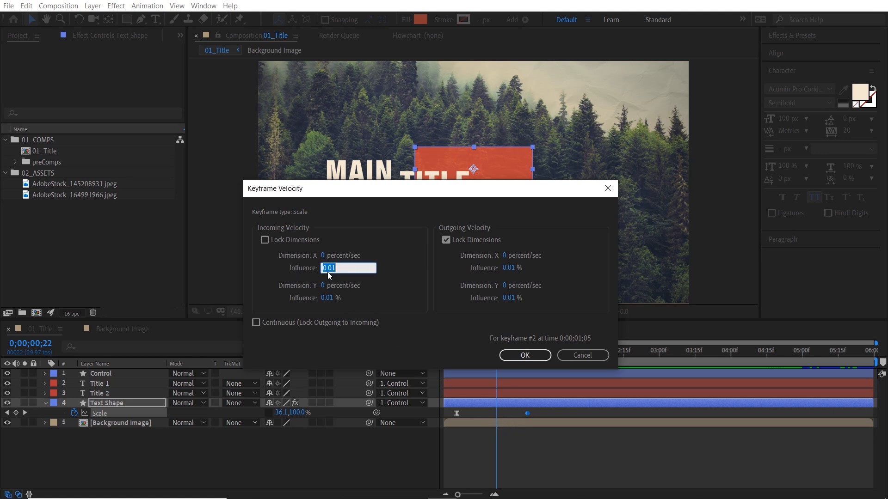
type("80")
key("Return")
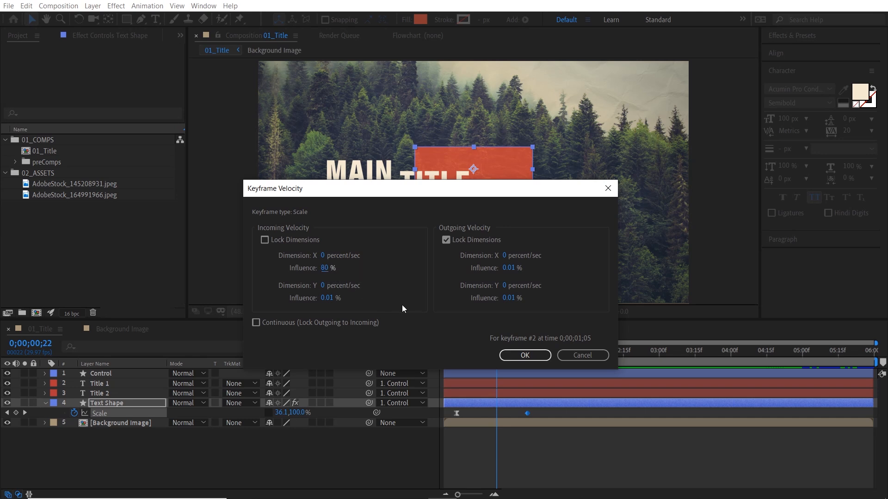
left_click(525, 356)
Play back the eased bar animation from the start of the composition.
left_click(451, 355)
key("space")
left_click_drag(495, 356, 443, 354)
key("space")
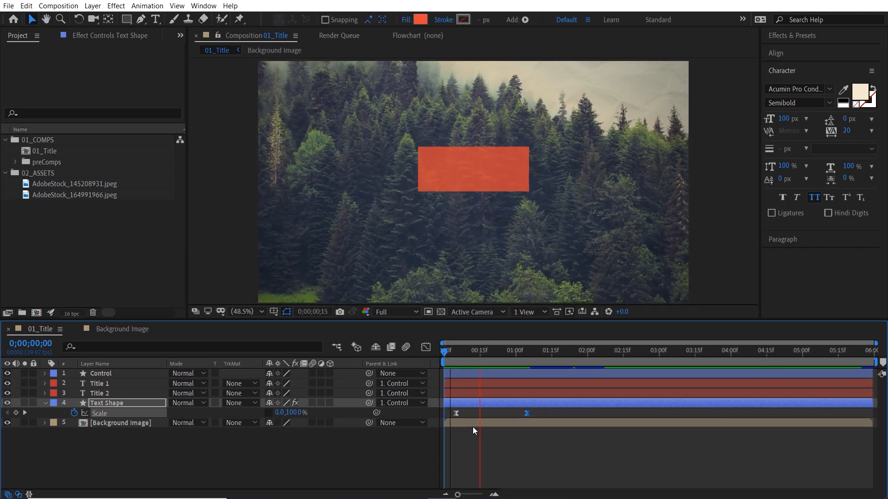
left_click(553, 355)
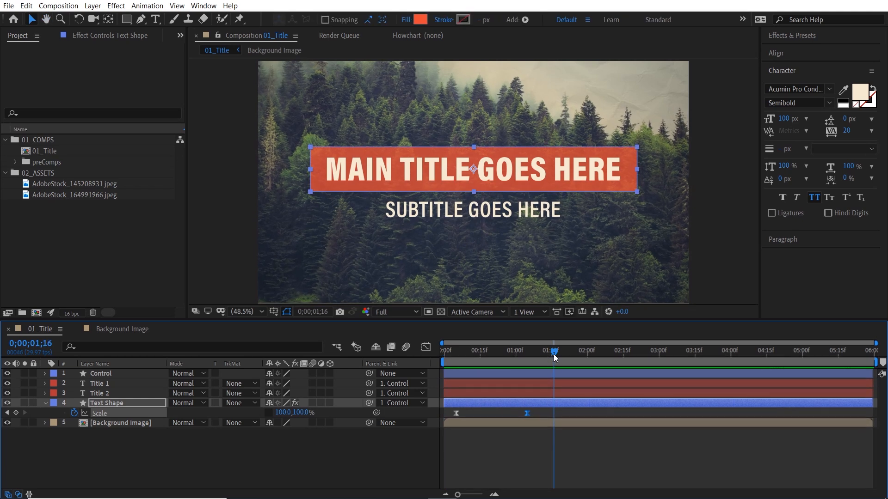
Copy both Scale keyframes of the Text Shape layer and paste them at 0;00;04;10.
left_click_drag(542, 411, 454, 420)
key("ctrl+c")
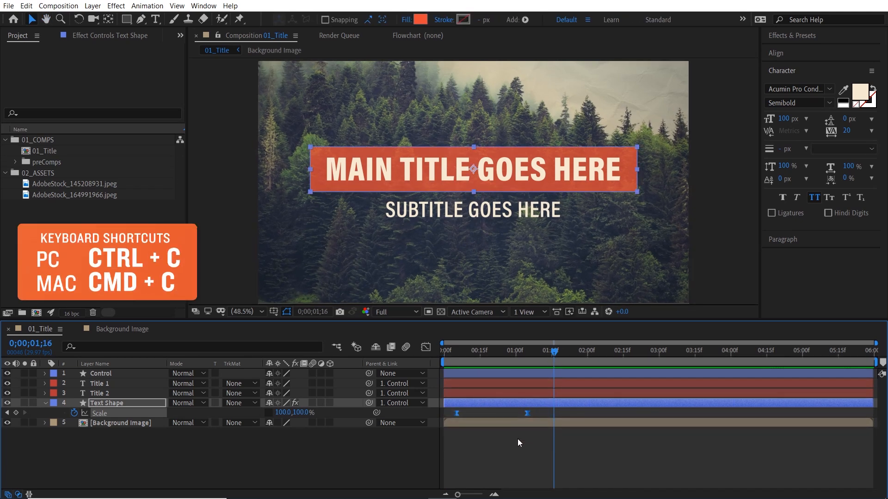
left_click(754, 353)
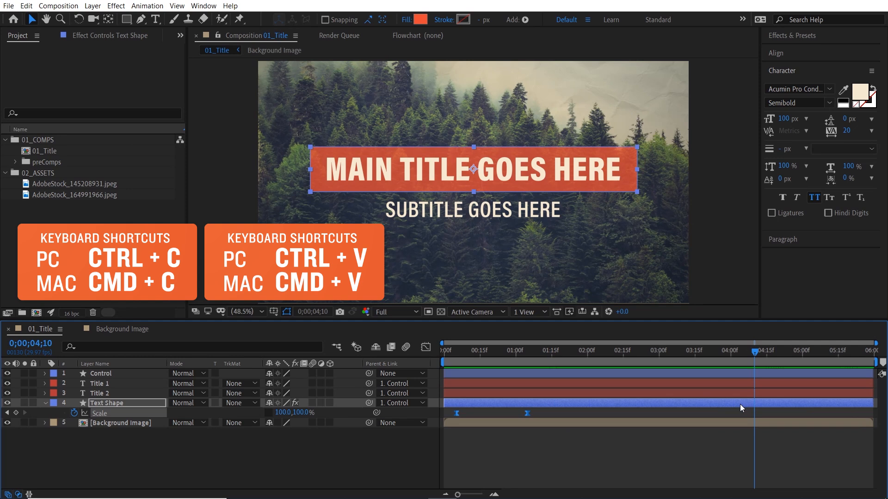
key("ctrl+v")
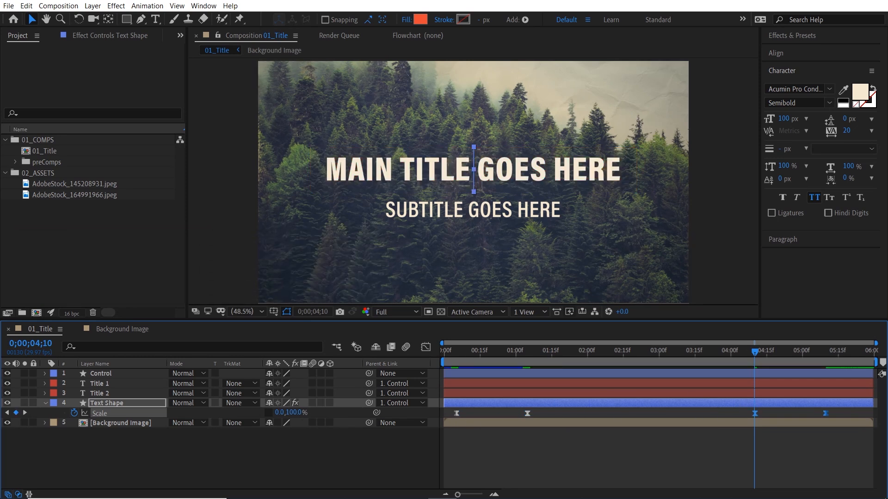
Shift the pasted pair of Scale keyframes so that the last one sits at 0;00;05;24.
left_click_drag(828, 349, 871, 350)
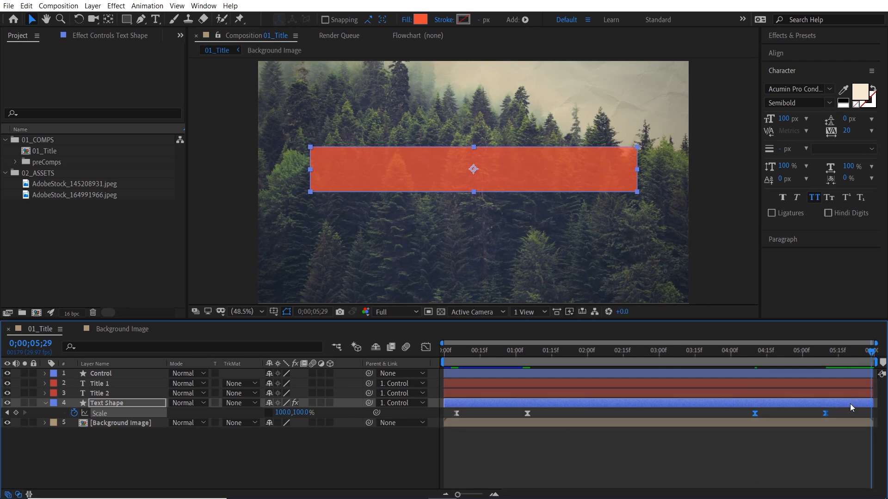
key("Page_Up")
key("Page_Up")
key("Page_Up")
key("Page_Up")
key("Page_Up")
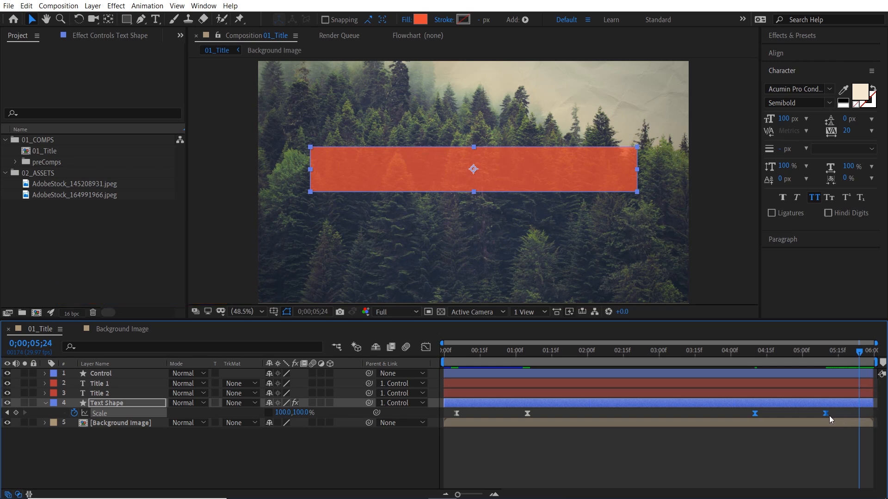
left_click_drag(825, 414, 860, 419)
left_click_drag(756, 357, 726, 370)
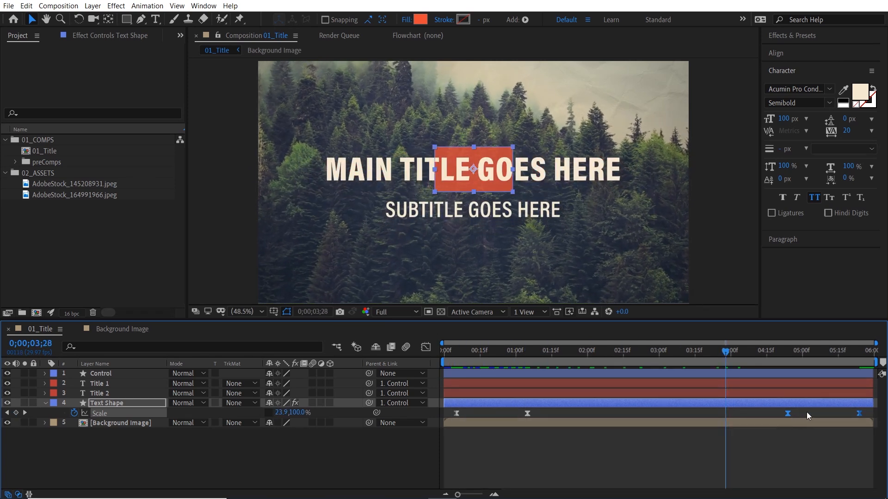
Time-reverse the last two Scale keyframes of the Text Shape layer so the bar scales back out.
left_click_drag(776, 412, 861, 425)
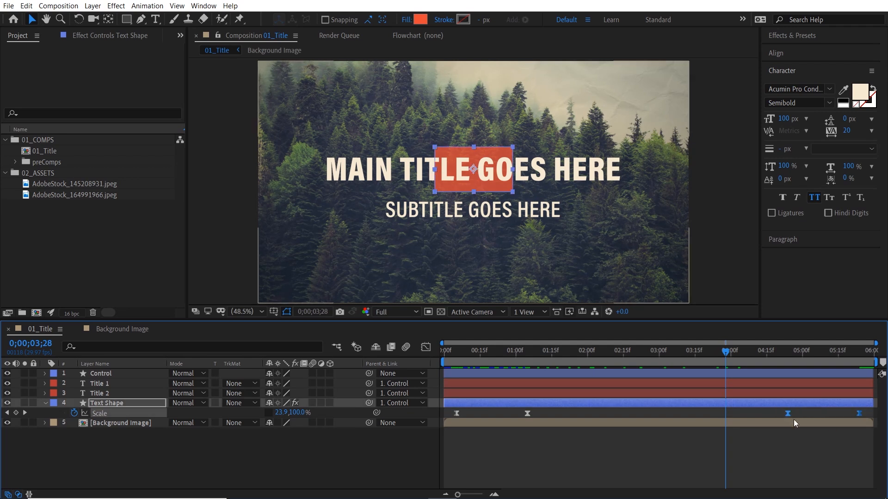
right_click(787, 412)
mouse_move(822, 407)
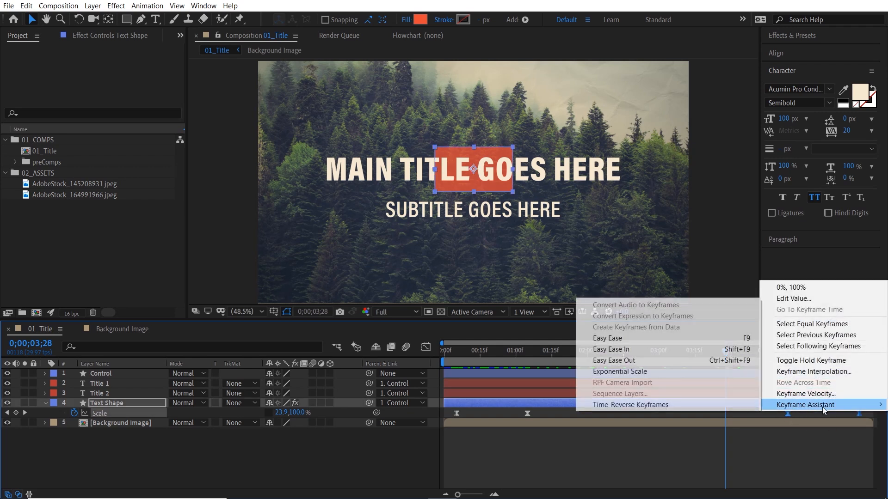
left_click(646, 407)
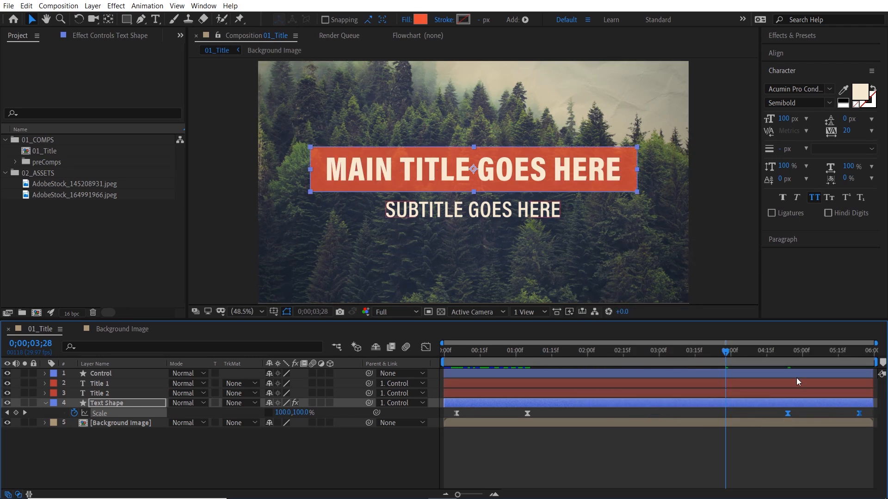
Play back the bar's animation from the start of the composition and again from 0;00;04;21.
left_click_drag(772, 354, 443, 391)
key("space")
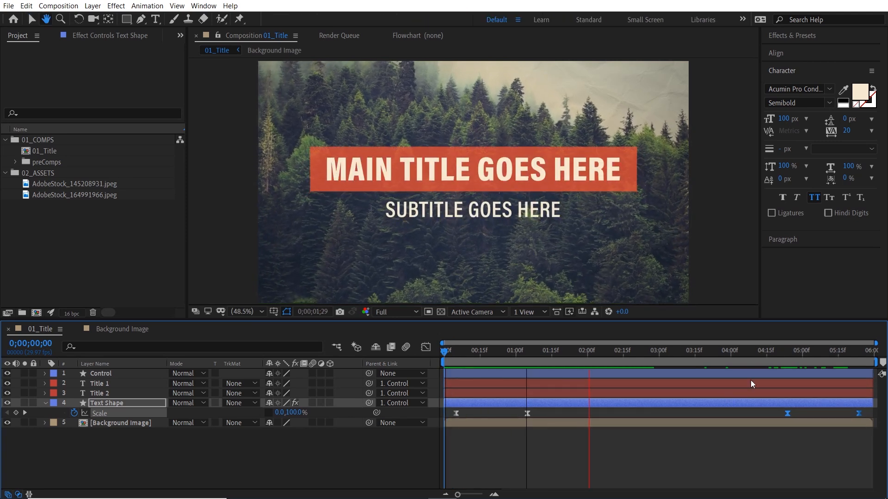
left_click(781, 353)
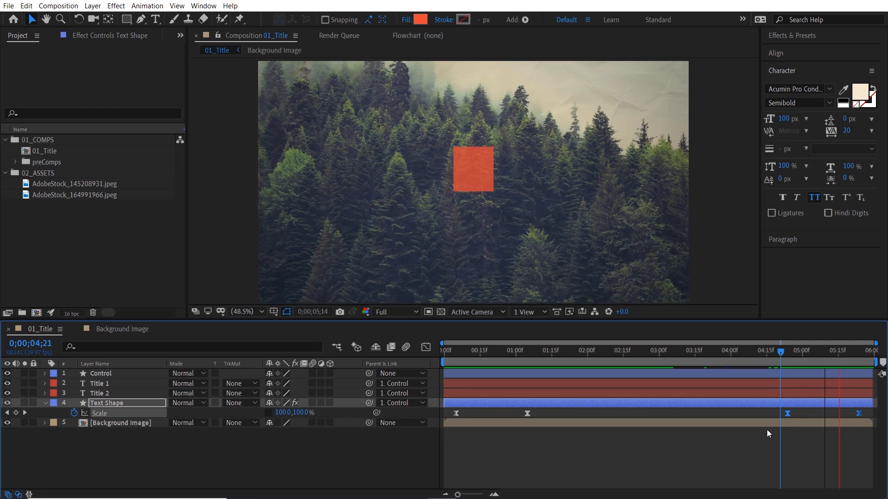
key("space")
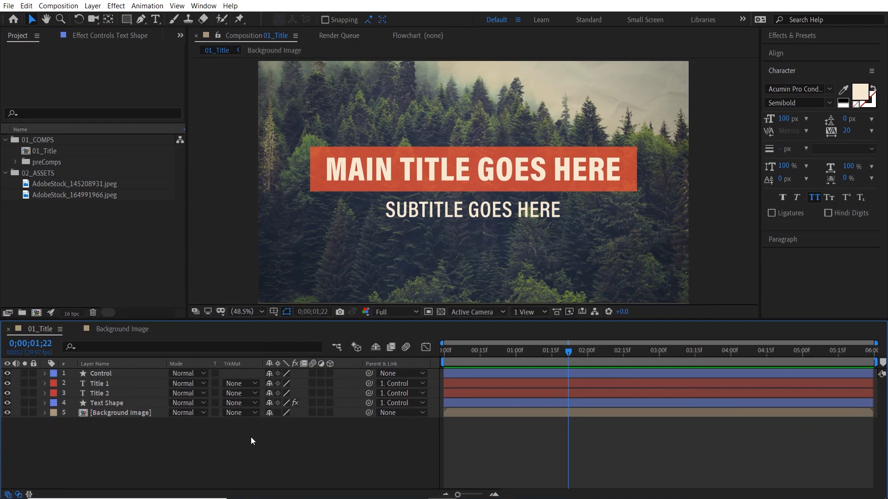
Reveal the Scale property of the Text Shape layer and copy all four of its keyframes.
left_click(118, 413)
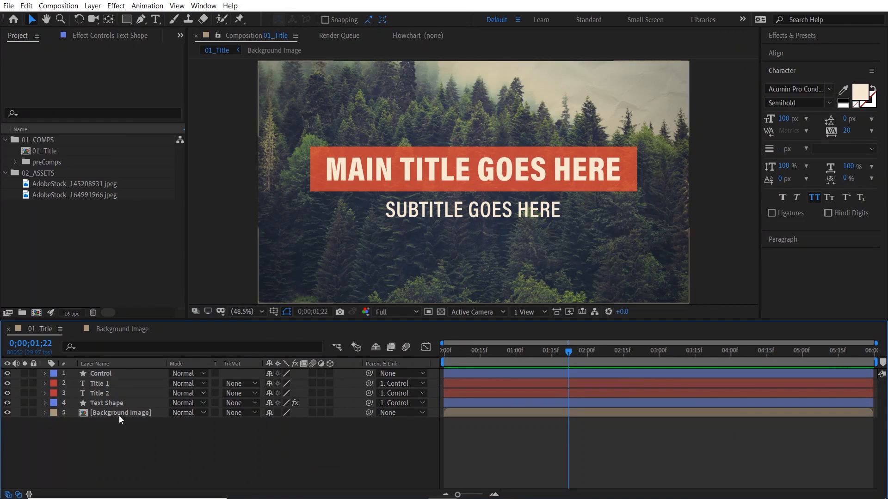
left_click(505, 353)
left_click_drag(495, 355, 533, 356)
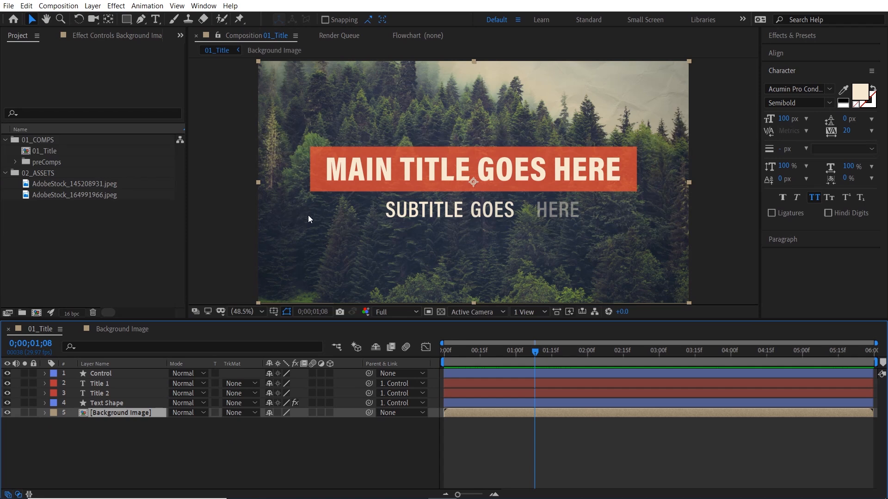
left_click(127, 403)
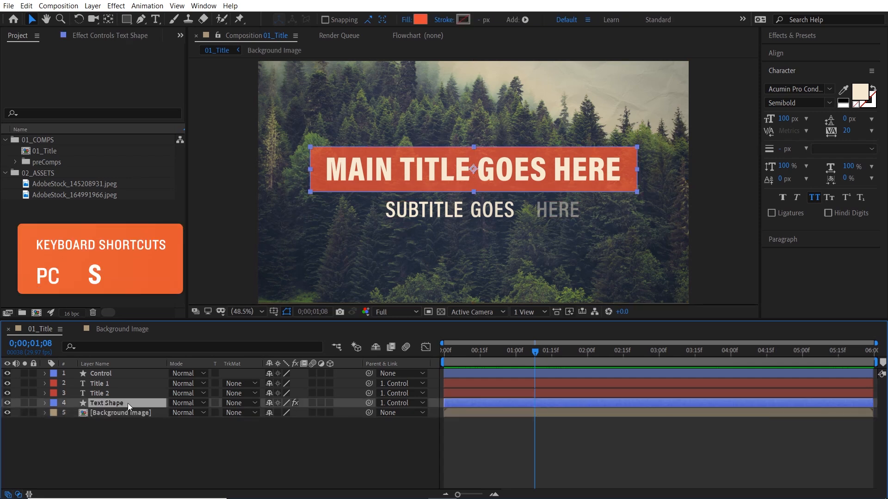
key("s")
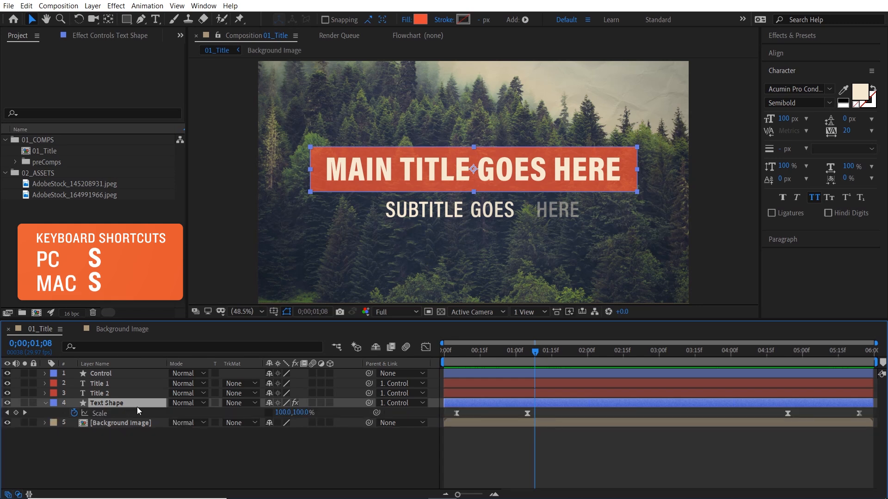
left_click(112, 413)
key("ctrl+c")
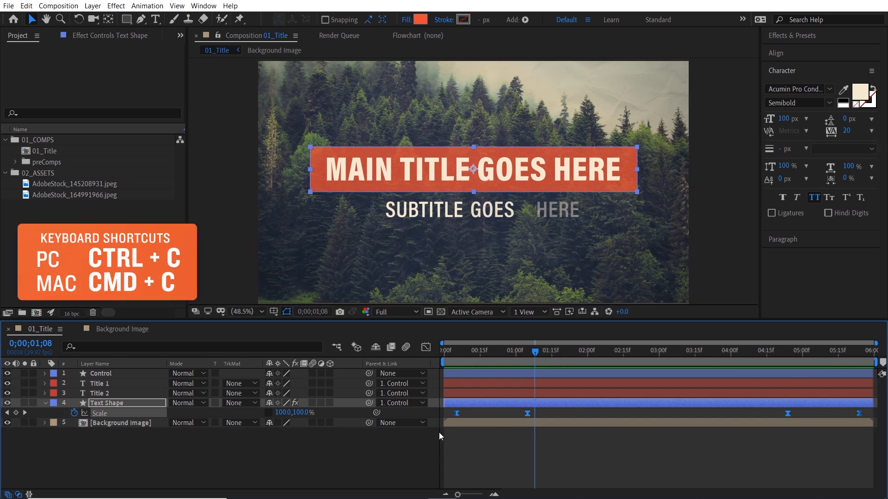
Paste the copied keyframes onto the Background Image layer's Scale property at 0;00;00;00.
left_click(157, 423)
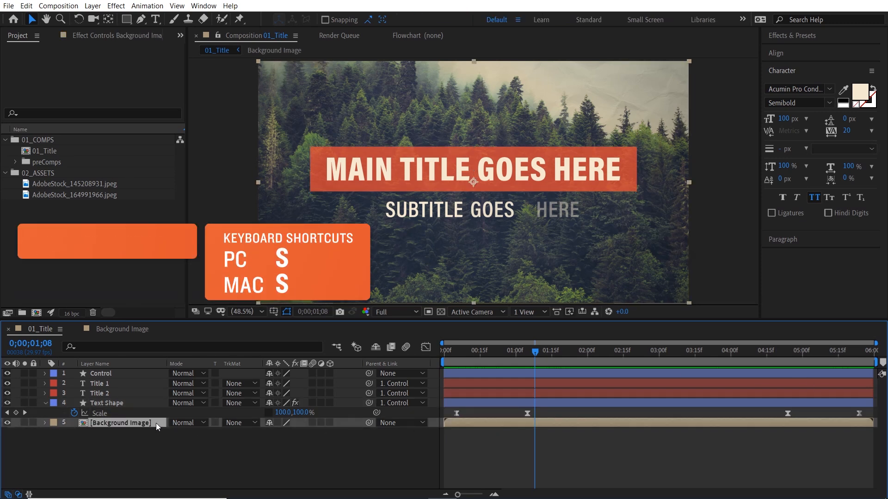
key("s")
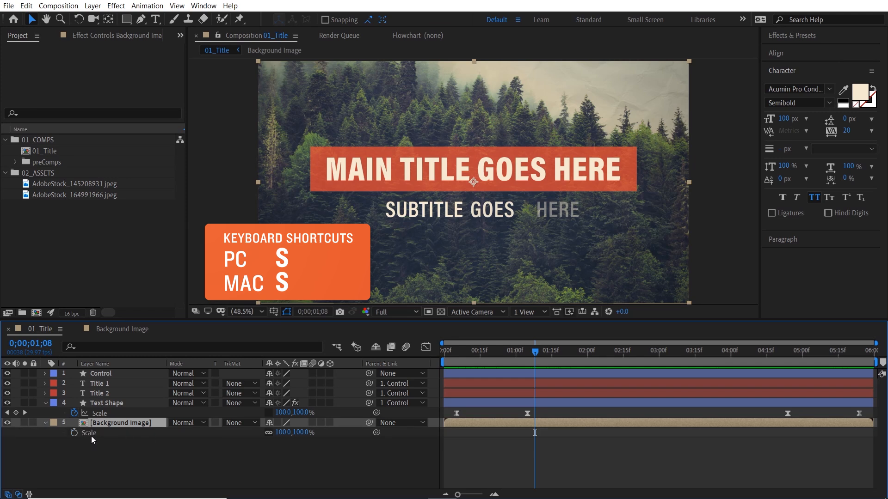
left_click_drag(537, 353, 428, 365)
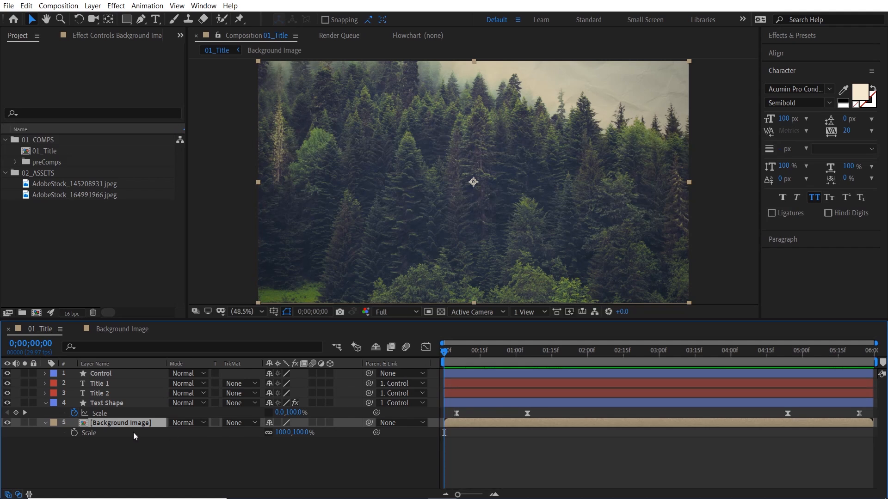
left_click(121, 432)
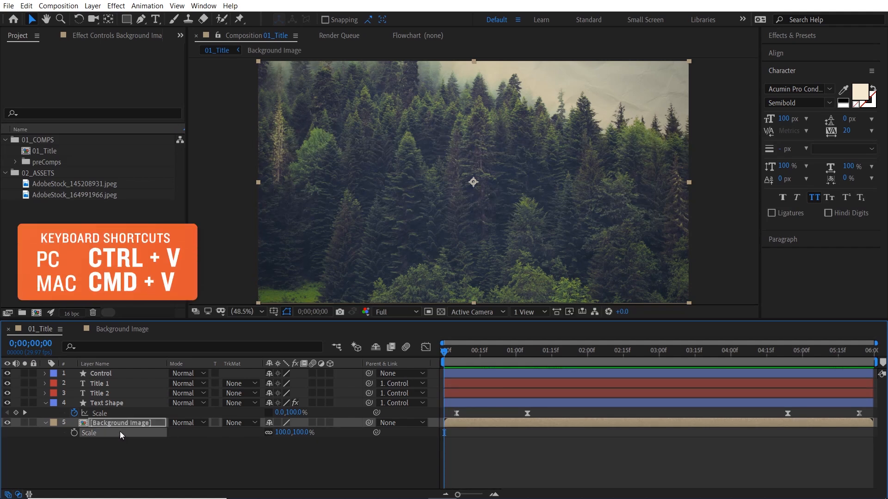
key("ctrl+v")
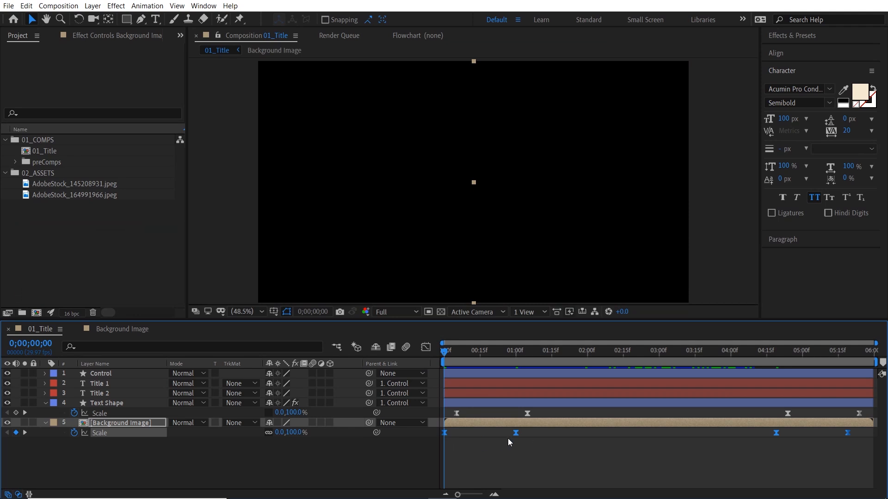
Shift the Background Image layer's last two Scale keyframes to the end of the composition and preview the opening animation.
left_click_drag(758, 431, 871, 434)
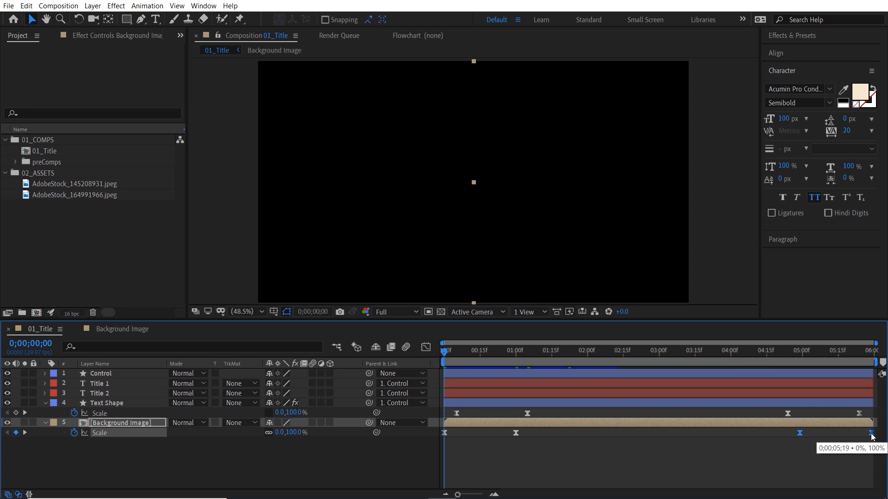
left_click_drag(590, 354, 463, 370)
left_click_drag(520, 373, 571, 373)
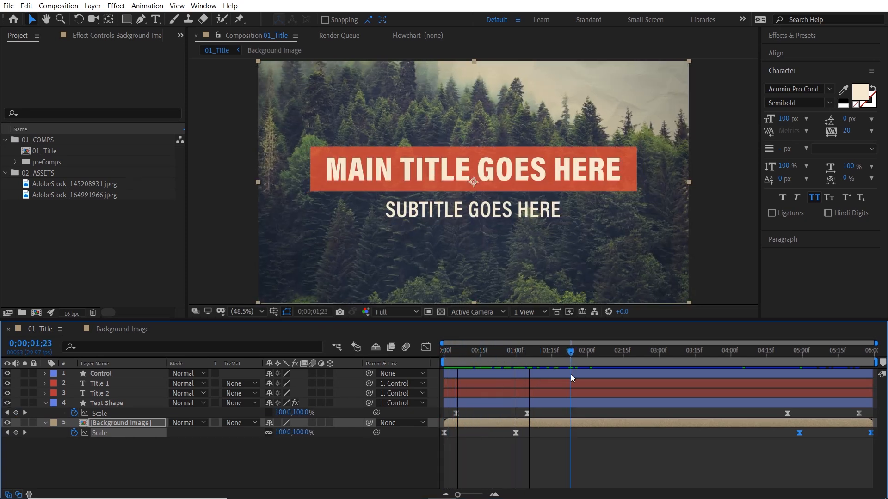
left_click(598, 425)
left_click_drag(536, 359, 484, 359)
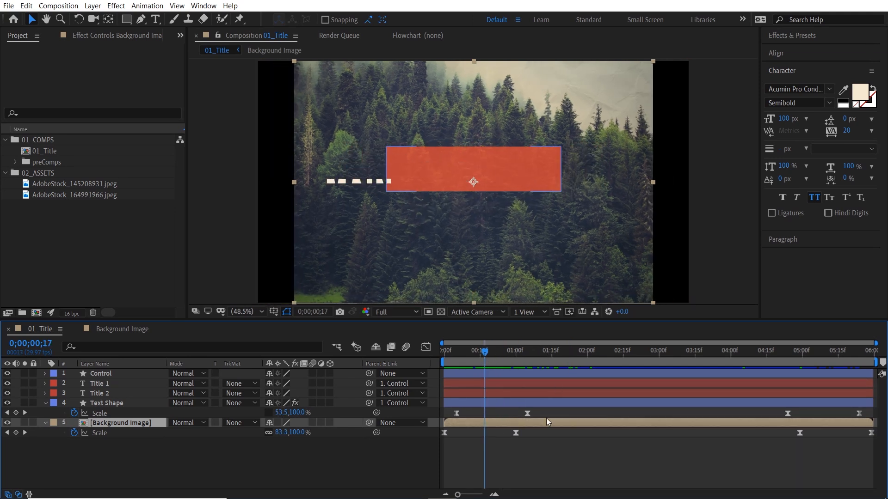
Try a freehand rectangular mask around the title area on the Background Image layer, and undo it.
left_click(125, 19)
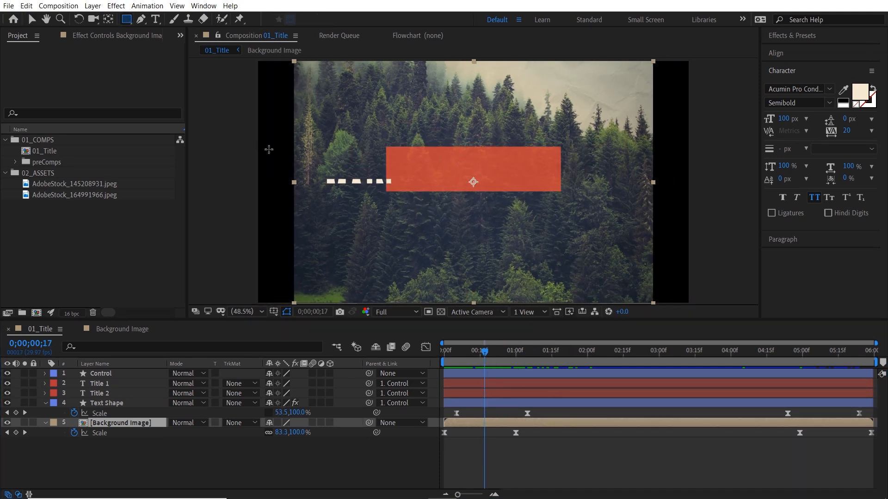
left_click_drag(271, 141, 408, 200)
left_click_drag(527, 236, 632, 242)
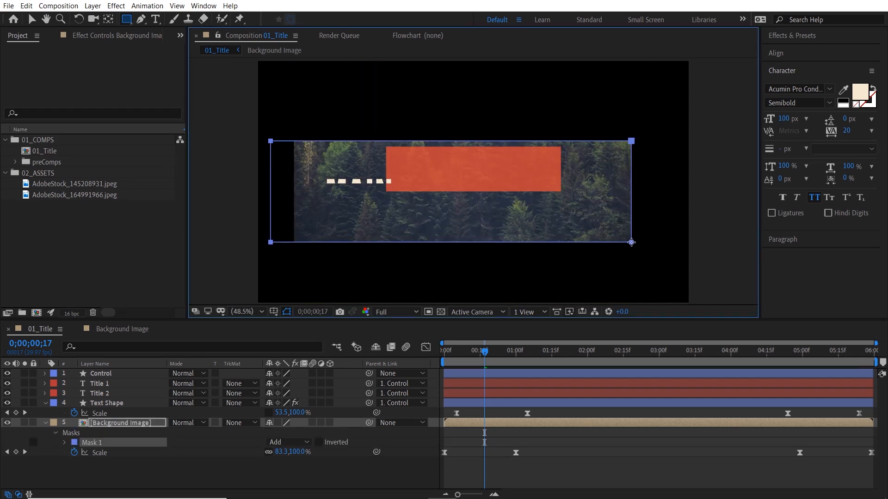
key("ctrl+z")
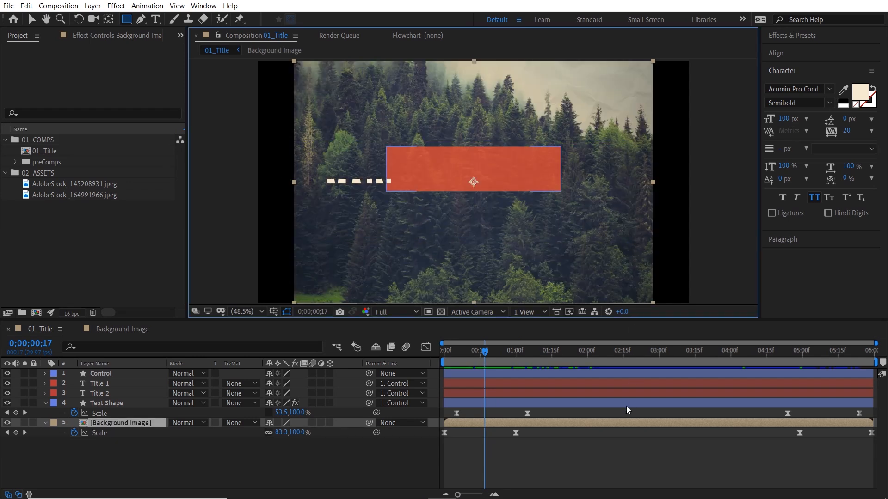
At 0;00;01;26, add a rectangular mask covering the whole Background Image layer and return to the Selection tool.
left_click_drag(536, 354, 578, 359)
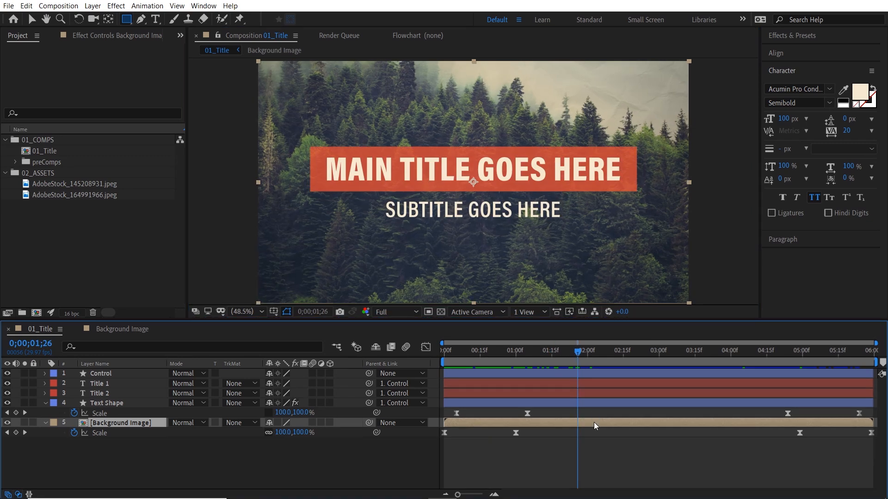
double_click(126, 19)
key("v")
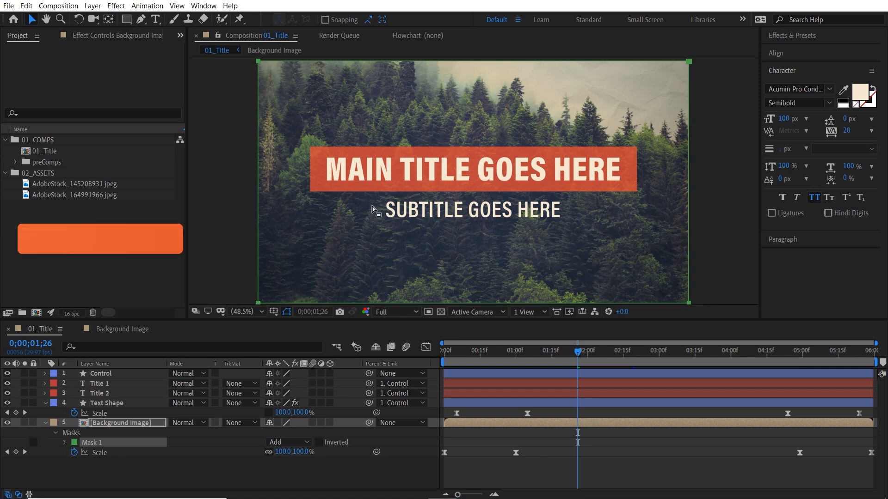
Show the Proportional Grid over the composition and check its entry among the grid and guide options.
key("alt+apostrophe")
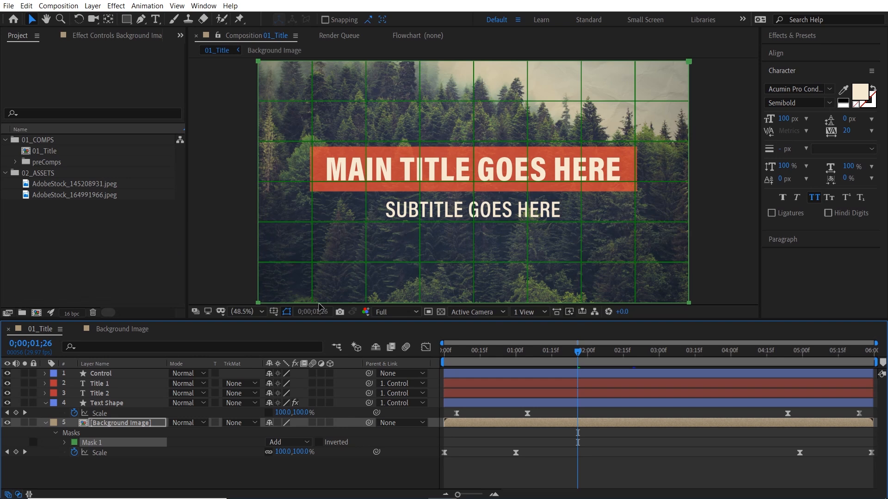
left_click(274, 312)
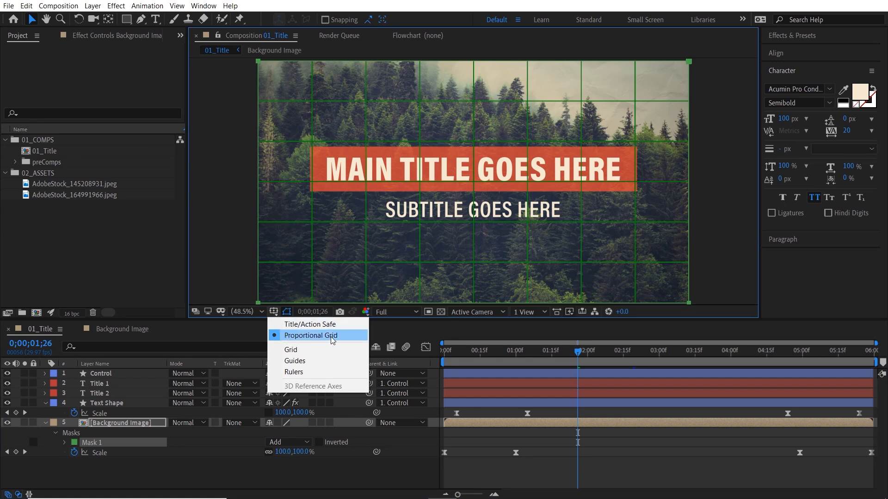
left_click(418, 449)
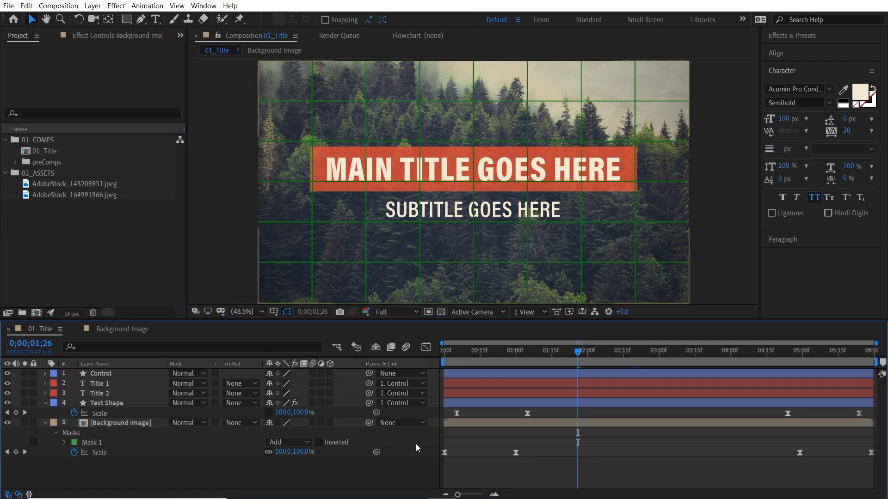
Change the colour of the Background Image layer's Mask 1 to yellow, FFF100.
left_click(97, 443)
left_click(257, 305)
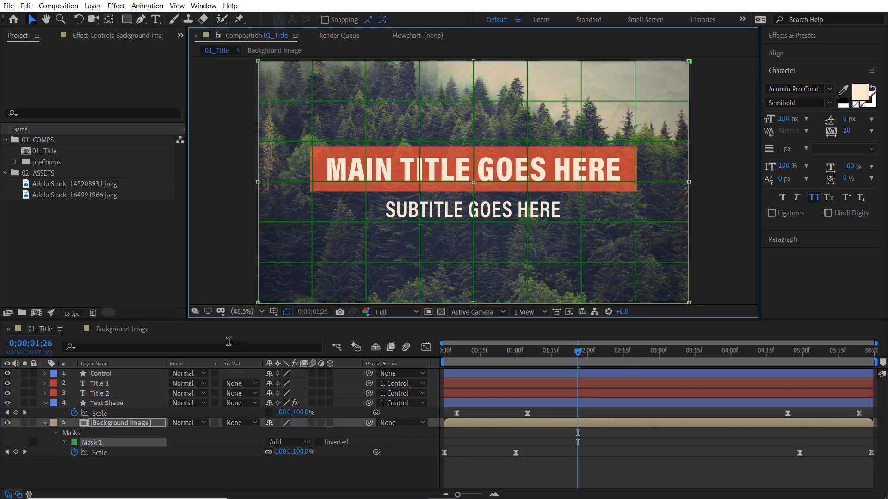
left_click(74, 443)
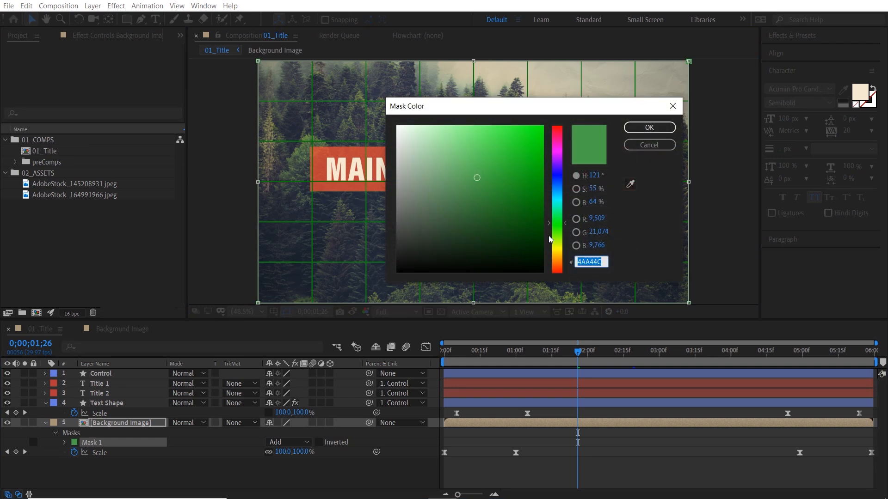
left_click(558, 250)
left_click(537, 149)
left_click(649, 128)
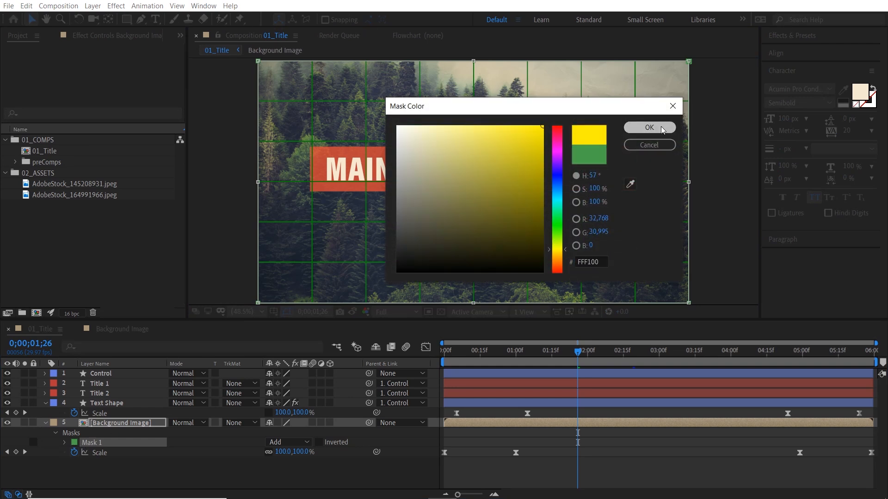
Shrink the Background Image mask symmetrically to the middle two rows of the proportional grid, keeping its full width.
double_click(688, 303)
left_click_drag(473, 303, 489, 225)
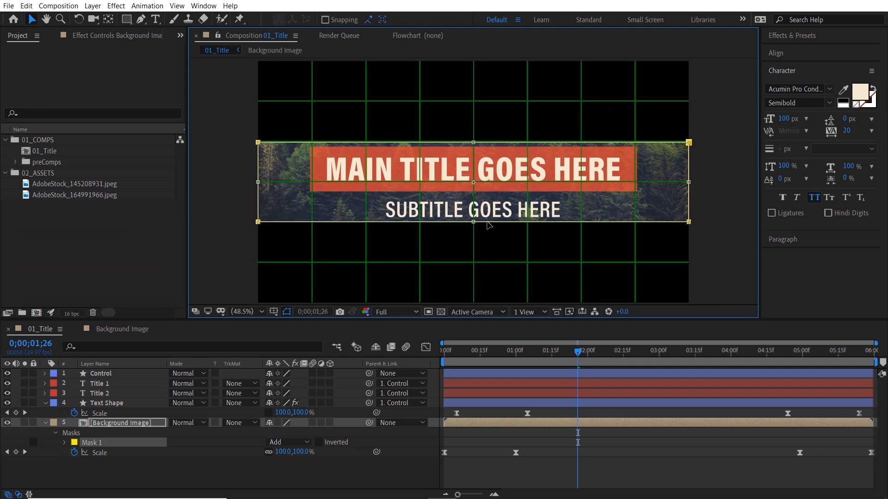
left_click_drag(525, 357, 557, 359)
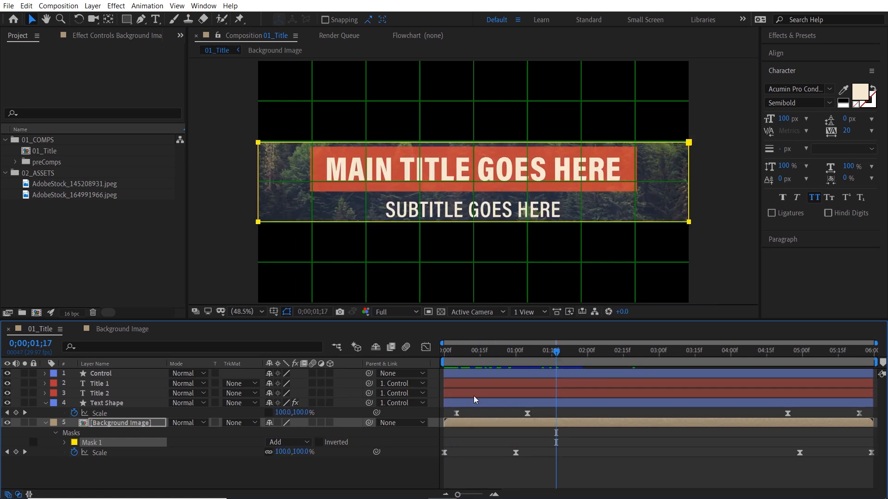
Duplicate the Background Image layer and expand the lower copy's mask symmetrically to the middle four rows of the proportional grid.
left_click(159, 427)
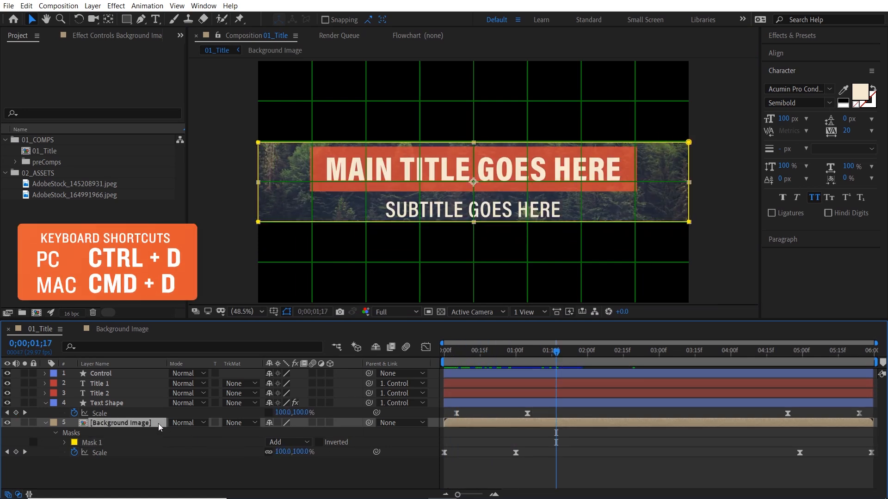
key("ctrl+d")
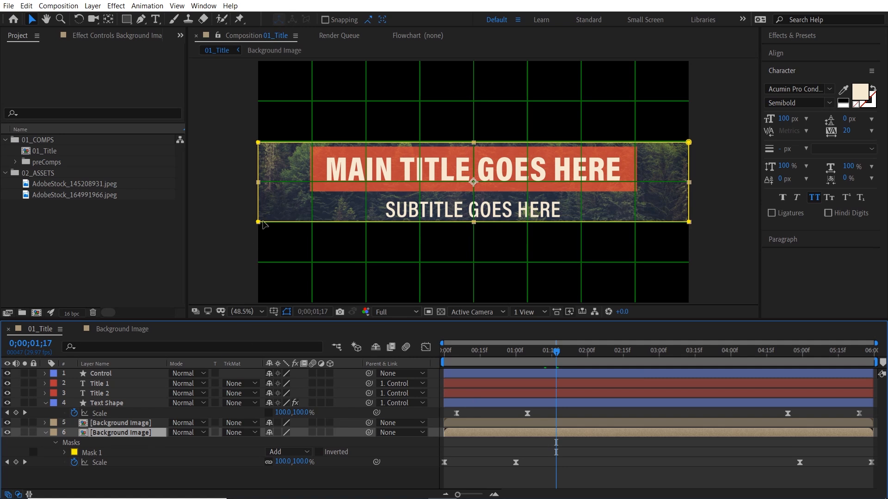
left_click(258, 223)
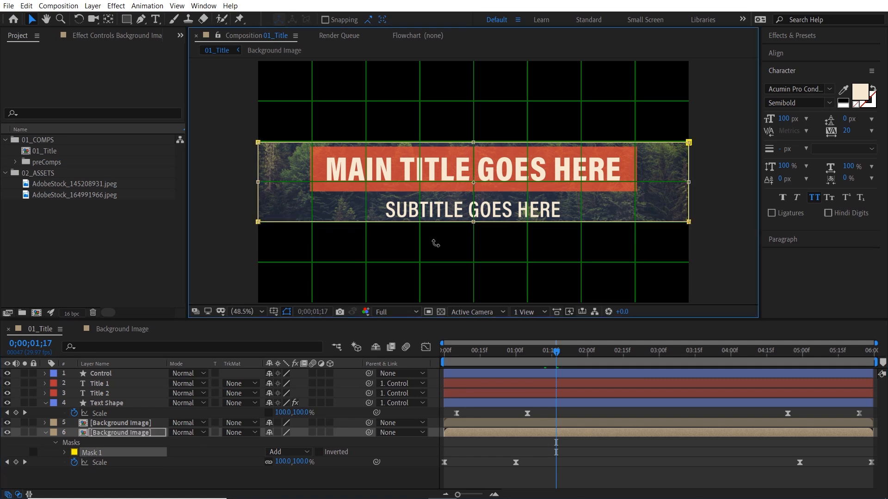
left_click_drag(474, 222, 484, 266)
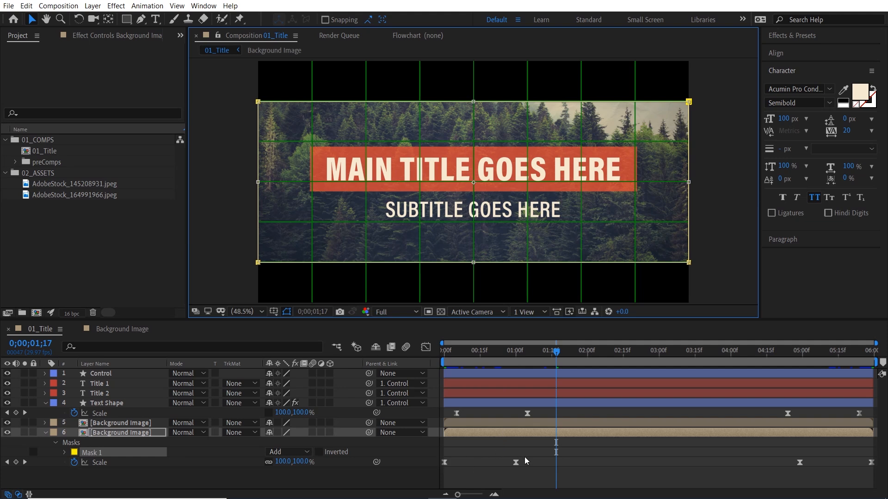
Delay the first two Scale keyframes of the lower Background Image copy by five frames, starting at 0;00;00;05.
left_click_drag(512, 357, 437, 366)
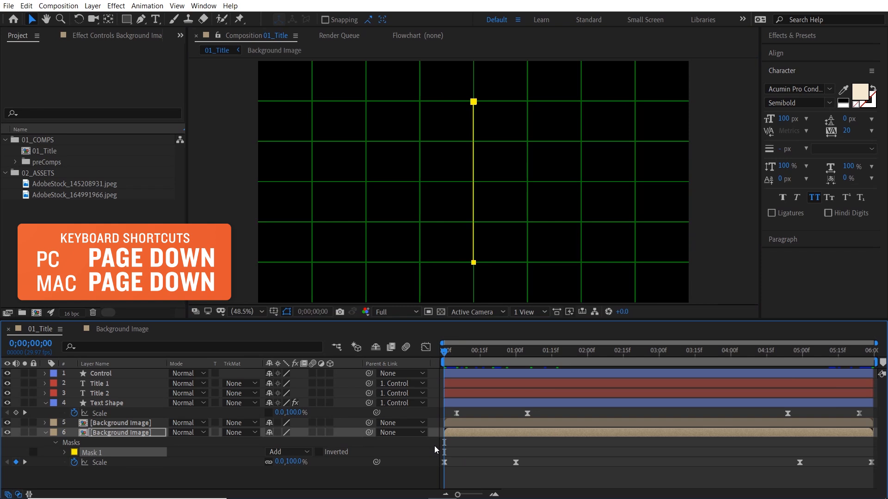
key("Page_Down")
key("Page_Down")
key("Page_Down")
key("Page_Down")
key("Page_Down")
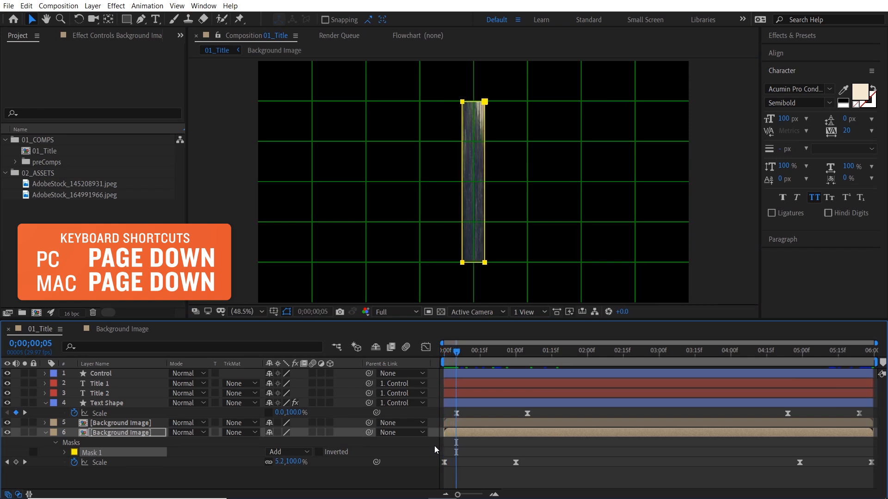
left_click_drag(535, 459, 457, 466)
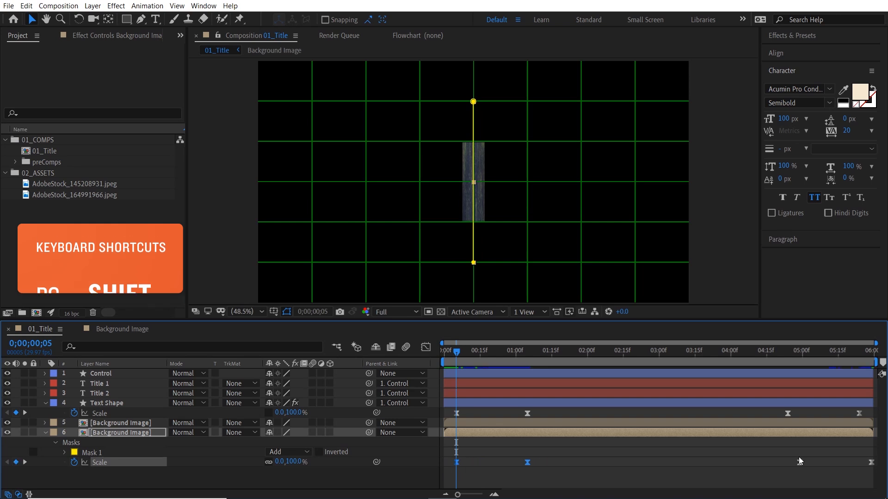
Move the last two Scale keyframes of the lower Background Image copy five frames earlier, in line with the Text Shape's closing keyframes.
left_click_drag(827, 362, 873, 382)
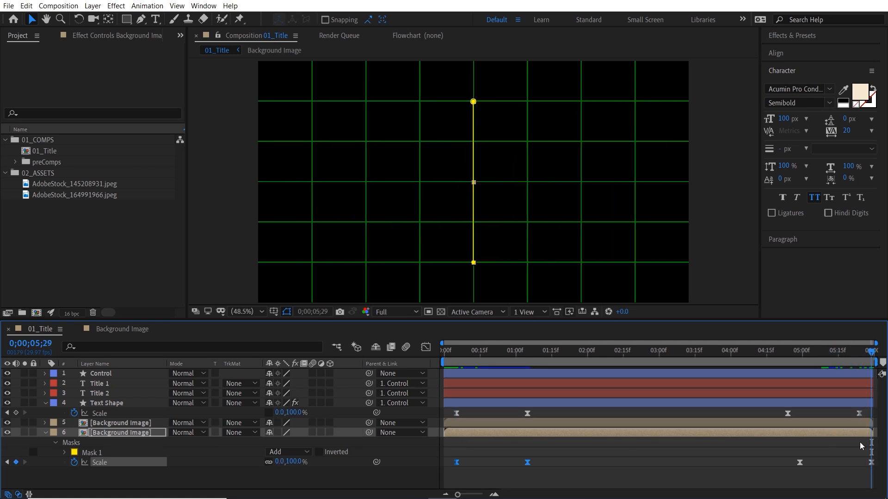
key("Page_Up")
key("Page_Up")
key("Page_Up")
key("Page_Up")
key("Page_Up")
left_click_drag(780, 457, 861, 466)
Preview the two-strip background reveal from the start of the composition and clear the layer selection.
left_click_drag(859, 353, 439, 393)
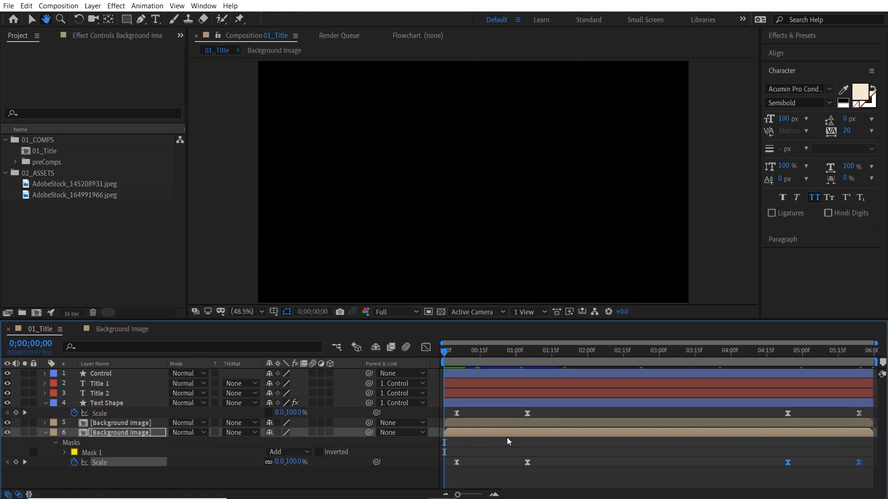
key("space")
left_click_drag(477, 355, 527, 383)
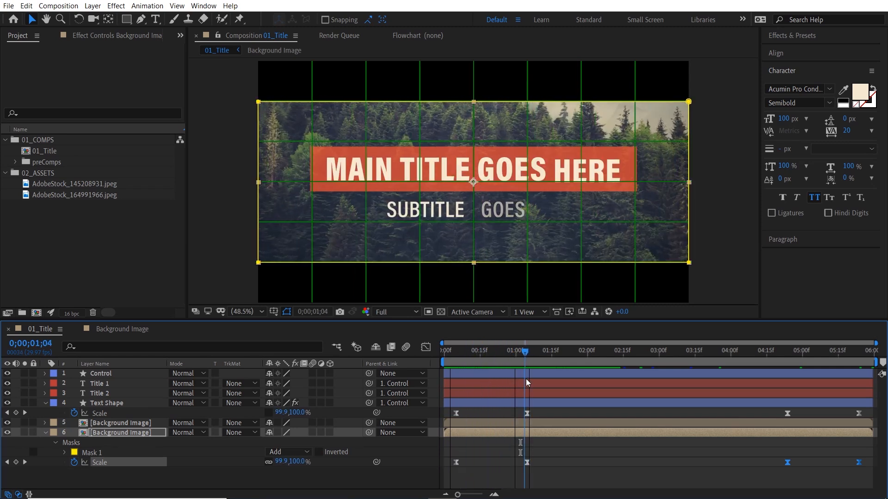
left_click(594, 454)
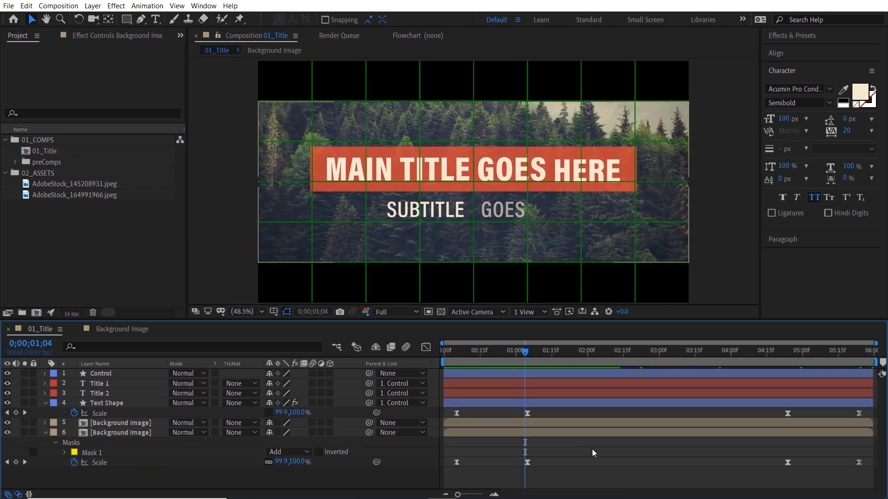
Duplicate the lower Background Image layer and delete Mask 1 from the bottom copy.
left_click(158, 432)
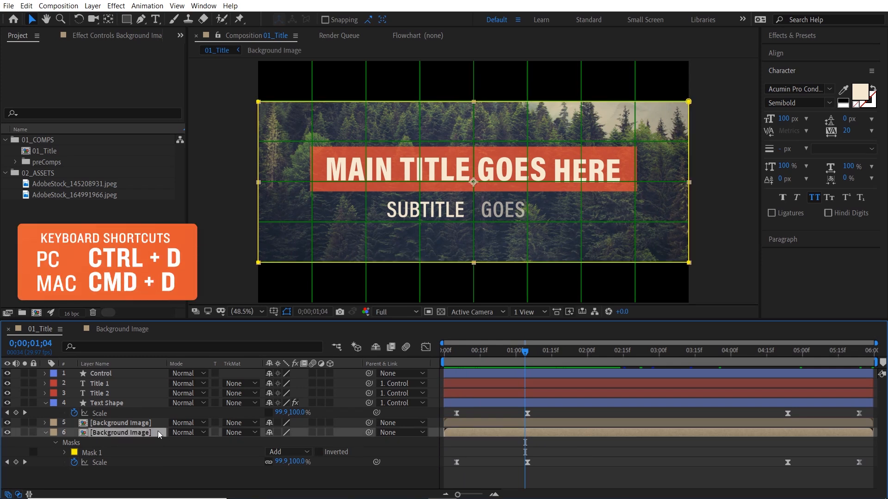
key("ctrl+d")
left_click(156, 442)
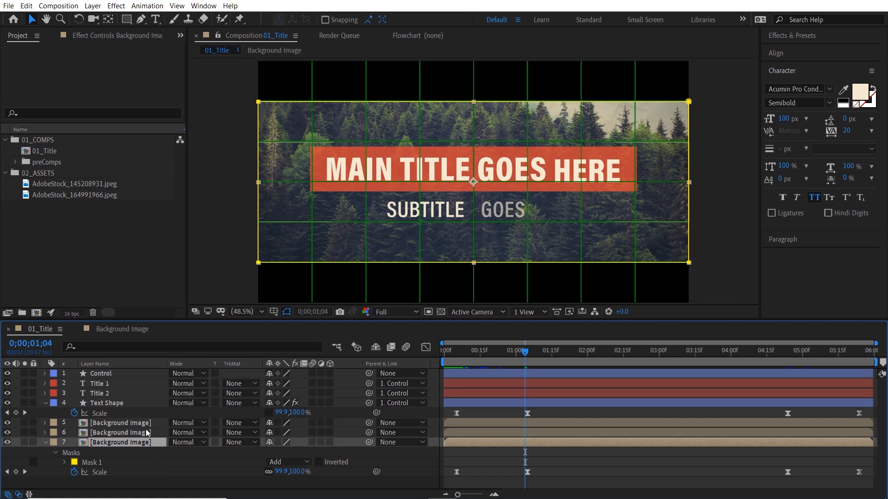
left_click(105, 462)
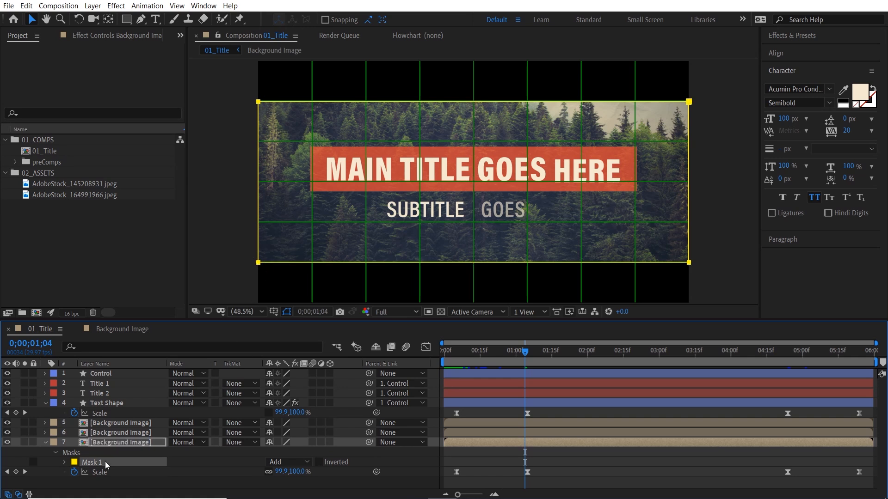
key("Delete")
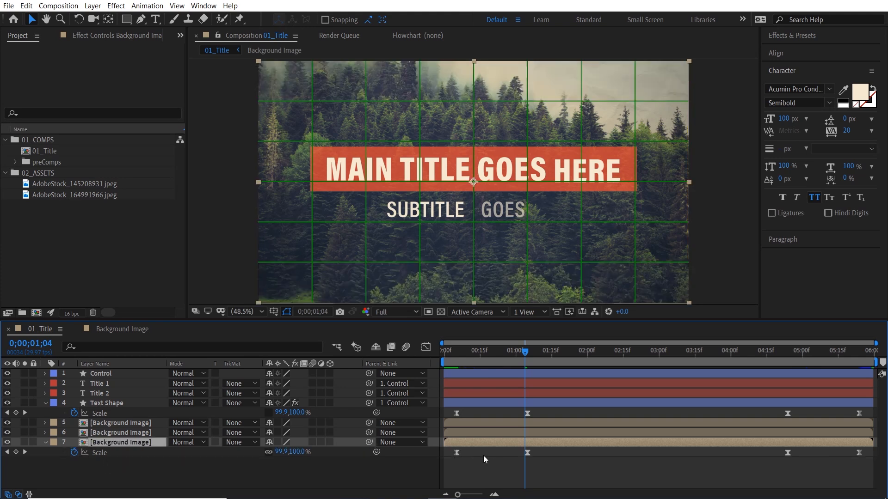
Delay the first two Scale keyframes of the unmasked Background Image layer by five frames, starting at 0;00;00;10.
left_click_drag(495, 355, 457, 358)
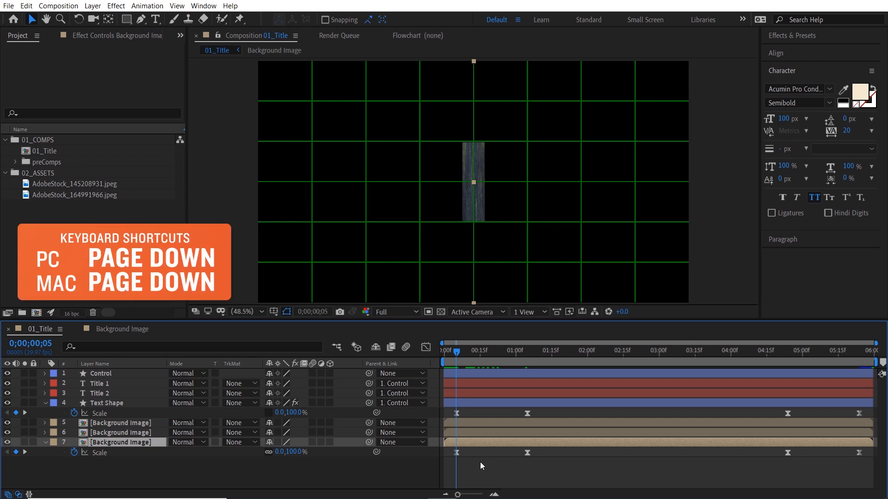
key("Page_Down")
key("Page_Down")
key("Page_Down")
key("Page_Down")
key("Page_Down")
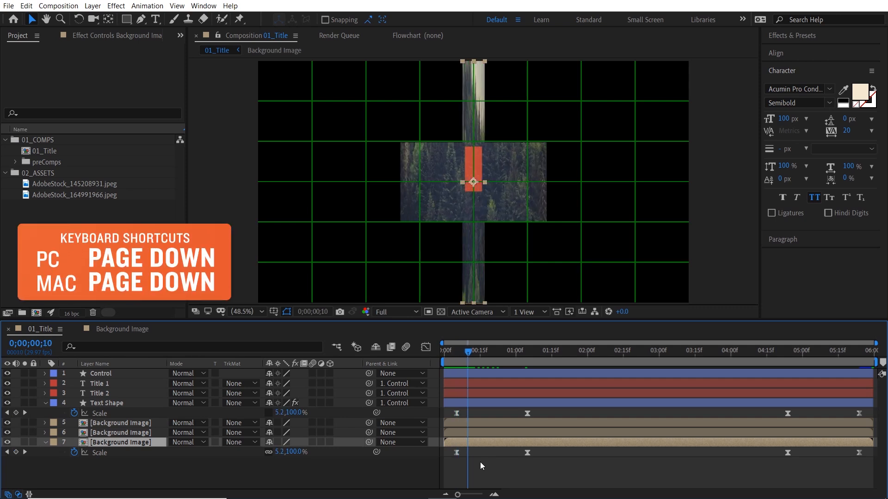
left_click_drag(556, 453, 468, 454)
Move the last two Scale keyframes of the unmasked Background Image layer five frames earlier, starting at 0;00;04;19.
left_click(787, 352)
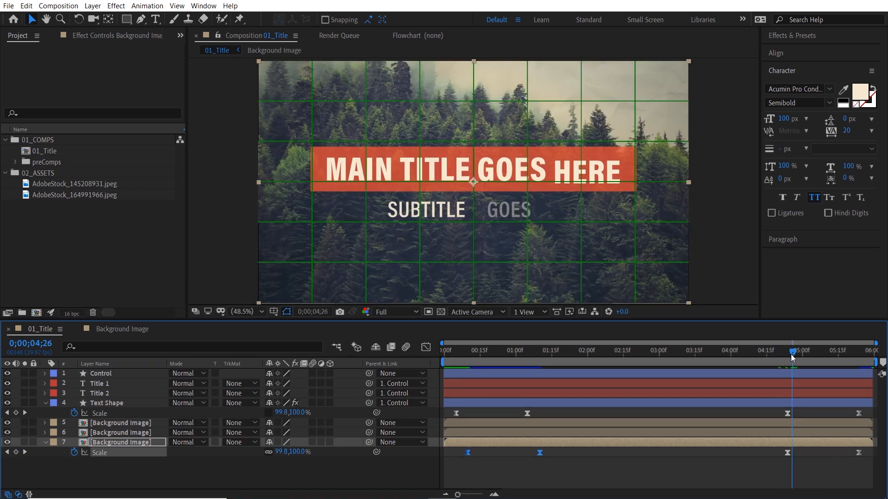
mouse_move(784, 355)
left_mouse_down()
mouse_move(723, 356)
mouse_move(786, 356)
left_mouse_up()
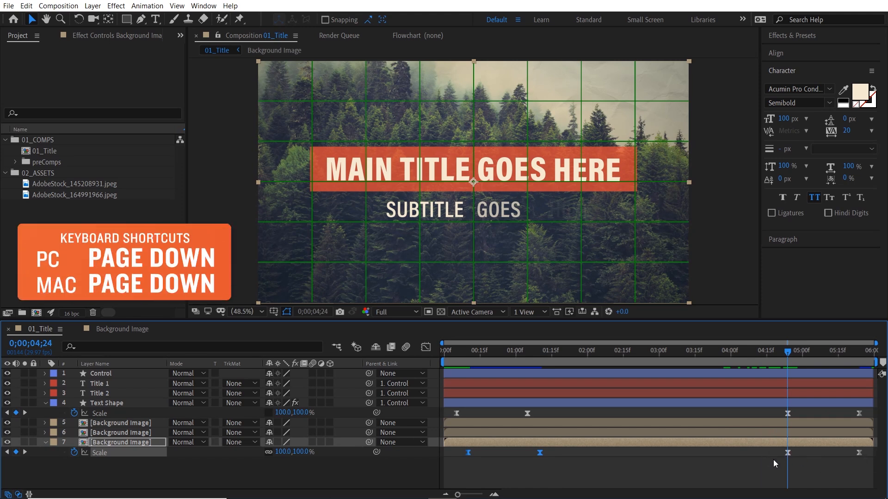
key("Page_Up")
key("Page_Up")
key("Page_Up")
key("Page_Up")
key("Page_Up")
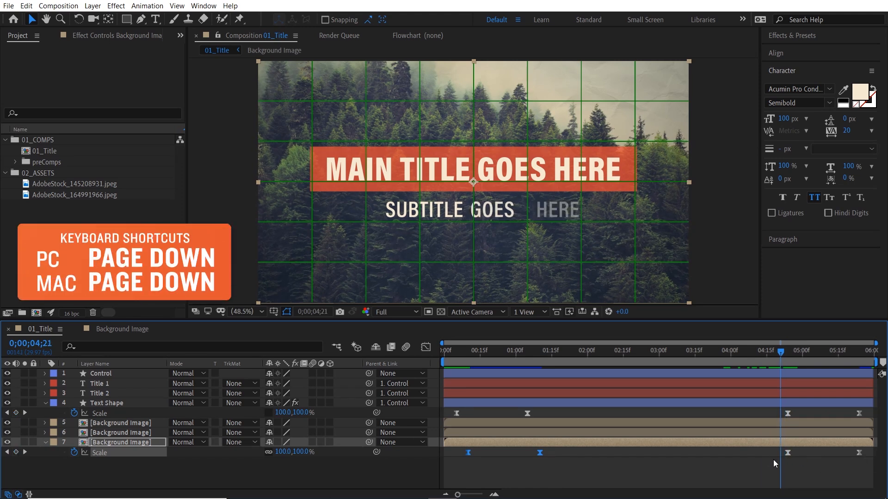
left_click_drag(772, 453, 866, 464)
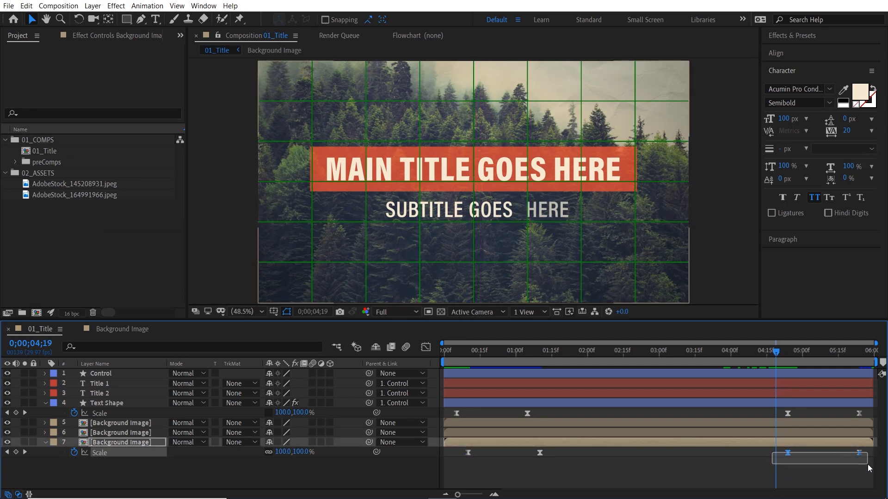
left_click_drag(788, 453, 777, 457)
Preview the full title animation from the start and stop at 0;00;02;16.
left_click_drag(687, 351, 418, 437)
key("space")
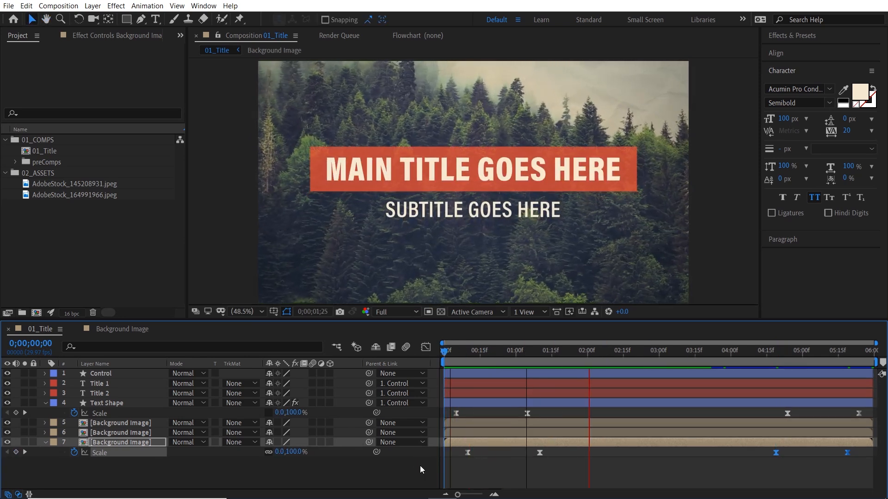
left_click(624, 351)
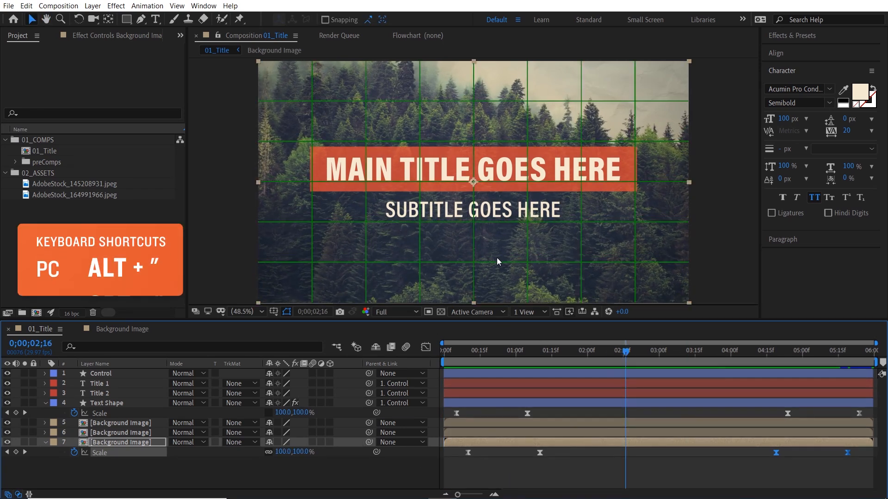
Hide the Proportional Grid, check its entry among the grid and guide options, and scrub back through the clean title animation.
key("alt+apostrophe")
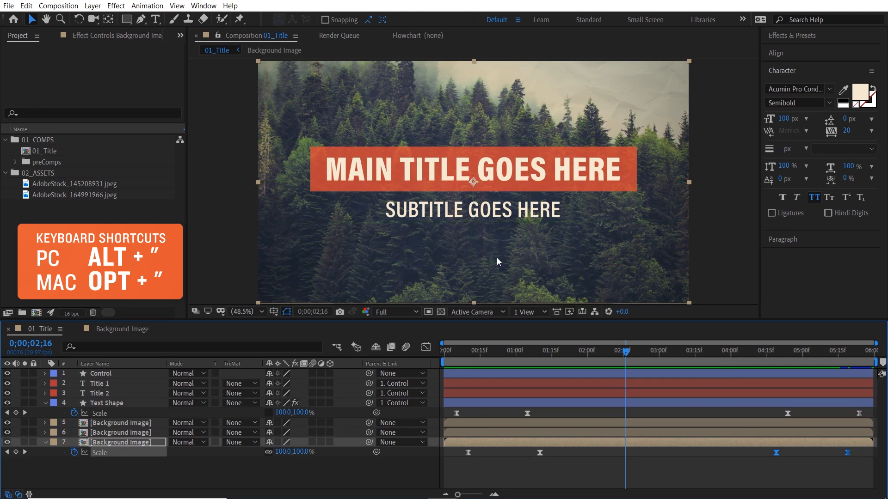
left_click(273, 312)
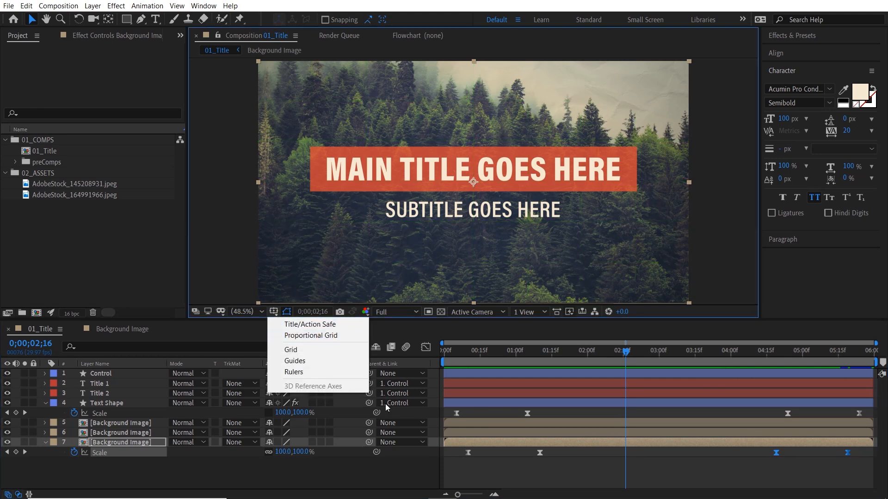
left_click(415, 463)
left_click_drag(623, 350, 479, 359)
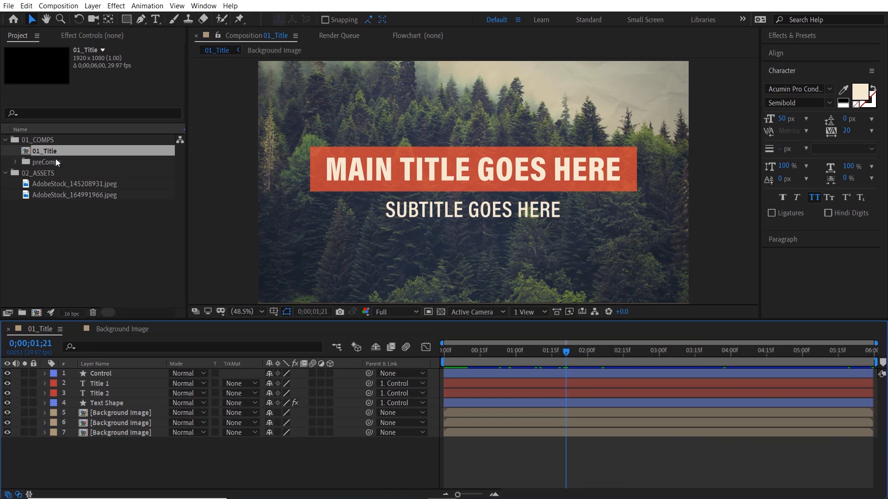
Duplicate the 01_Title composition and rename the copy 02_Lower Third.
left_click(66, 151)
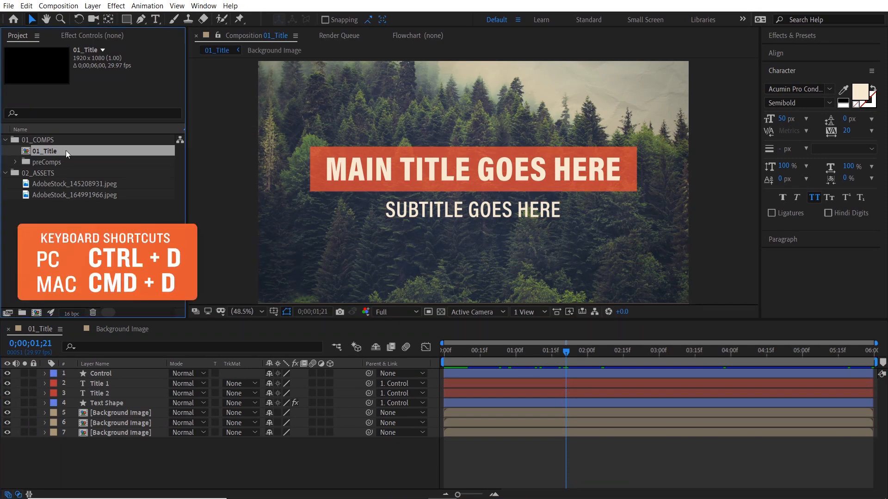
key("ctrl+d")
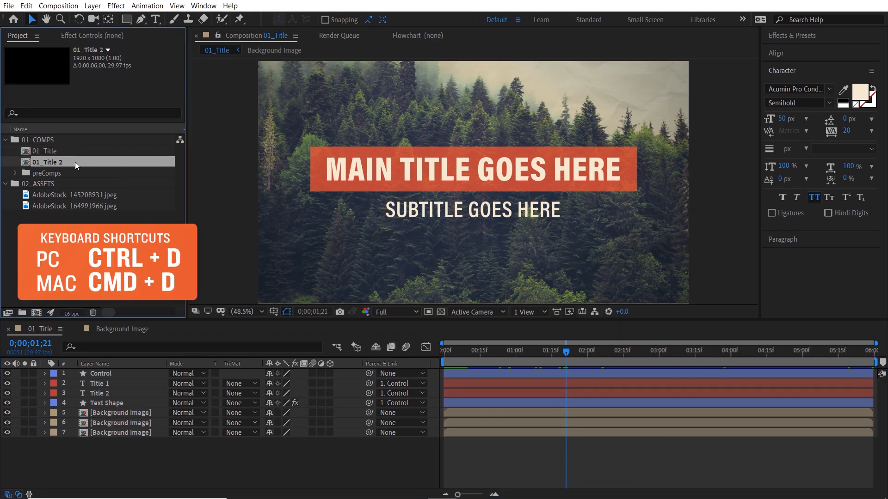
key("Return")
type("02_Lower")
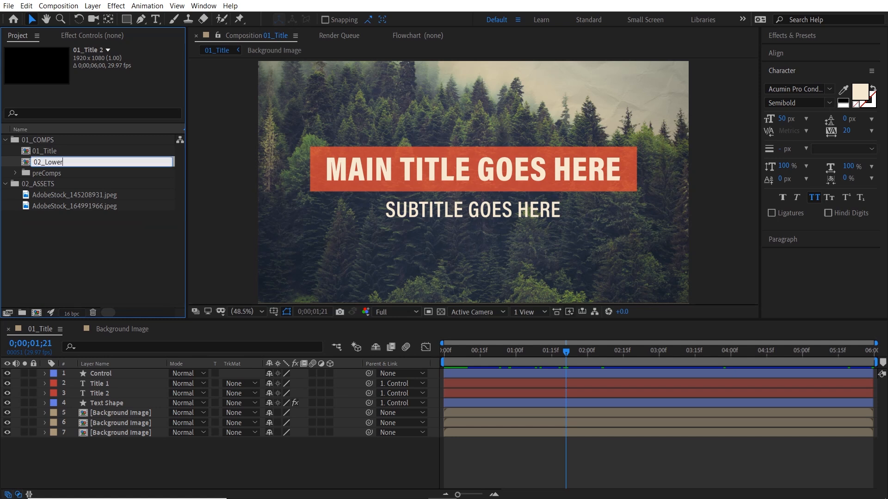
key("Return")
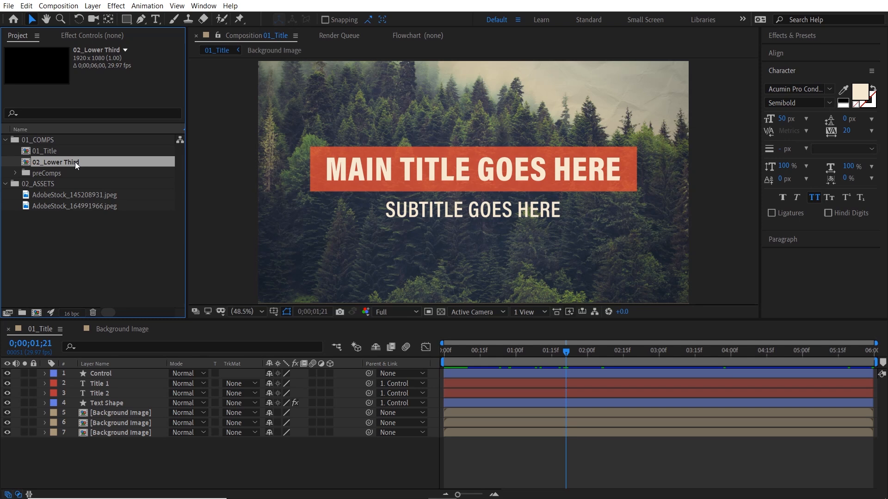
Open the 02_Lower Third composition and delete its three Background Image layers.
double_click(75, 162)
left_click(106, 413)
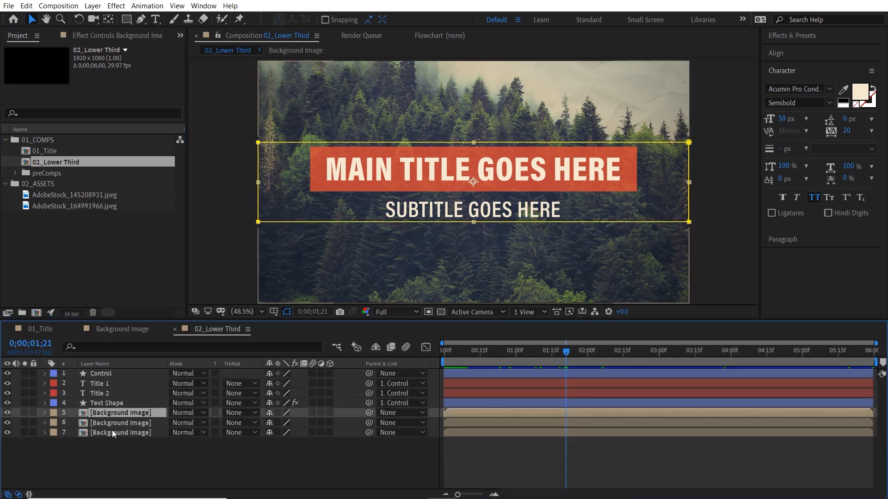
left_click(114, 433, "shift")
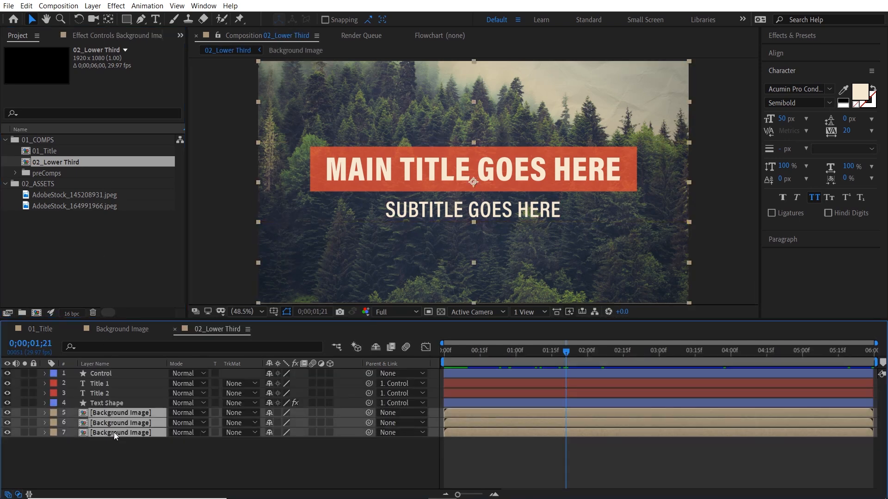
key("Delete")
Set the font size of the Title 1 layer to 100 px.
left_click(110, 385)
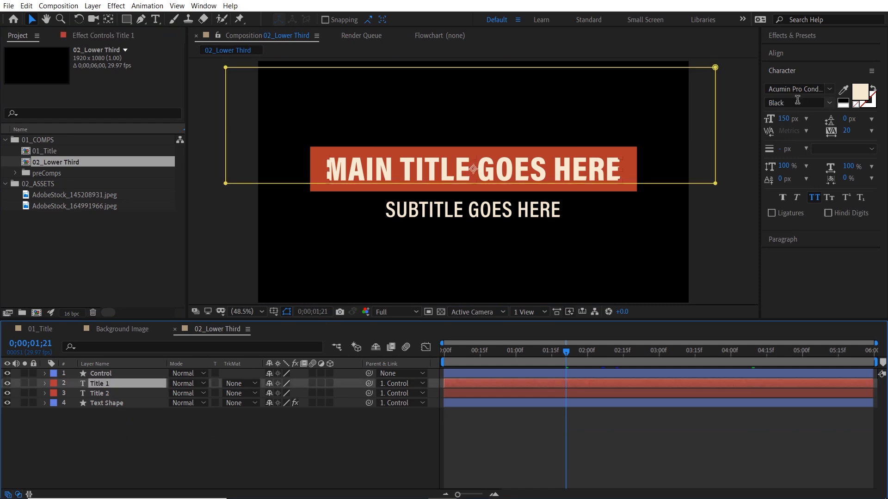
left_click(784, 120)
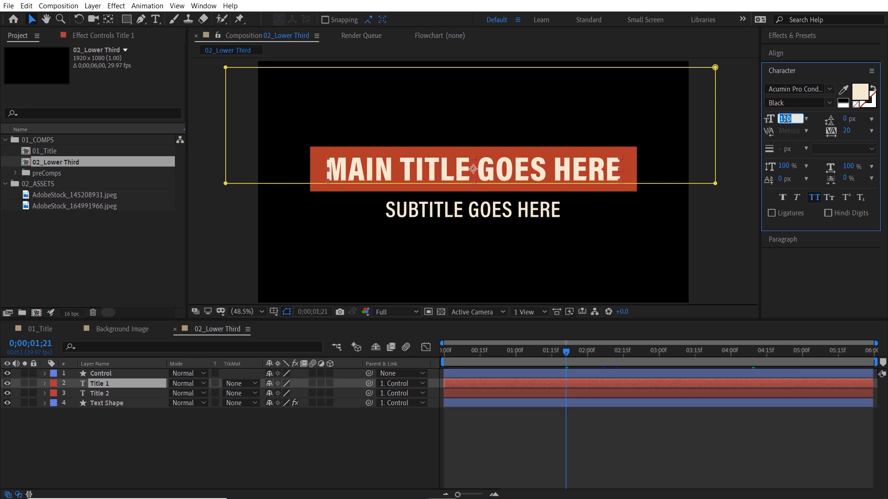
type("100")
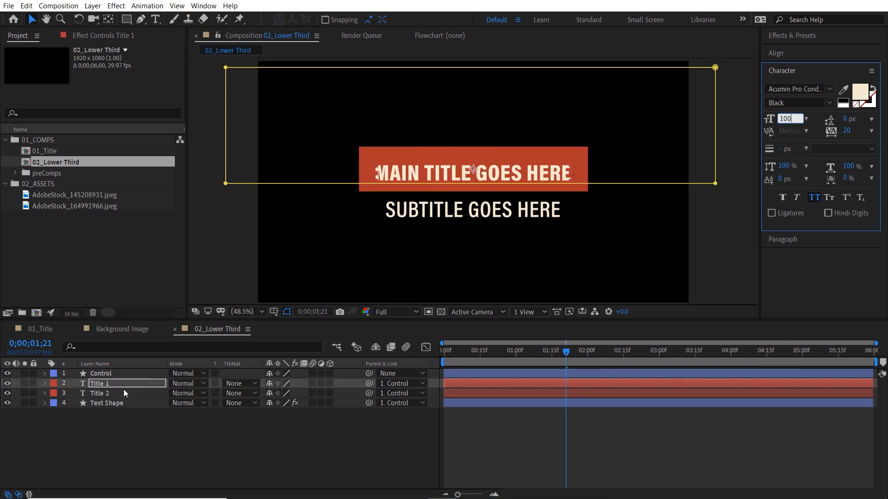
Set the font size of the Title 2 layer to 50 px.
left_click(110, 394)
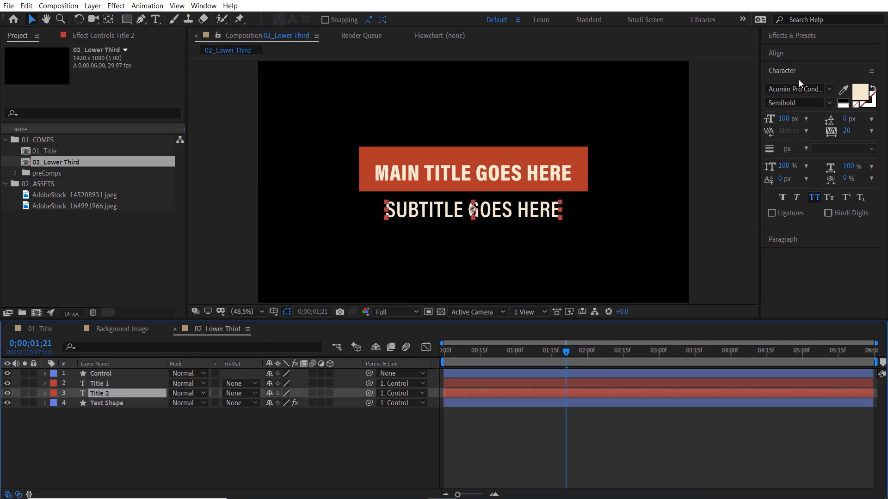
left_click(784, 118)
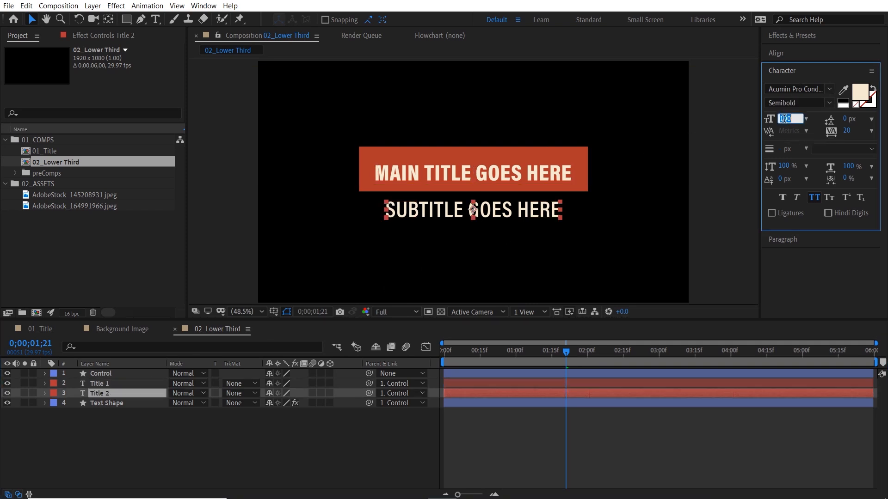
type("50")
key("Return")
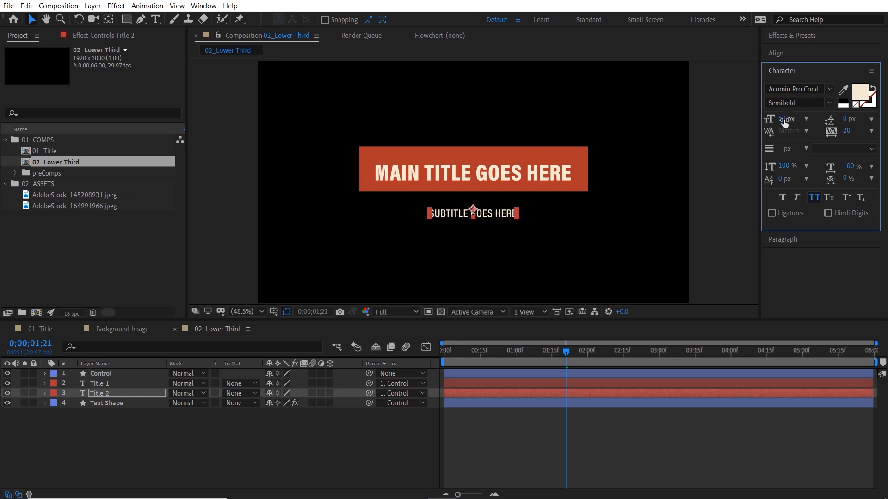
Center the anchor points of the Title 1 and Title 2 layers in their content and reveal both layers' Position properties.
left_click(132, 384)
left_click(132, 392, "shift")
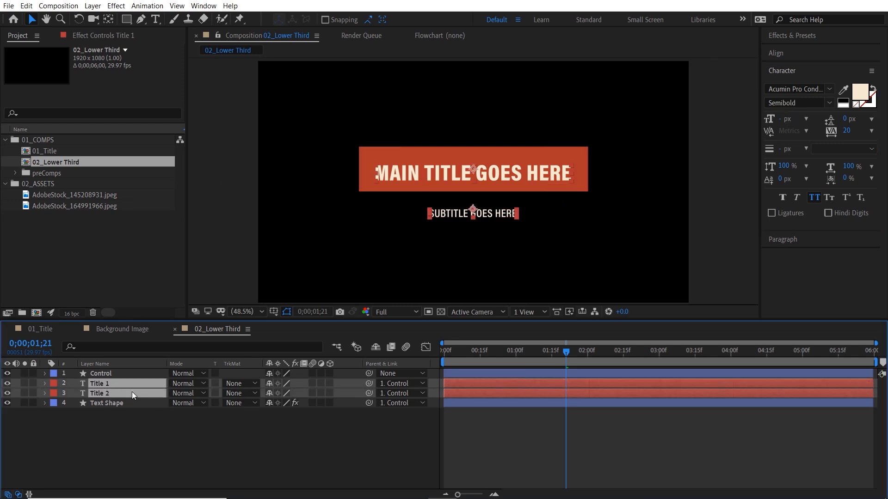
key("ctrl+alt+Home")
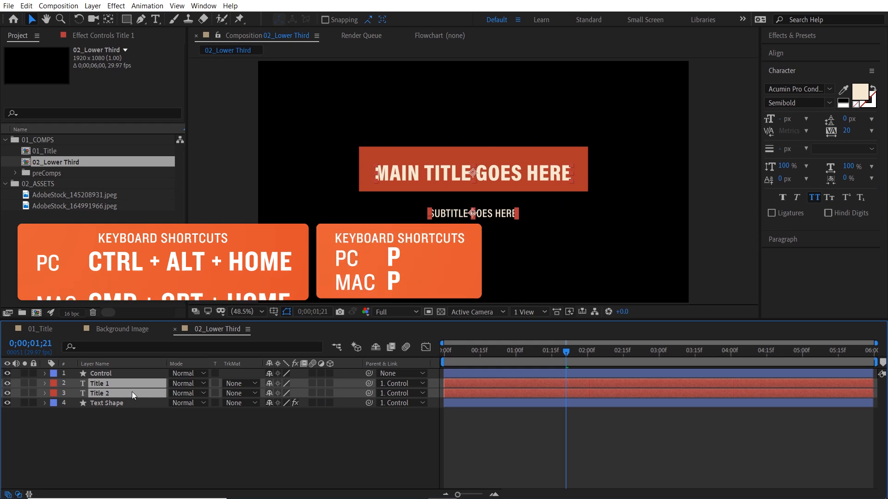
key("p")
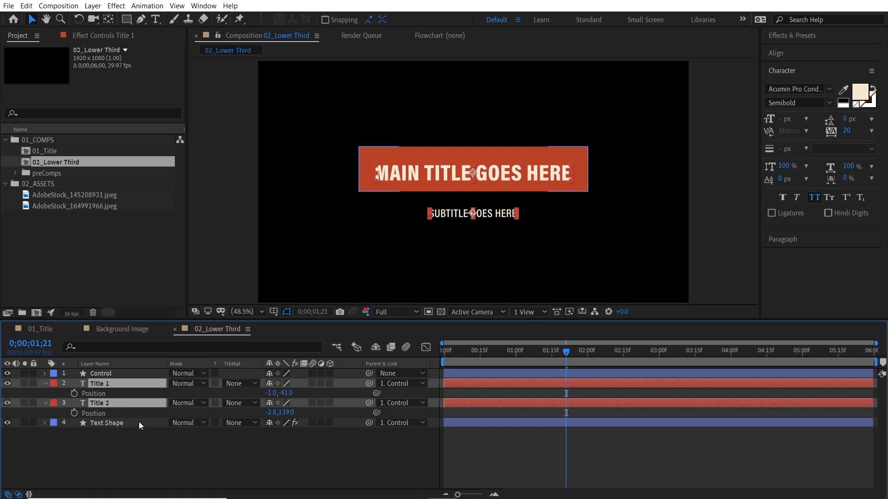
left_click(195, 440)
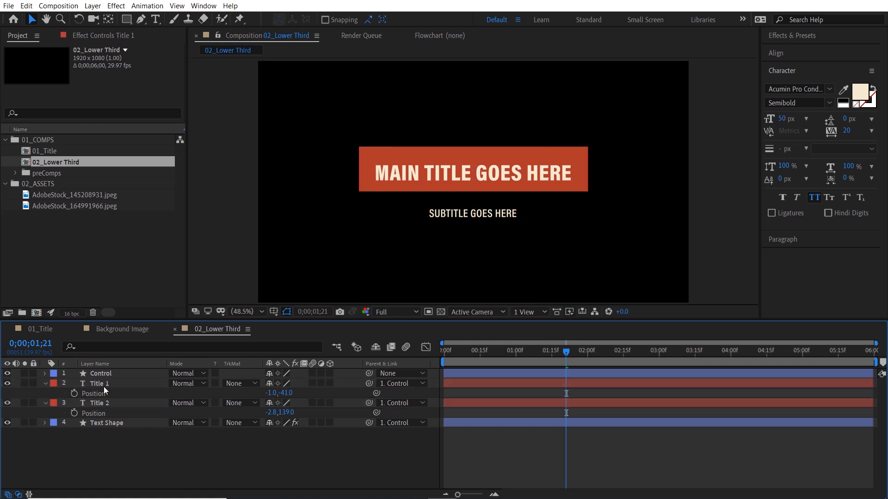
Set the Position of the Title 1 layer to 0, -80.
left_click(269, 394)
type("0")
left_click(293, 434)
left_click_drag(281, 394, 256, 399)
left_click(283, 393)
type("-80")
key("Return")
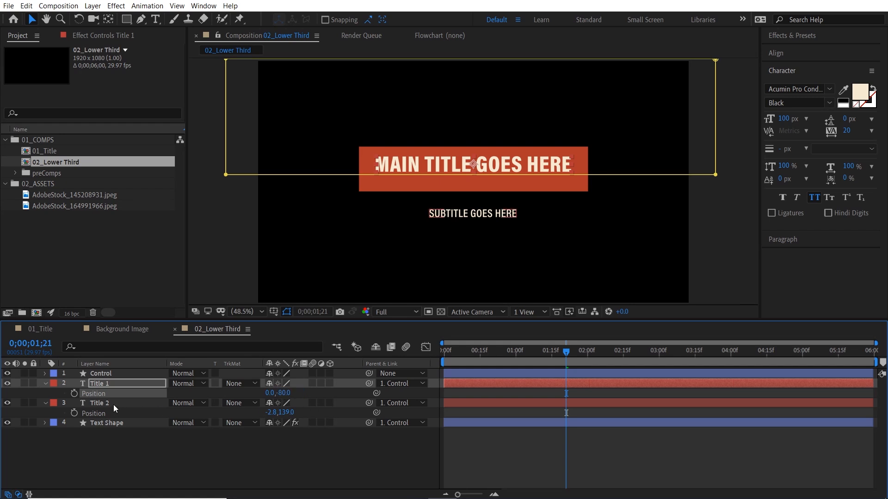
Set the Position of the Title 2 layer to 0, -15 and scrub through the text animation.
left_click(270, 413)
type("0")
key("Return")
left_click_drag(285, 413, 239, 415)
left_click(280, 413)
type("-15")
key("Return")
left_click(329, 441)
left_click_drag(514, 362, 542, 360)
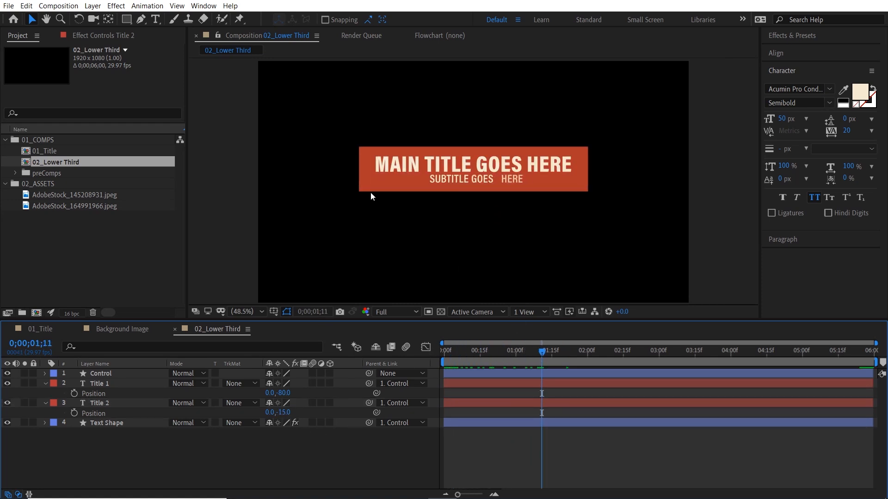
Set the Text Shape layer's Y Size slider to 150 and play the lower third from the beginning.
left_click(141, 421)
left_click(93, 38)
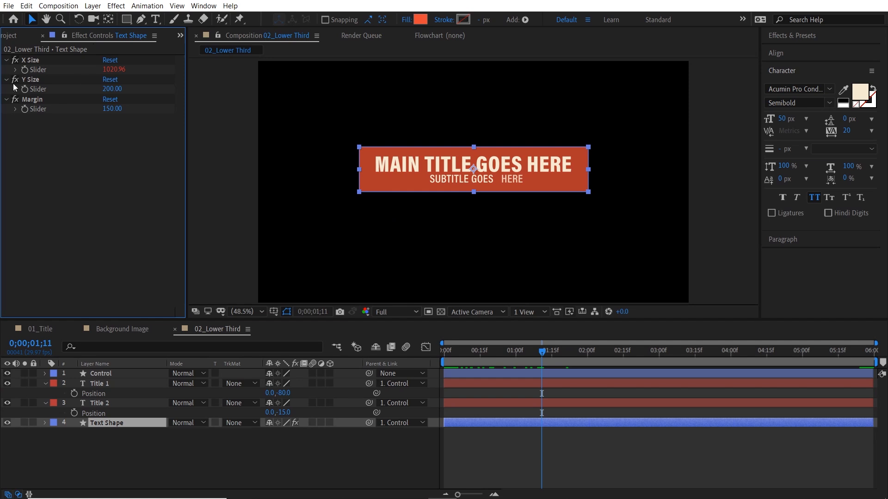
left_click(108, 89)
type("150")
key("Return")
left_click_drag(494, 351, 434, 384)
key("space")
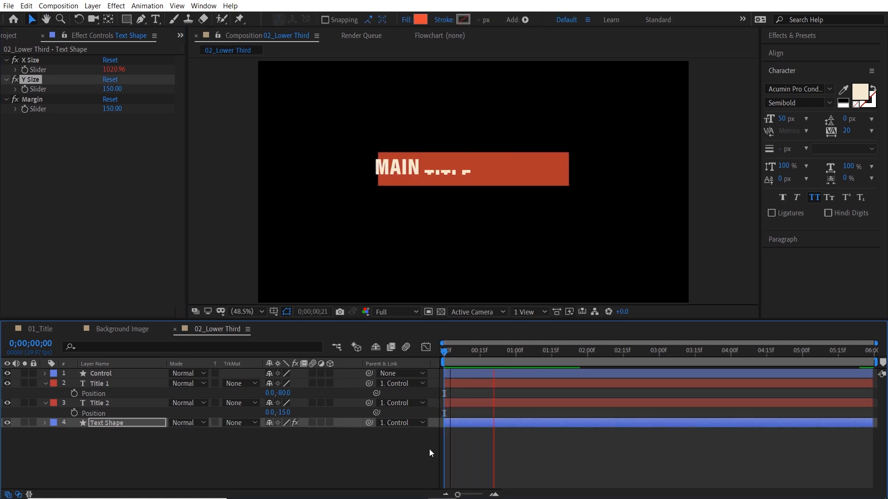
key("space")
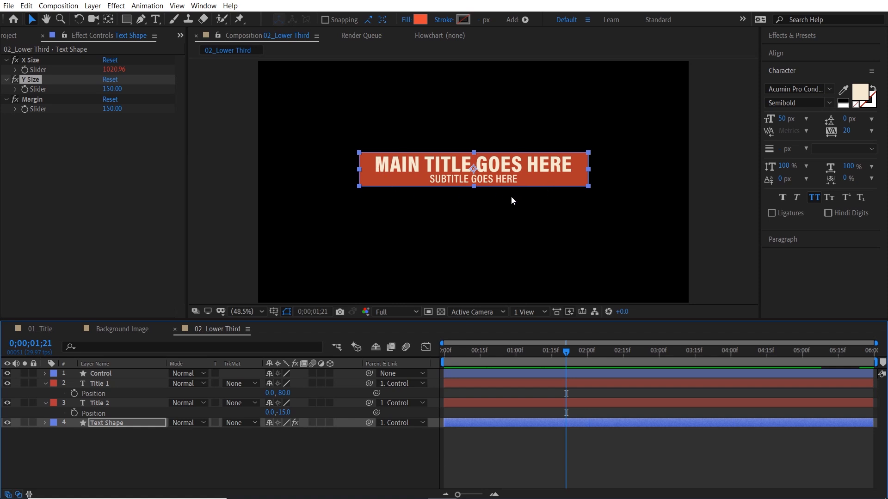
Duplicate the Text Shape layer and rename the copy Stroke.
left_click(138, 424)
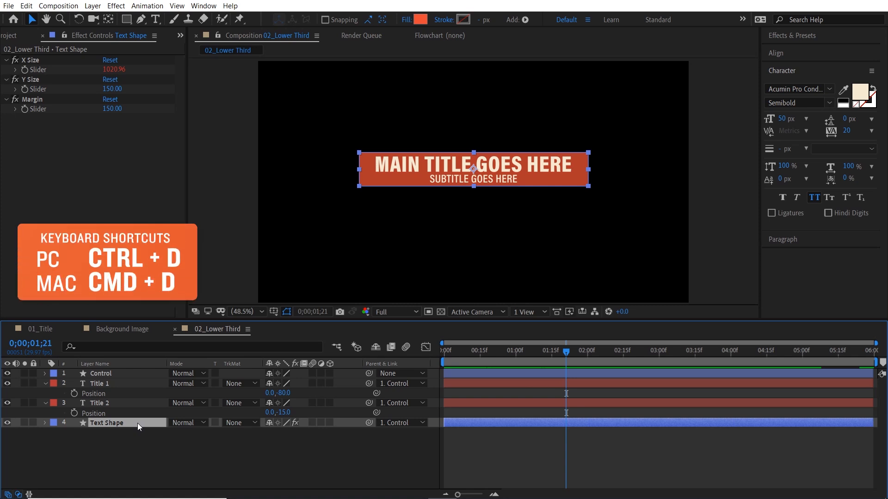
key("ctrl+d")
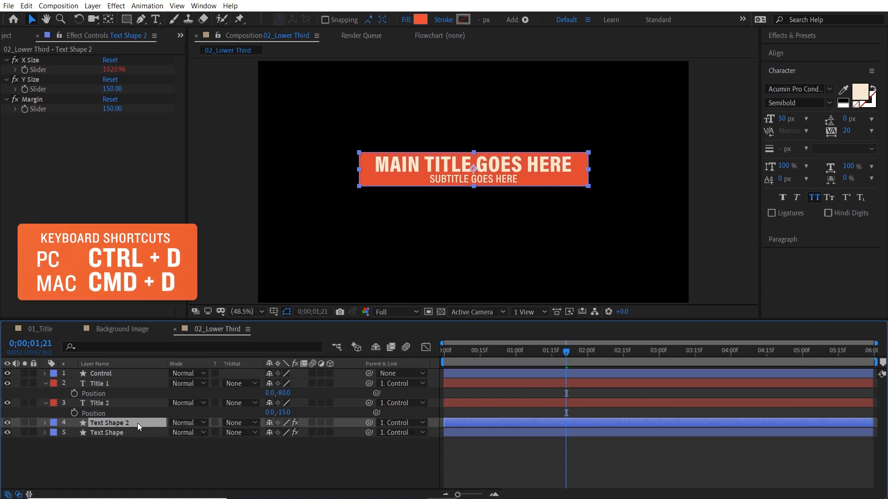
key("Return")
type("Stroke")
key("Return")
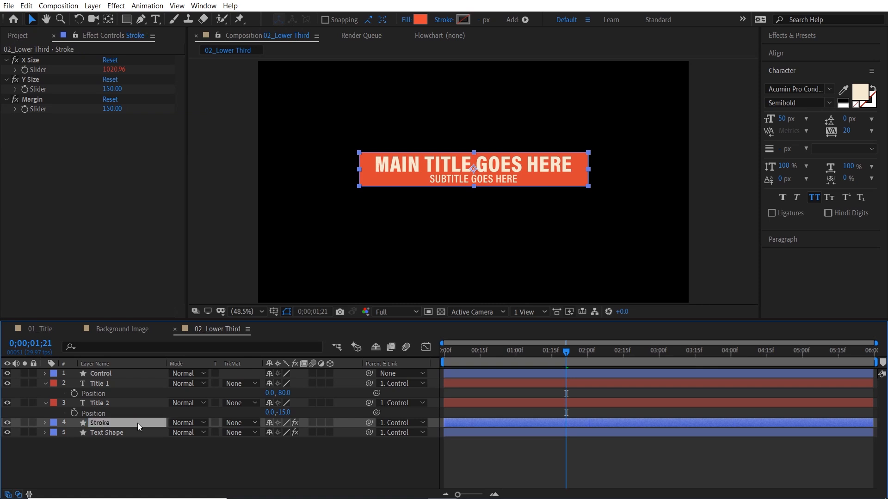
Delete all Scale keyframes from the Stroke layer, keeping its scale at 100%.
key("s")
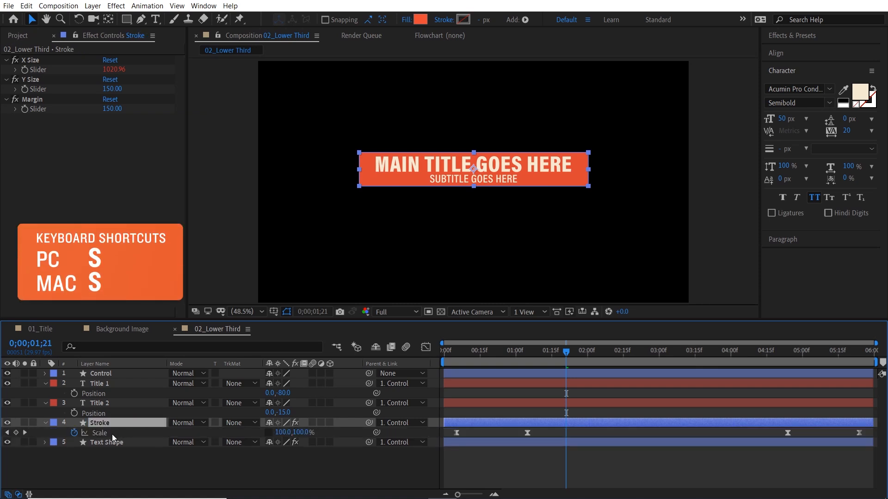
left_click(112, 434)
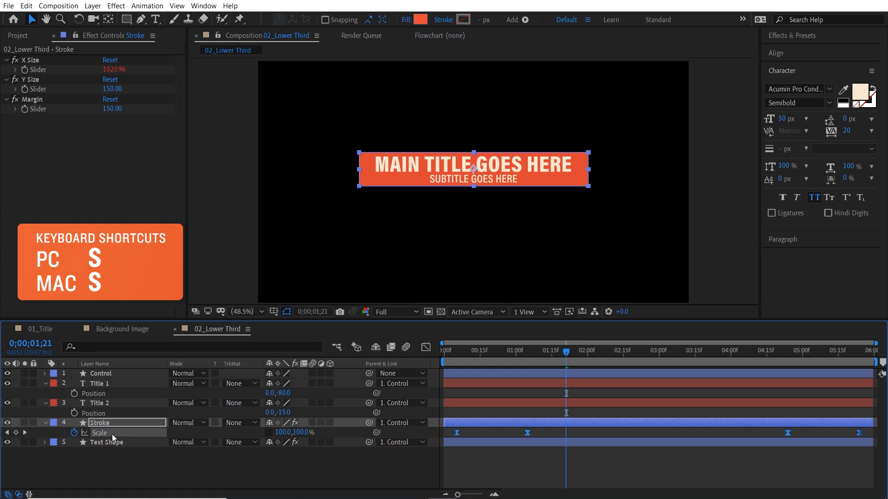
left_click_drag(557, 351, 626, 357)
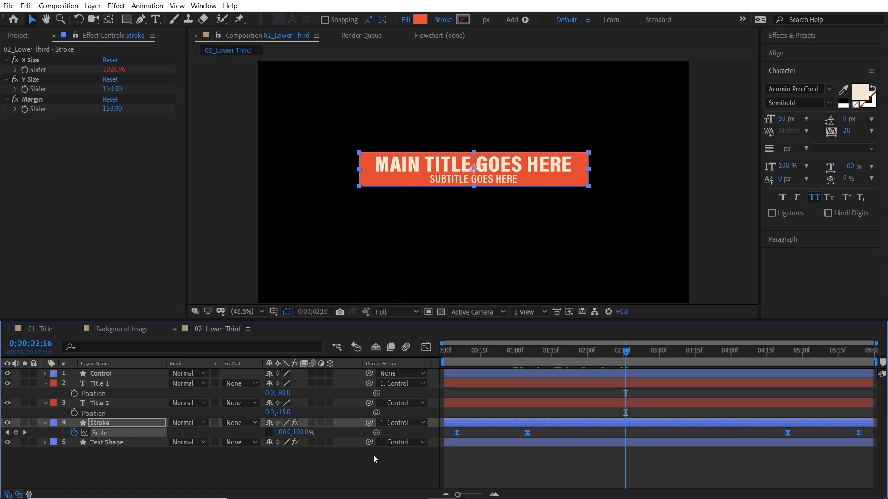
key("Delete")
left_click_drag(562, 351, 577, 361)
Set the Stroke layer's fill to None.
left_click(134, 422)
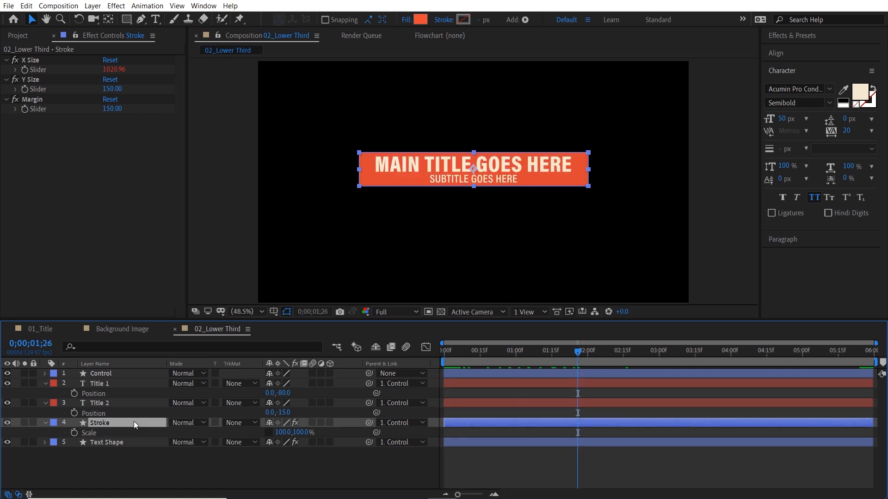
left_click(407, 21)
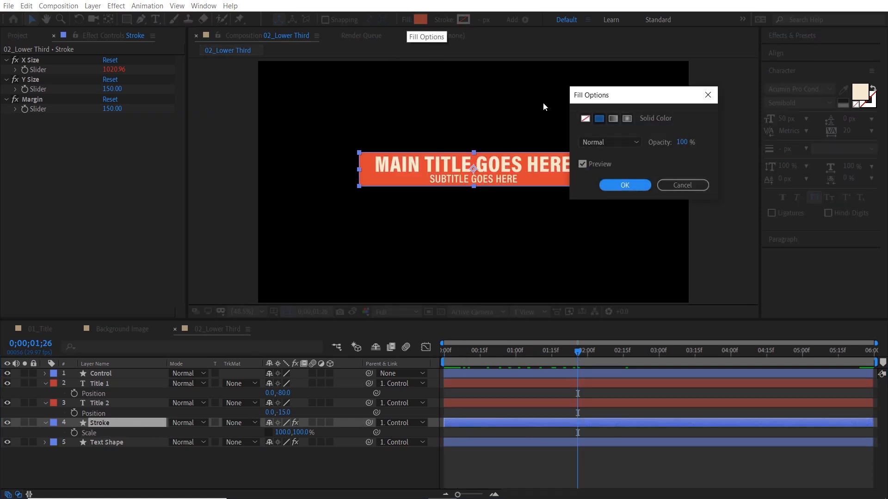
left_click(585, 119)
left_click(624, 185)
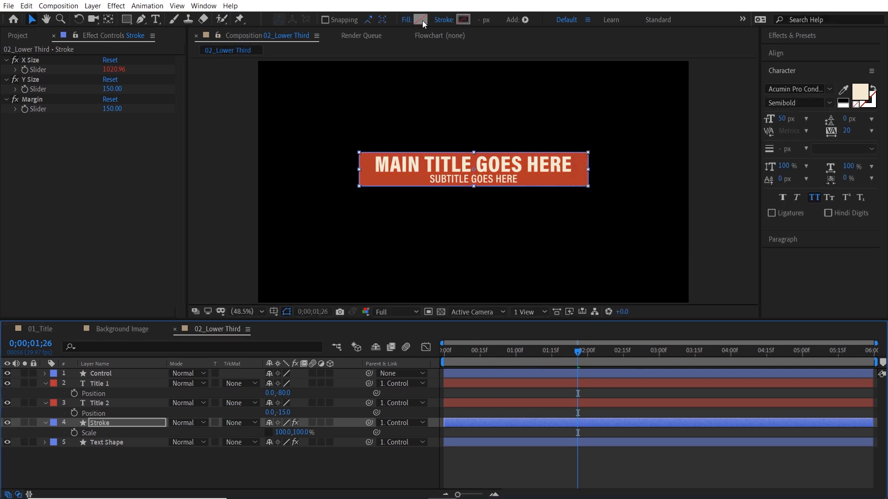
Give the Stroke layer a solid colour outline using the cream colour F5EAD2.
left_click(440, 19)
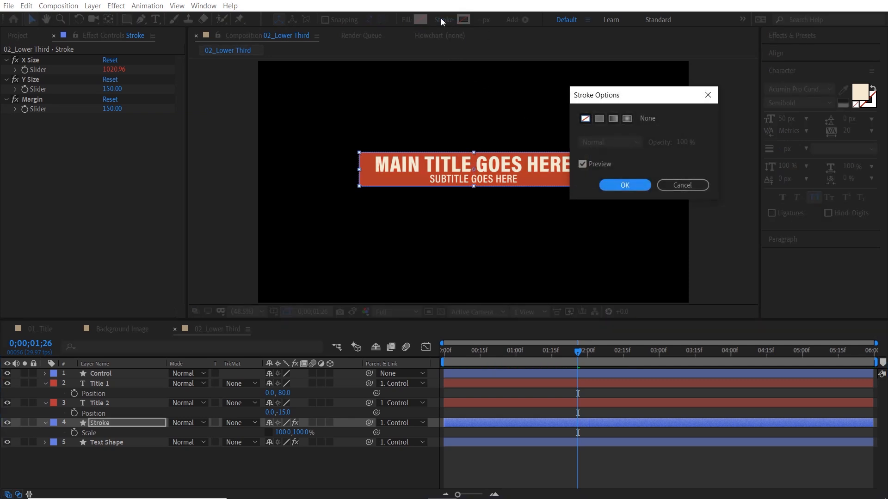
left_click(599, 119)
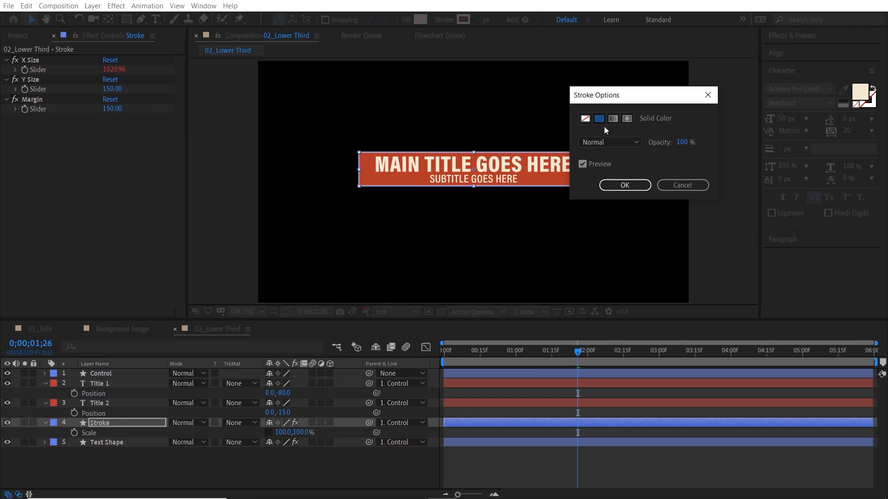
left_click(624, 185)
left_click(468, 23)
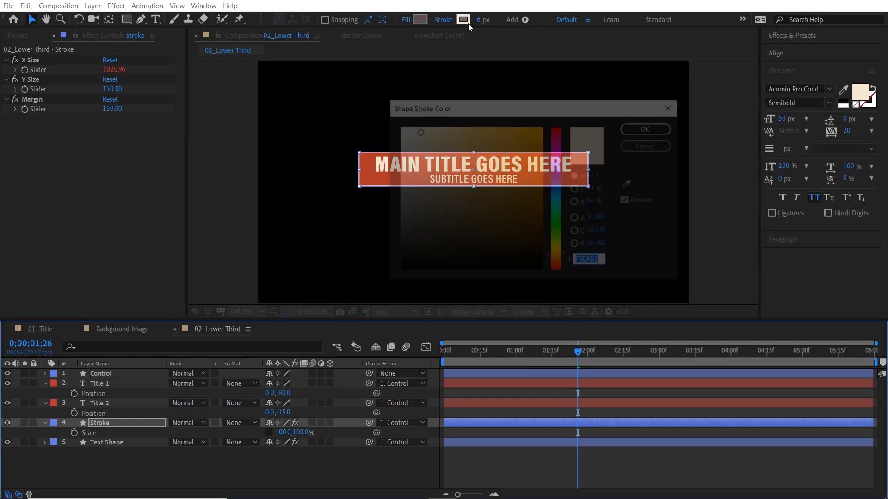
left_click(596, 261)
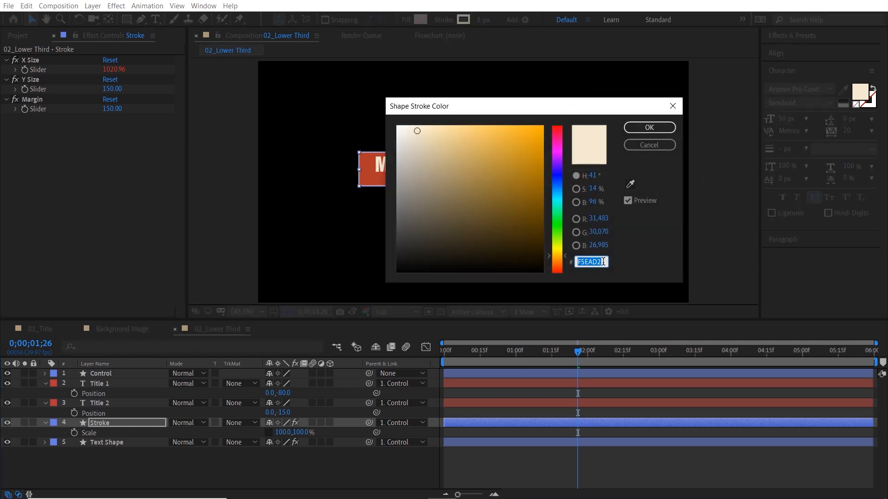
left_click(643, 130)
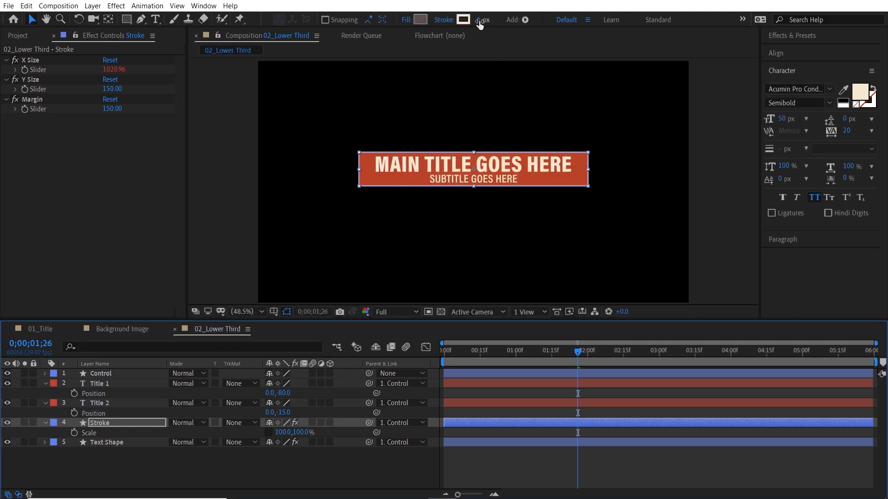
Check the outline early in the animation at 100% magnification and add Trim Paths to the Stroke layer's contents.
left_click_drag(564, 354, 488, 351)
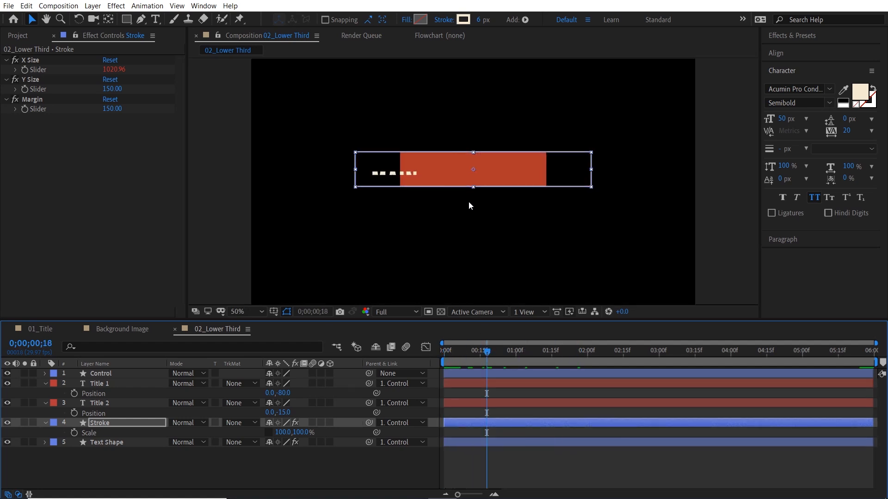
key("slash")
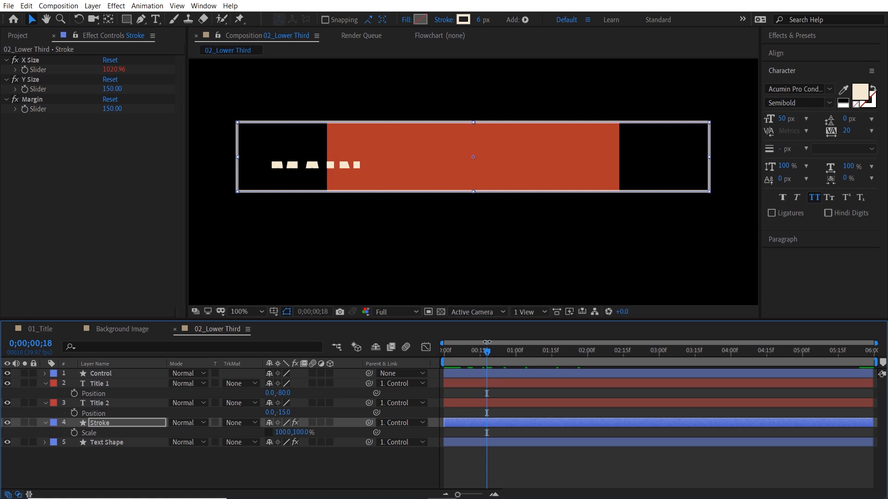
left_click(115, 424)
left_click(46, 423)
left_click(46, 423)
left_click(58, 434)
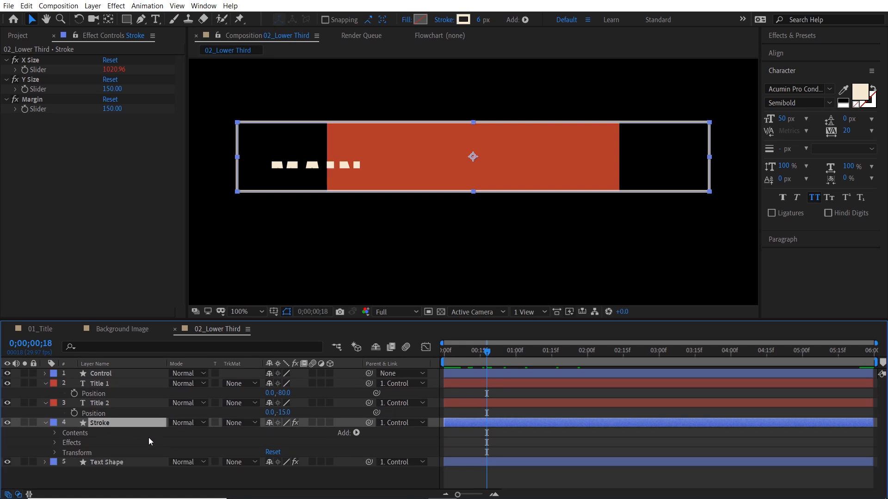
left_click(356, 432)
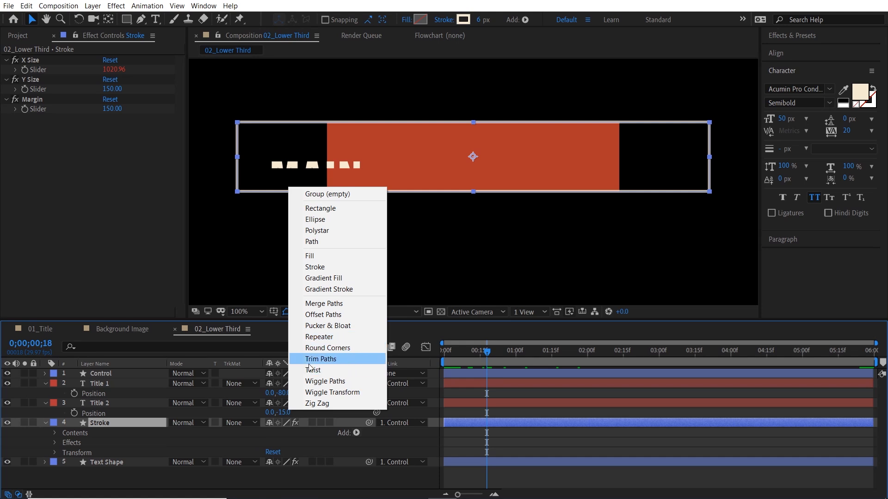
left_click(341, 361)
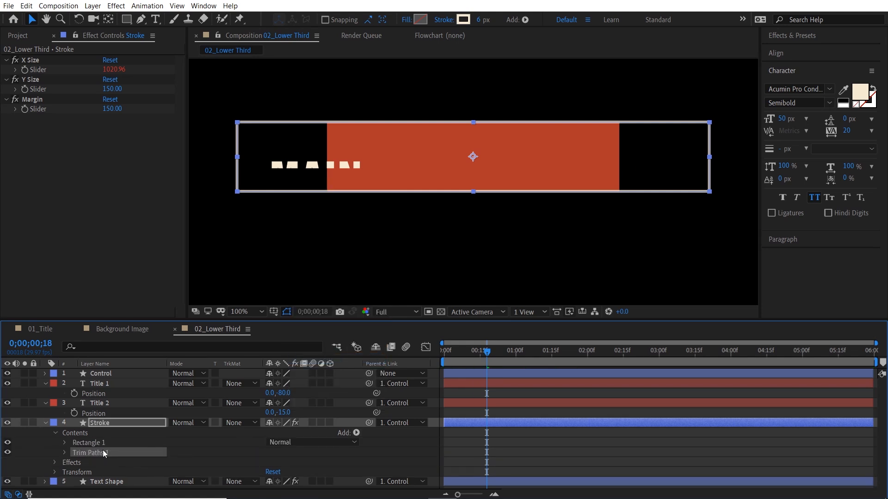
Set the End value of the Stroke layer's Trim Paths to 0% and keyframe it at 0;00;00;00.
left_click(64, 452)
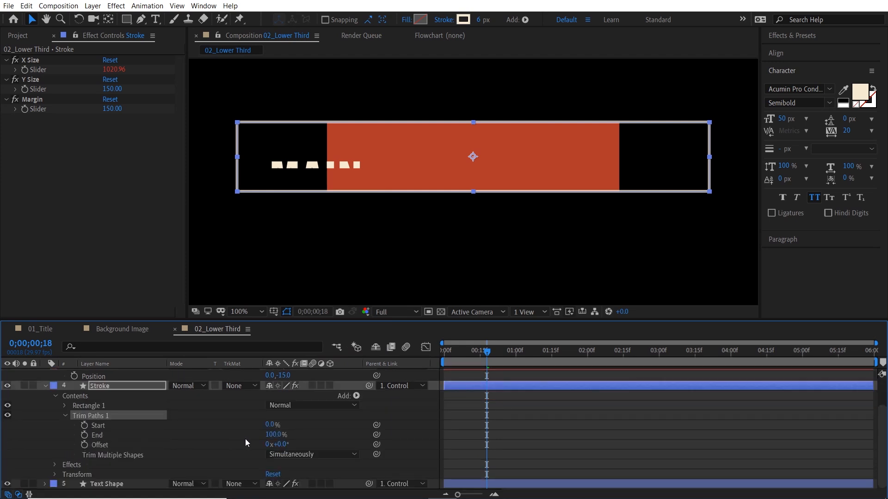
mouse_move(273, 435)
left_mouse_down()
mouse_move(208, 436)
mouse_move(285, 435)
mouse_move(197, 437)
left_mouse_up()
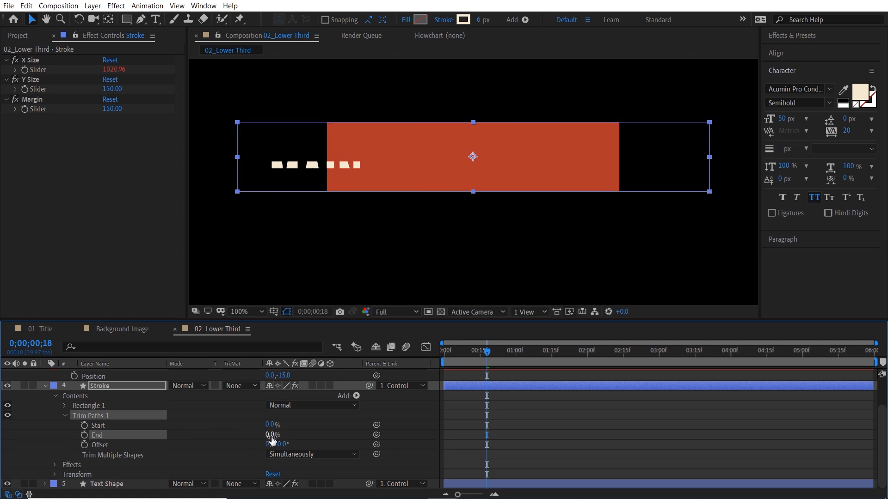
left_click_drag(489, 353, 442, 358)
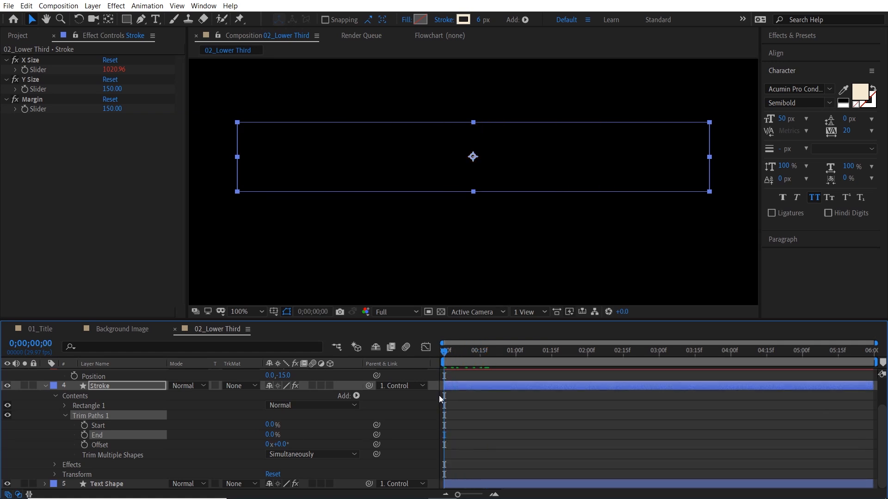
left_click(85, 435)
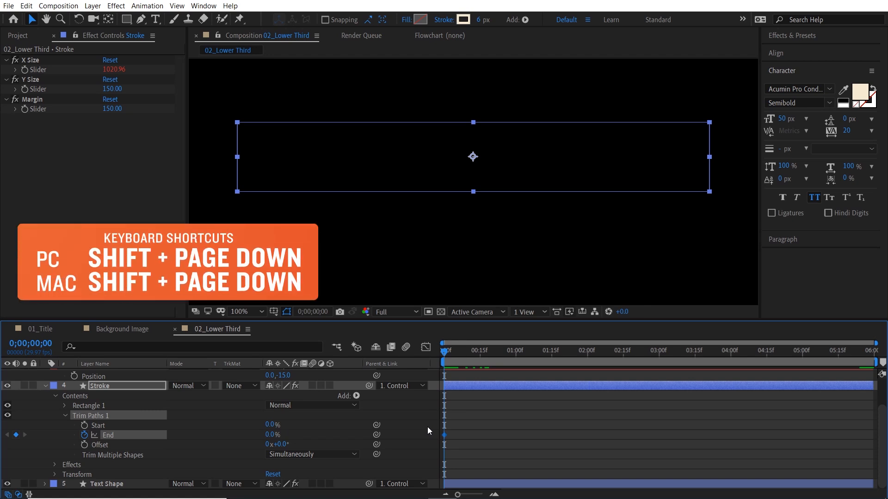
Keyframe the Stroke layer's Trim Paths End value at 100% at 0;00;01;00 and preview the drawn outline.
key("shift+Page_Down")
key("shift+Page_Down")
key("shift+Page_Down")
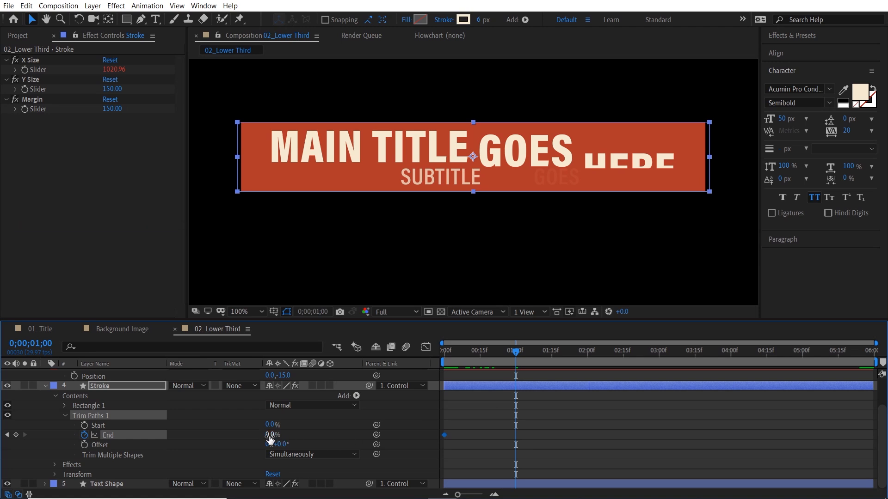
left_click_drag(270, 435, 332, 435)
left_click_drag(501, 361, 442, 370)
left_click(407, 425)
key("space")
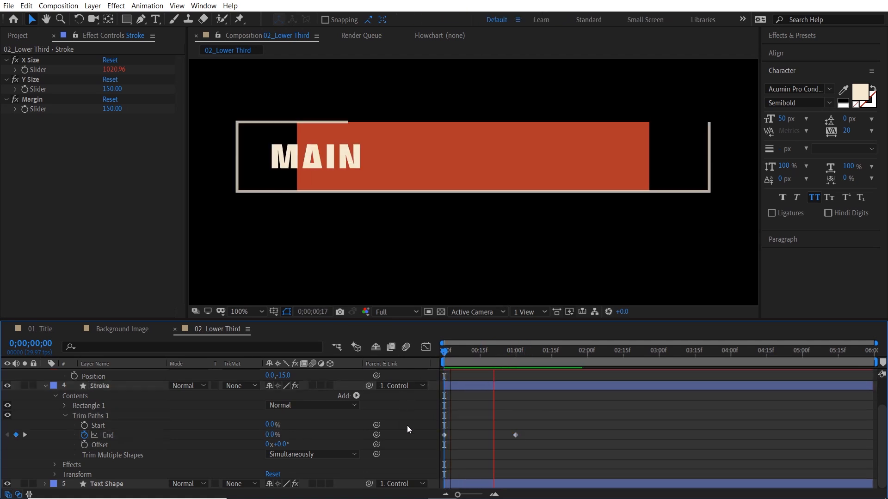
key("space")
Set the first End keyframe's outgoing velocity to 0 percent/sec and raise its outgoing influence.
left_click_drag(542, 357, 511, 359)
left_click(445, 435)
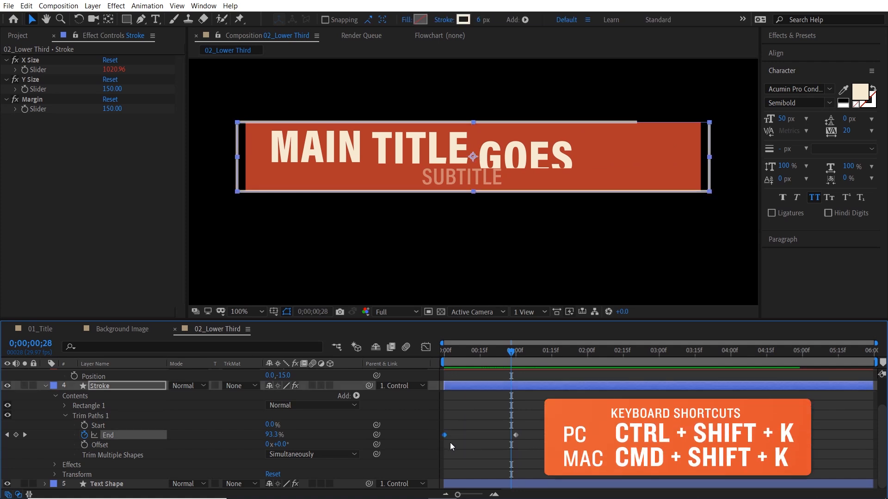
key("ctrl+shift+k")
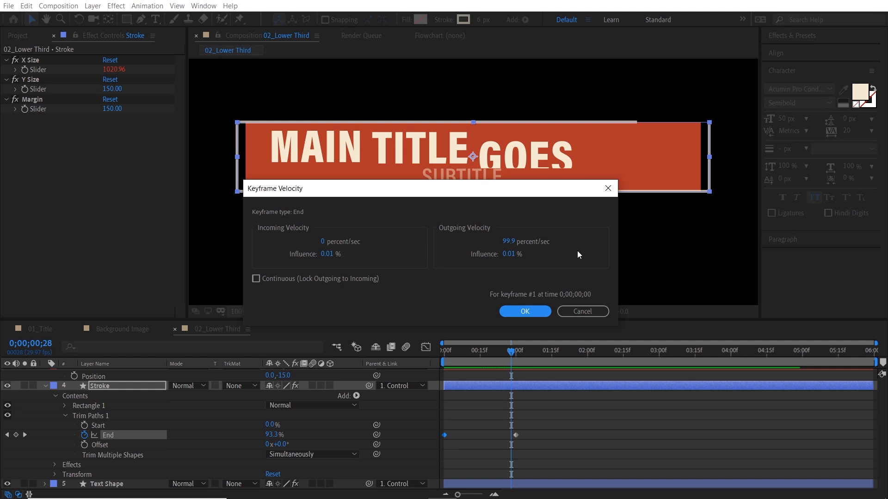
left_click(508, 241)
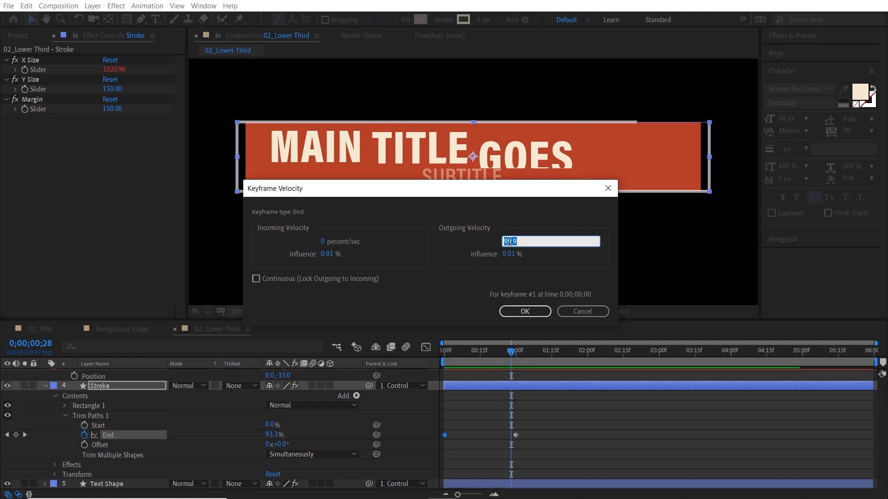
type("0")
left_click(544, 267)
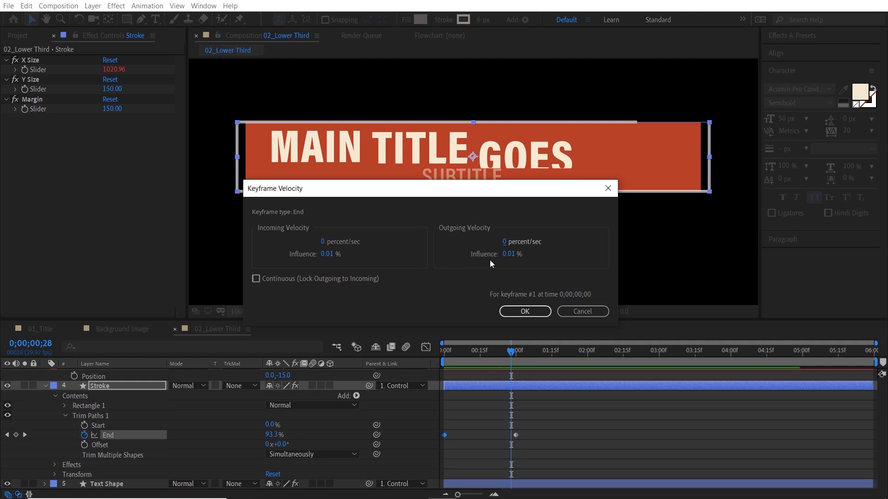
left_click(509, 254)
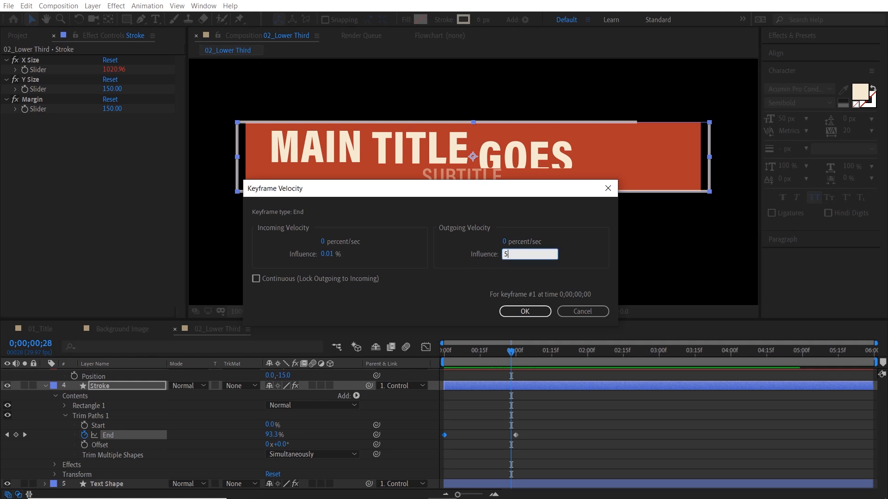
left_click(526, 314)
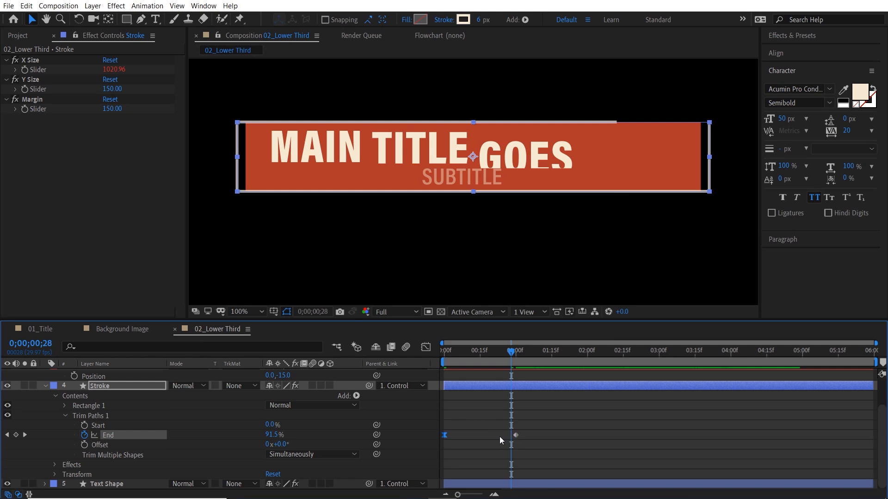
Set the second End keyframe's incoming velocity to 0 percent/sec with 80% influence and preview the eased outline.
left_click_drag(502, 426, 526, 438)
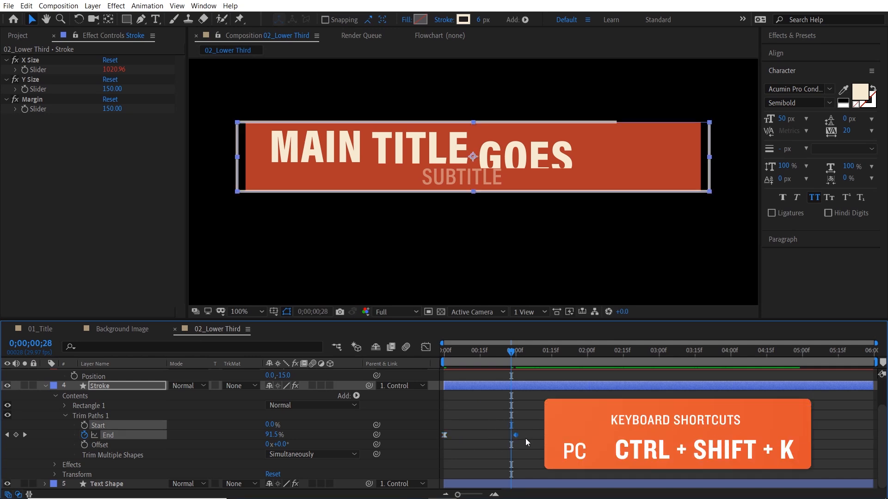
key("ctrl+shift+k")
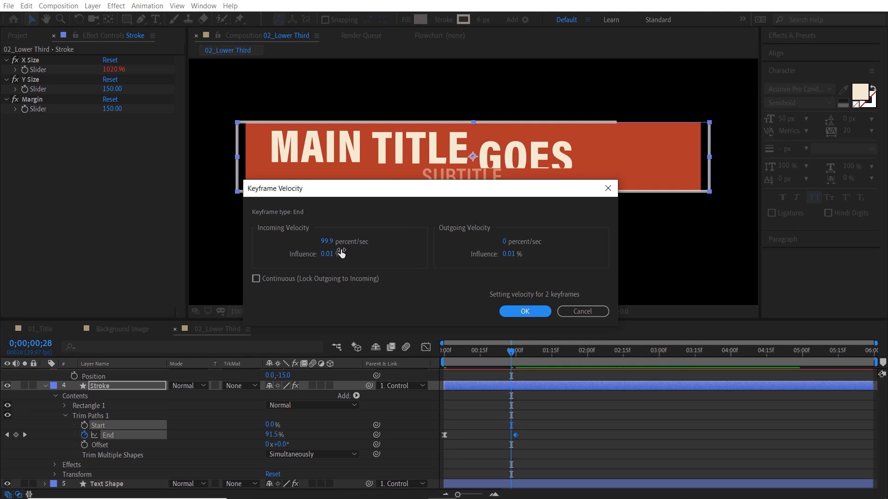
left_click(327, 242)
type("0")
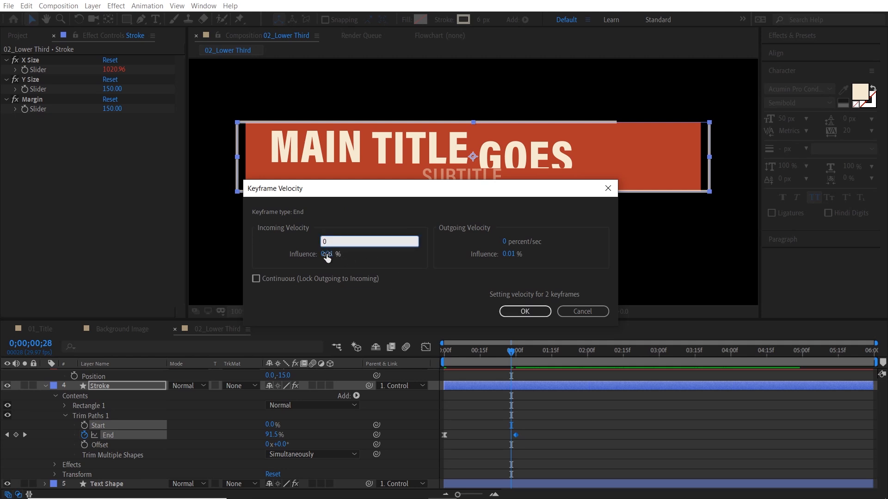
left_click(326, 254)
type("80")
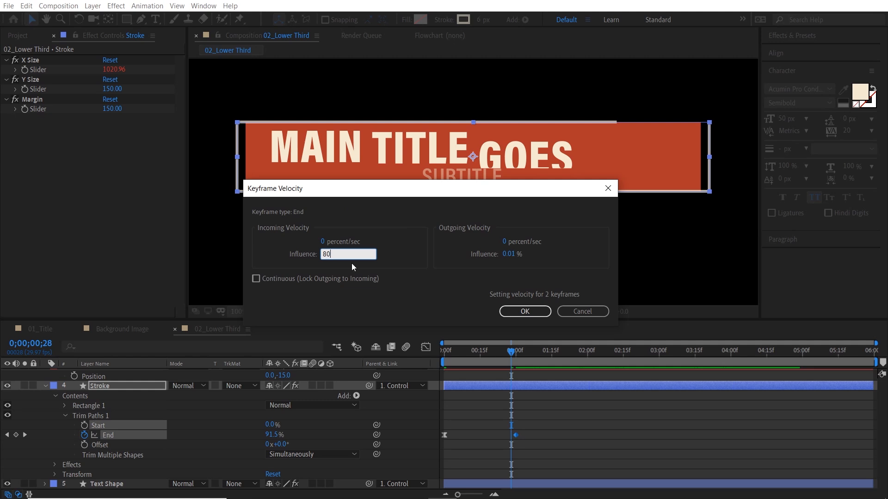
left_click(410, 279)
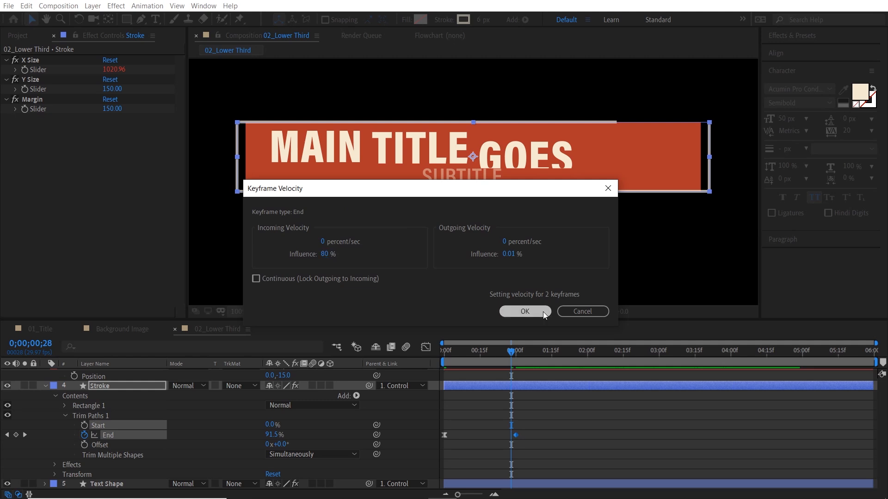
left_click(525, 311)
key("space")
left_click(446, 362)
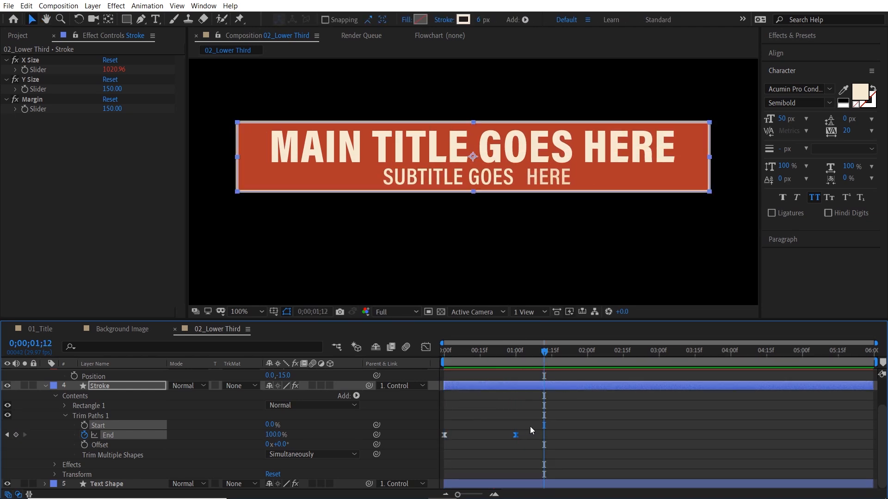
Copy both Trim Paths End keyframes and paste them at 0;00;04;26.
left_click_drag(531, 422, 439, 446)
key("ctrl+c")
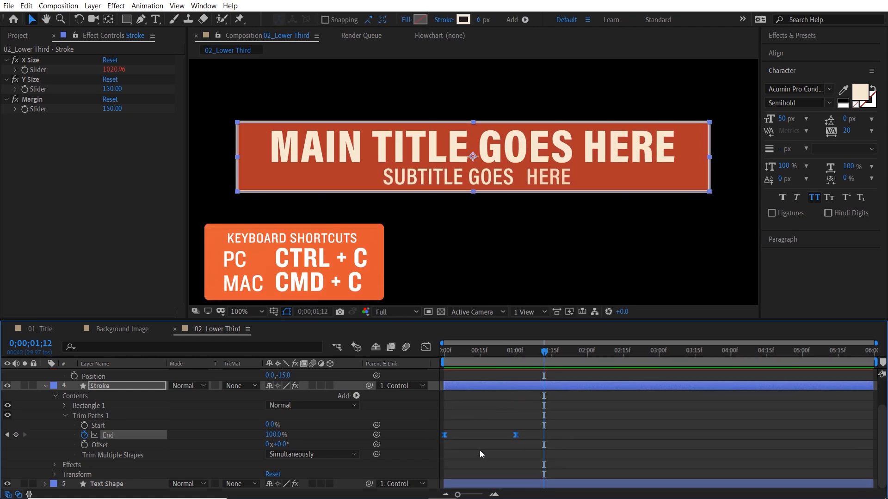
left_click_drag(753, 351, 792, 354)
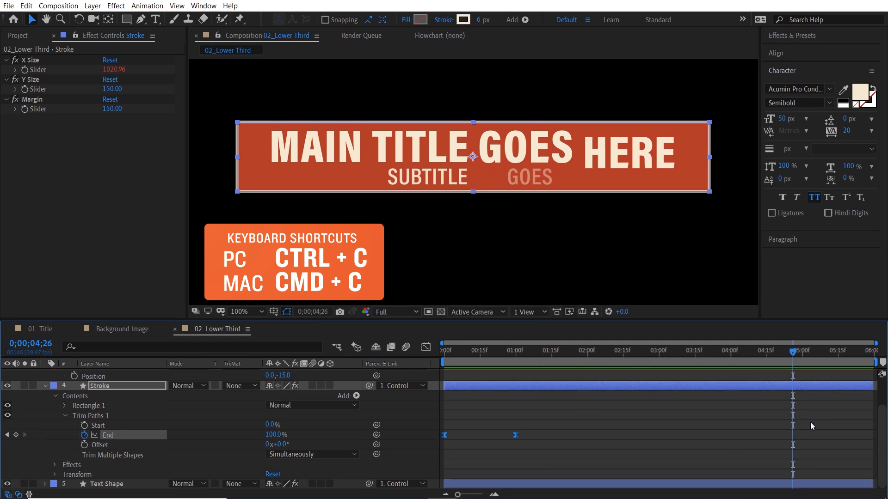
key("ctrl+v")
key("ctrl+v")
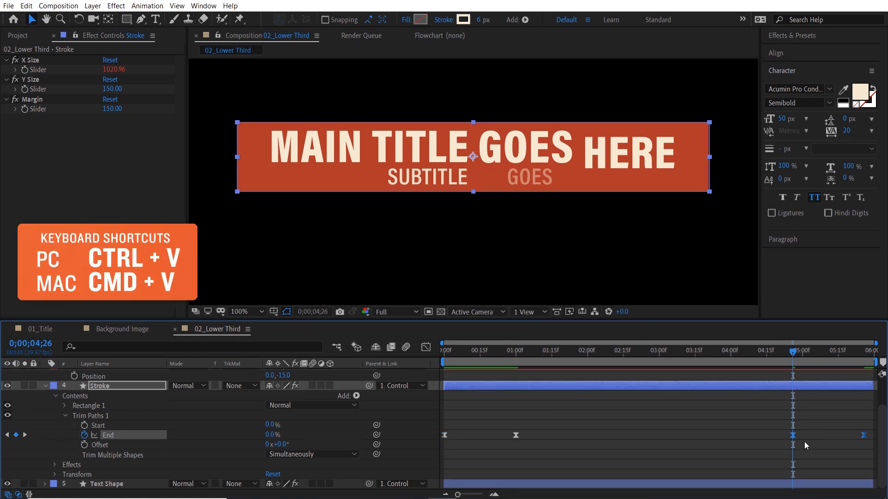
Time-reverse the pasted End keyframes, shift them so the last one sits at the composition's end, and preview the animation.
right_click(793, 436)
mouse_move(795, 429)
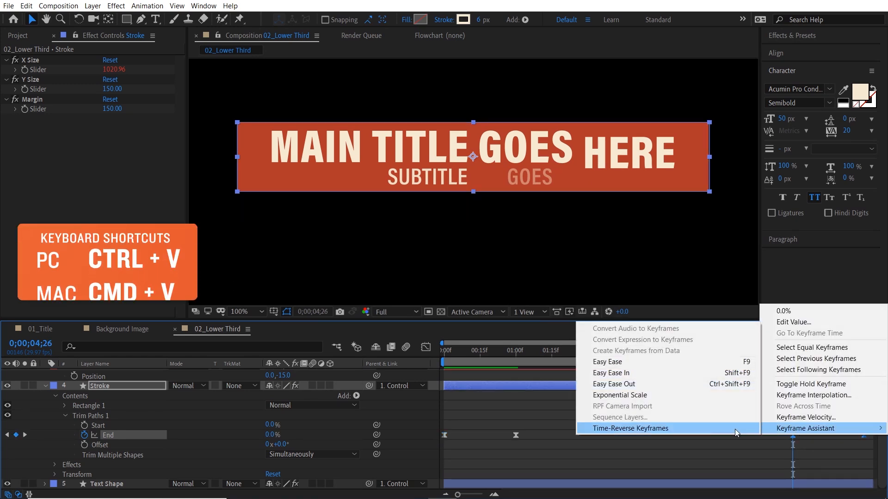
left_click(638, 429)
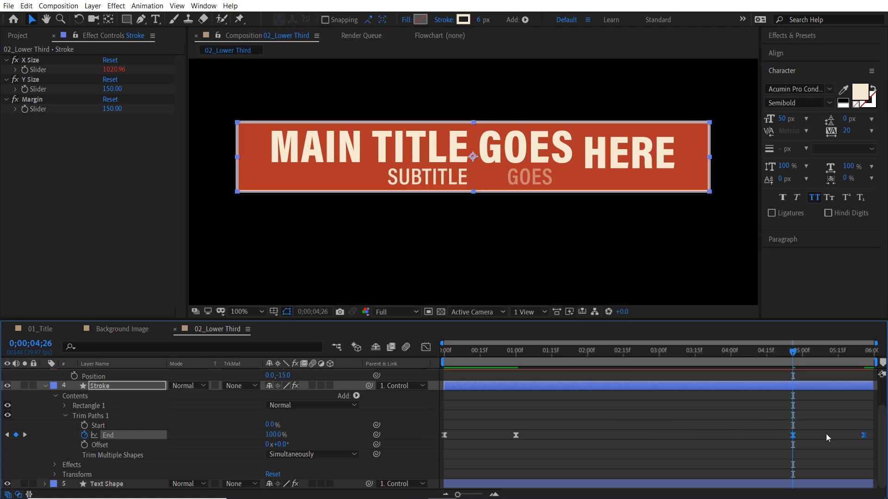
left_click_drag(864, 437, 874, 437)
left_click_drag(777, 355, 487, 368)
key("space")
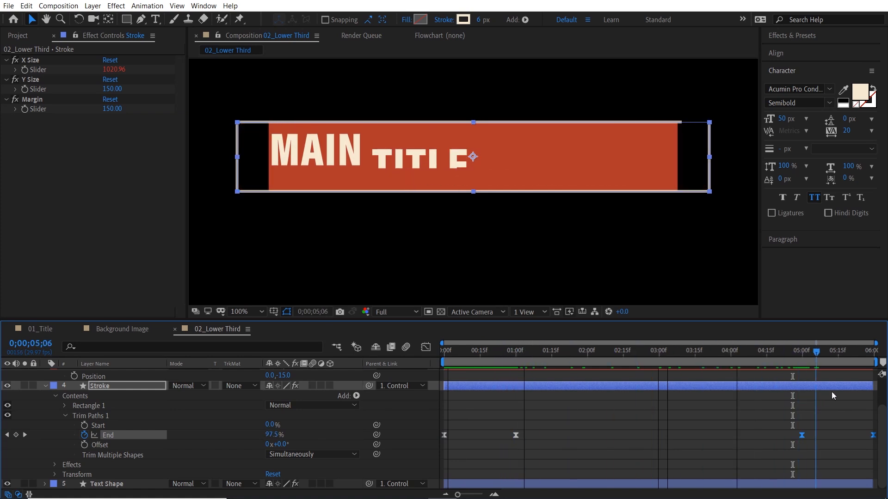
key("space")
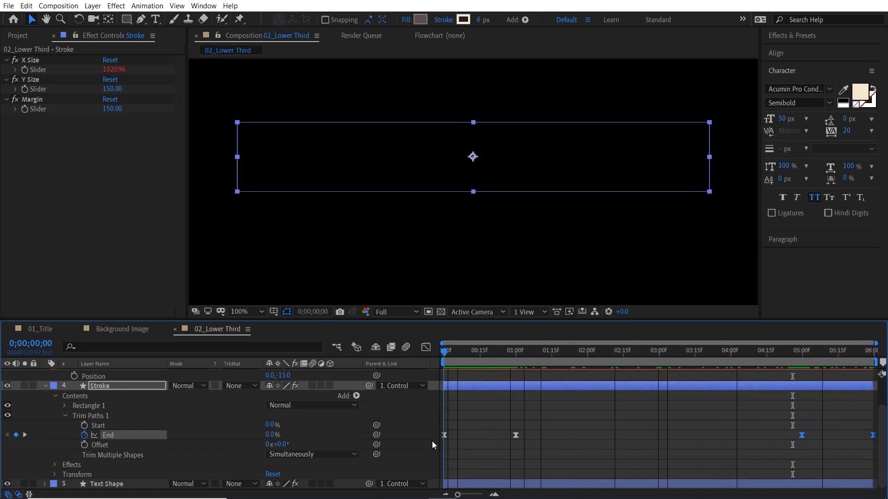
Copy all four End keyframes onto the Trim Paths Start property at 0;00;00;00 and preview the result.
left_click(137, 436)
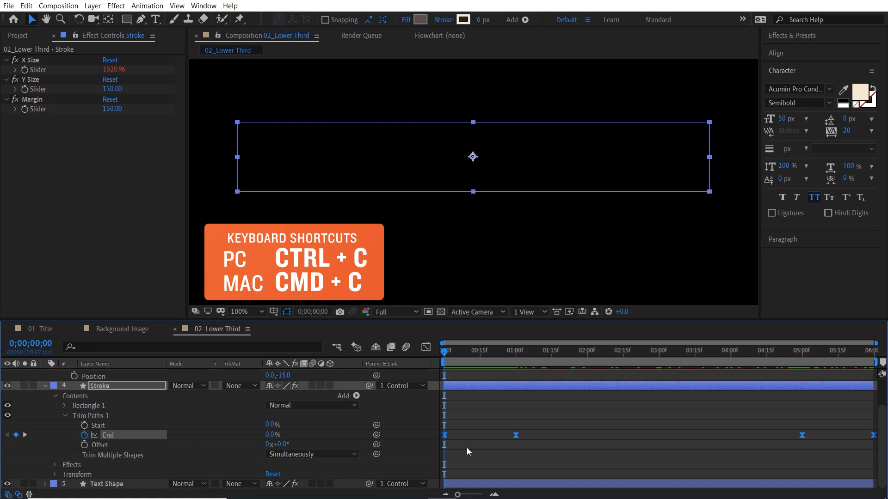
left_click(112, 427)
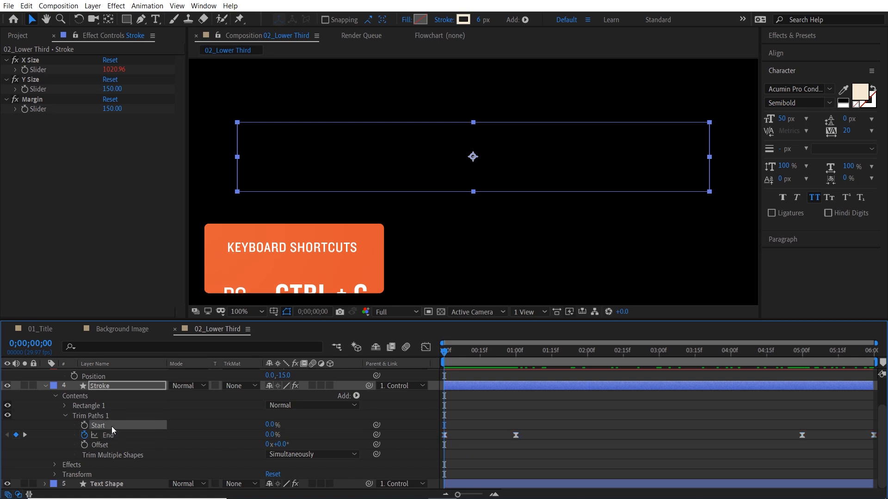
mouse_move(445, 356)
left_mouse_down()
mouse_move(497, 356)
mouse_move(438, 360)
left_mouse_up()
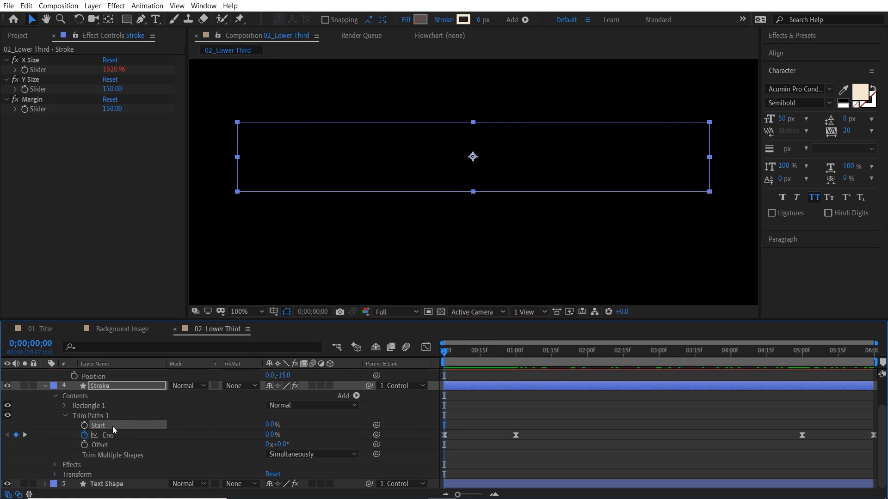
key("ctrl+v")
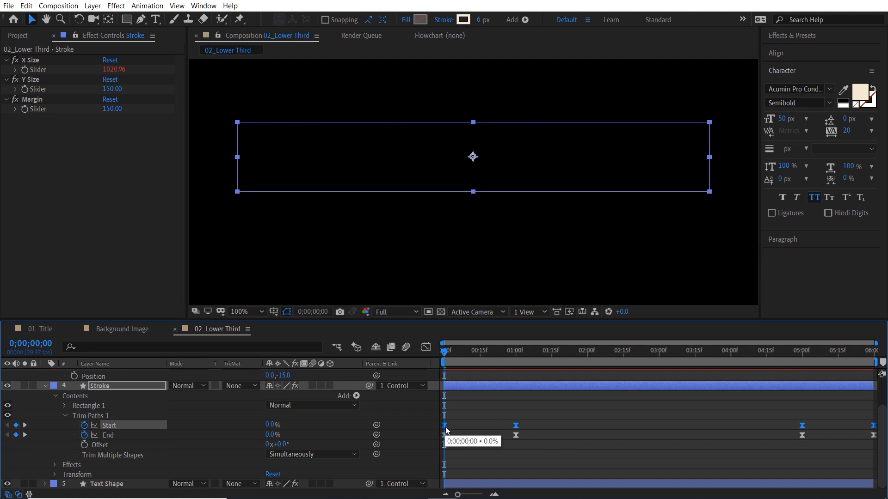
key("space")
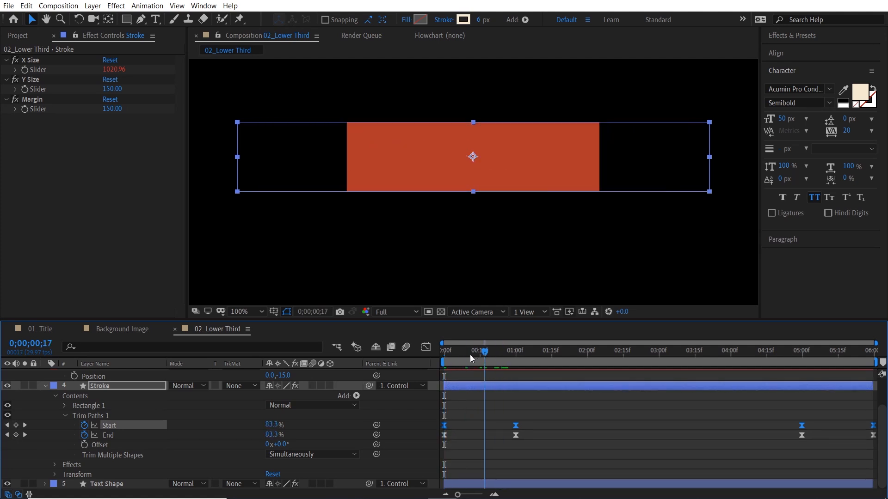
key("space")
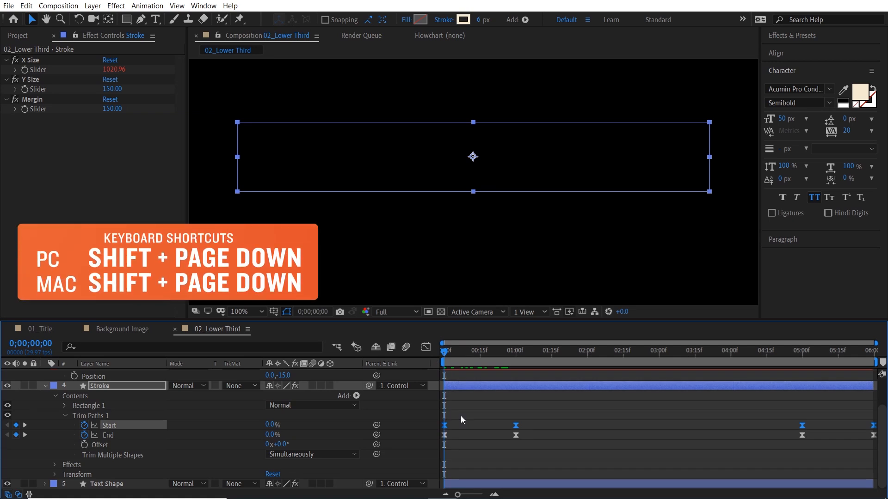
Delay the first two Start keyframes by 10 frames so they begin at 0;00;00;10, and preview the intro.
key("shift+Page_Down")
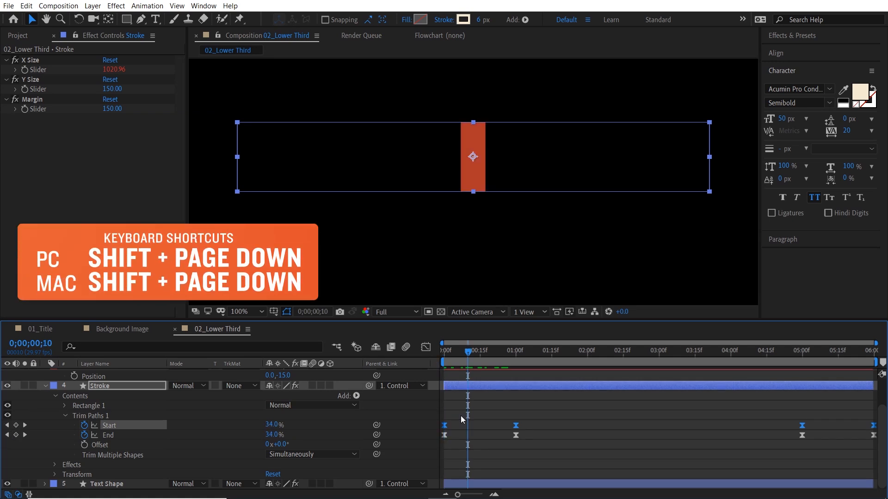
left_click_drag(533, 413, 470, 425)
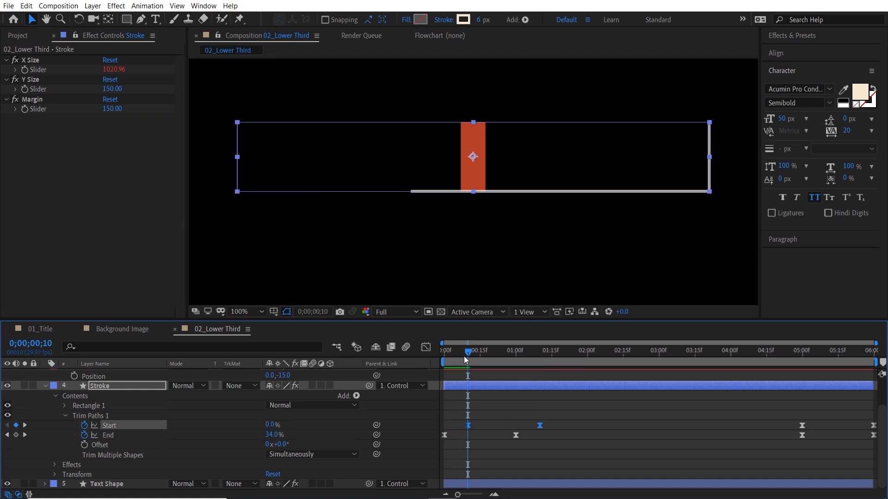
left_click_drag(464, 356, 439, 359)
left_click(471, 414)
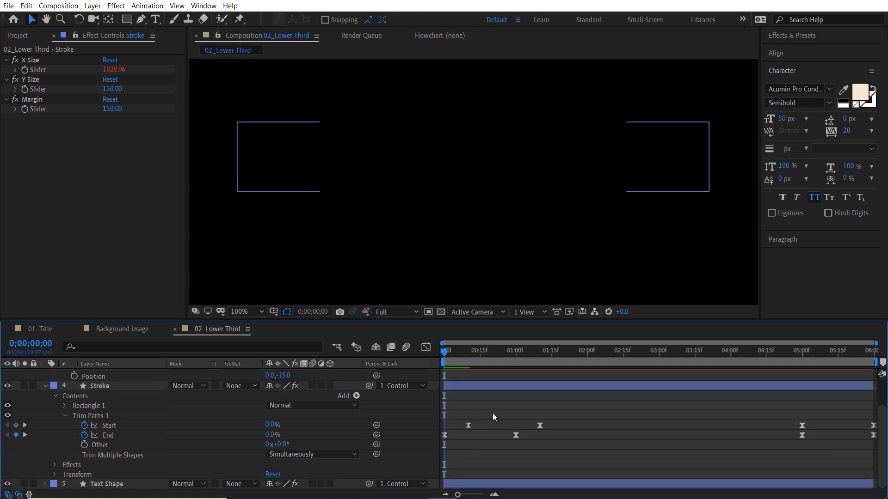
left_click_drag(447, 354, 529, 362)
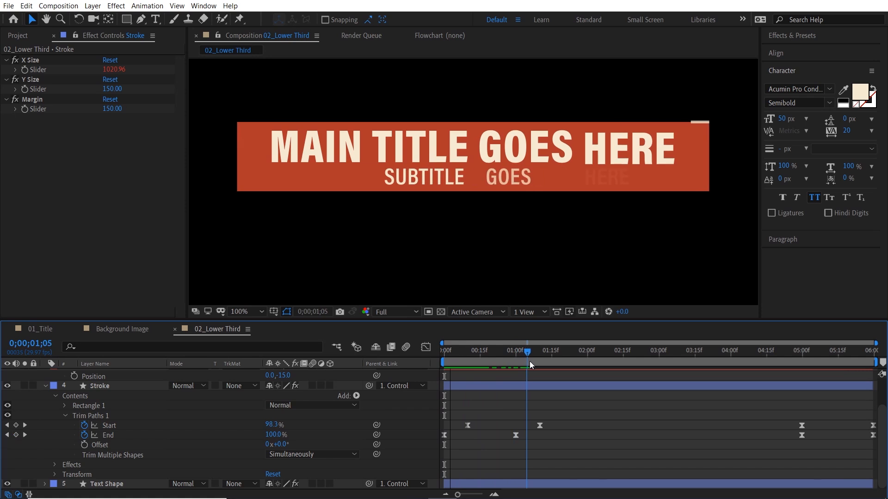
key("space")
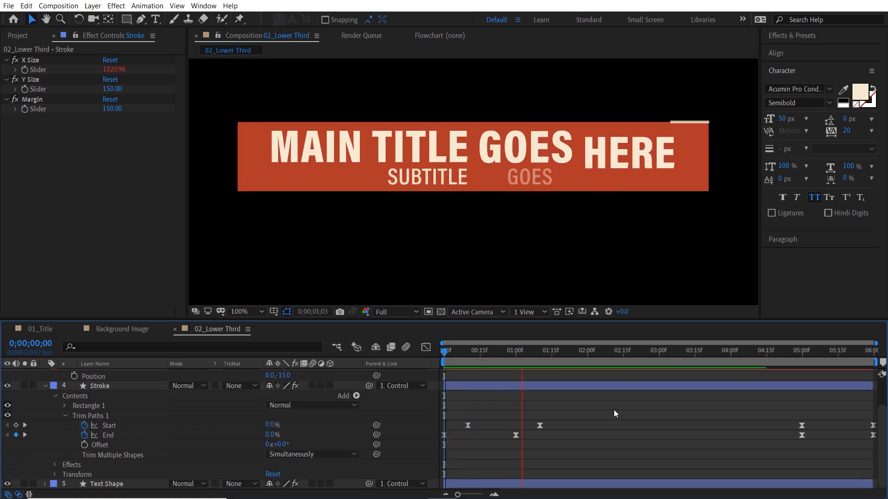
key("space")
left_click_drag(547, 355, 431, 364)
key("space")
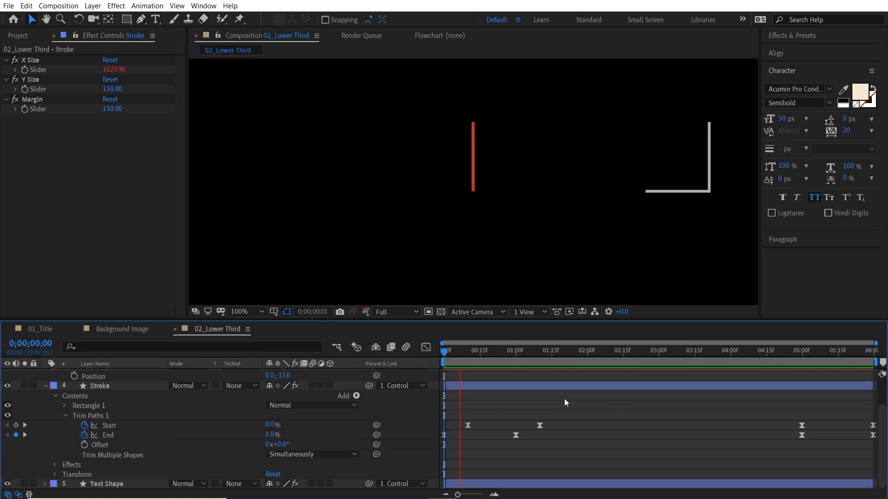
key("space")
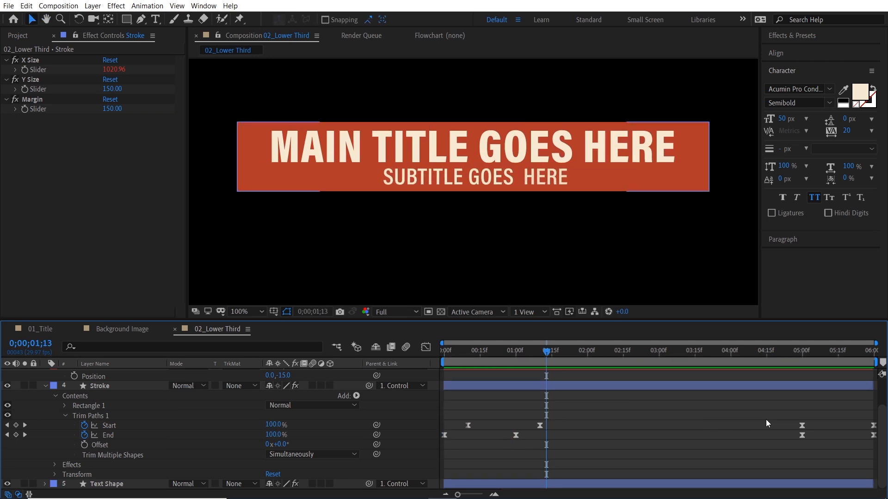
Move the last two Trim Paths Start keyframes 10 frames earlier so they begin at 0;00;04;20.
left_click_drag(784, 418, 876, 429)
left_click_drag(822, 355, 802, 363)
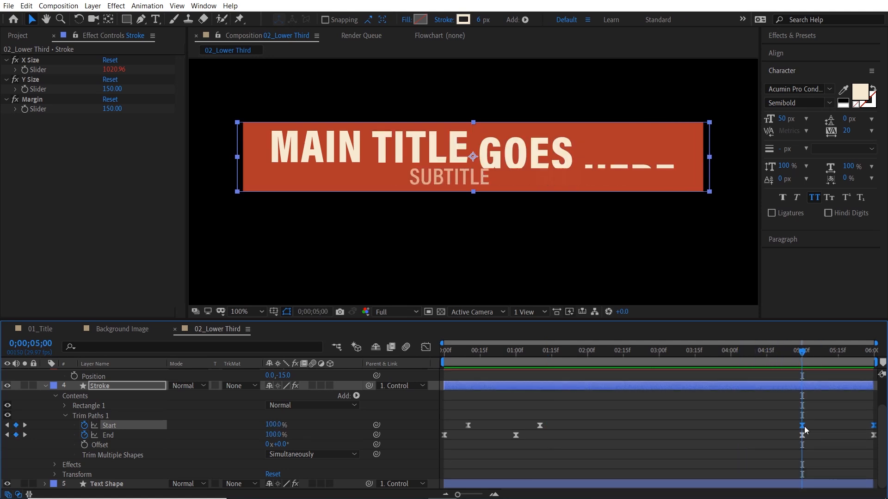
key("ctrl+s")
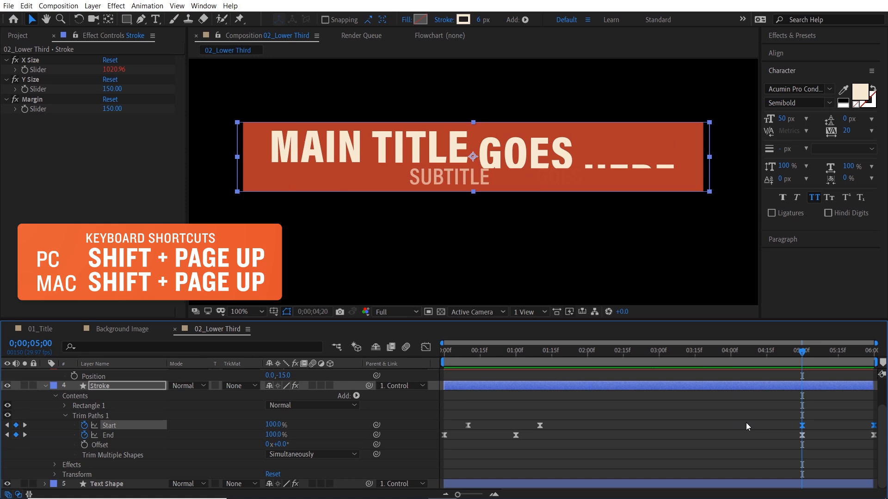
key("shift+Page_Up")
left_click_drag(803, 428, 776, 427)
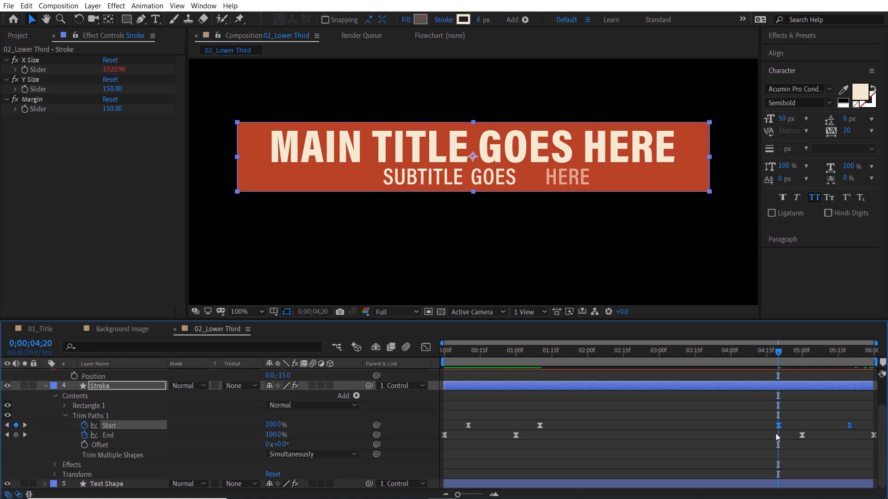
Preview the stroke animation from the composition's start and again from 0;00;04;10.
left_click_drag(626, 354, 492, 360)
key("Home")
key("space")
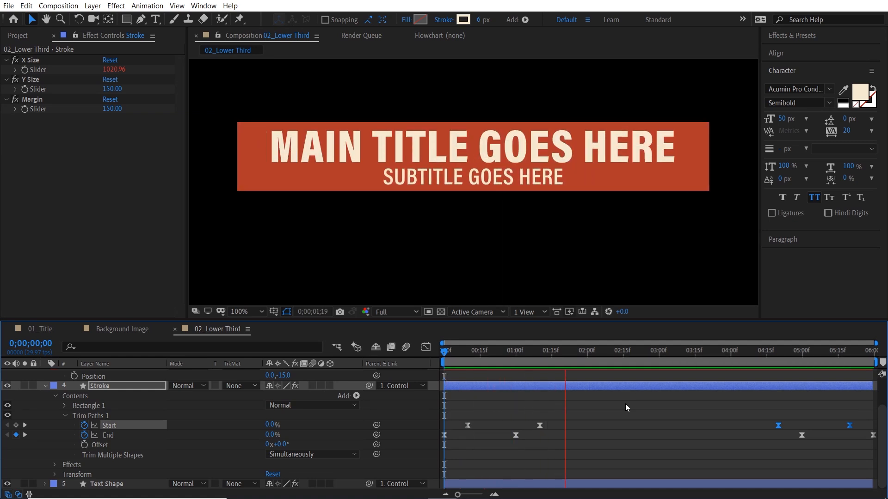
key("space")
left_click_drag(724, 356, 755, 361)
key("space")
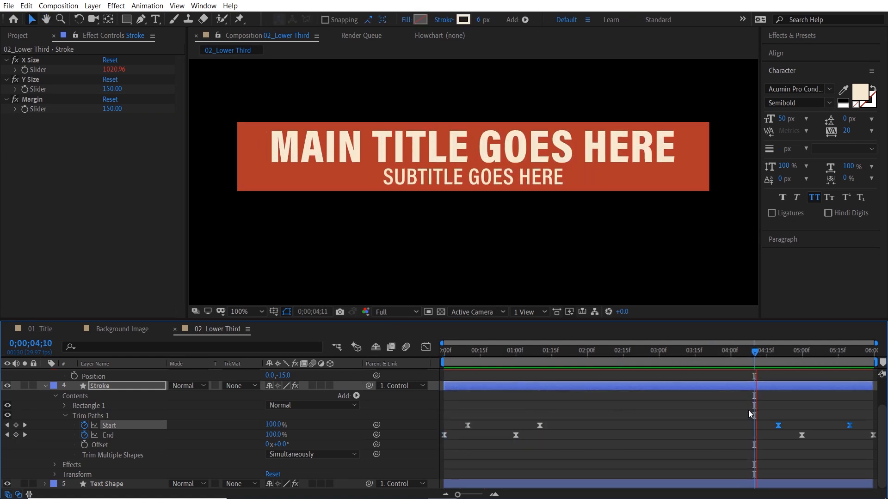
key("space")
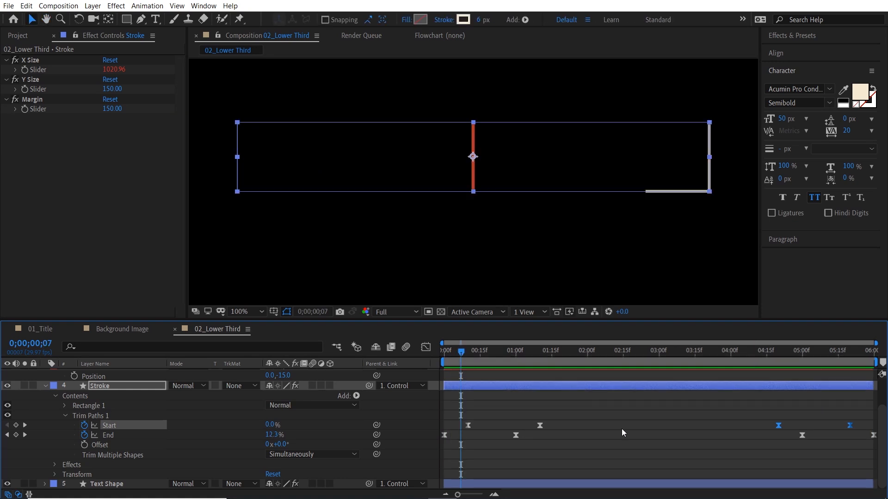
Reveal all layers' animated properties, collapse them again, and preview the lower third from the beginning.
left_click(429, 417)
key("u")
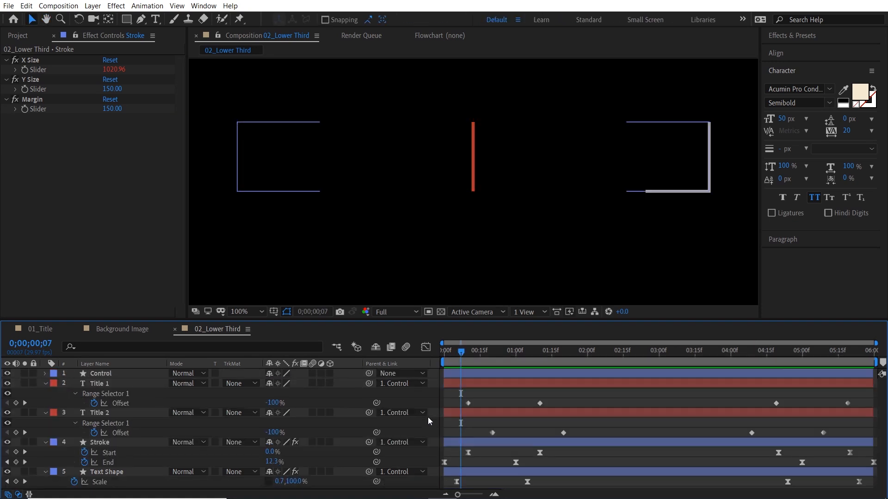
key("u")
key("Home")
key("space")
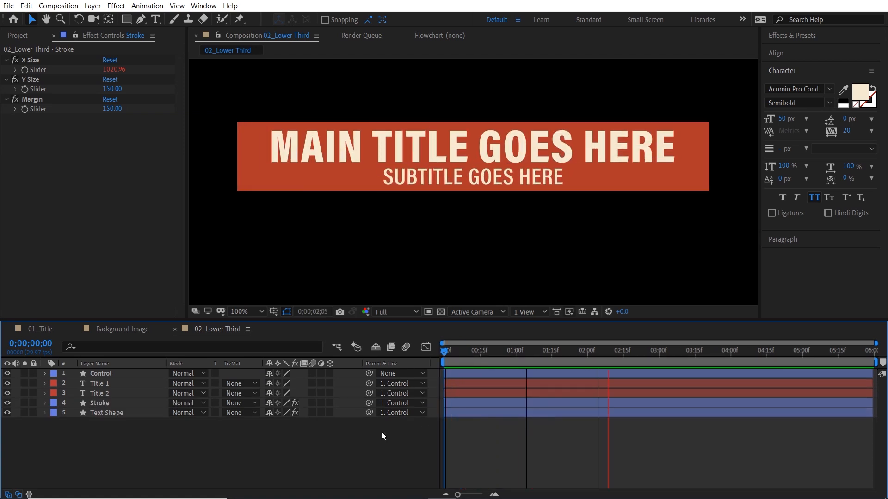
Test the Title 1 text at 0;00;01;20 with ASDFASDFASDF, and replace it with FIRST LASTNAME.
left_click(563, 352)
double_click(131, 384)
type("ASDFASDFASDF")
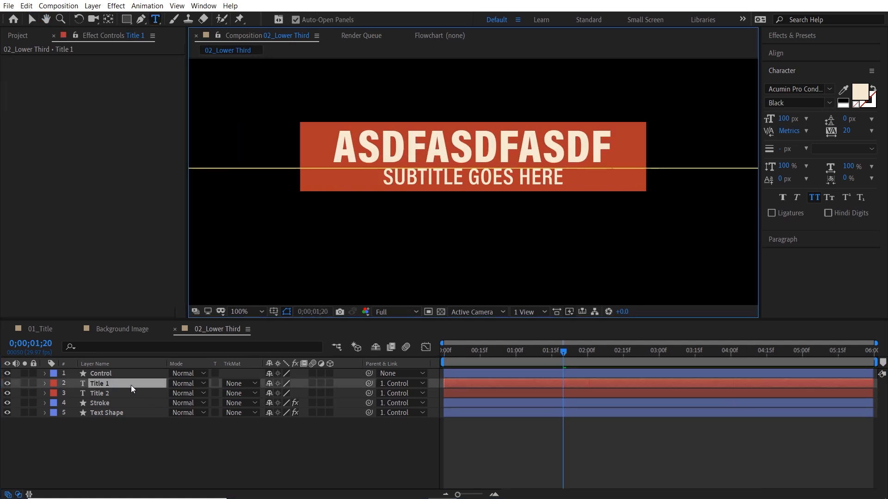
key("ctrl+a")
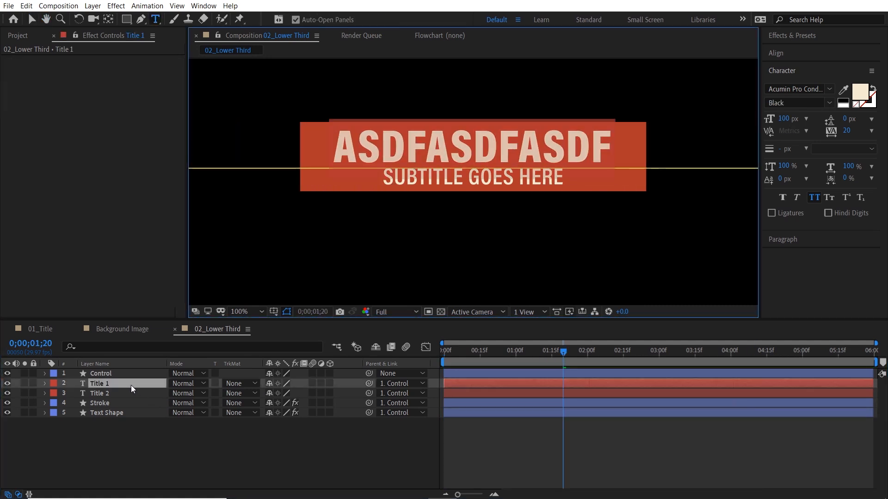
type("FIRST LASTN")
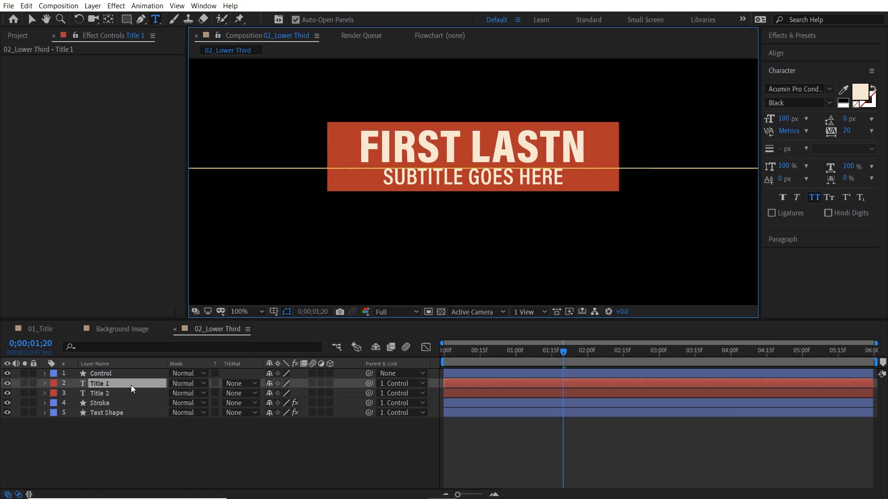
type("AME")
Change the Title 2 text to TITLE GOES HERE and preview the animation from the start.
double_click(122, 394)
type("TITLE GOES HERE")
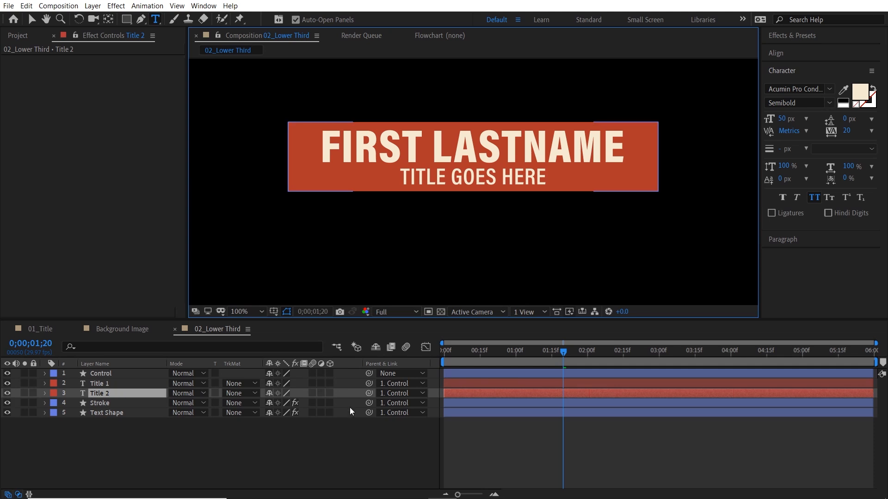
left_click(447, 358)
key("space")
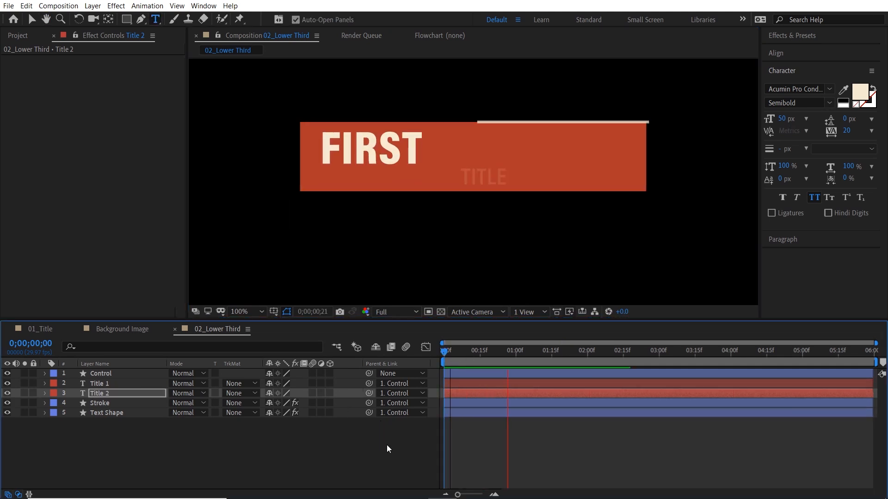
key("space")
Show the whole frame at 50% magnification and turn on the Title/Action Safe guides.
scroll(494, 246, "down", 2)
scroll(490, 246, "up", 1)
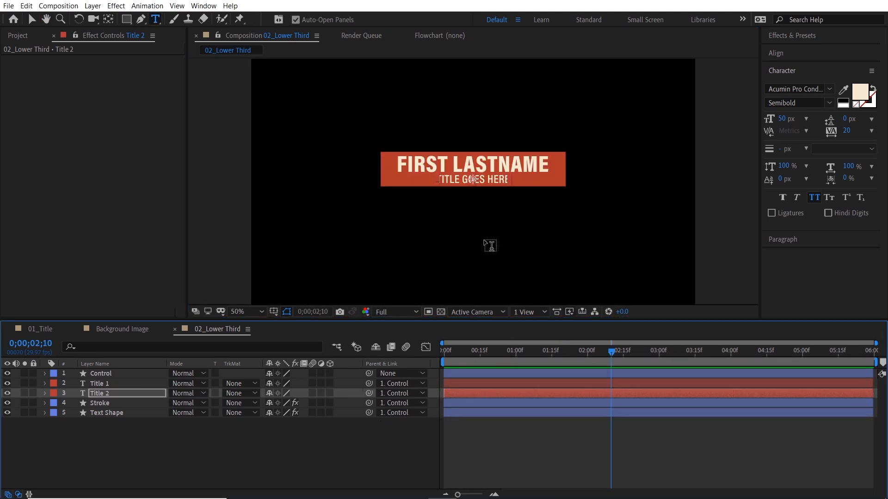
left_click(273, 312)
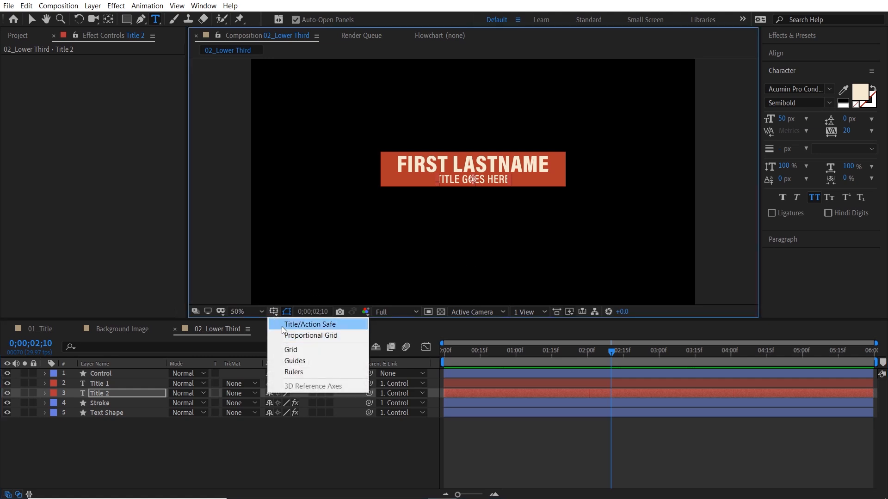
left_click(317, 323)
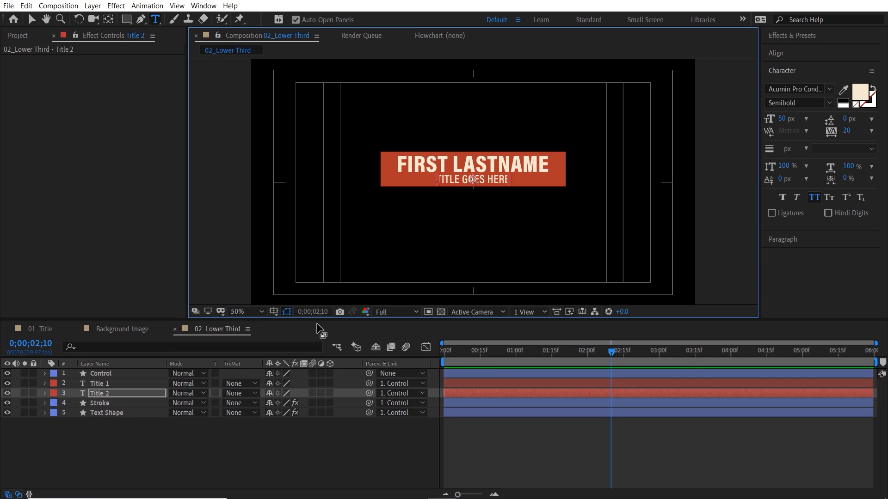
Move the Control layer to Position 533, 964 in the frame's lower-left area.
left_click(123, 373)
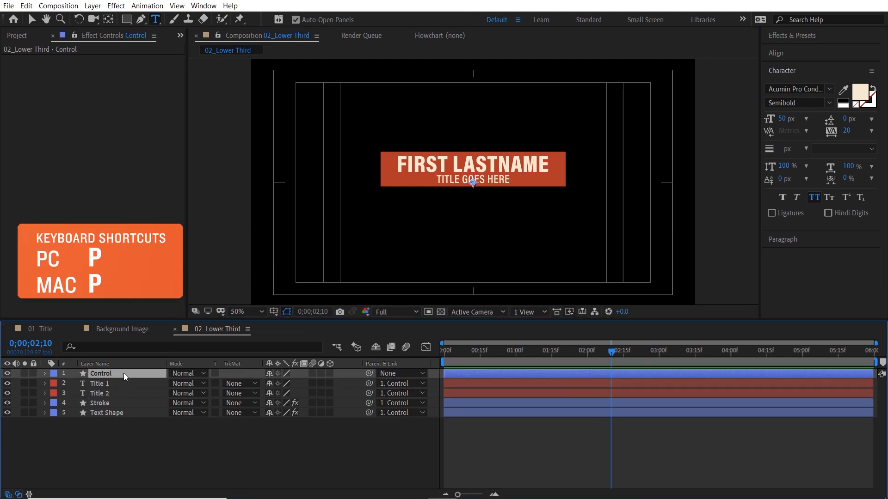
key("p")
left_click_drag(283, 383, 525, 394)
left_click_drag(272, 382, 189, 384)
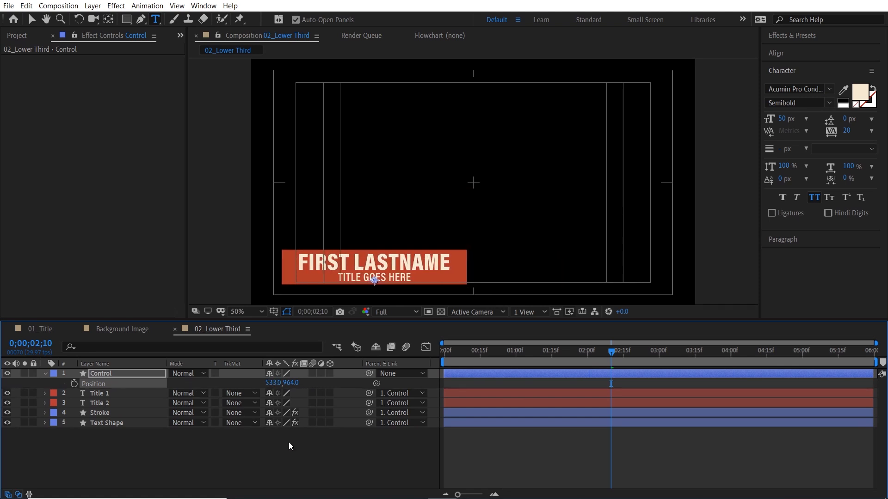
left_click(328, 451)
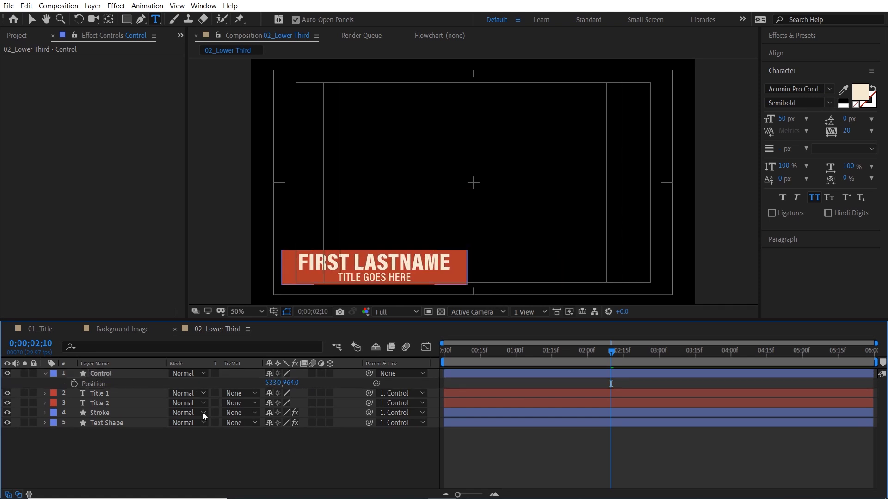
Try a long repeated ASDF string as the Title 1 text, and undo the text change.
double_click(128, 394)
type("asdfasdfasdf")
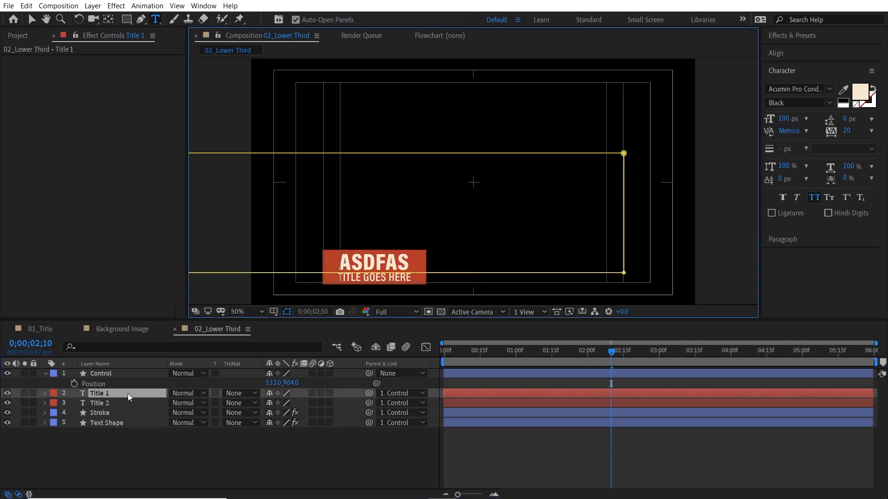
type("asdfasdfasdf")
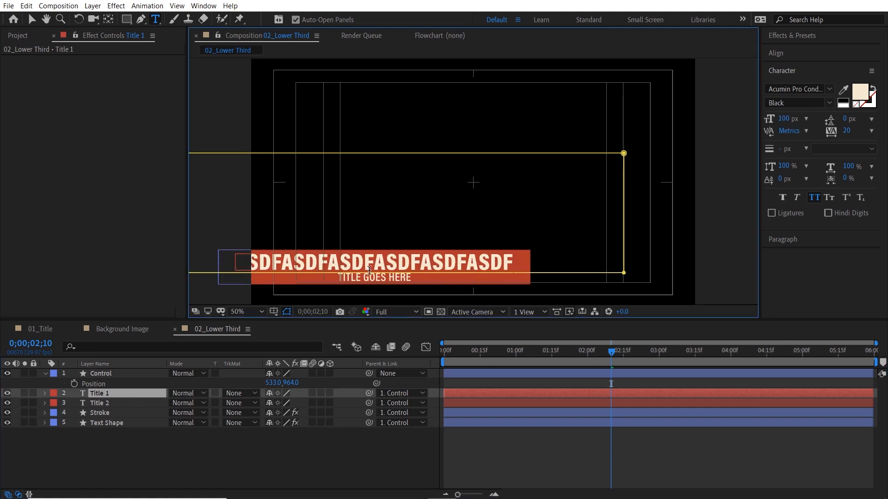
left_click(338, 443)
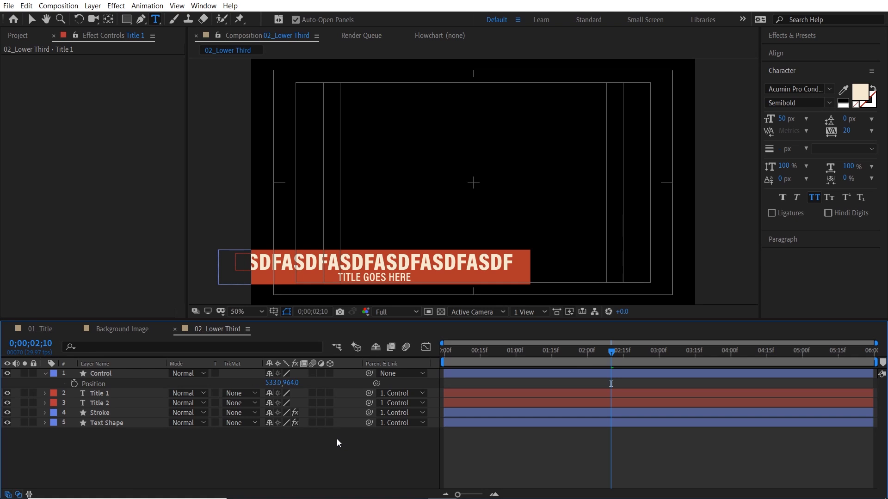
key("ctrl+z")
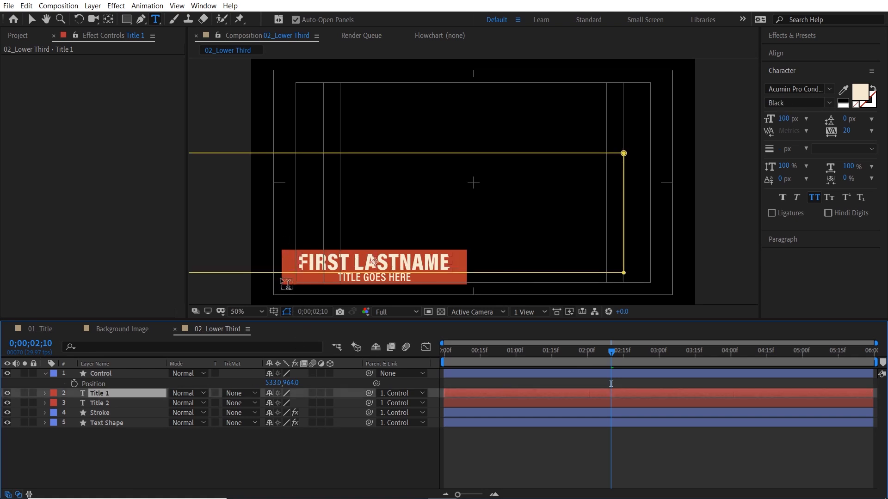
left_click(316, 448)
Separate the Control layer's Position property into individual X and Y dimensions.
key("v")
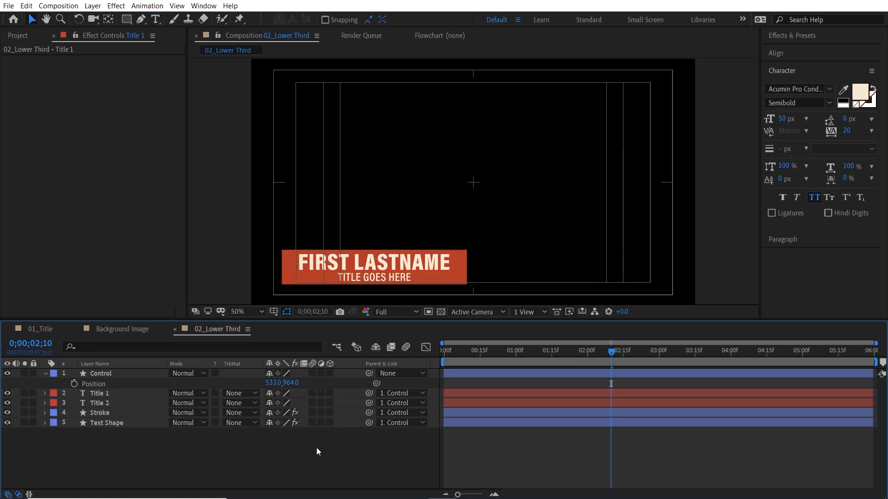
right_click(105, 385)
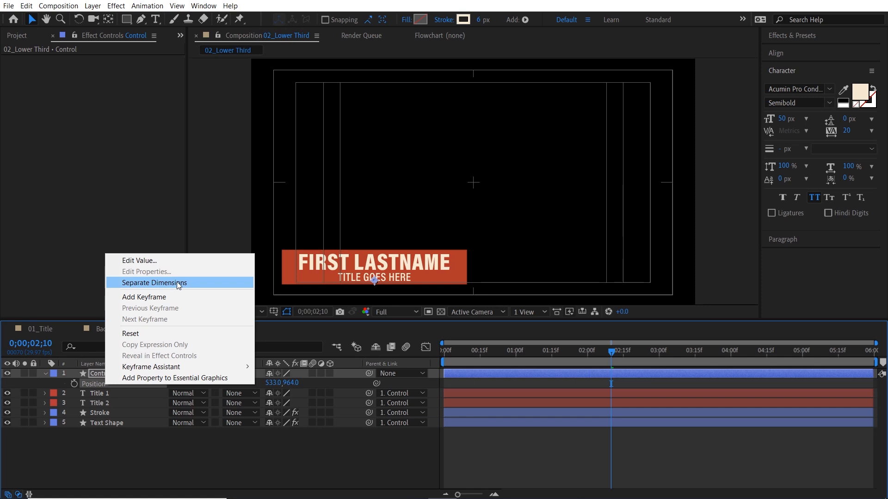
left_click(178, 283)
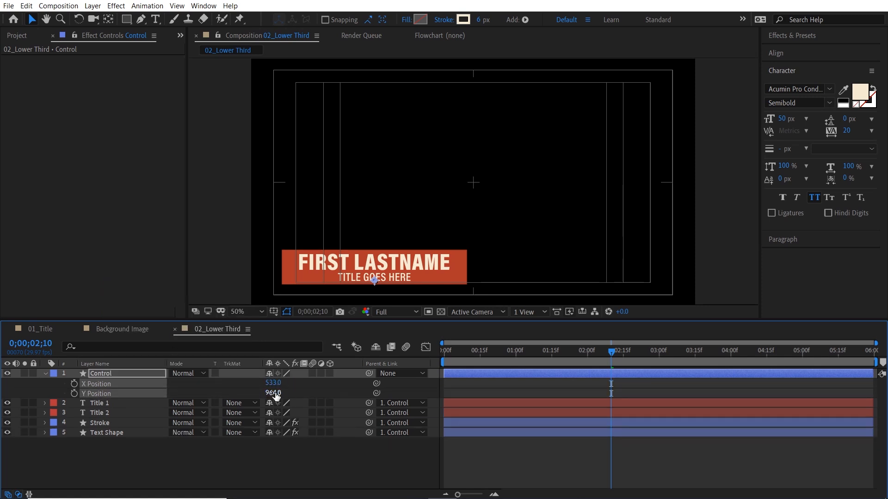
Try changing the Control layer's X Position to 609 and adjusting its Y Position, undoing both changes.
left_click_drag(274, 383, 335, 382)
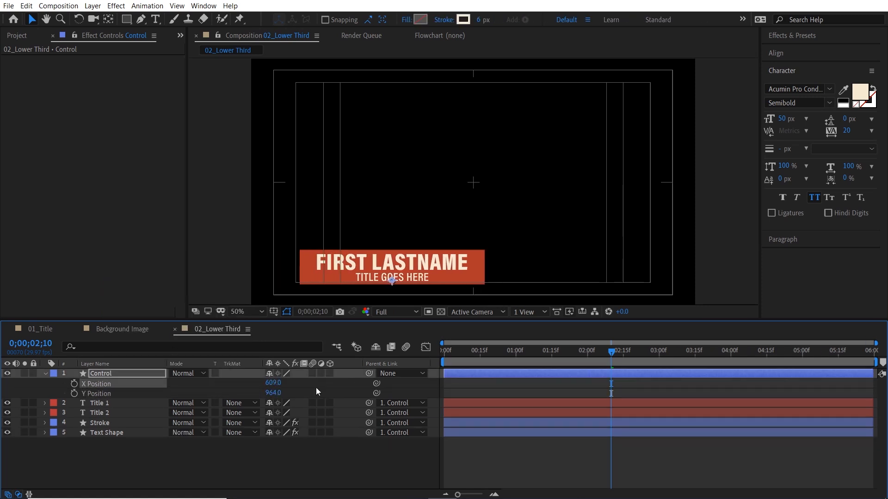
key("ctrl+z")
mouse_move(276, 393)
left_mouse_down()
mouse_move(362, 384)
mouse_move(277, 388)
left_mouse_up()
key("ctrl+z")
key("ctrl+z")
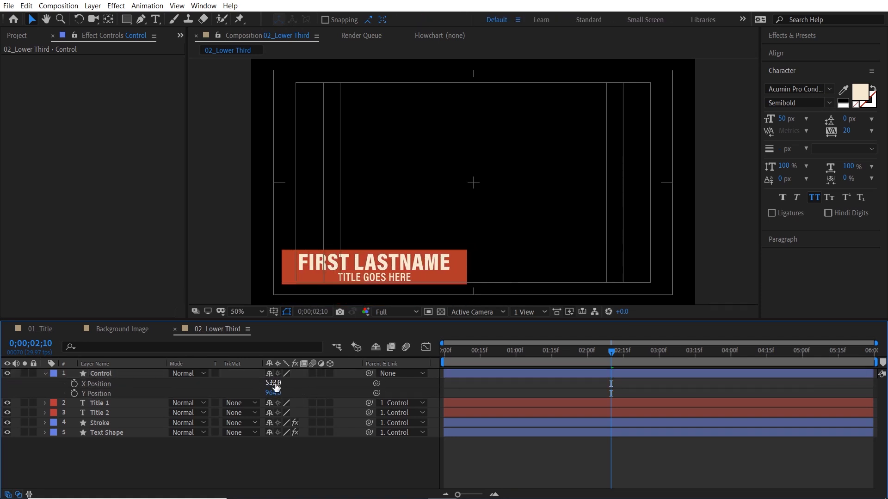
Set the Control layer's X Position to 0.
left_click(273, 383)
type("0")
key("Return")
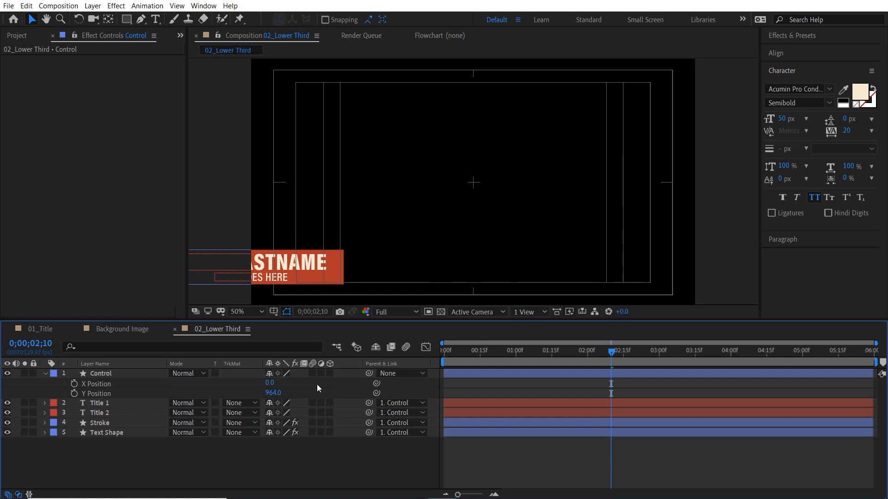
Add an expression to the Control layer's X Position linking it to Text Shape's X Size slider divided by 2.
left_click(128, 373)
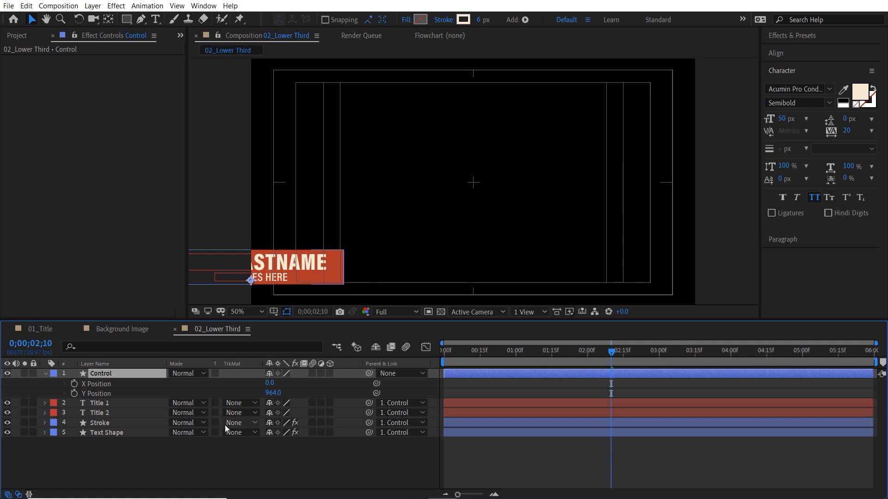
left_click(134, 433)
key("e")
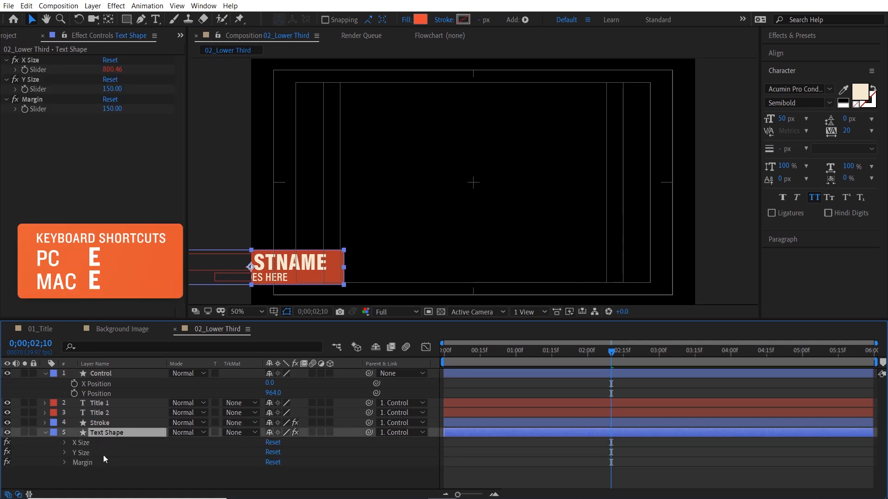
left_click(64, 442)
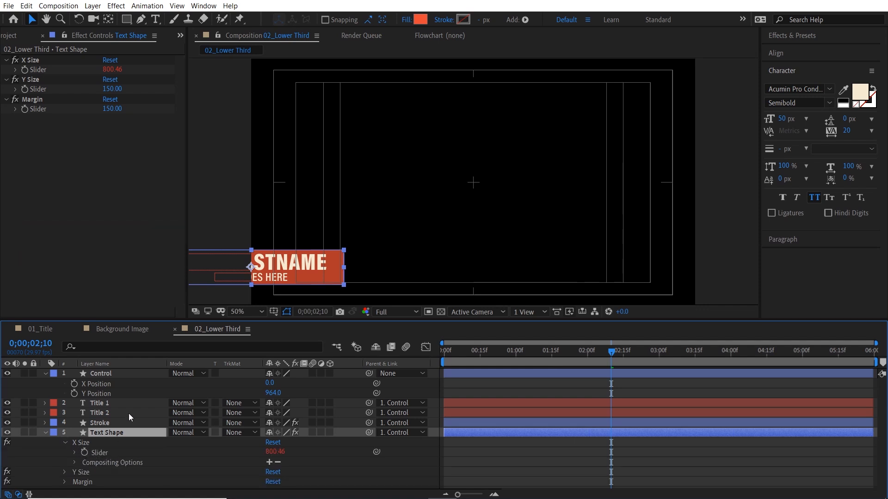
left_click(74, 384, "alt")
left_click_drag(297, 393, 126, 471)
left_click(707, 387)
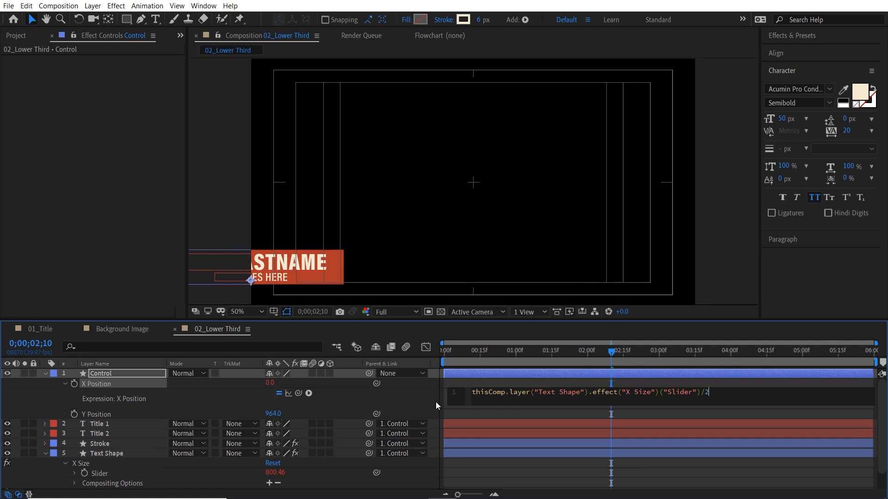
left_click(413, 400)
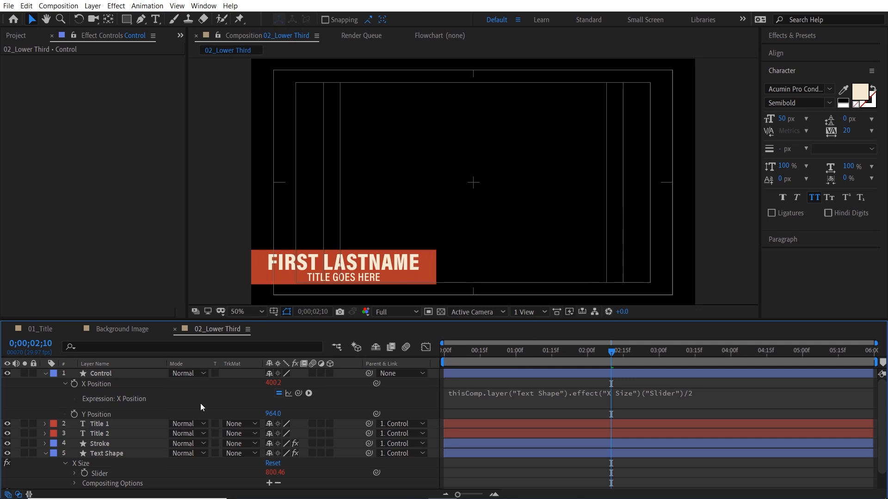
Replace the Title 1 layer's text with "ONE TWO THREE FOUR" to test the left-anchored position.
double_click(110, 425)
type("ONE TW")
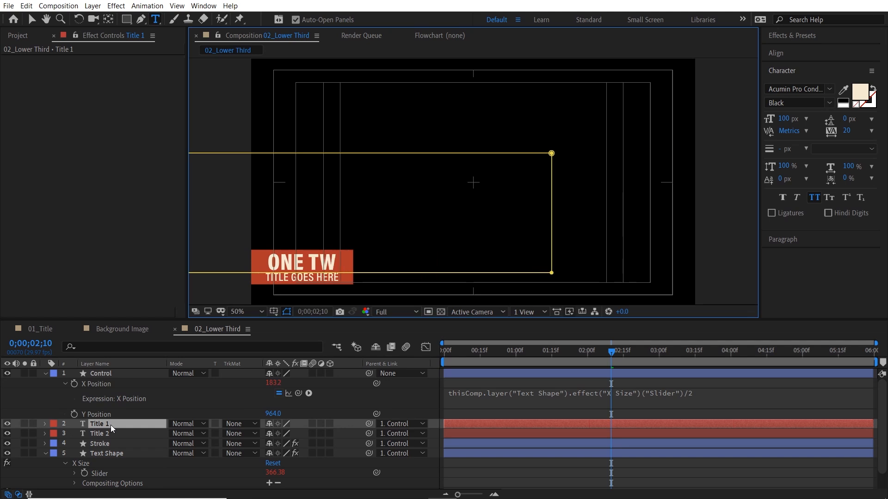
type("O THREE FOUR")
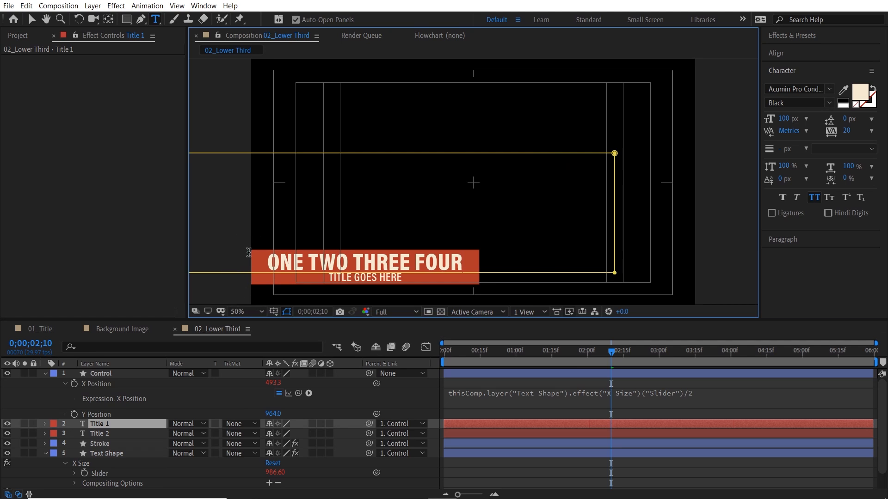
left_click(387, 407)
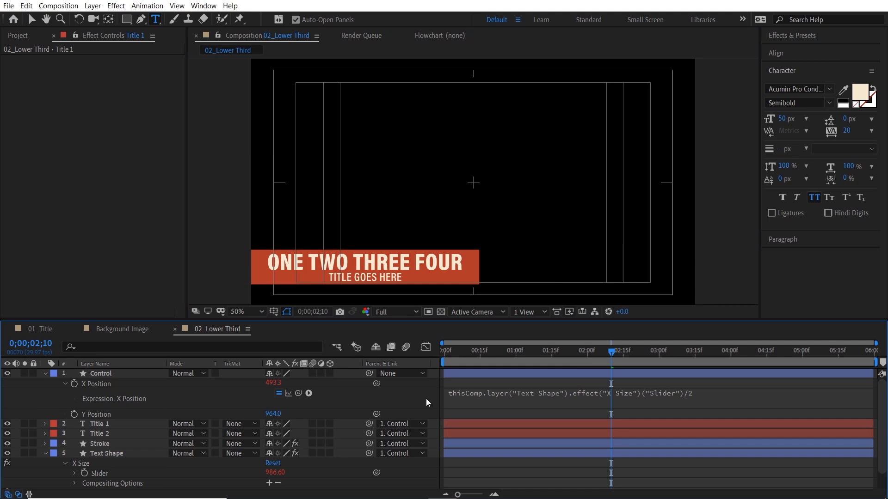
Add "value + " in front of the existing expression on the Control layer's X Position.
left_click(462, 405)
left_click(471, 392)
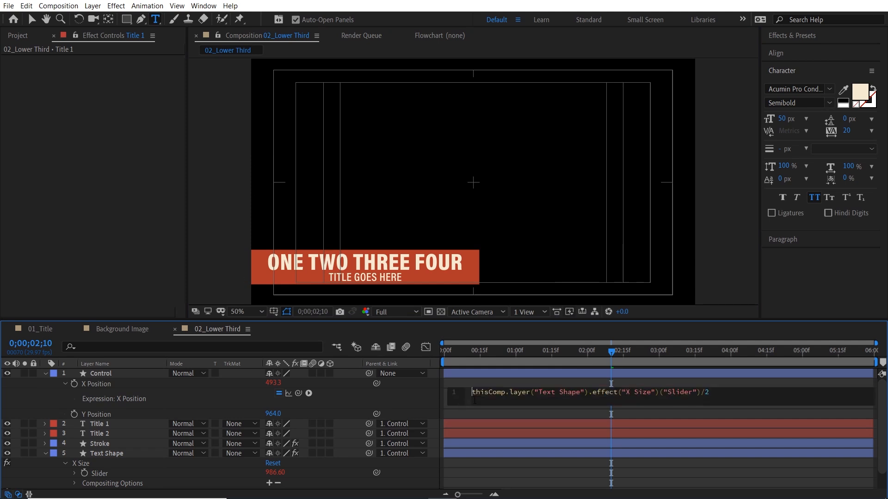
left_click_drag(473, 392, 713, 396)
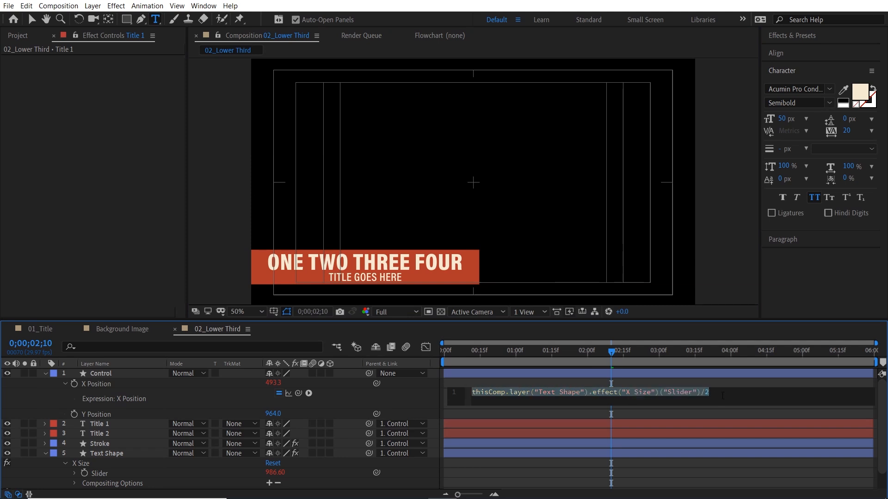
left_click(465, 400)
type("value +")
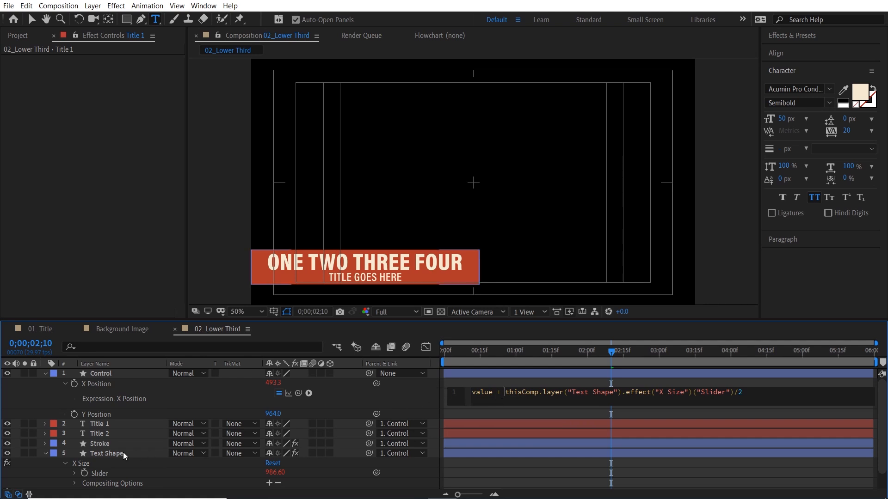
left_click_drag(492, 392, 472, 392)
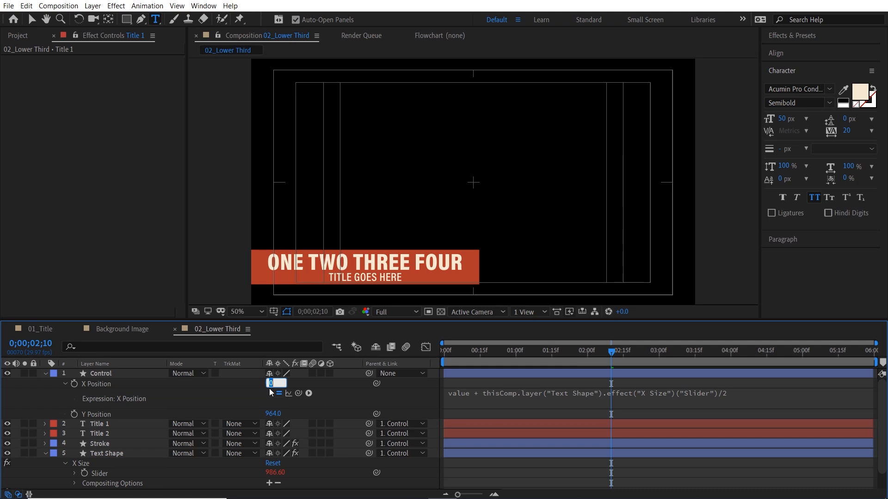
Set the Control layer's X Position to 150 to offset the lower third from the frame's edge.
key("Return")
left_click_drag(273, 383, 328, 384)
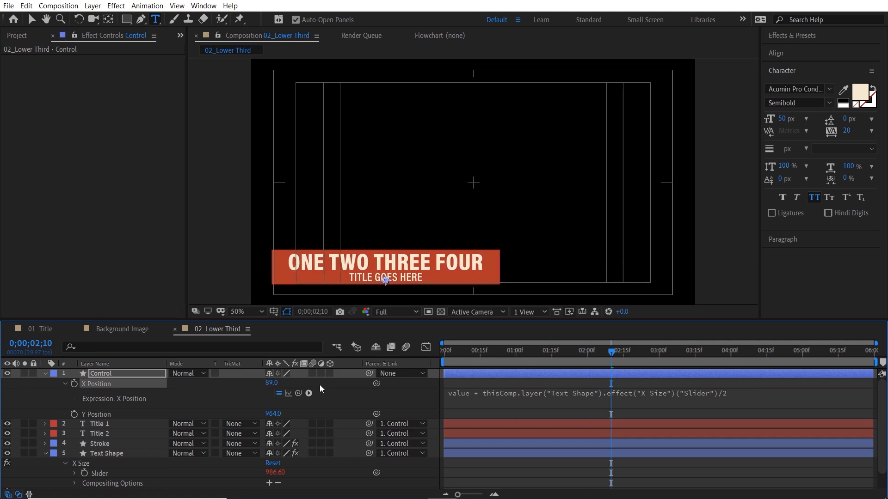
left_click(274, 384)
type("150")
left_click(375, 392)
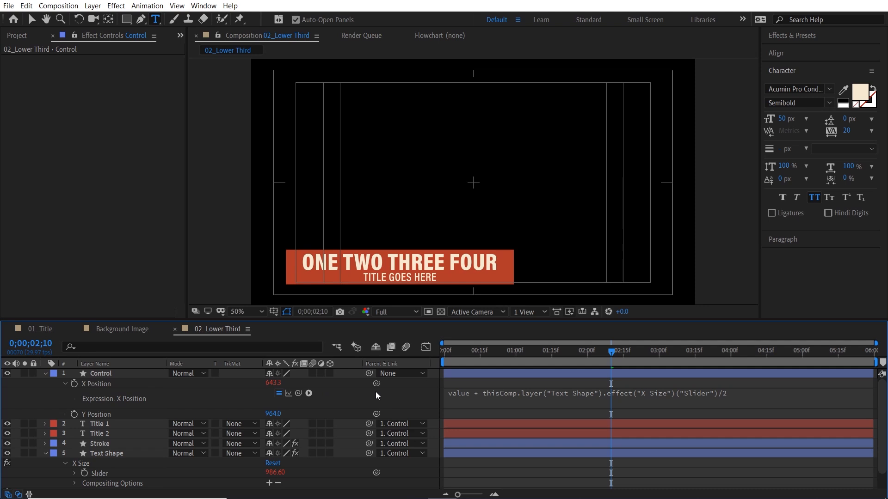
Change the Title 1 layer's text to "FIRST LASTNAME".
left_click(128, 428)
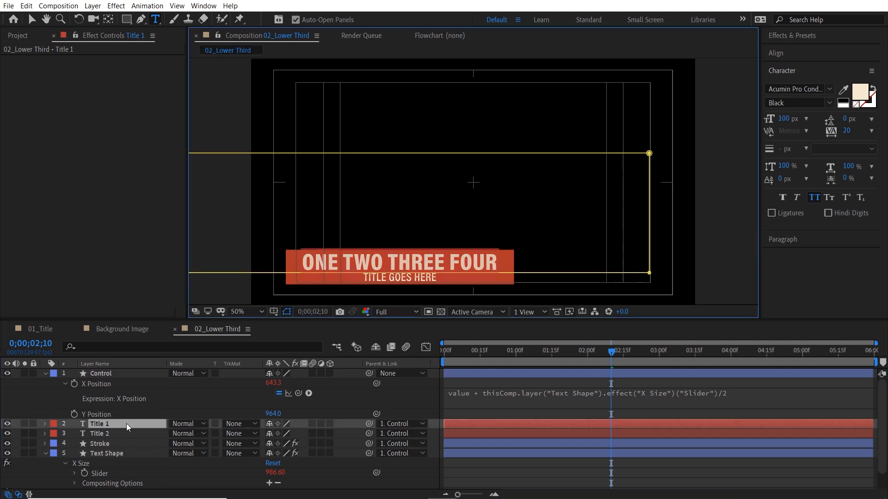
type("FIRST")
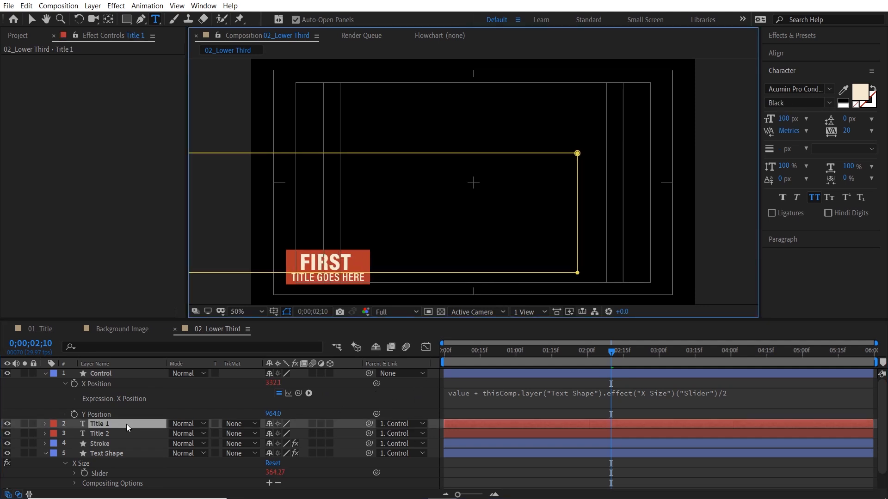
type(" LASTNAME")
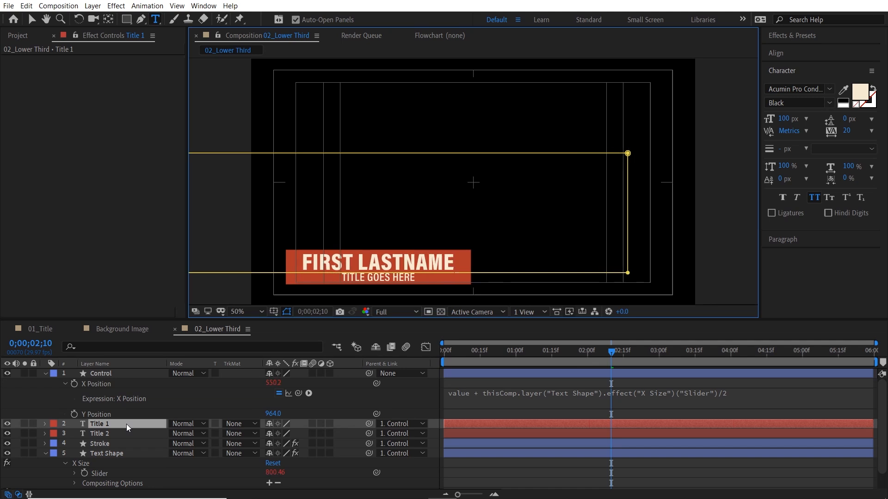
left_click(381, 402)
Open the 01_Title composition in Essential Graphics and name the template "01_Title".
left_click_drag(498, 357, 529, 358)
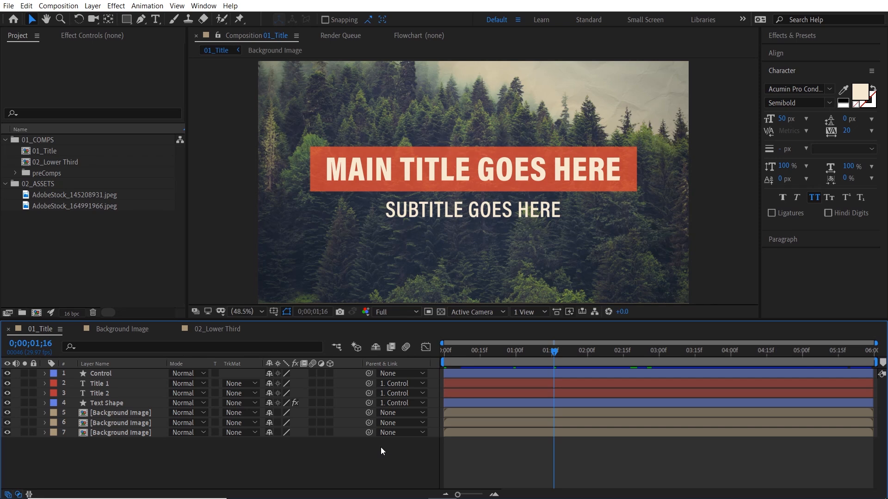
left_click(57, 153)
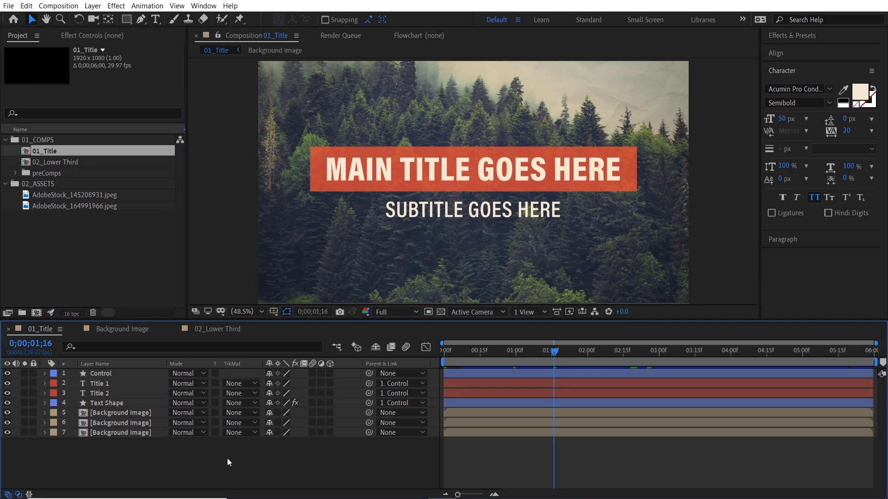
right_click(240, 462)
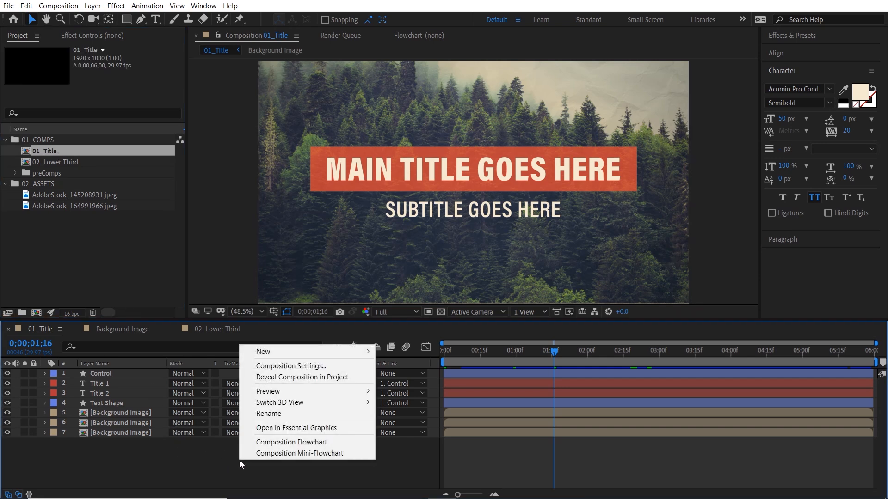
left_click(304, 427)
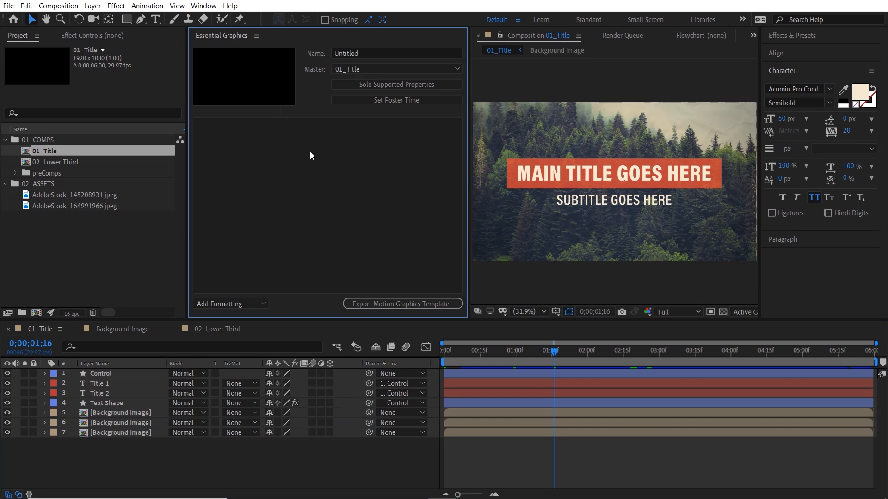
left_click(376, 53)
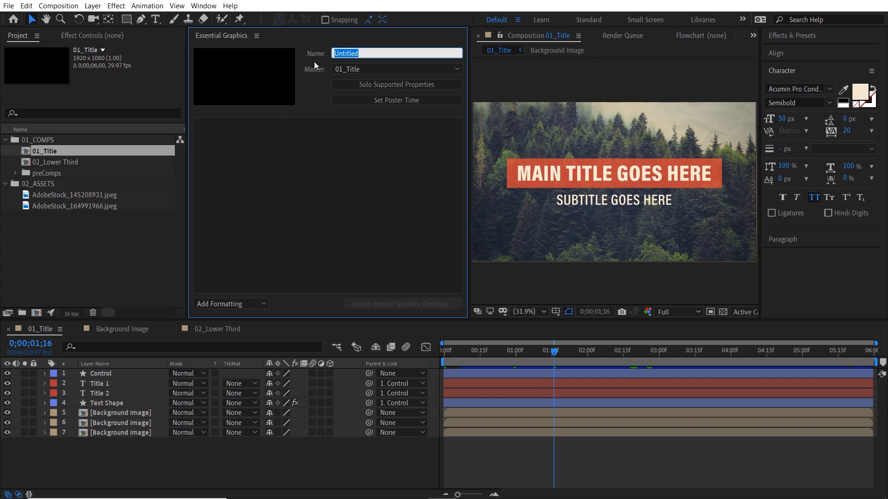
type("01_Title")
left_click(334, 131)
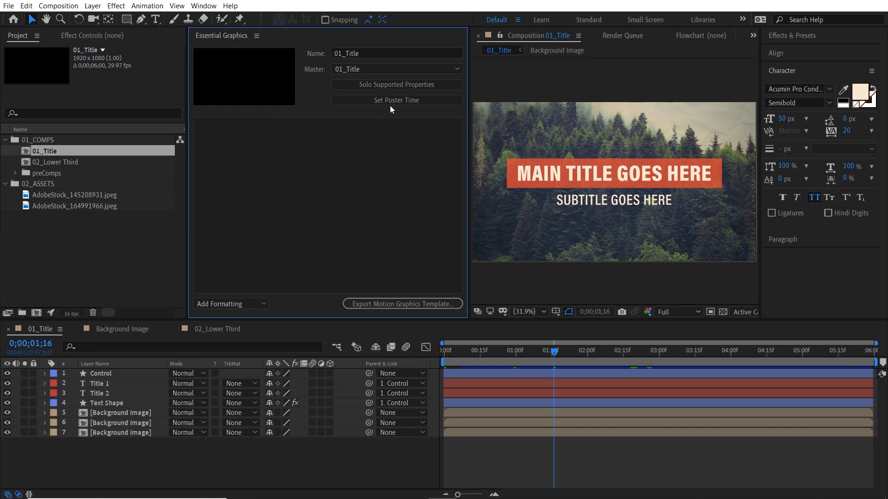
Try setting the template's poster time to 0;00;00;16.
left_click_drag(558, 351, 482, 367)
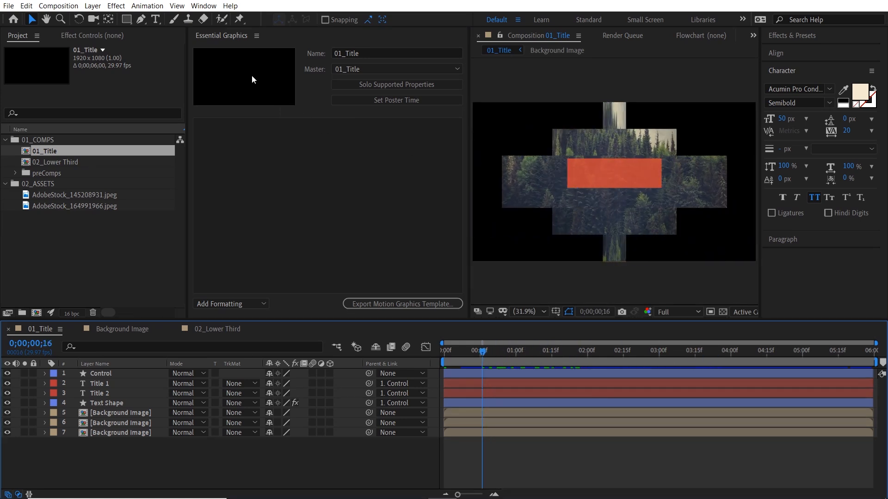
left_click(379, 102)
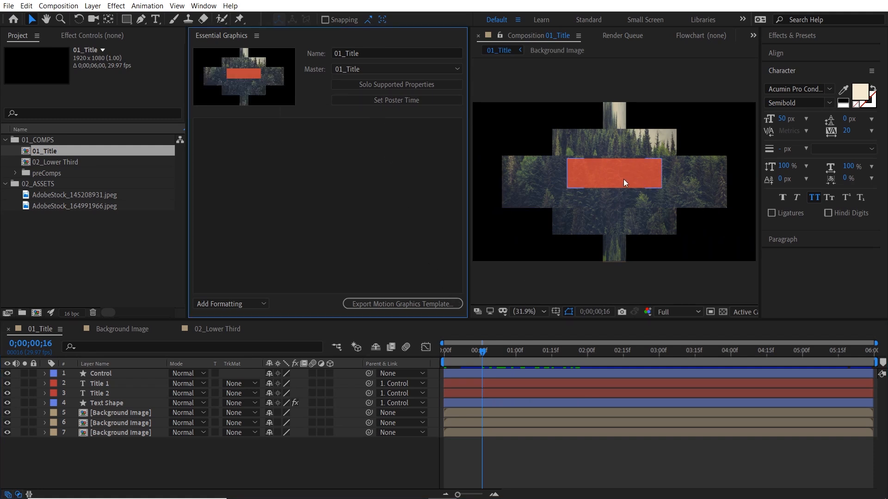
Set the template's poster time to 0;00;02;12, at a frame showing both titles.
left_click_drag(484, 377, 615, 360)
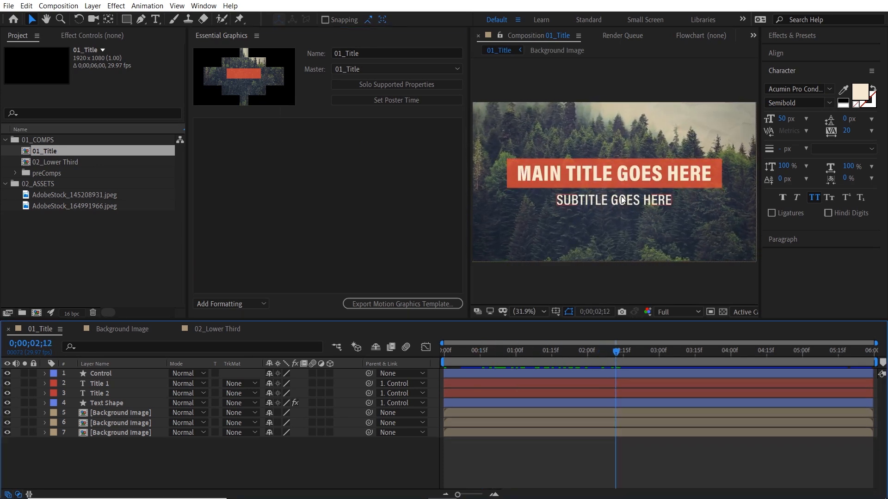
mouse_move(609, 357)
left_mouse_down()
mouse_move(536, 348)
mouse_move(614, 357)
left_mouse_up()
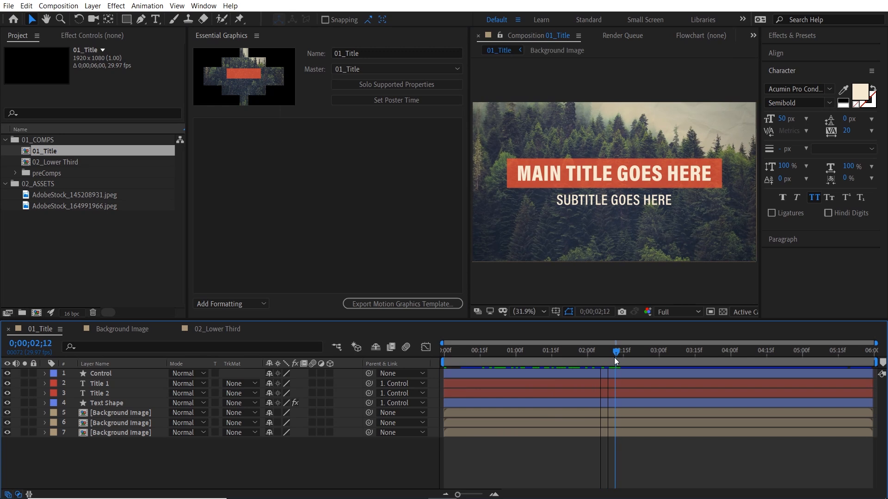
left_click(384, 102)
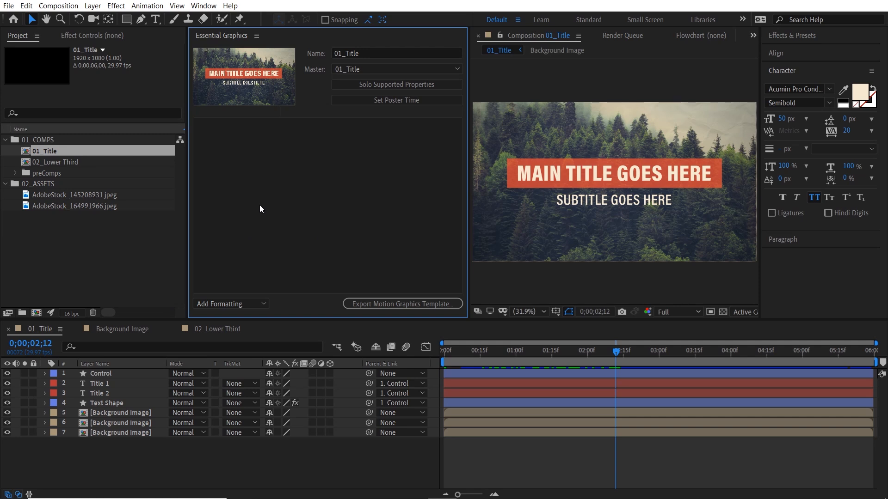
Filter the 01_Title timeline by "source text" to show only the text layers' Source Text properties.
left_click(109, 385)
left_click(112, 394)
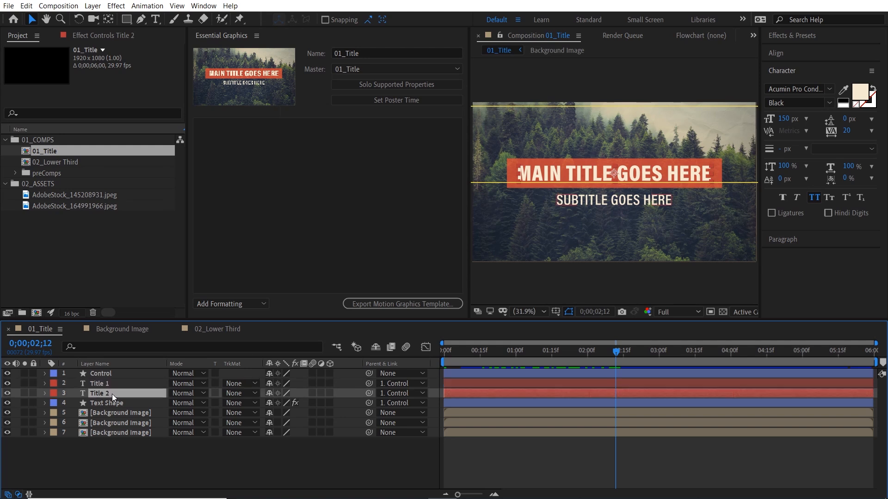
left_click(171, 448)
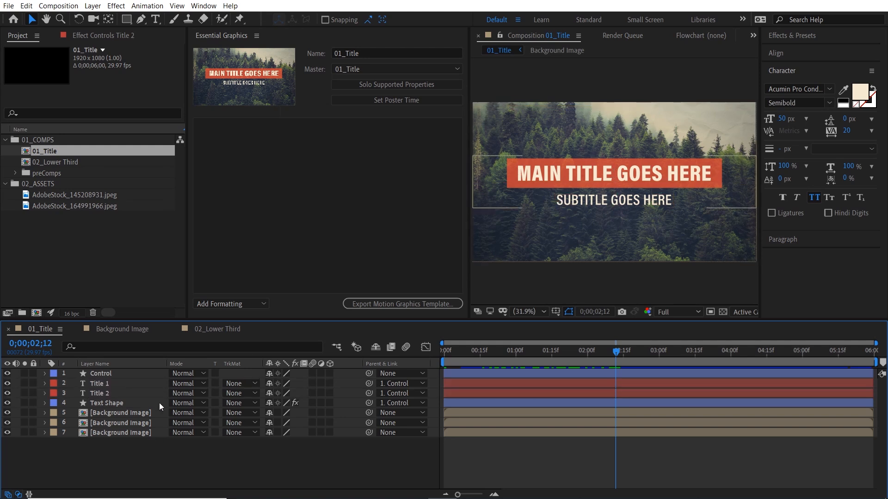
left_click(129, 346)
type("source te")
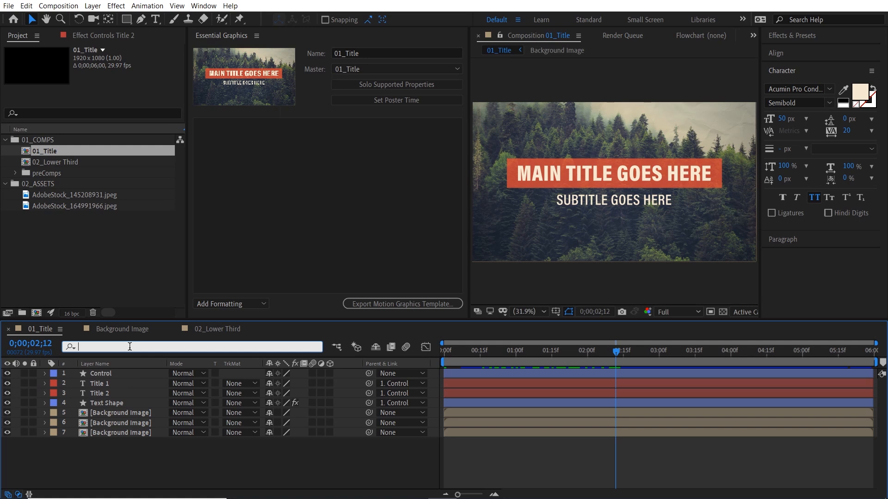
type("xt")
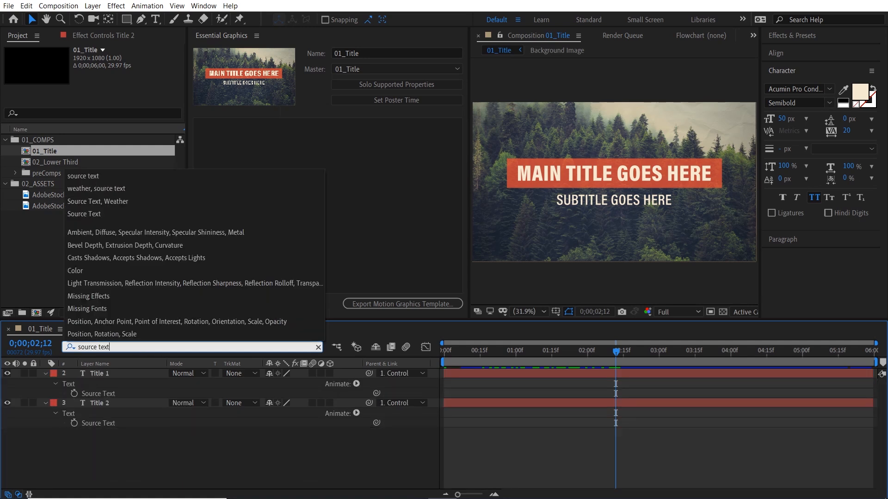
key("Return")
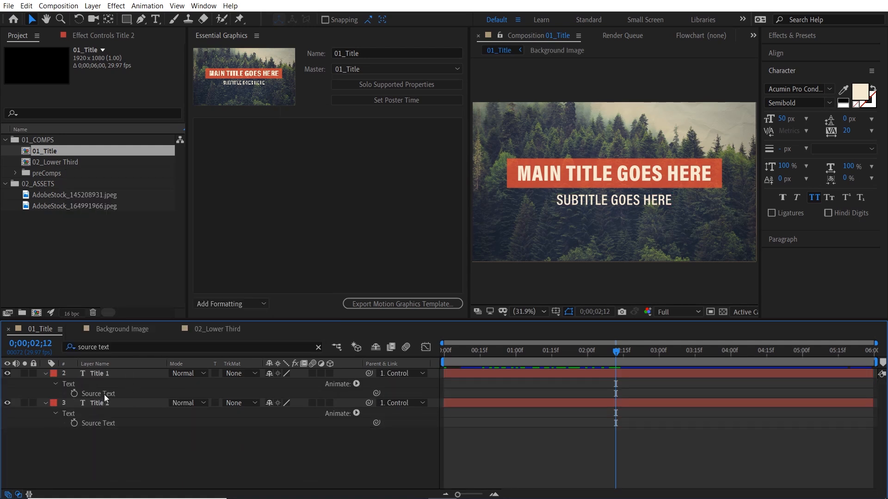
Add the Title 1 layer's Source Text property to the Essential Graphics template and name it "Title 1".
left_click(113, 395)
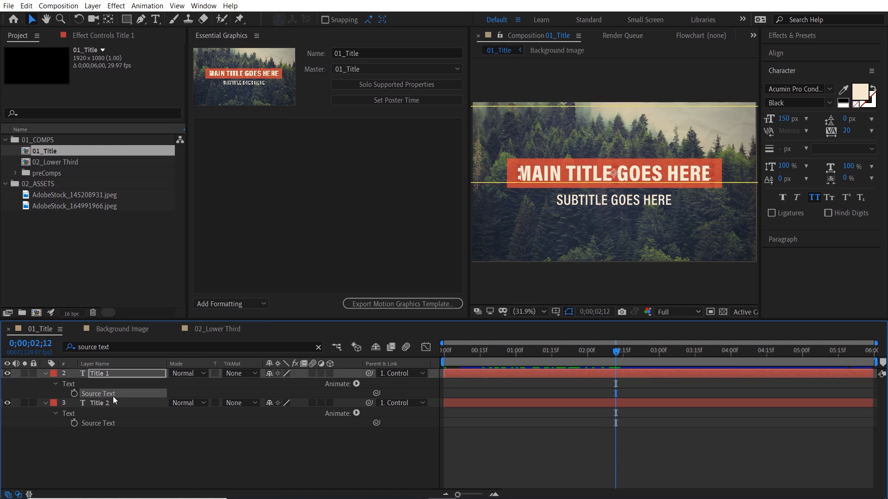
left_click(114, 423)
left_click(136, 440)
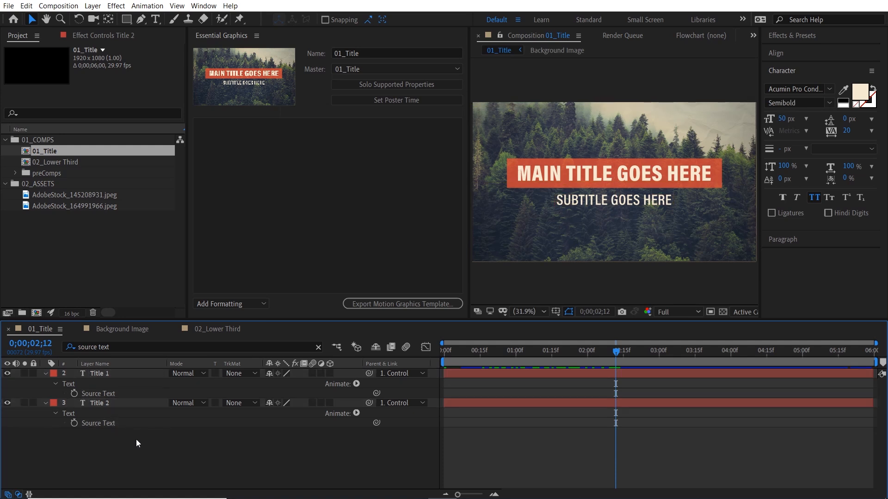
left_click(118, 394)
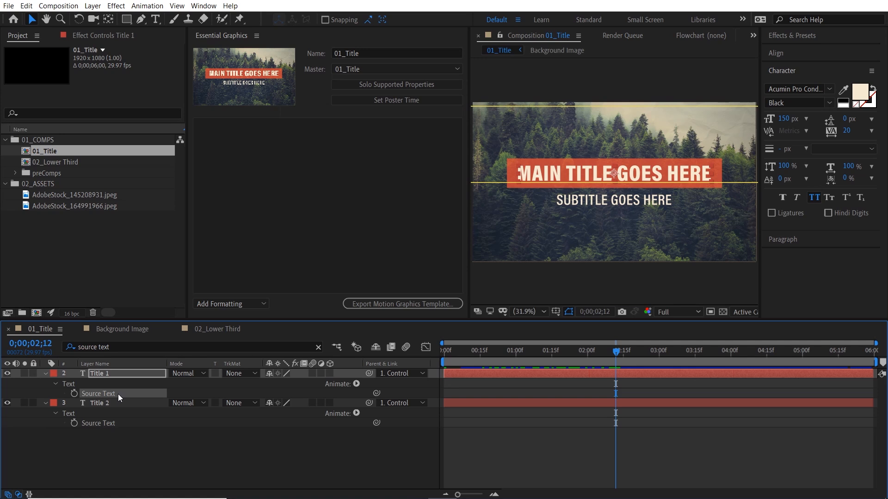
left_click_drag(118, 394, 309, 143)
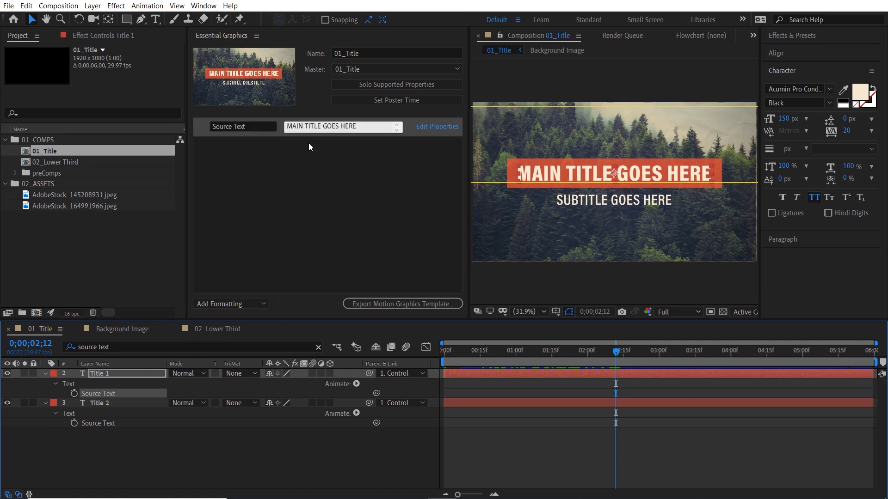
left_click(257, 127)
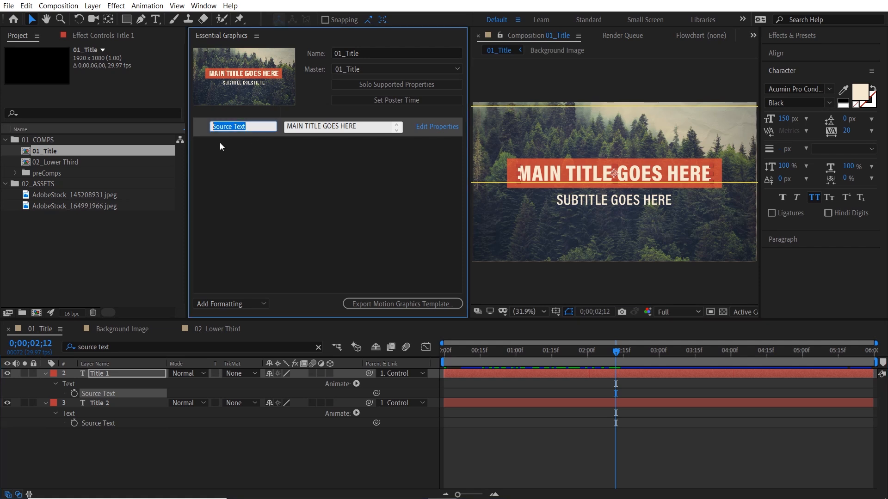
type("Title 1")
left_click(264, 175)
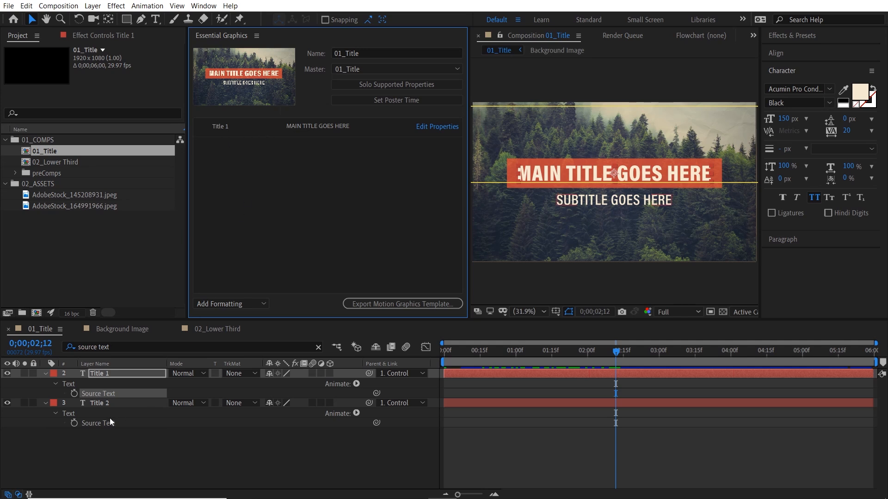
Add the Title 2 layer's Source Text property to the Essential Graphics template and name it "Title 2".
left_click_drag(105, 423, 248, 190)
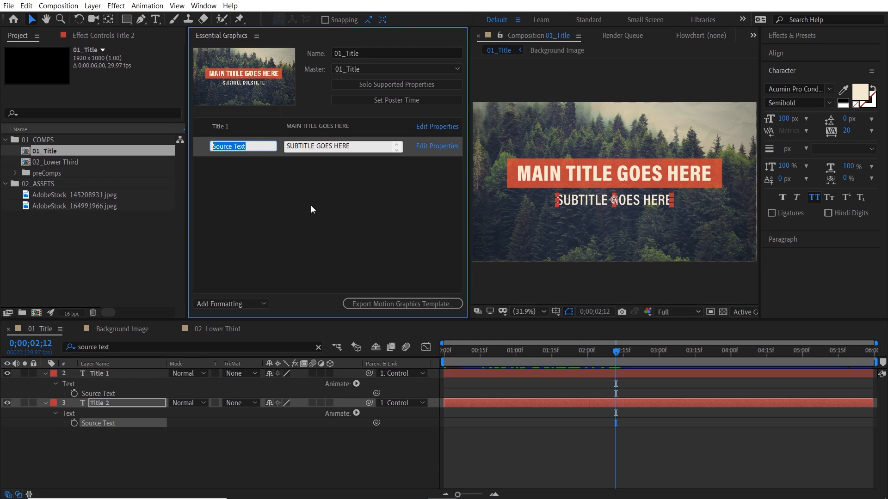
type("Title 2")
key("Return")
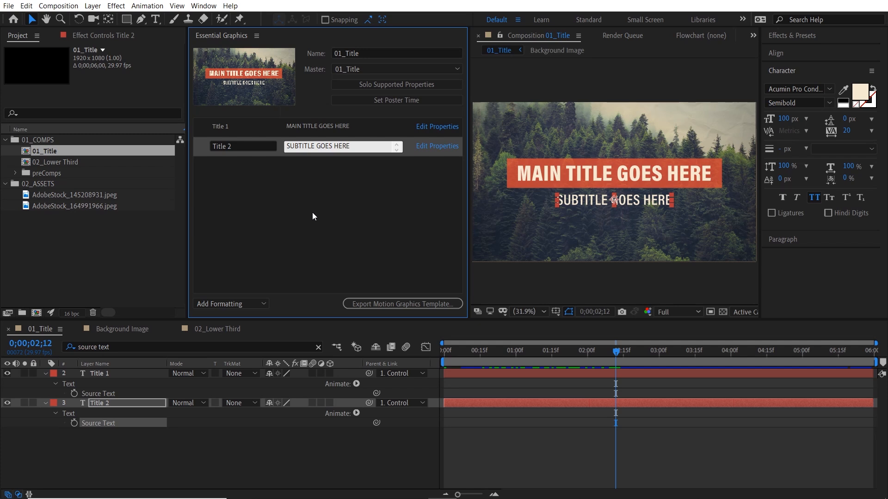
Save the project and set the template's export file to 01_Title.mogrt in the MoGrts folder, replacing the existing file.
left_click(396, 306)
left_click(471, 262)
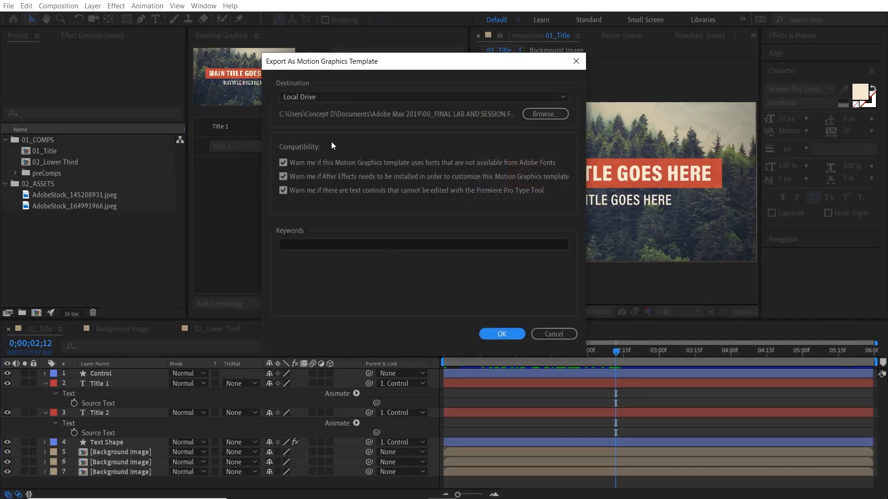
left_click(546, 118)
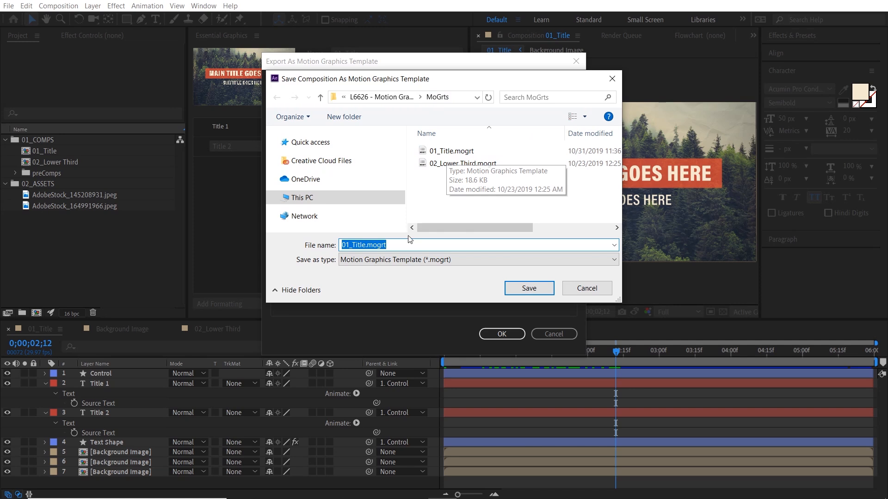
left_click(530, 290)
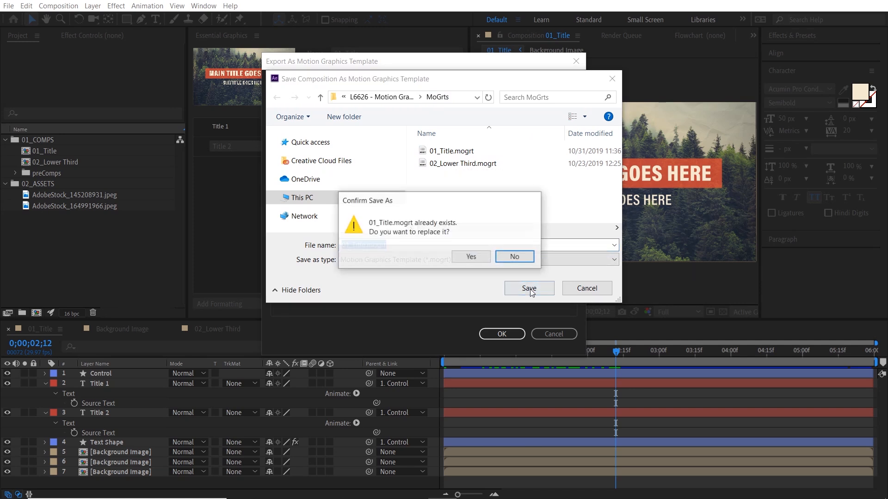
left_click(475, 257)
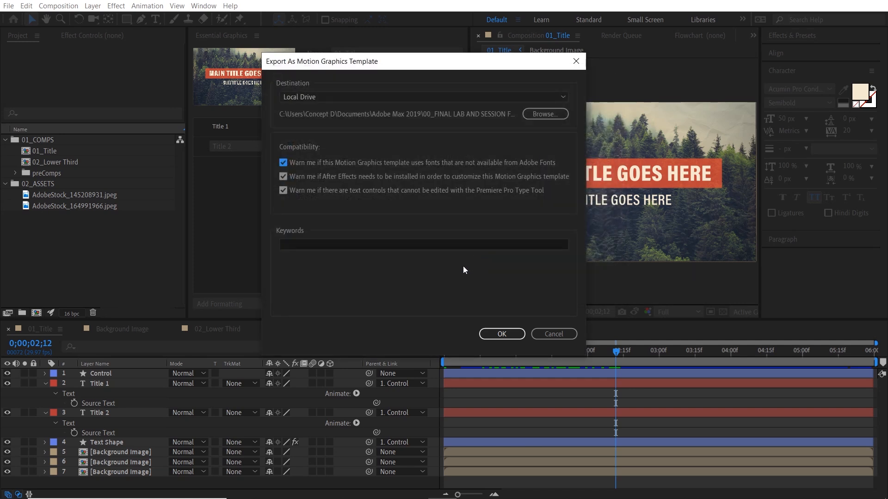
left_click(326, 242)
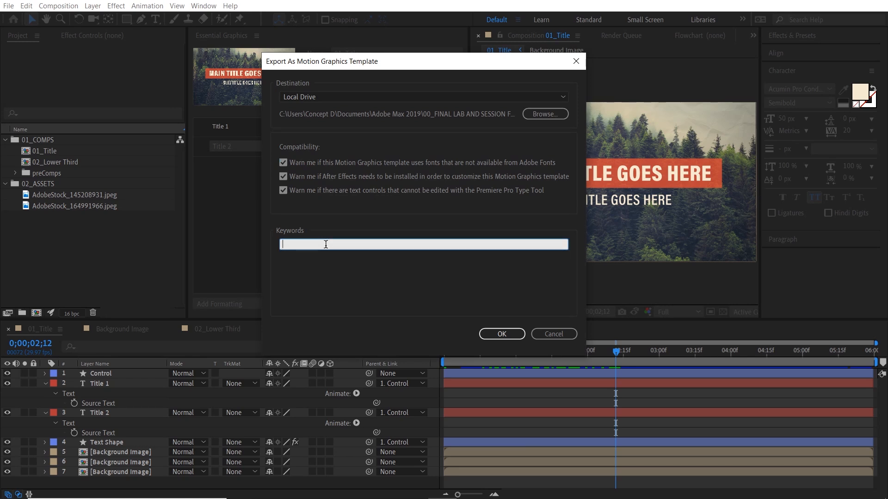
type("title, animation,")
key("ctrl+a")
key("BackSpace")
Export the 01_Title motion graphics template without any keywords.
left_click(512, 336)
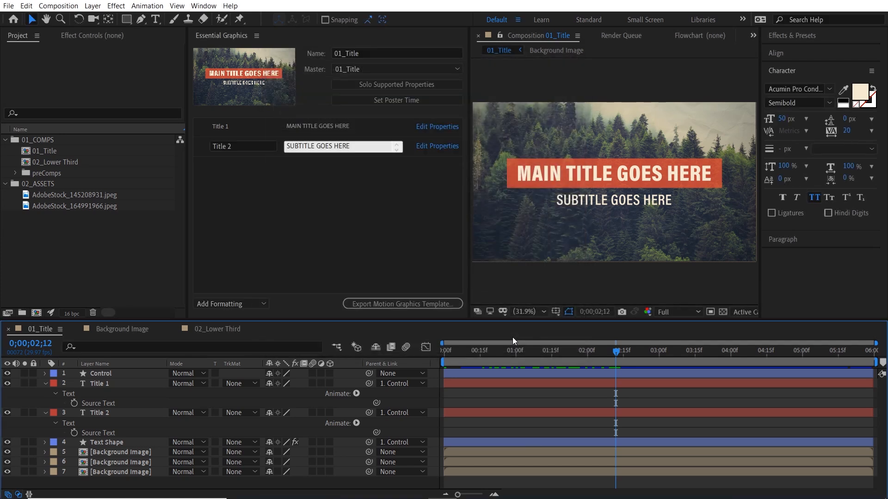
Open the 02_Lower Third composition in Essential Graphics and set its poster time to 0;00;02;09.
left_click(230, 326)
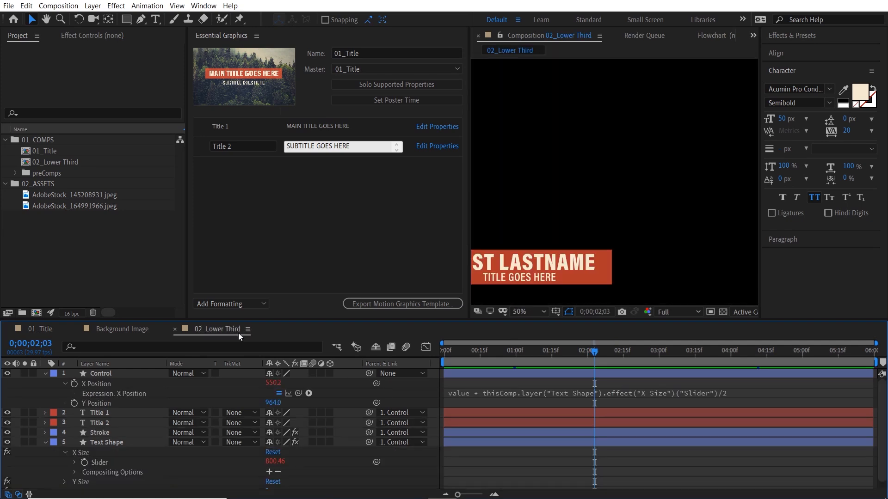
right_click(391, 457)
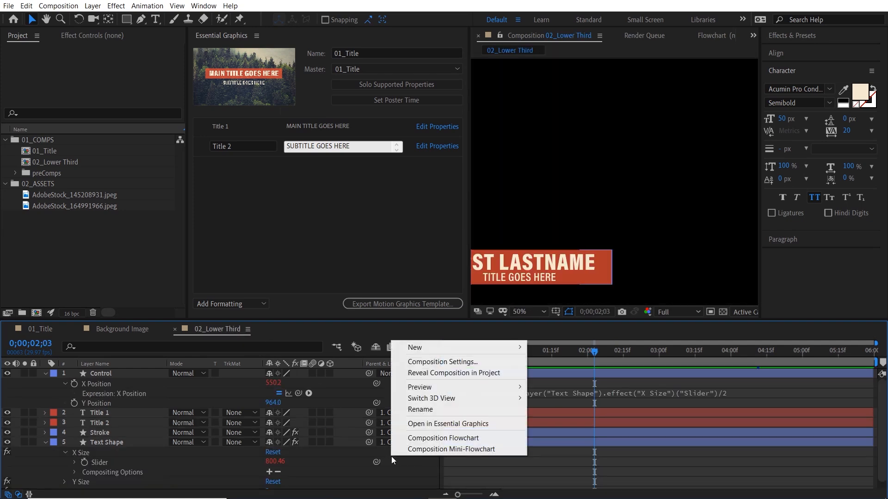
left_click(431, 426)
left_click_drag(601, 360, 582, 351)
left_click(609, 355)
left_click(370, 101)
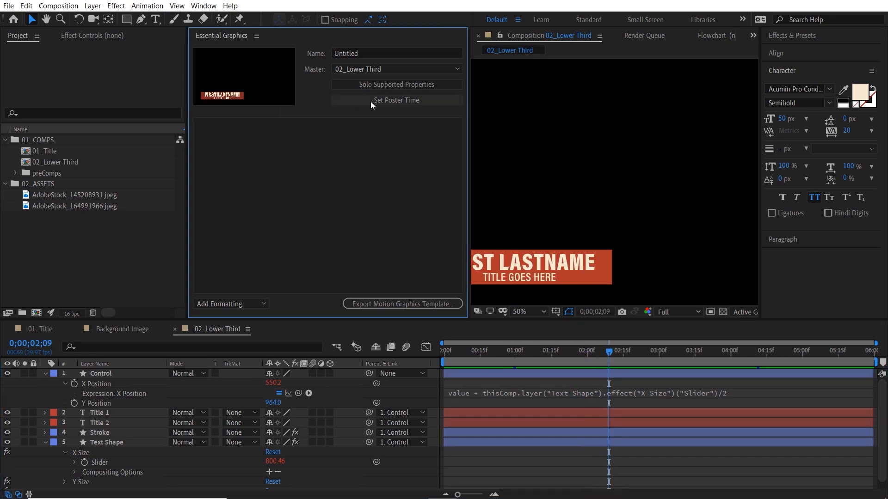
Name the lower third's motion graphics template "02_Lower Third".
left_click(313, 53)
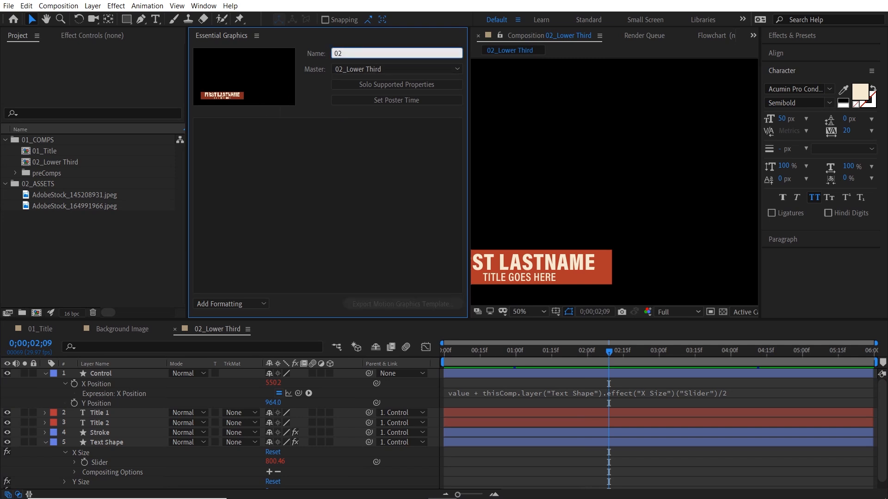
type("wer Third")
key("Return")
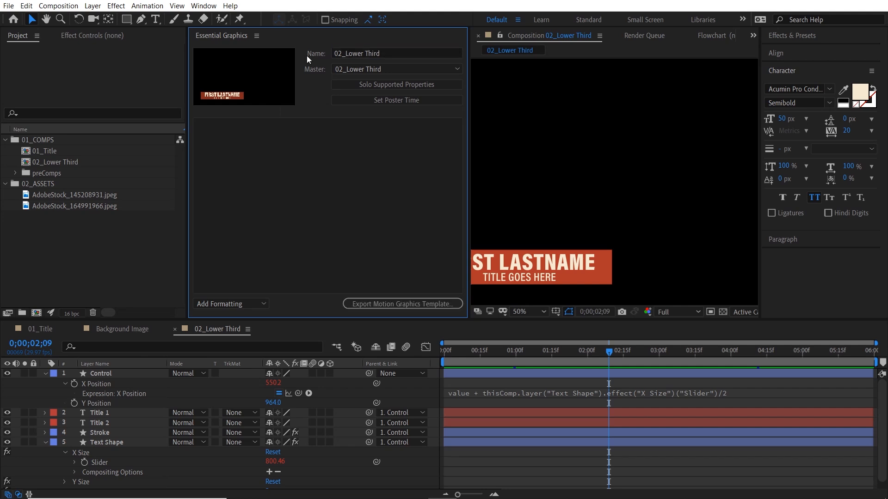
Filter the 02_Lower Third timeline by "source text" to show only the text layers' Source Text properties.
left_click(264, 345)
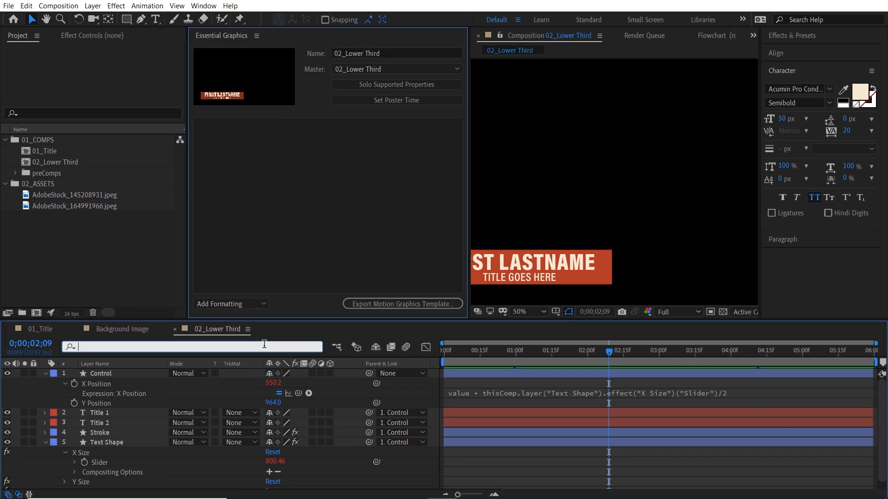
type("source ")
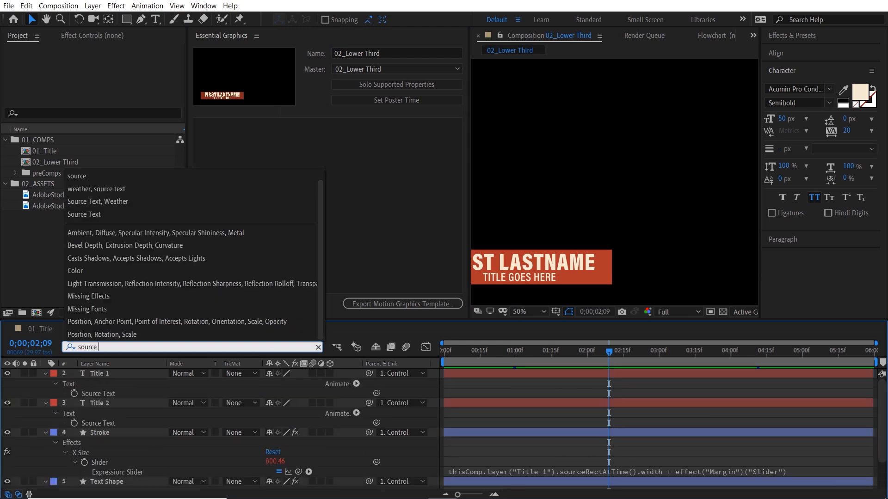
type("text")
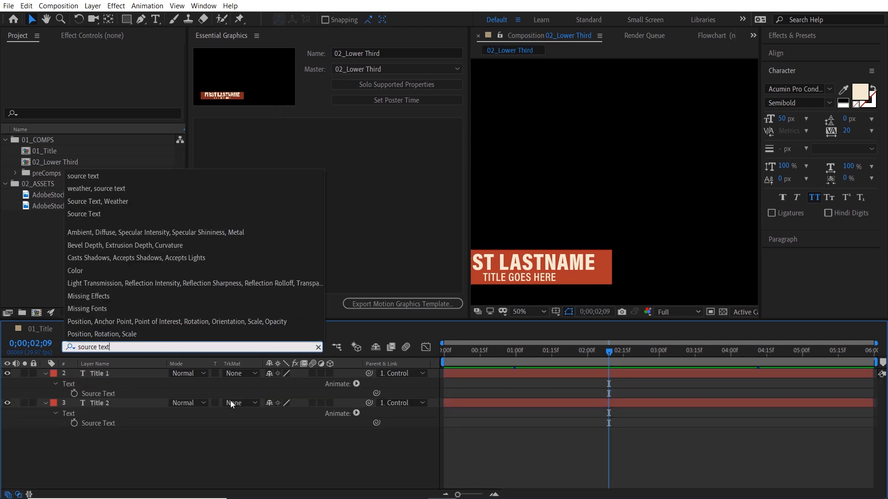
Add the Source Text properties of Title 1 and Title 2 to the lower third template, naming them "Name" and "Title".
left_click_drag(112, 394, 260, 187)
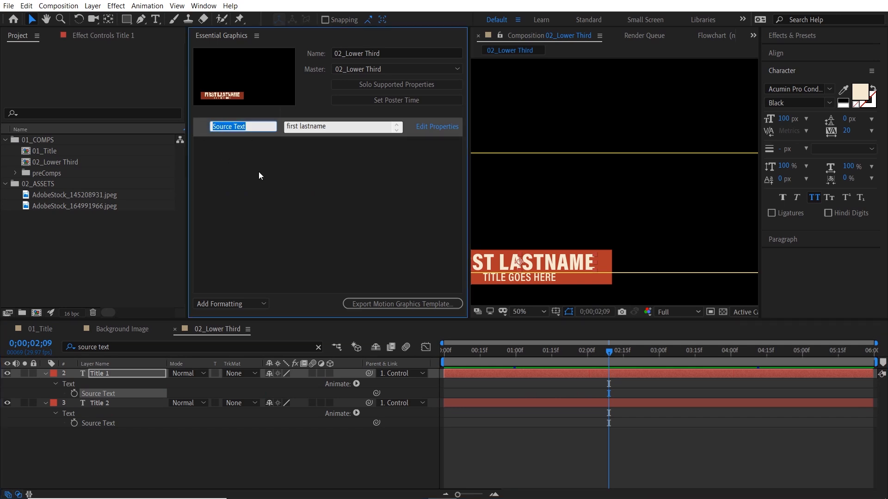
type("Name")
left_click_drag(108, 422, 264, 202)
left_click(255, 146)
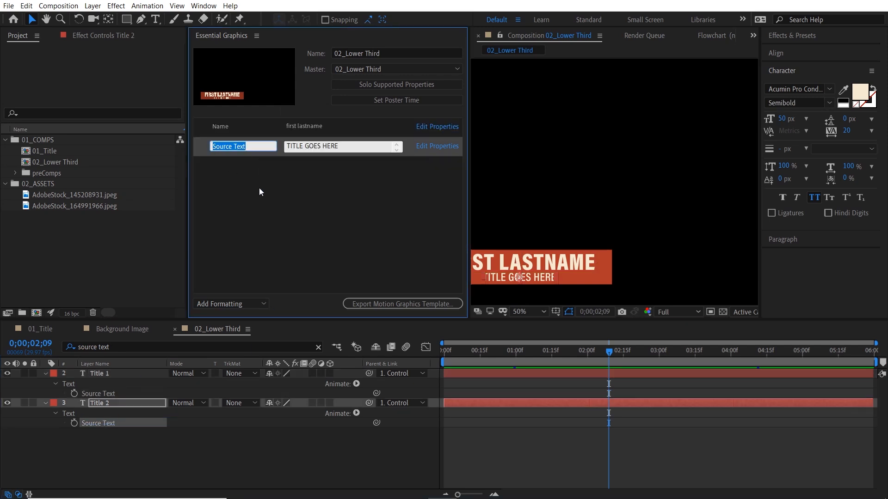
type("Title")
key("Return")
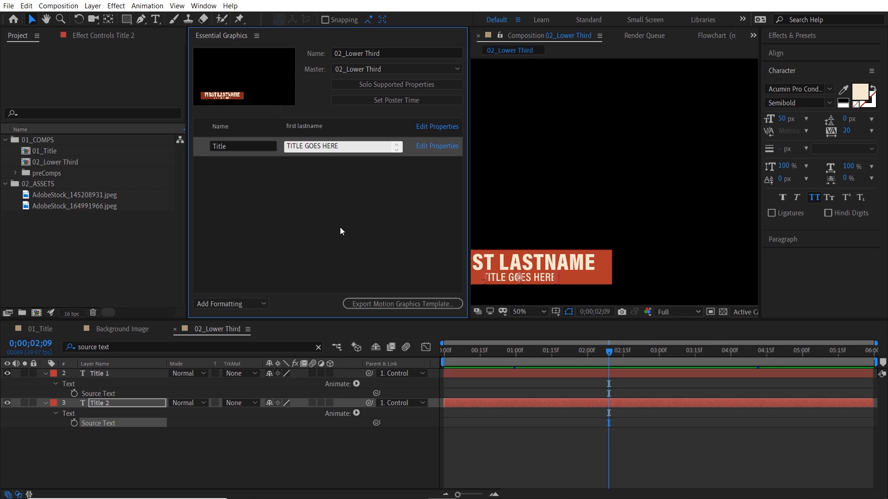
Save the project and export the template to the MoGrts folder as 02_Lower Third.mogrt, replacing the existing file.
left_click(400, 305)
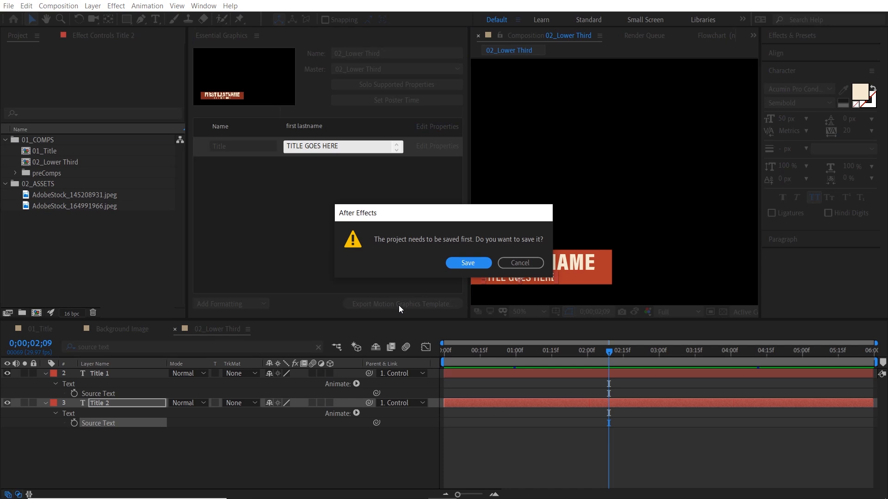
left_click(471, 266)
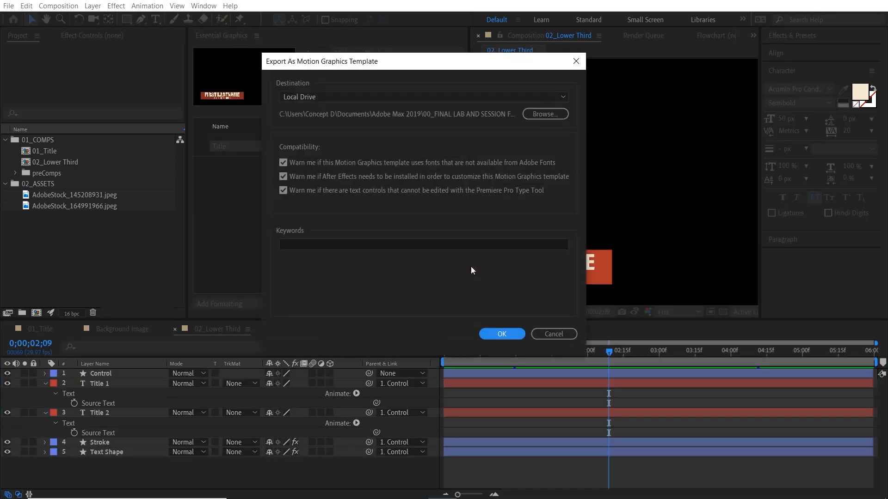
left_click(546, 116)
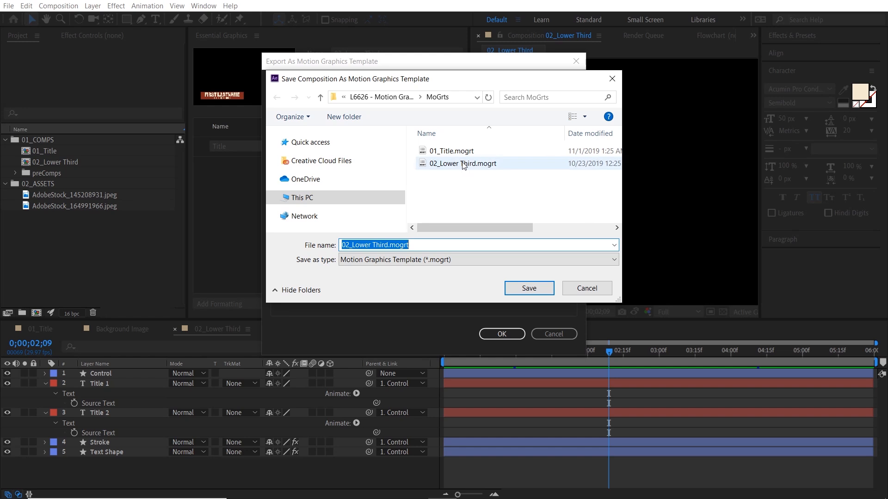
left_click(529, 288)
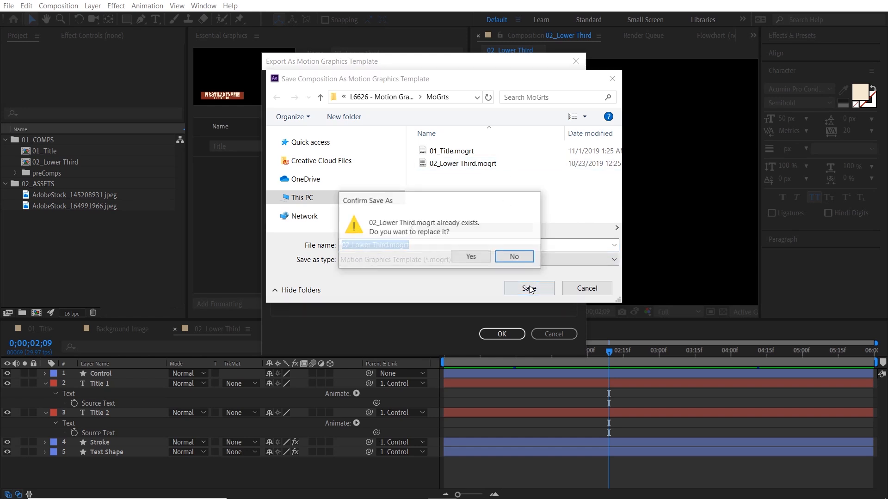
left_click(480, 262)
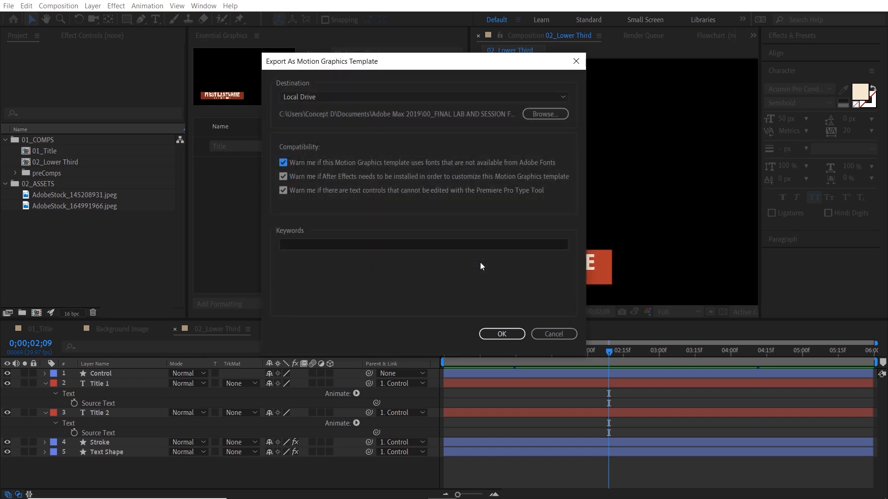
left_click(504, 334)
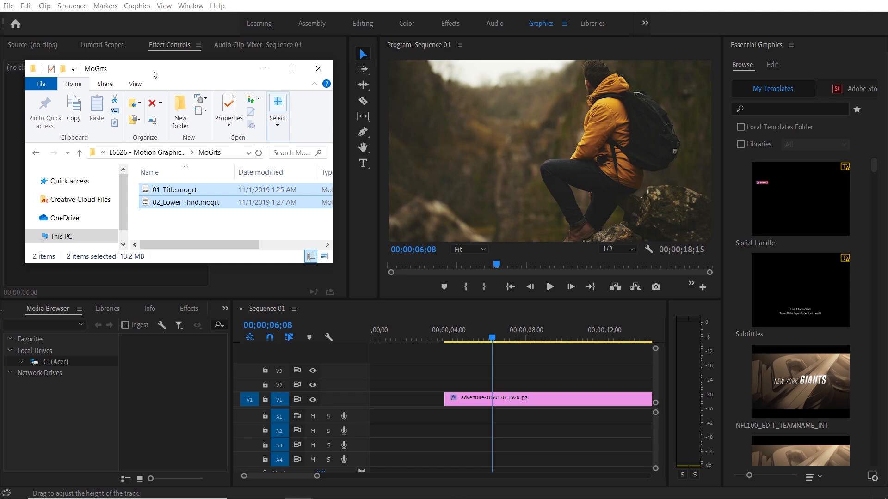
Switch to Premiere Pro and add 01_Title.mogrt and 02_Lower Third.mogrt from the MoGrts folder to My Templates in Essential Graphics.
left_click_drag(157, 219, 202, 188)
left_click_drag(170, 202, 795, 270)
left_click(776, 234)
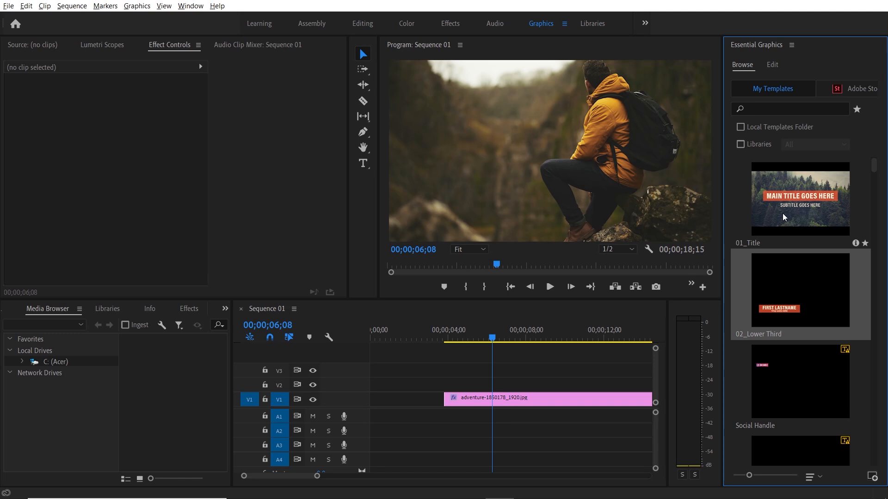
Place the 01_Title template on video track V2 at the start of Sequence 01.
left_click(797, 206)
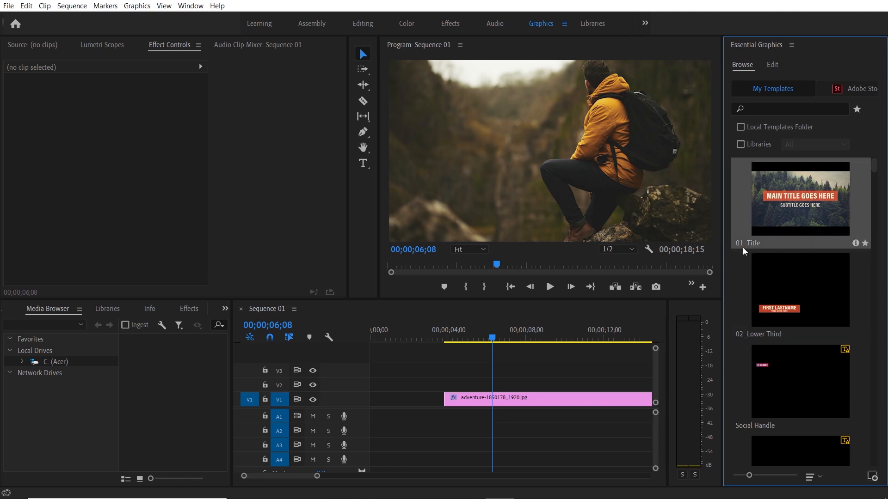
left_click_drag(785, 216, 371, 388)
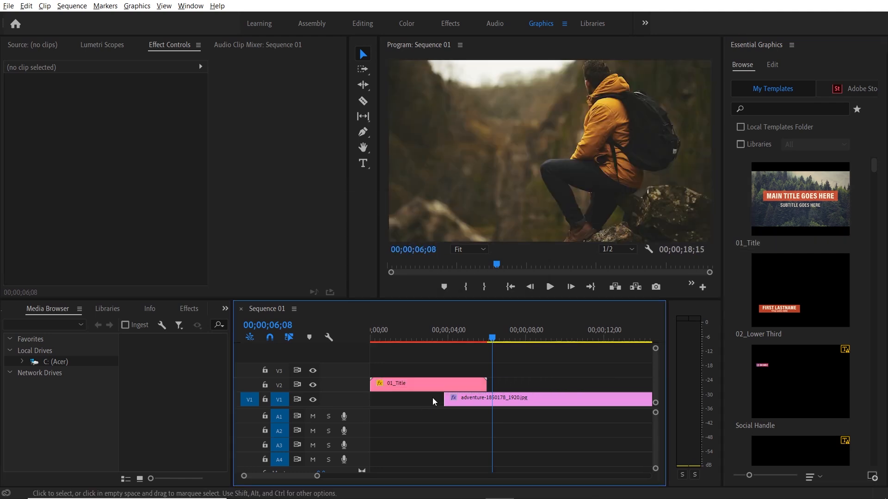
Play Sequence 01 from its start to preview the 01_Title animation.
left_click_drag(484, 340, 368, 356)
key("space")
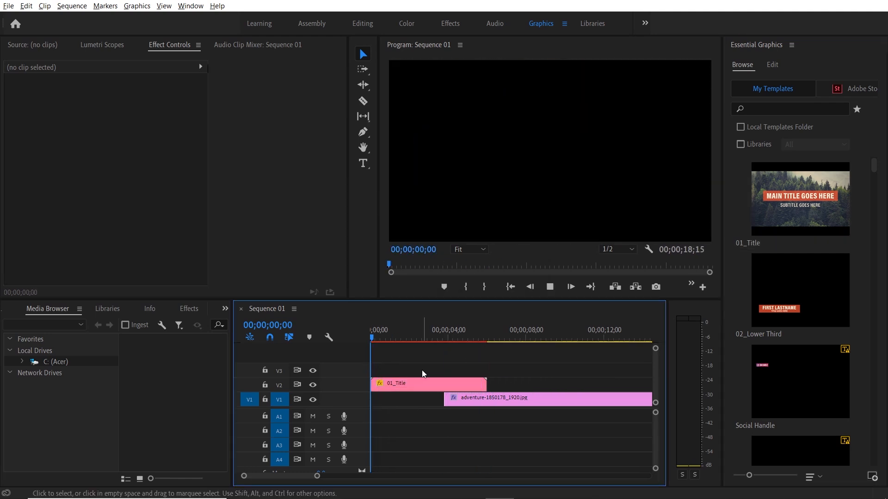
key("Home")
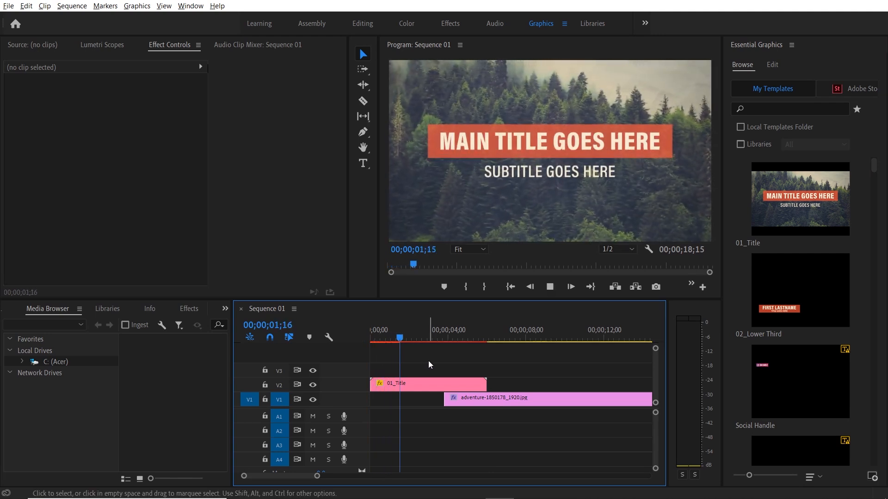
Park the playhead at 00;00;02;11 and change the 01_Title clip's Title 1 text to "ONE TWO THREE".
left_click_drag(426, 340, 415, 340)
left_click(419, 387)
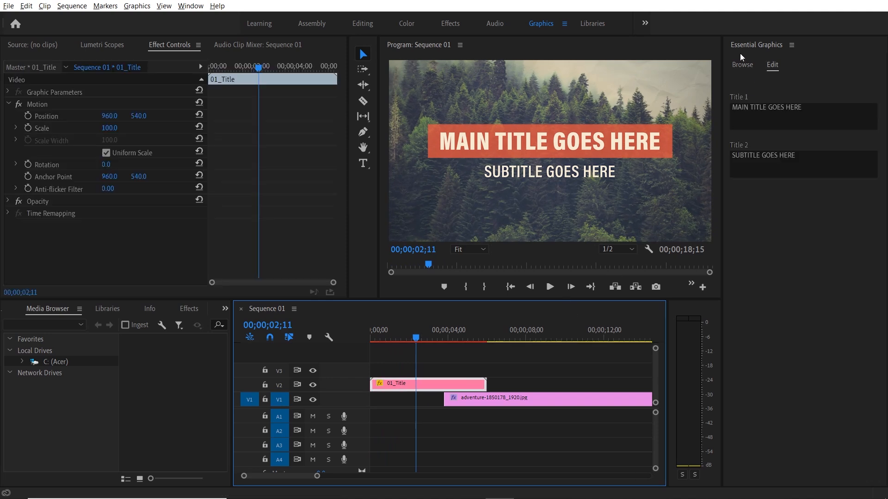
left_click(743, 69)
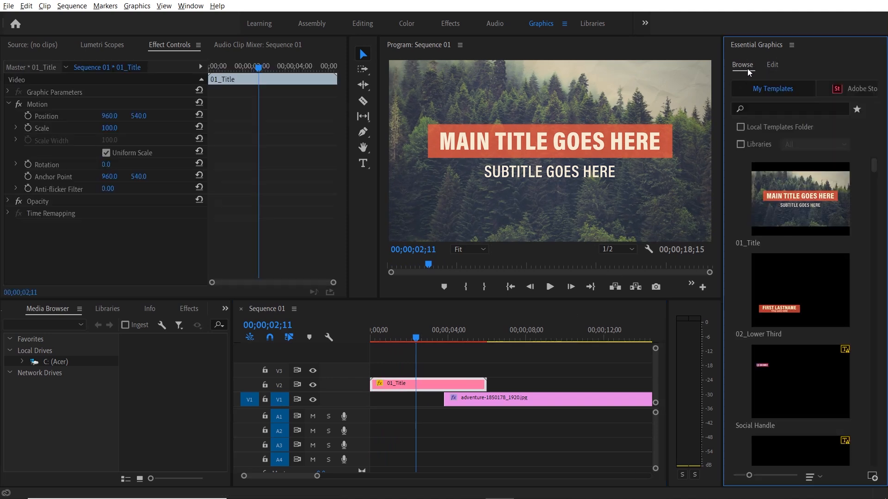
left_click(775, 70)
left_click(736, 107)
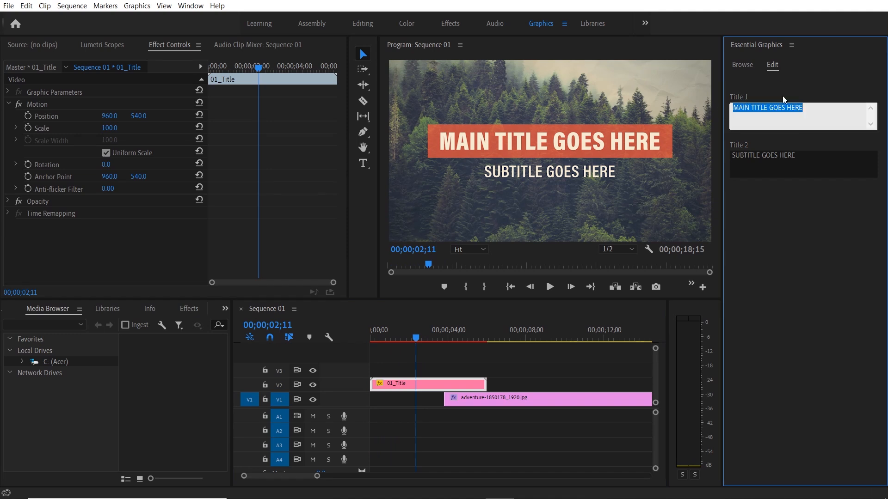
type("ONE TWO THREE")
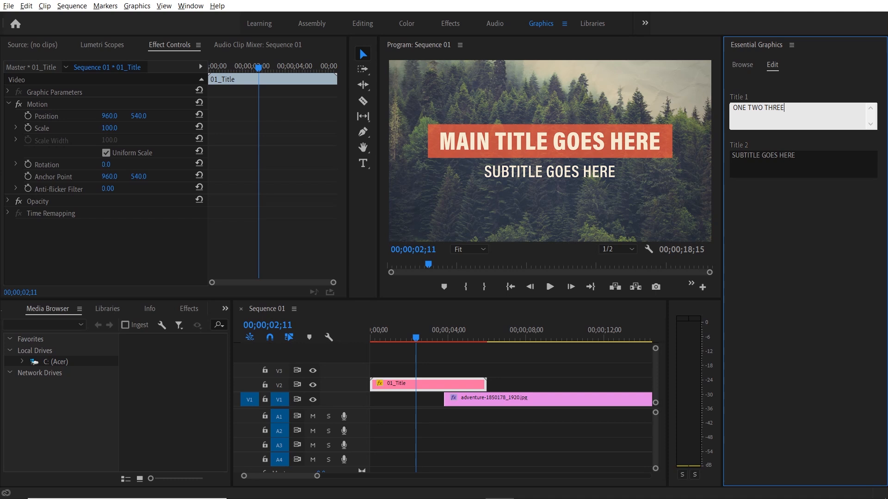
left_click(810, 238)
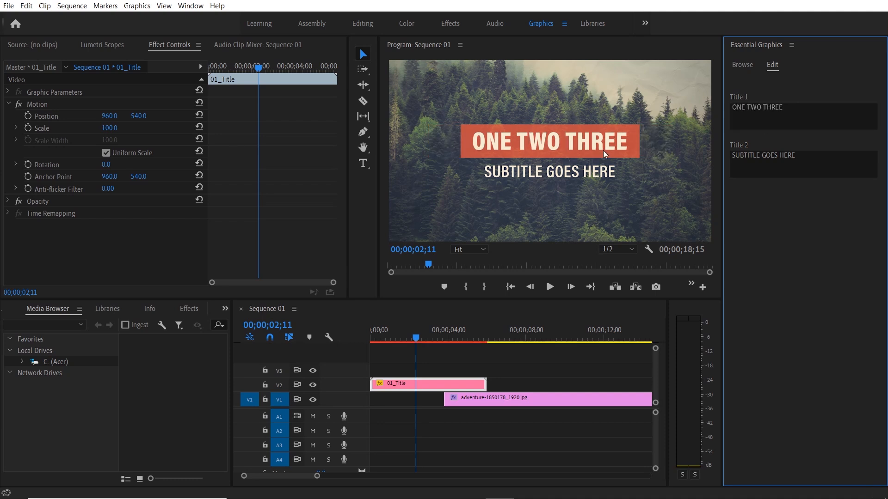
Change the 01_Title clip's Title 2 text to "asdfasdf".
left_click(809, 162)
type("asdfasdf")
left_click(789, 216)
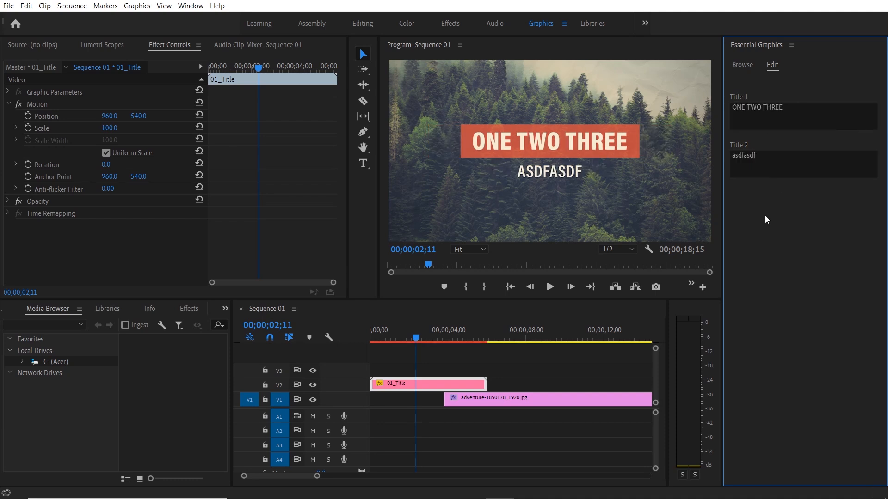
Place the 02_Lower Third template on video track V2 after the 01_Title clip, starting at about 00;00;06;18.
left_click_drag(407, 332, 502, 326)
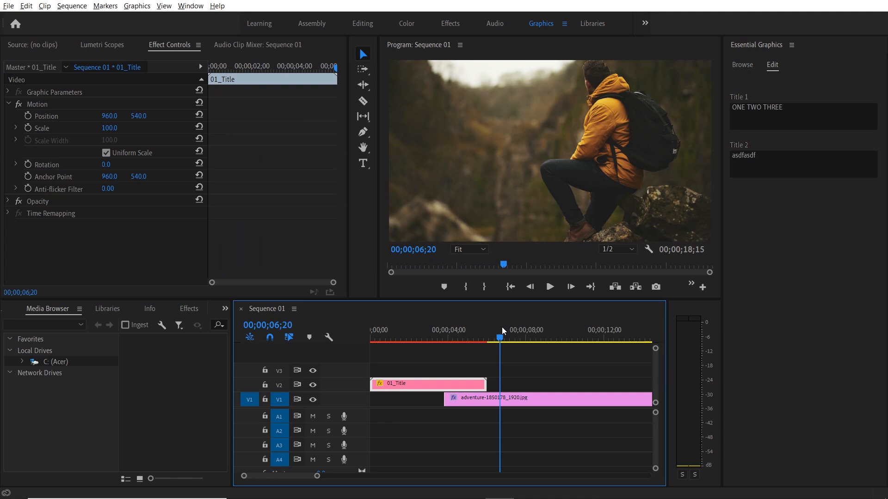
left_click(743, 64)
left_click(786, 314)
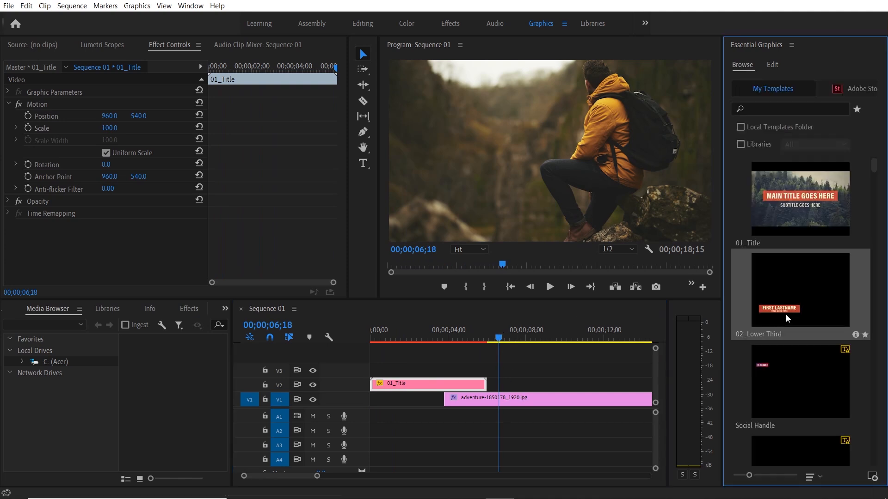
left_click_drag(790, 313, 504, 383)
Play Sequence 01 from 00;00;06;20 to about 00;00;07;27 to preview the 02_Lower Third animation.
mouse_move(501, 339)
left_mouse_down()
mouse_move(539, 339)
mouse_move(503, 340)
left_mouse_up()
key("space")
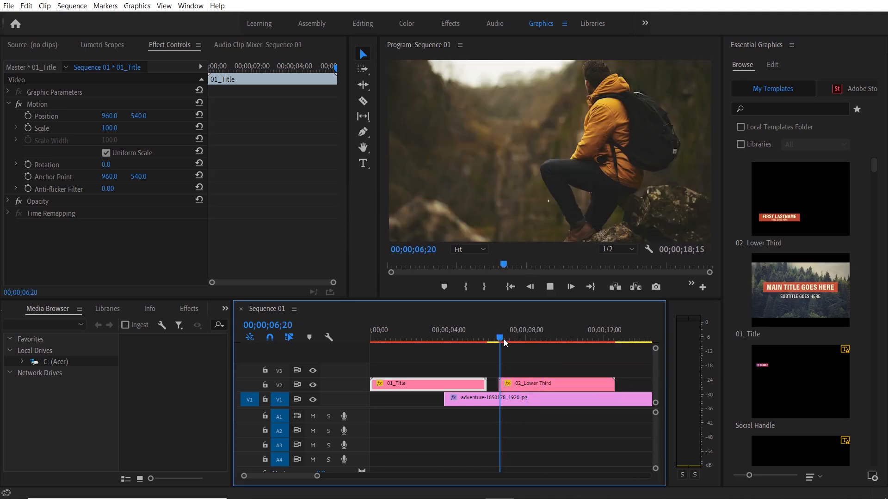
key("space")
Fill in the person's full name as the 02_Lower Third clip's Name, set its Title to "ukramedia.com", and scrub back to the clip's start.
left_click(542, 384)
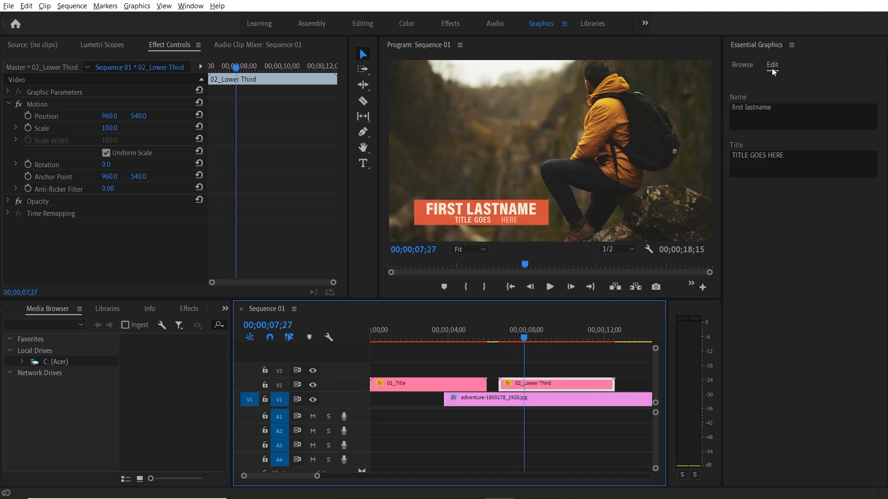
left_click(785, 111)
type("Sergei Prokhnevskiy")
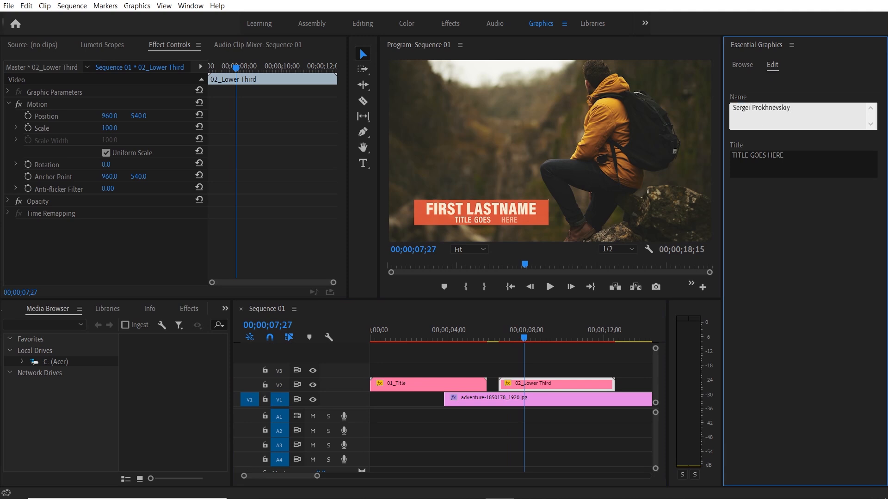
left_click(810, 162)
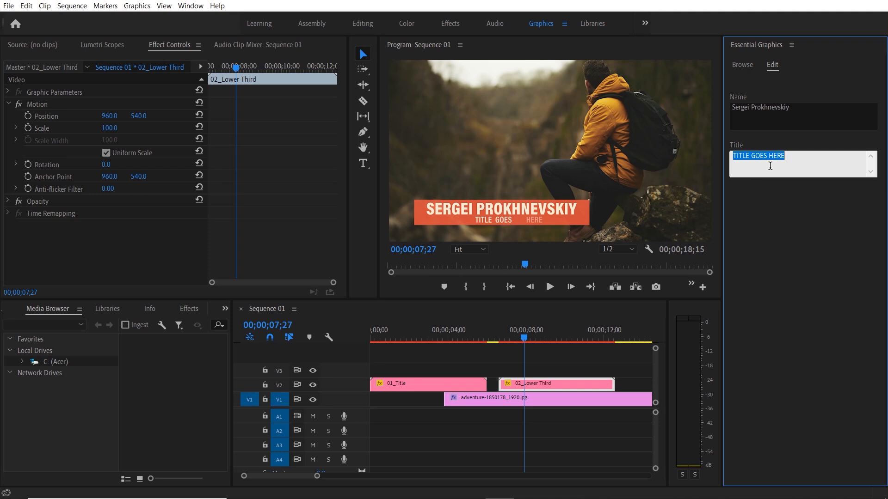
type("ukramedia.com")
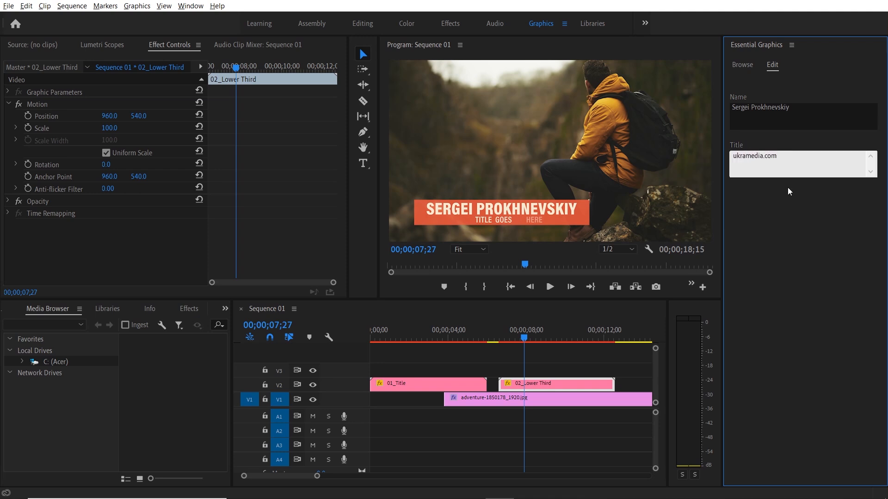
left_click(823, 216)
mouse_move(511, 341)
left_mouse_down()
mouse_move(495, 340)
mouse_move(537, 331)
mouse_move(498, 340)
left_mouse_up()
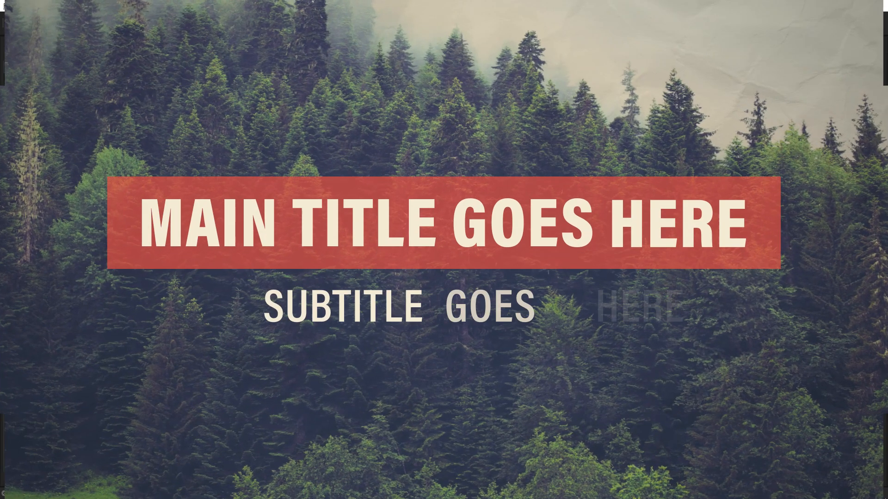